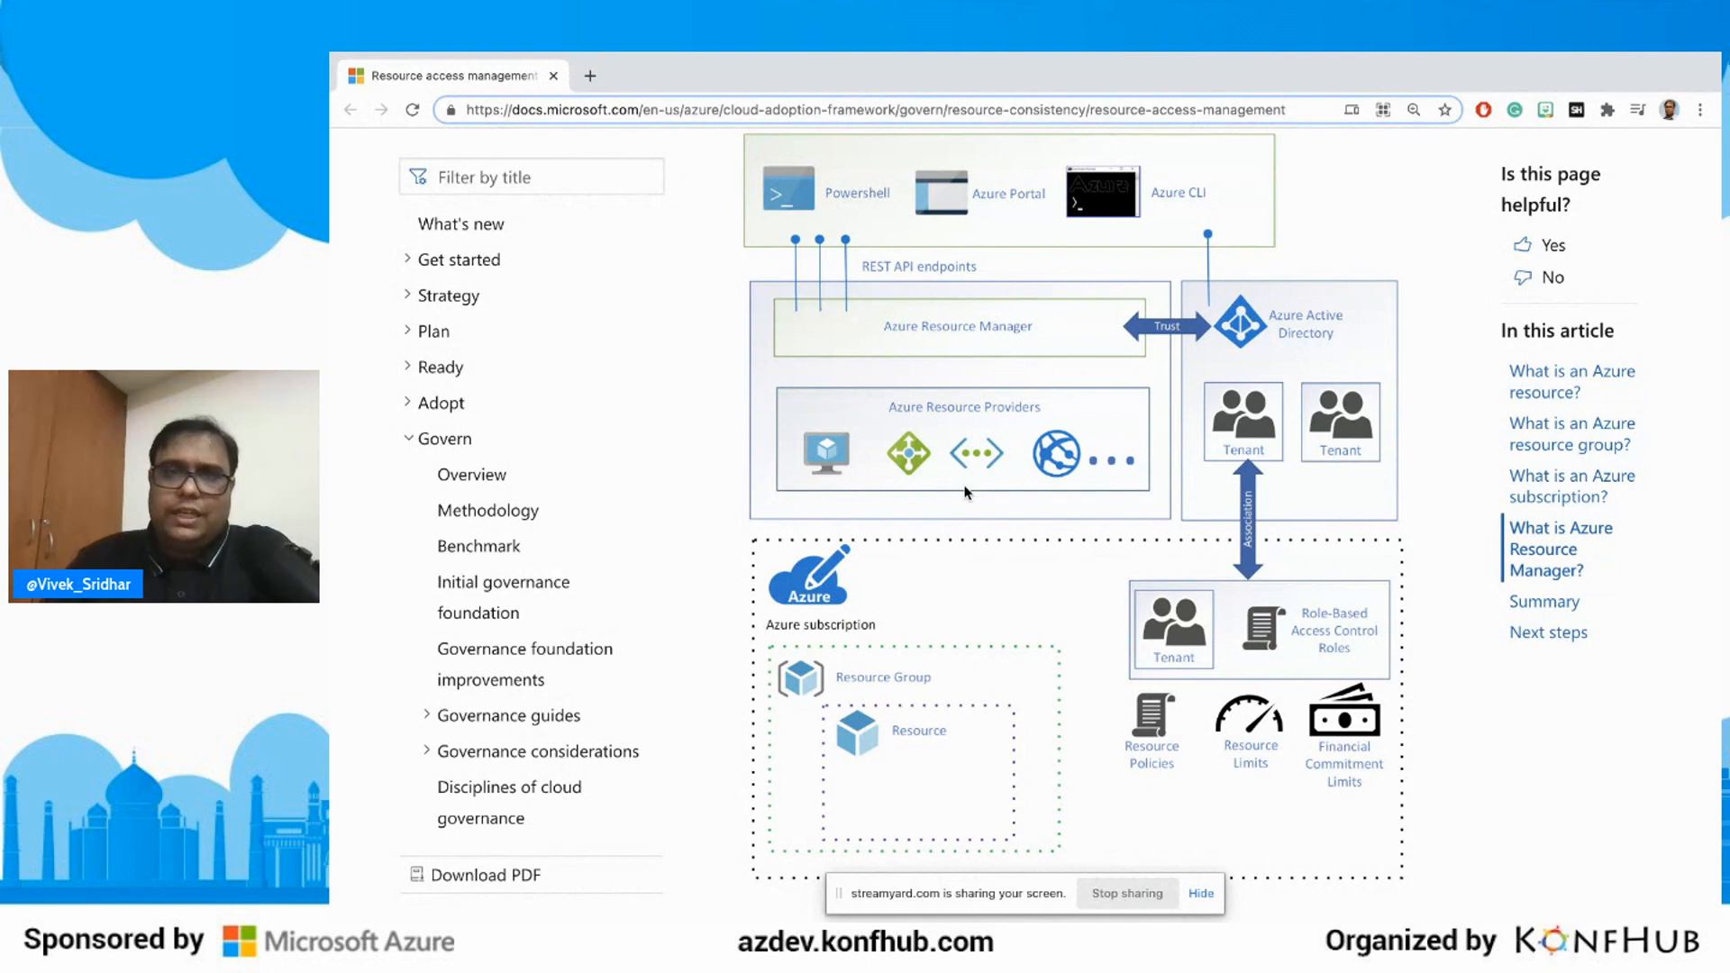
Step: Switch to the Azure portal and open the page for creating a new resource
key(ctrl+Right)
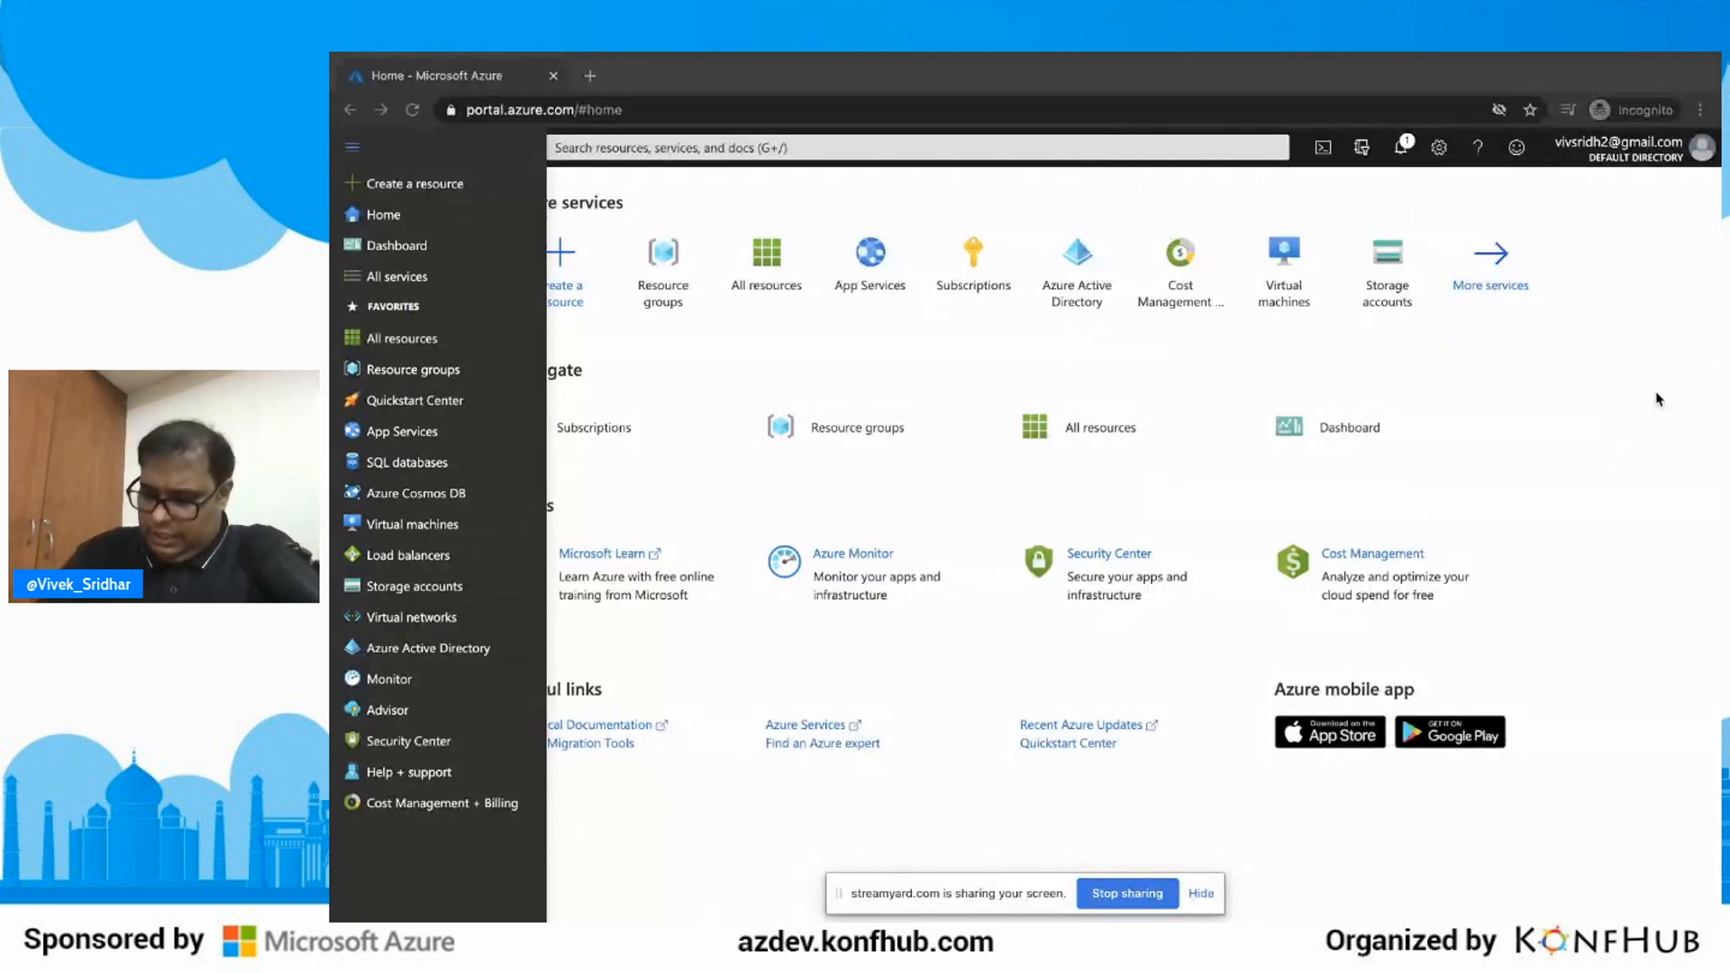
mouse_move(631, 250)
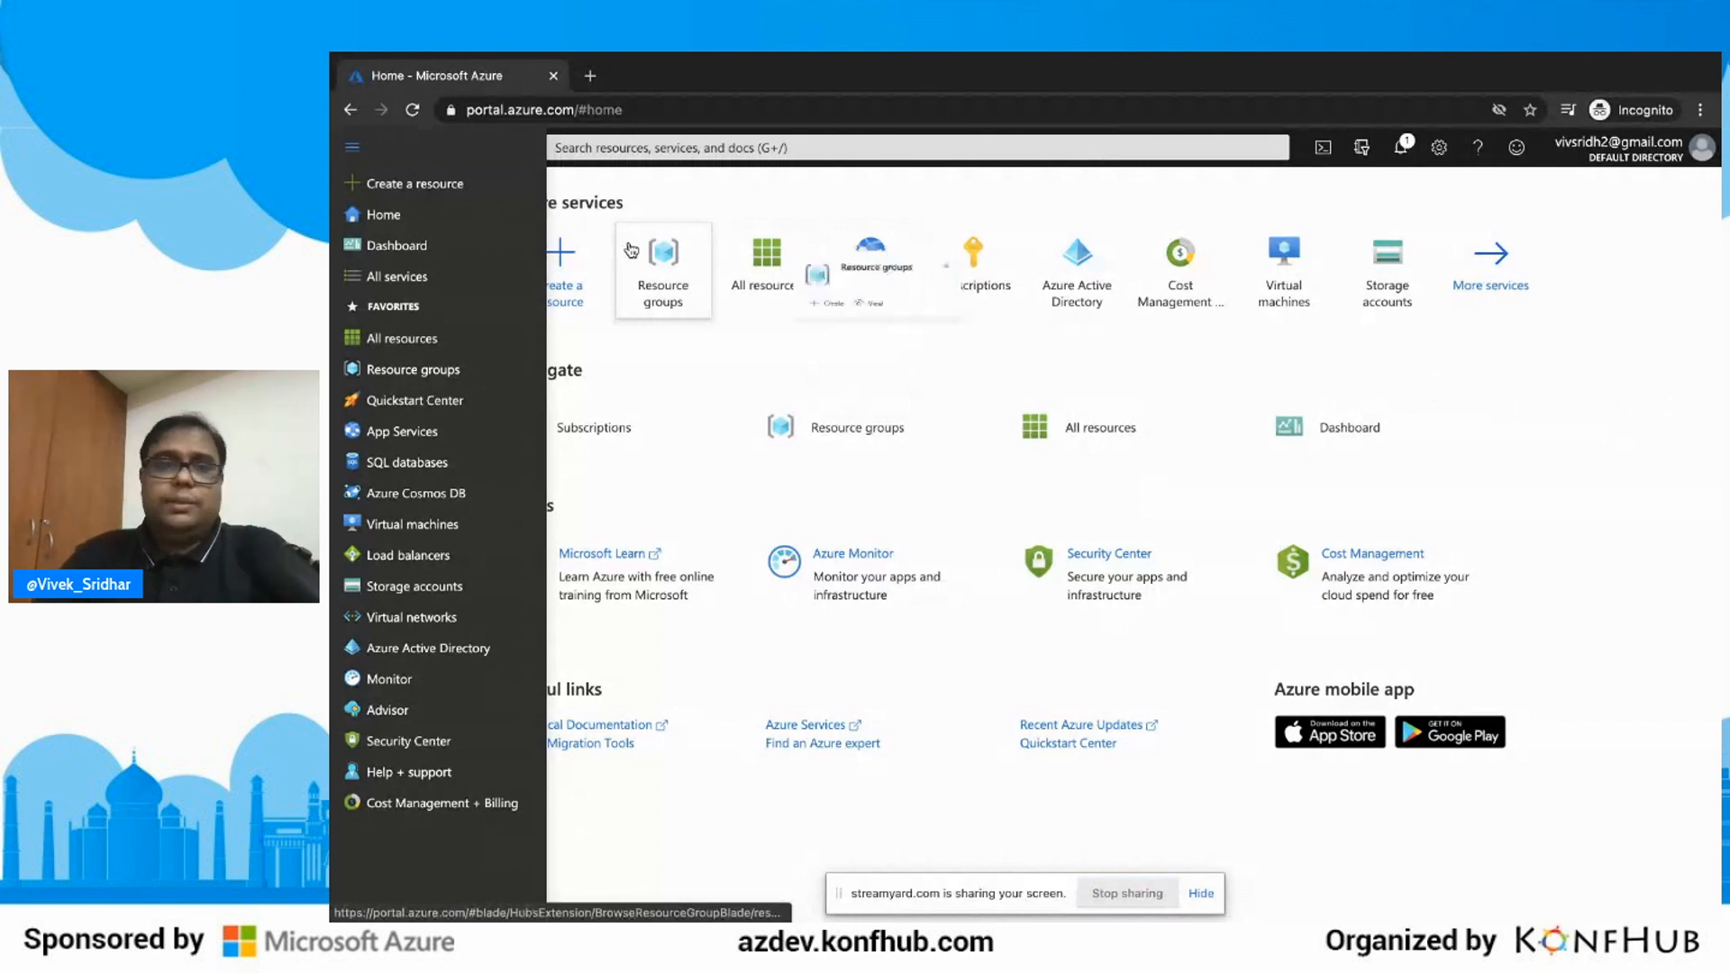
click(429, 214)
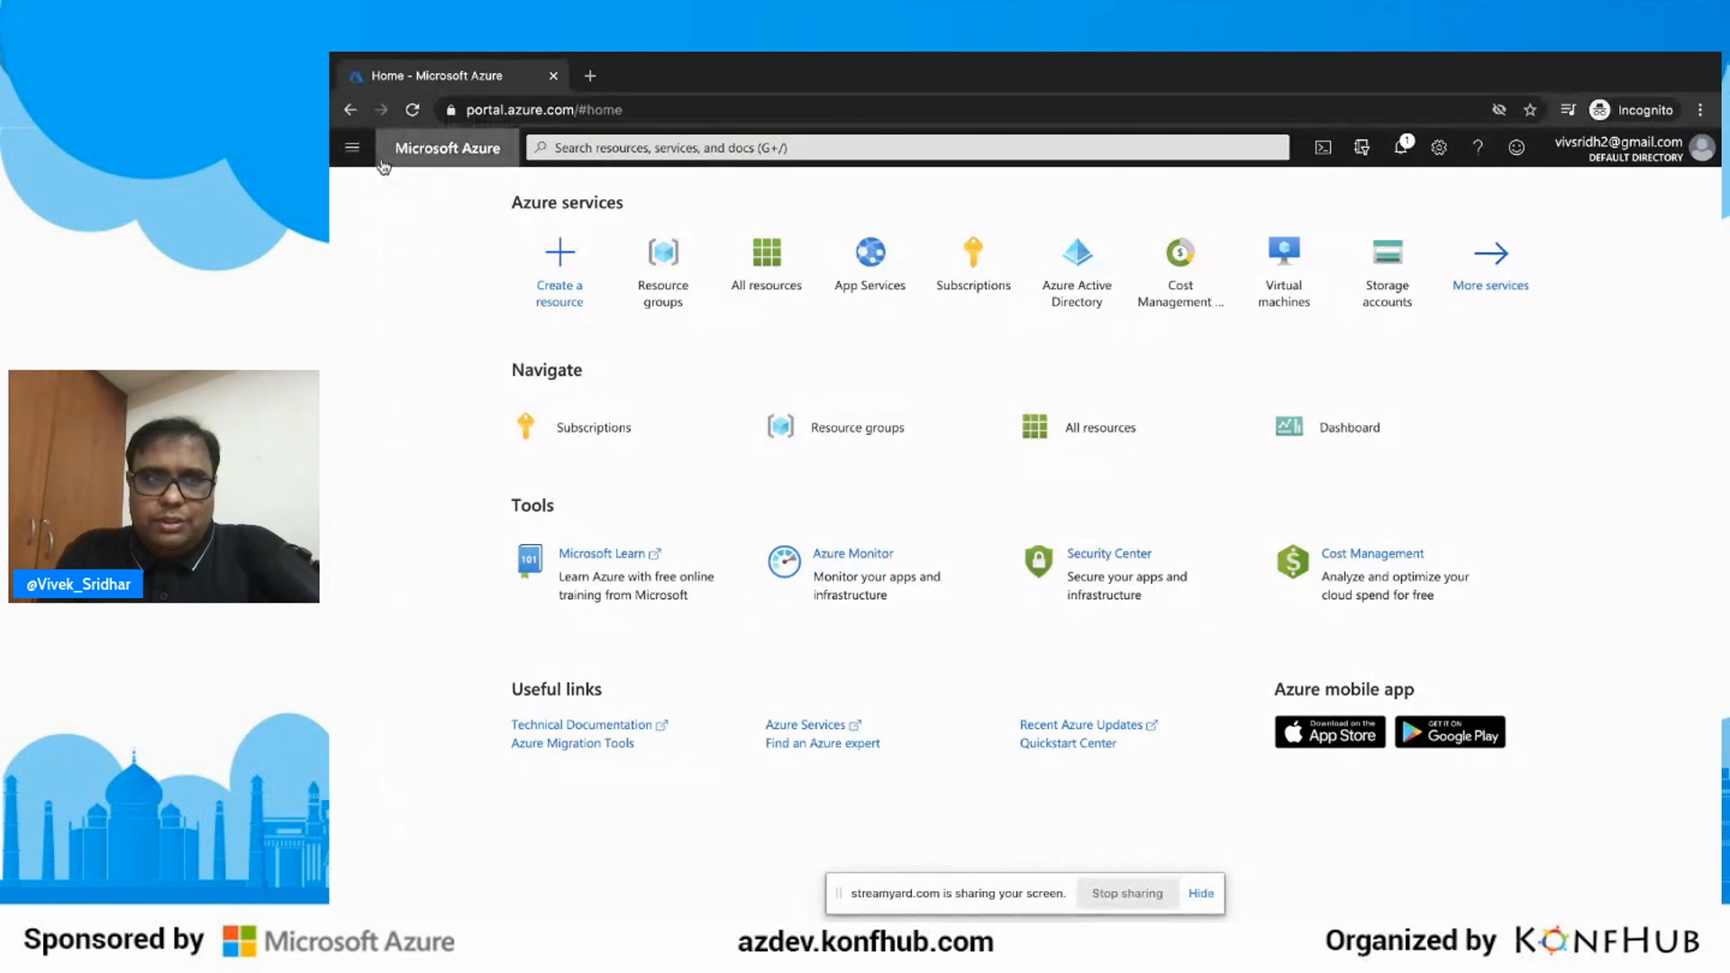
click(352, 151)
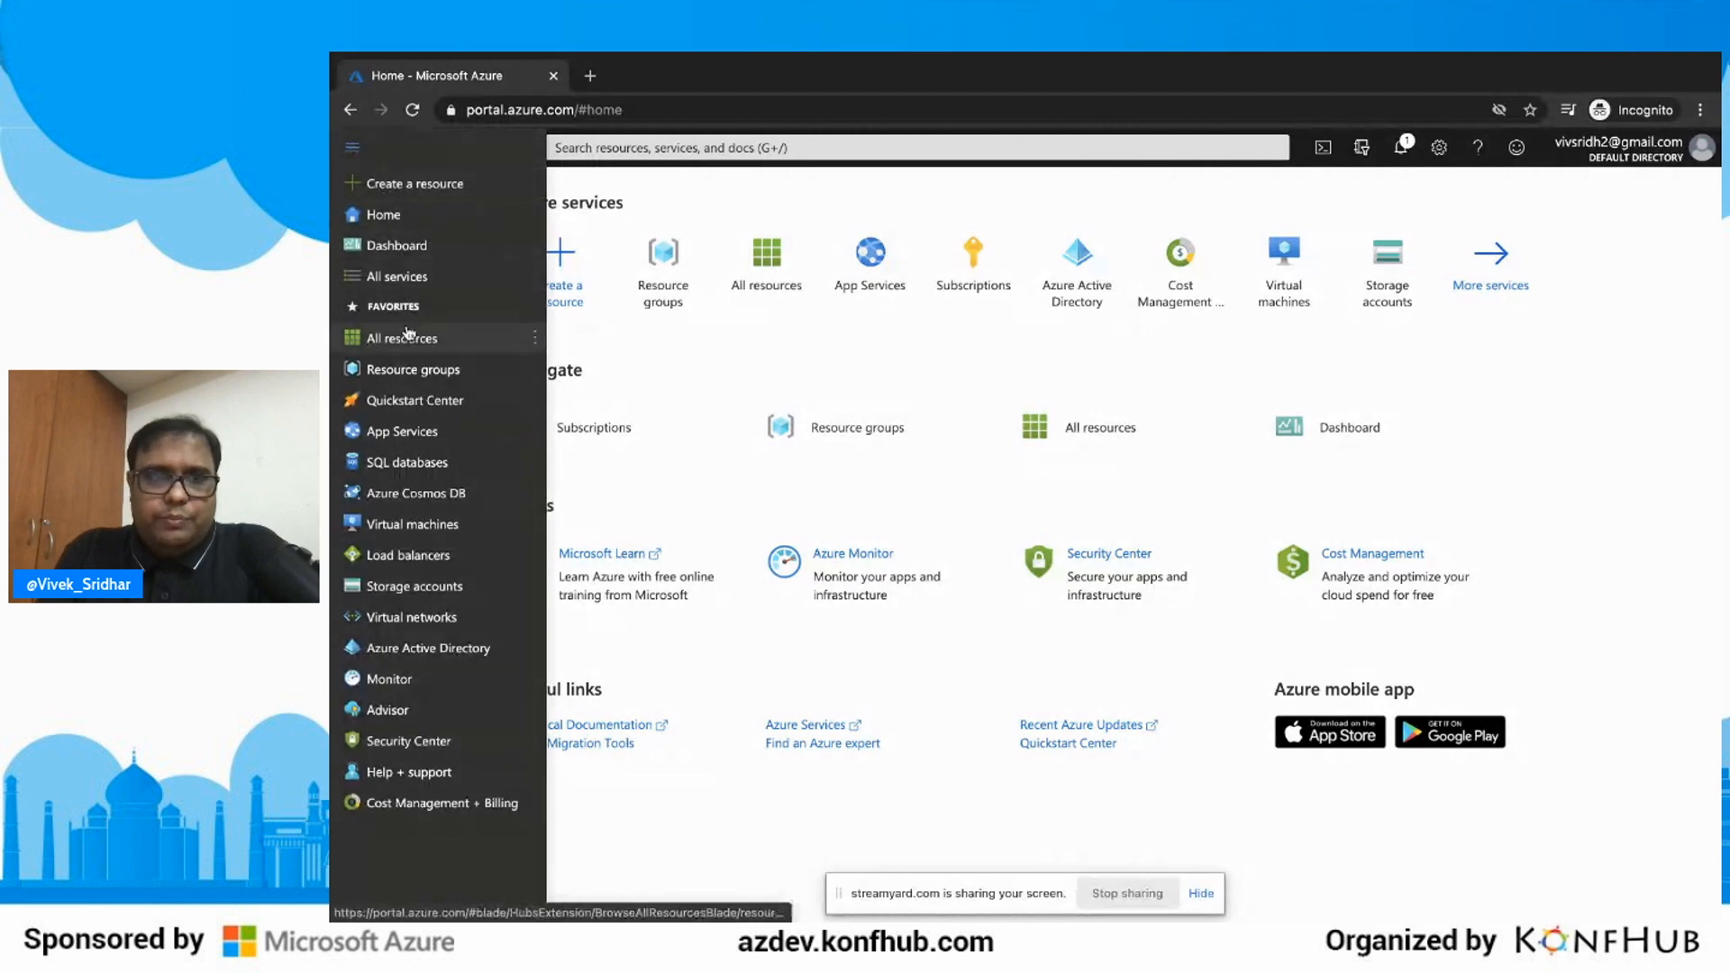
mouse_move(408, 333)
mouse_move(420, 448)
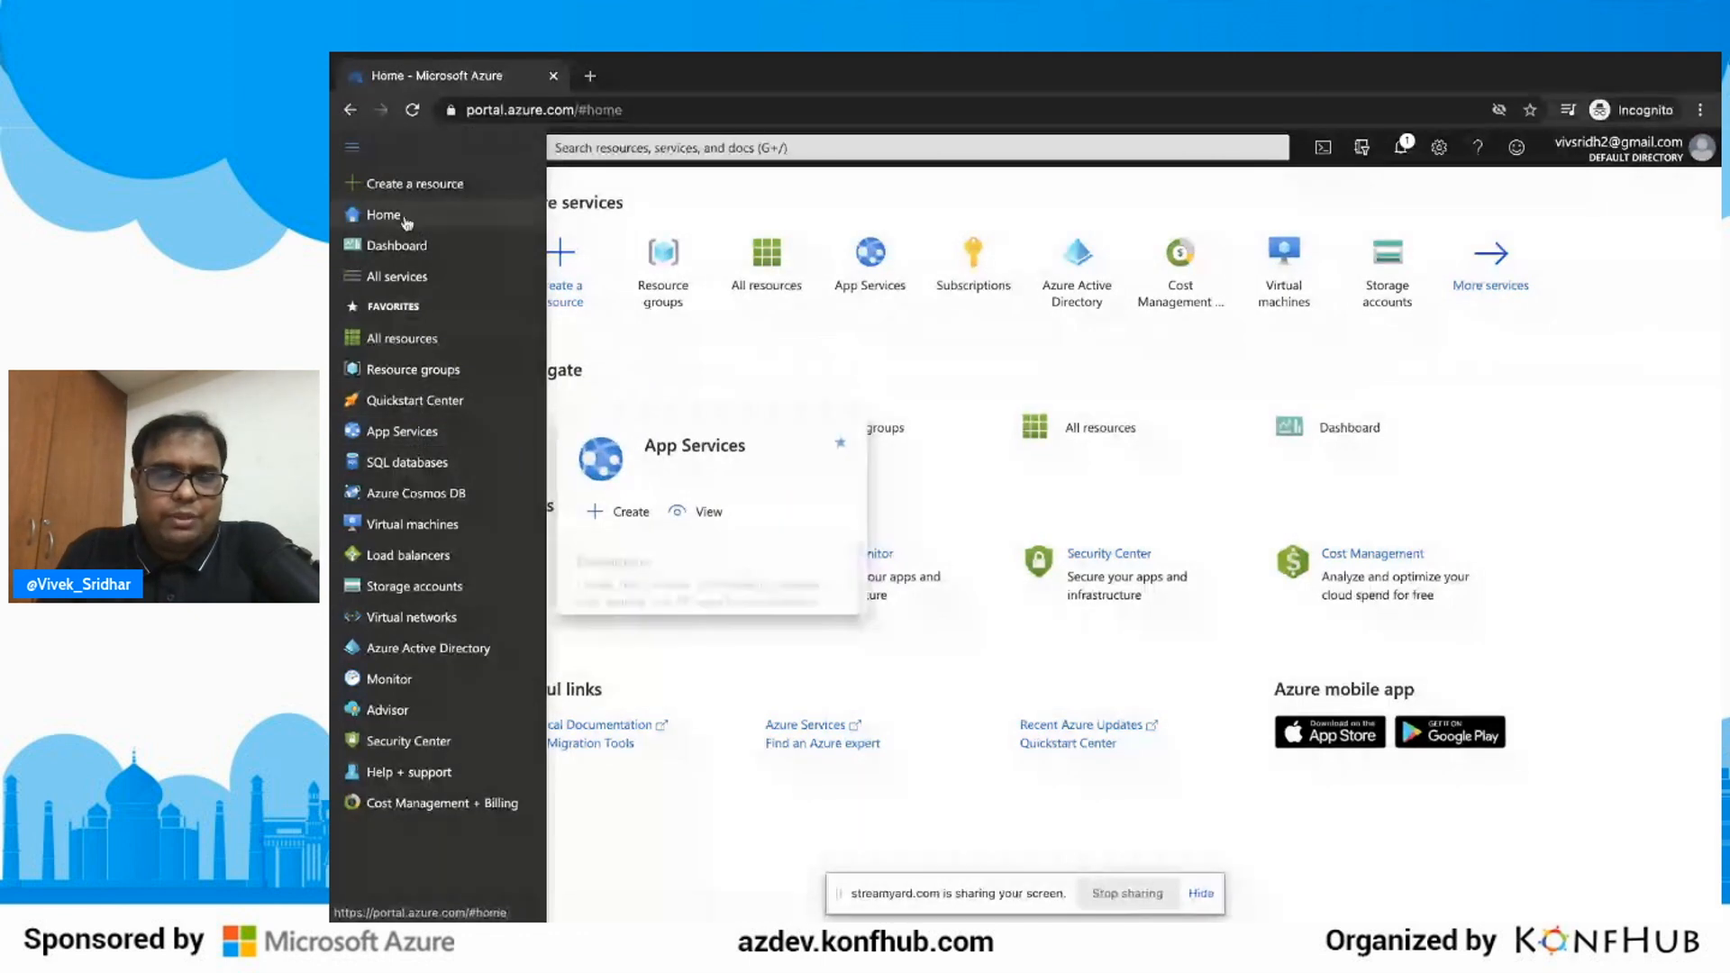
mouse_move(405, 385)
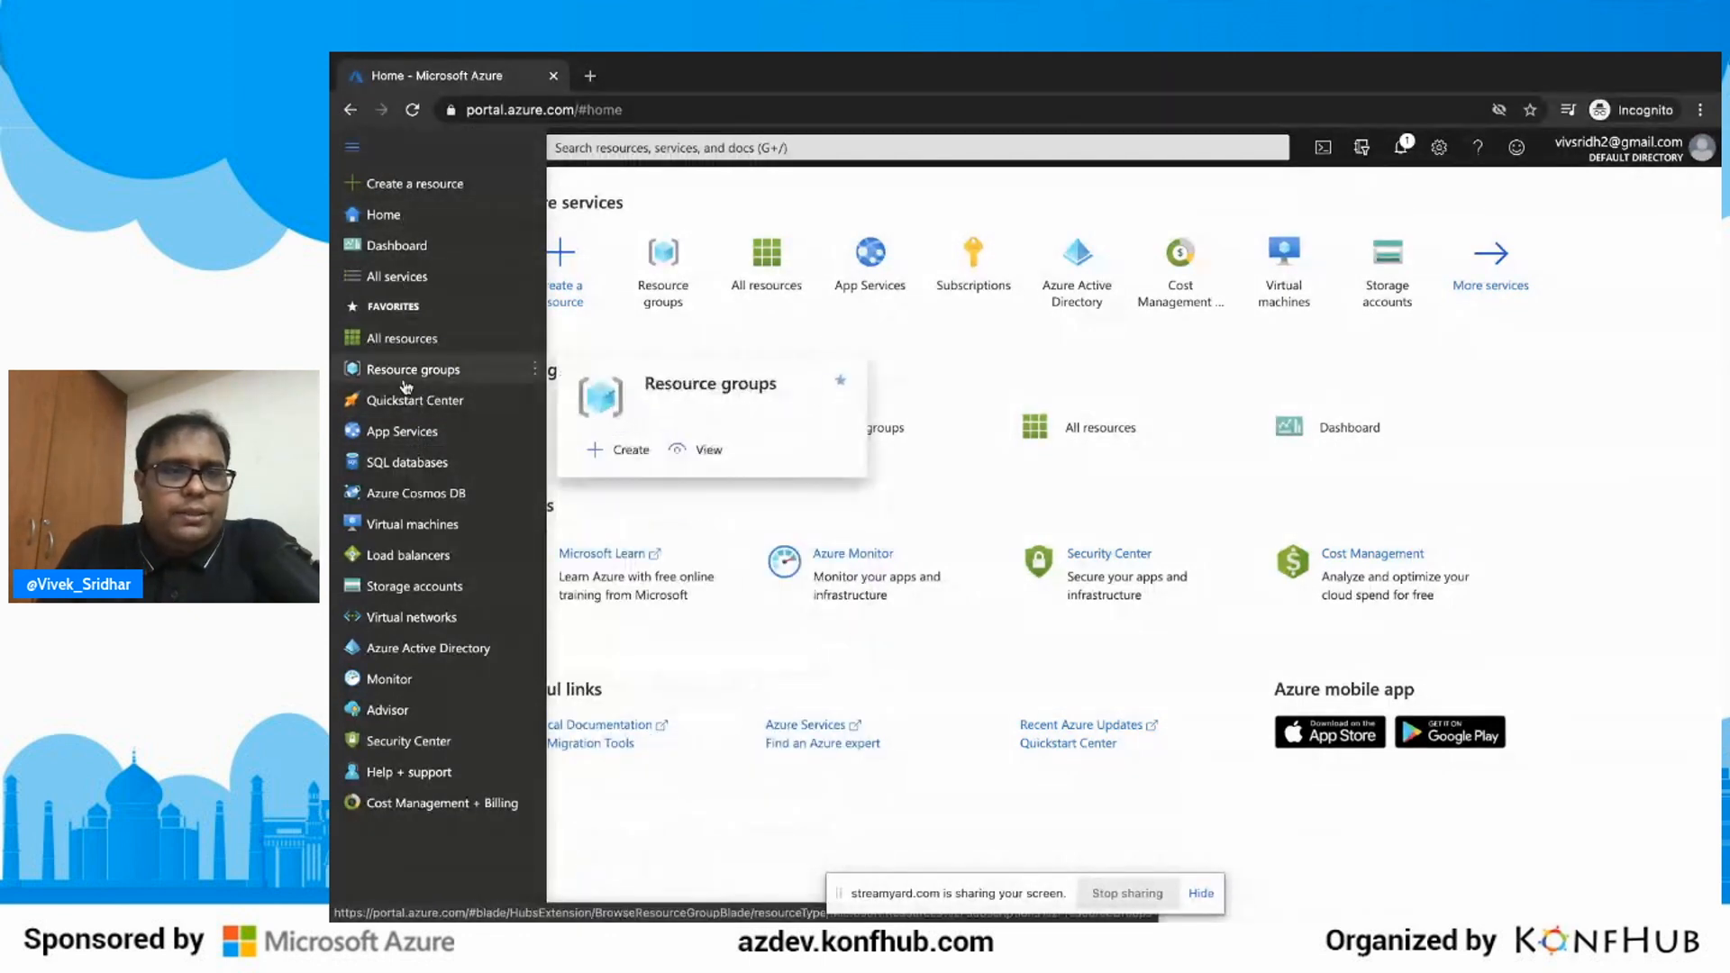
click(424, 186)
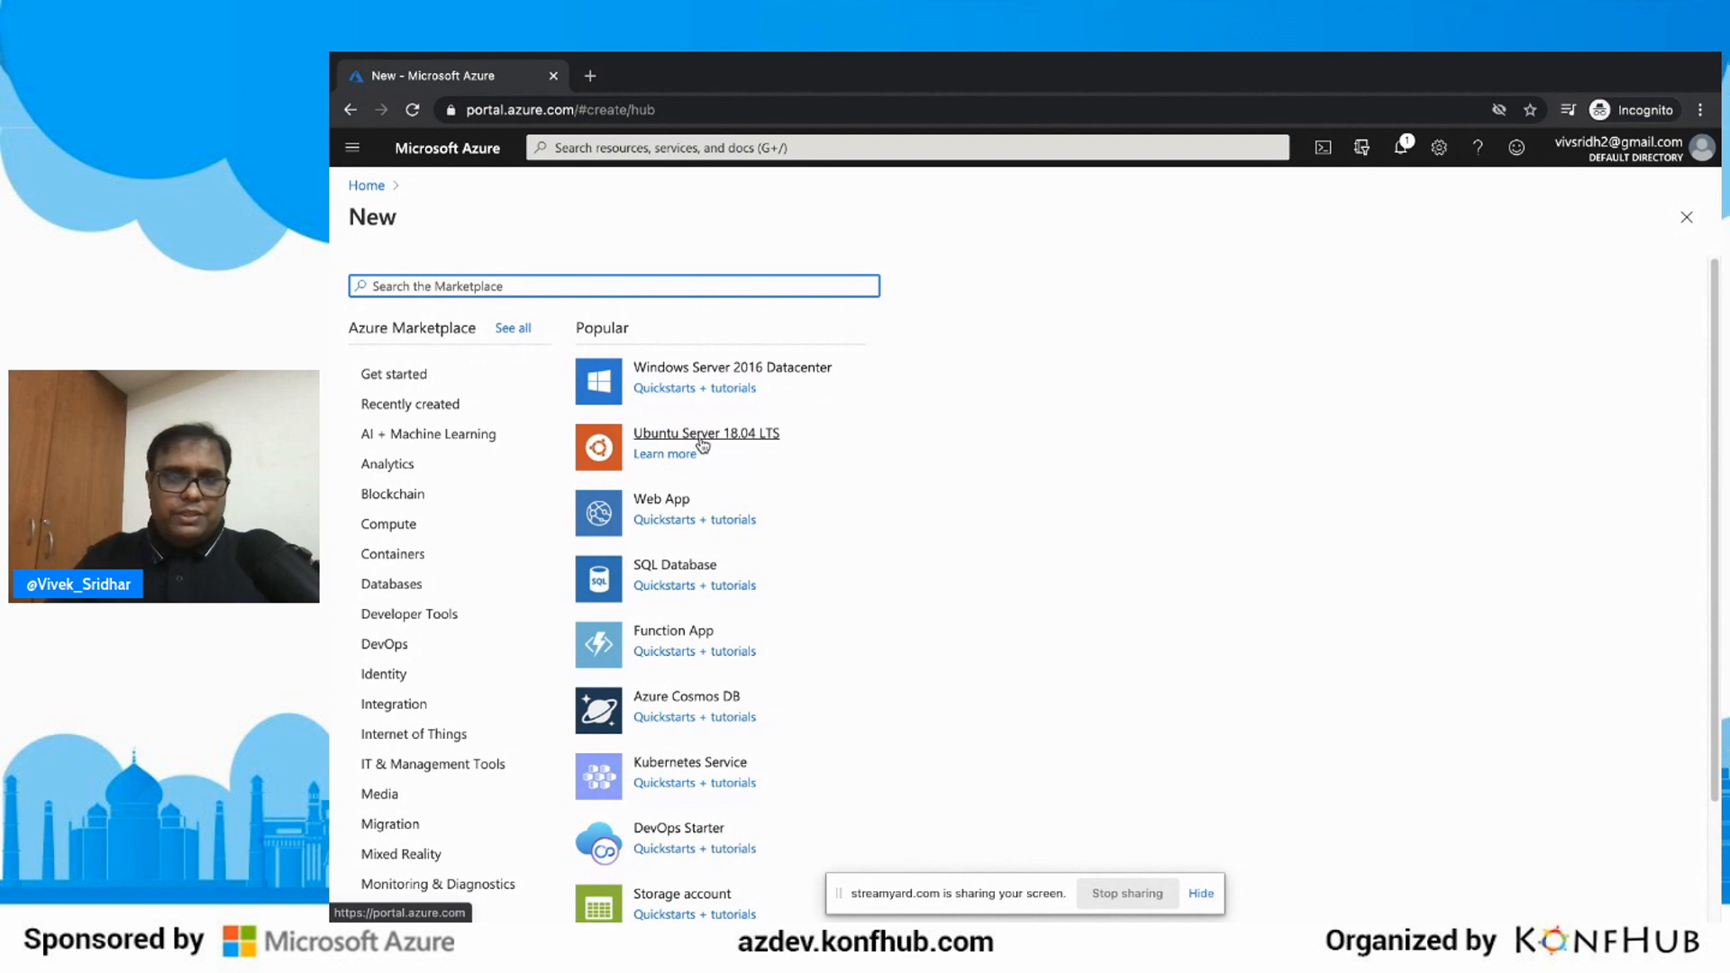
click(700, 440)
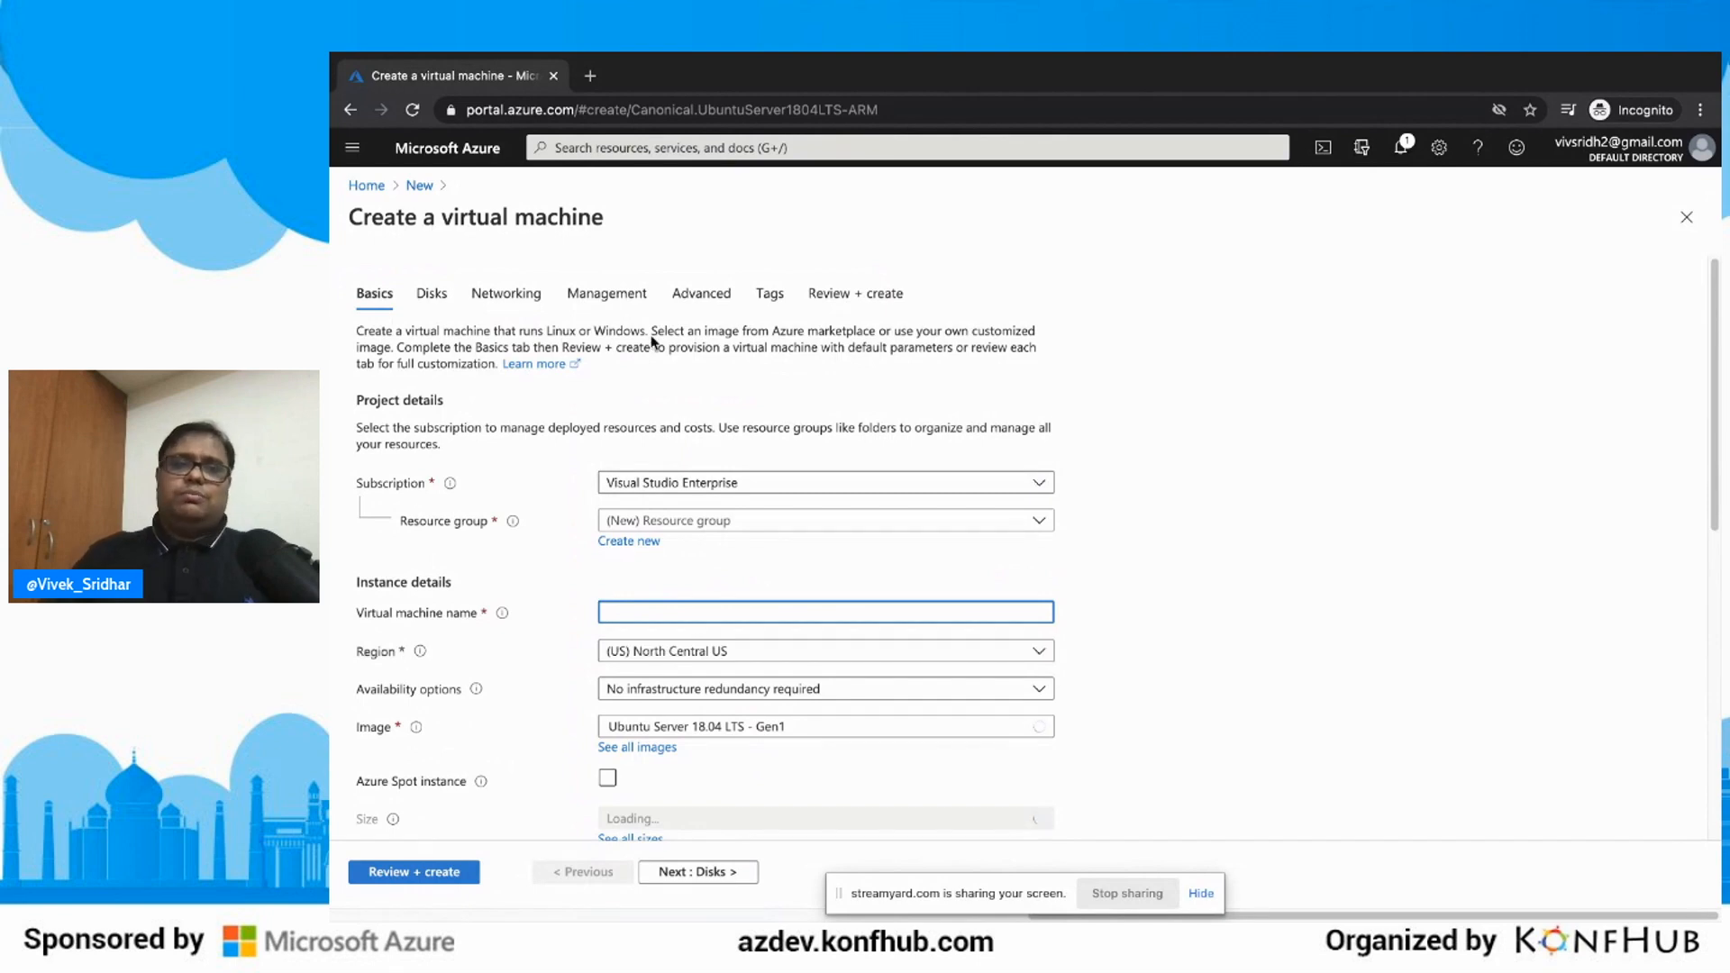
click(353, 148)
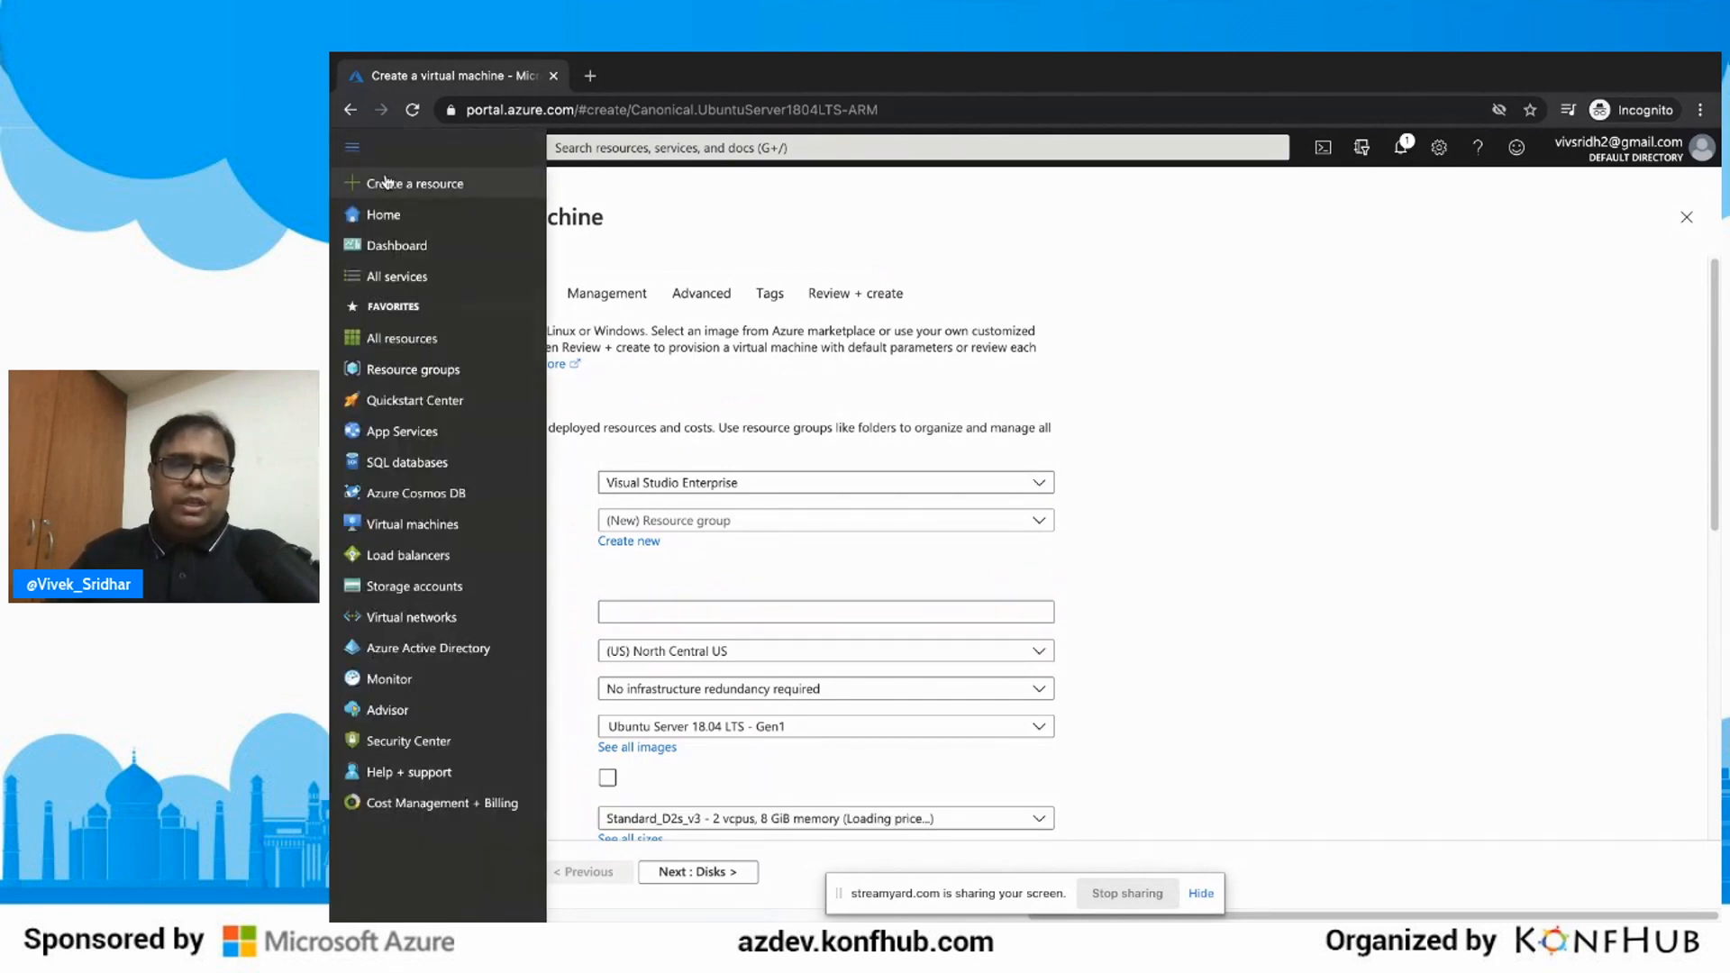
click(390, 183)
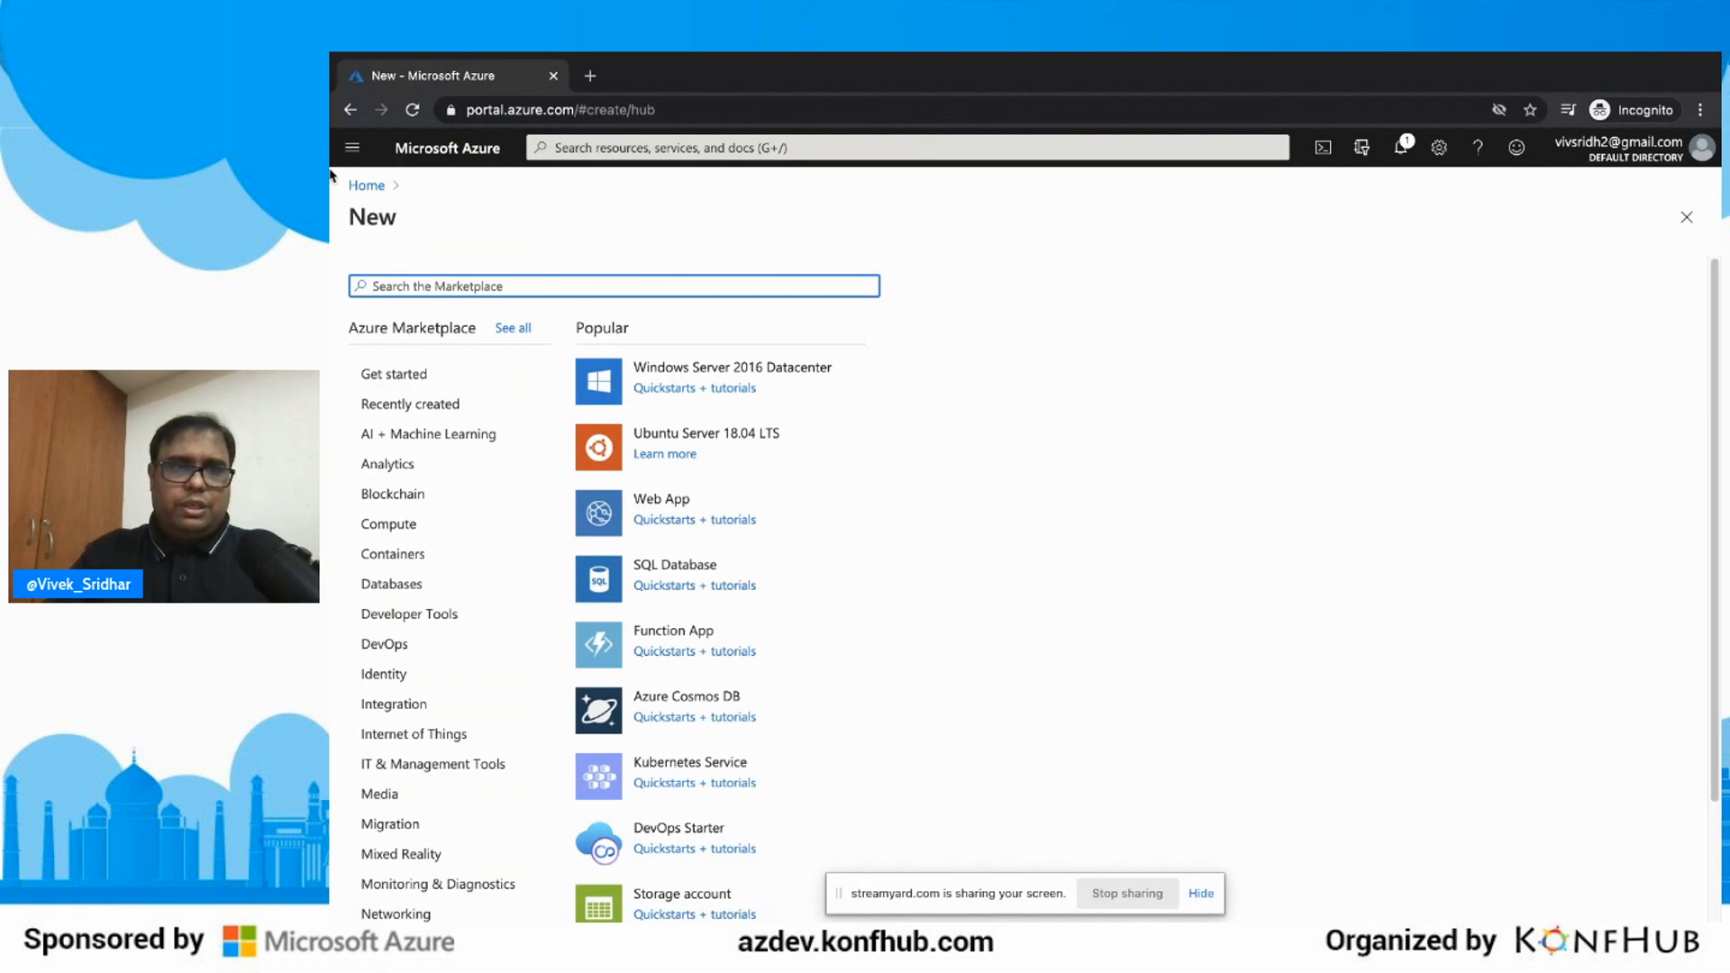
Step: Enlarge the portal page to 150% and reopen the page for creating a new resource
click(352, 149)
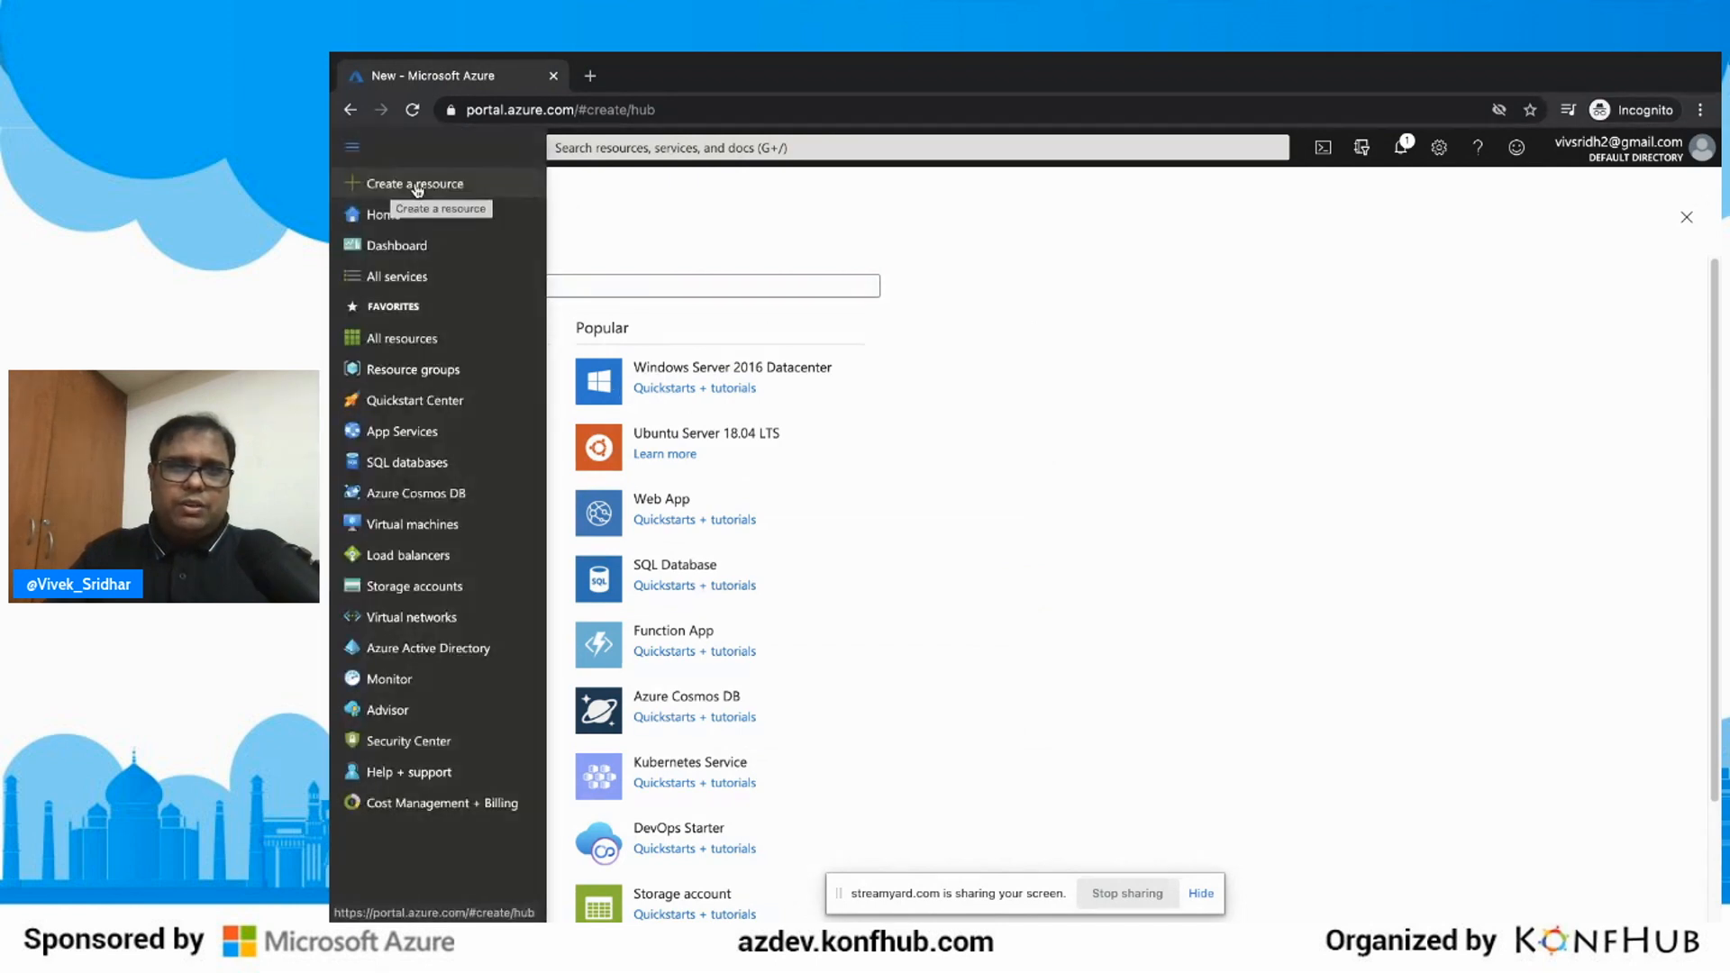
key(ctrl+plus)
key(ctrl+plus)
key(ctrl+plus)
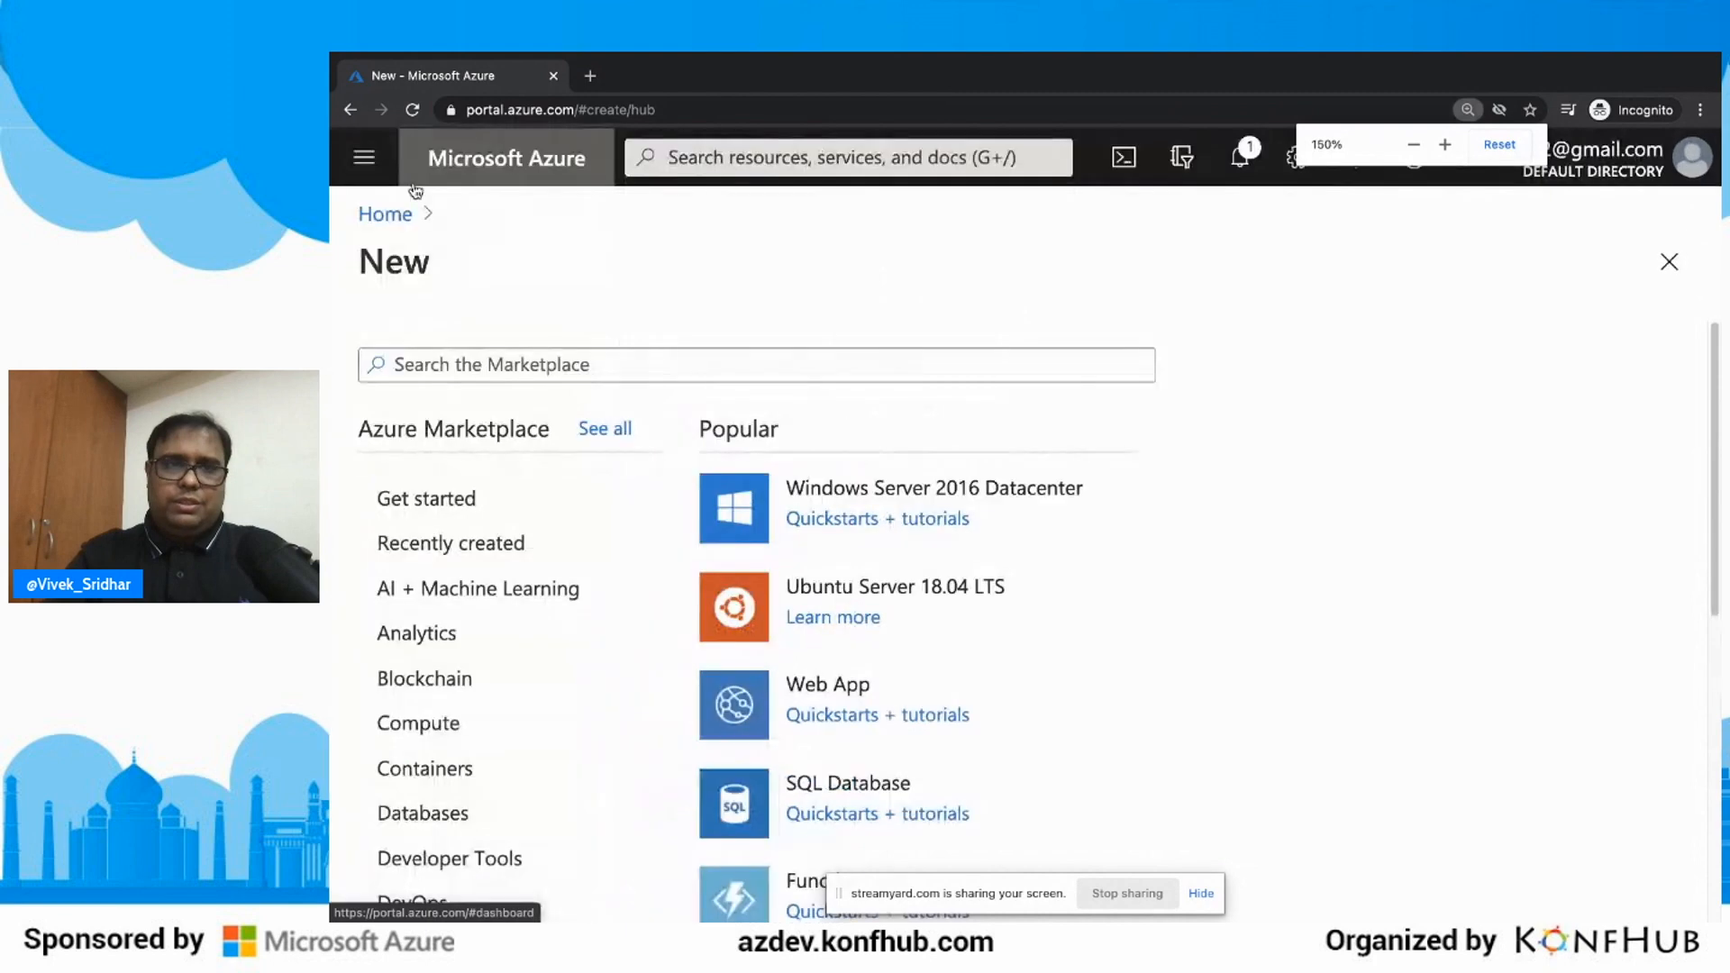
click(364, 159)
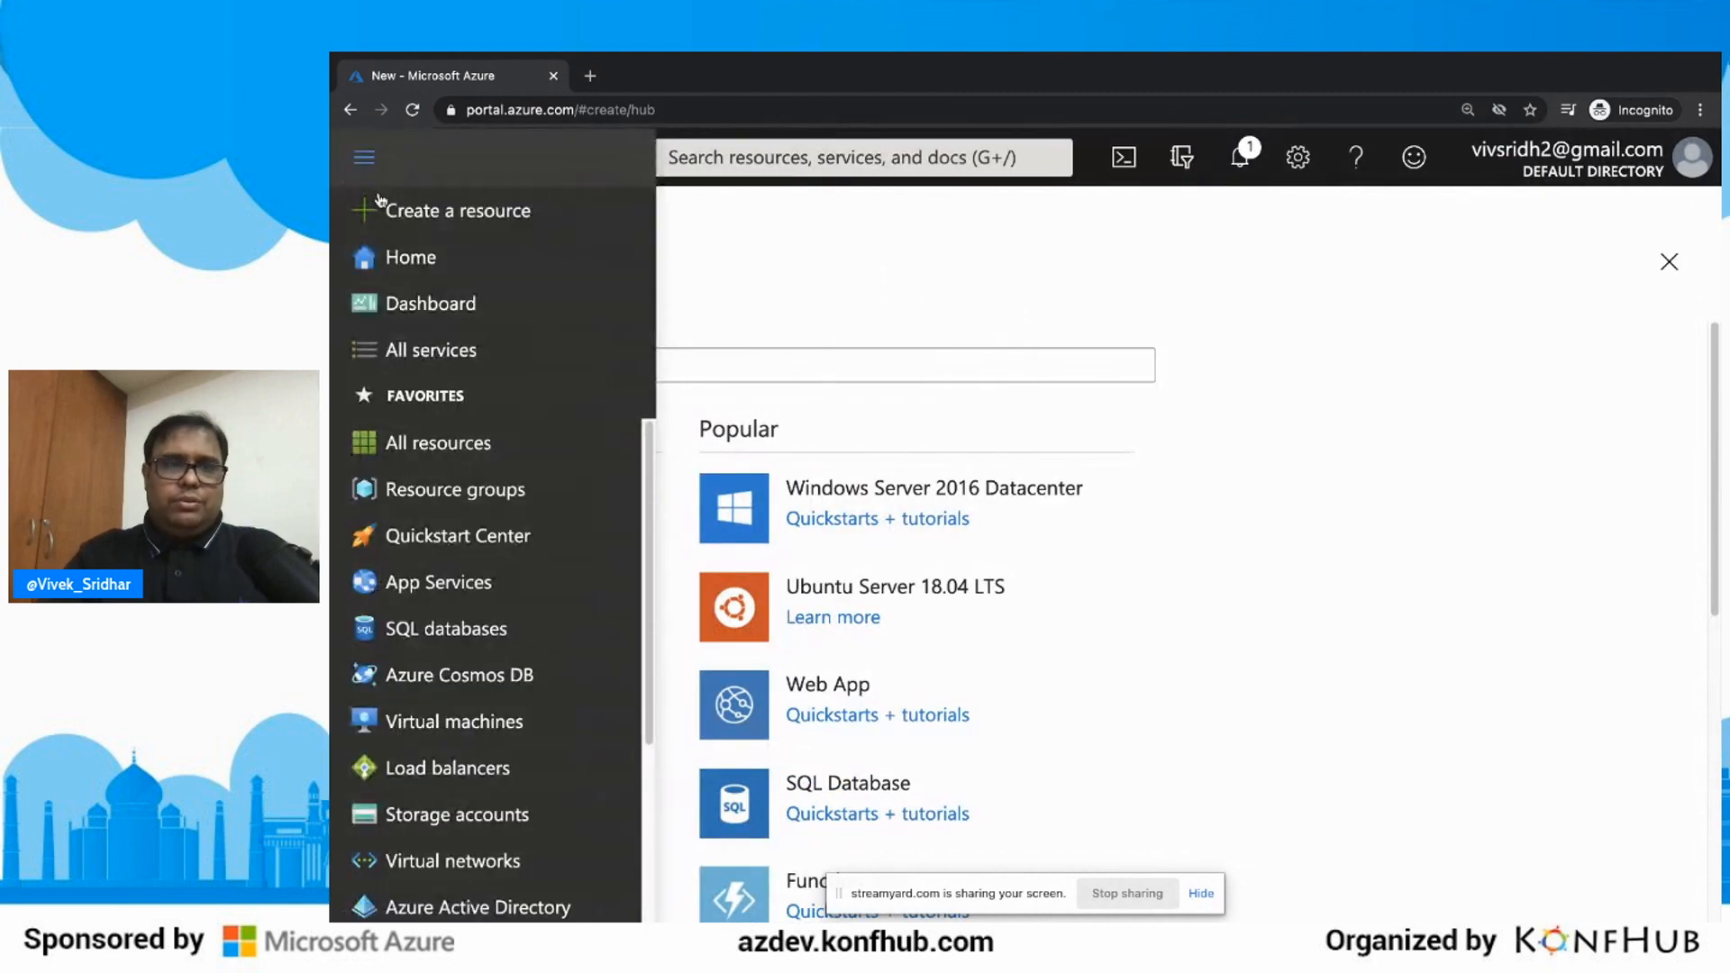
click(487, 212)
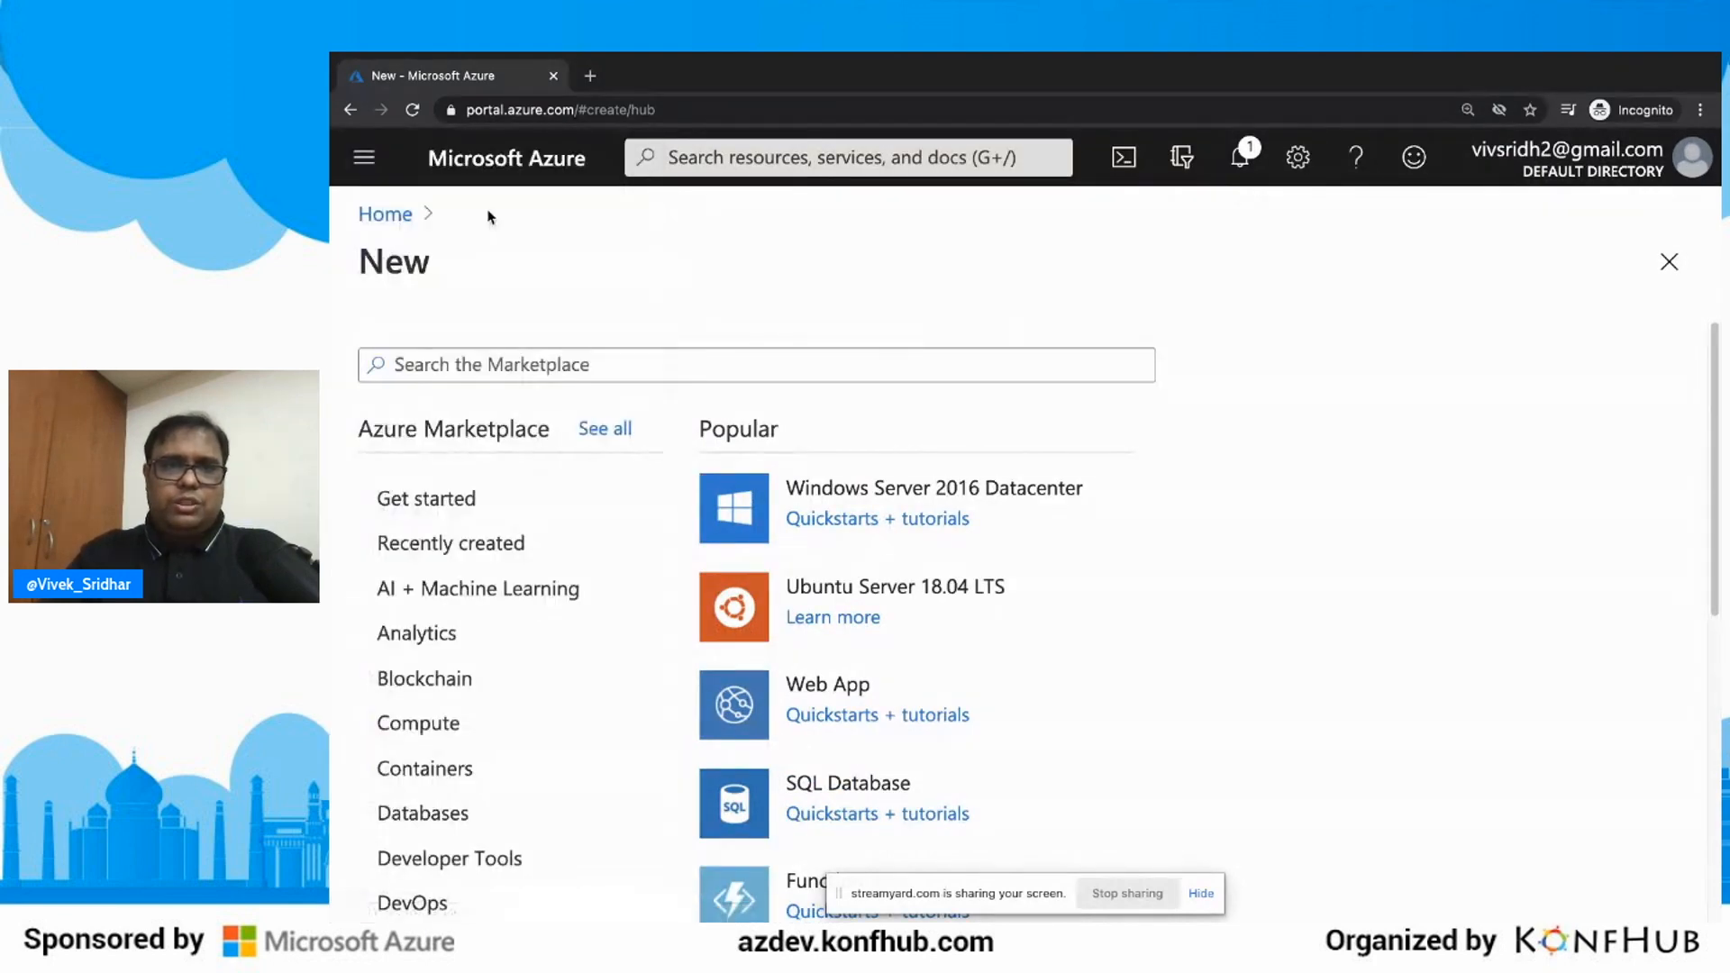
Step: Search the Marketplace for "container ins"
scroll(773, 547, down, 1)
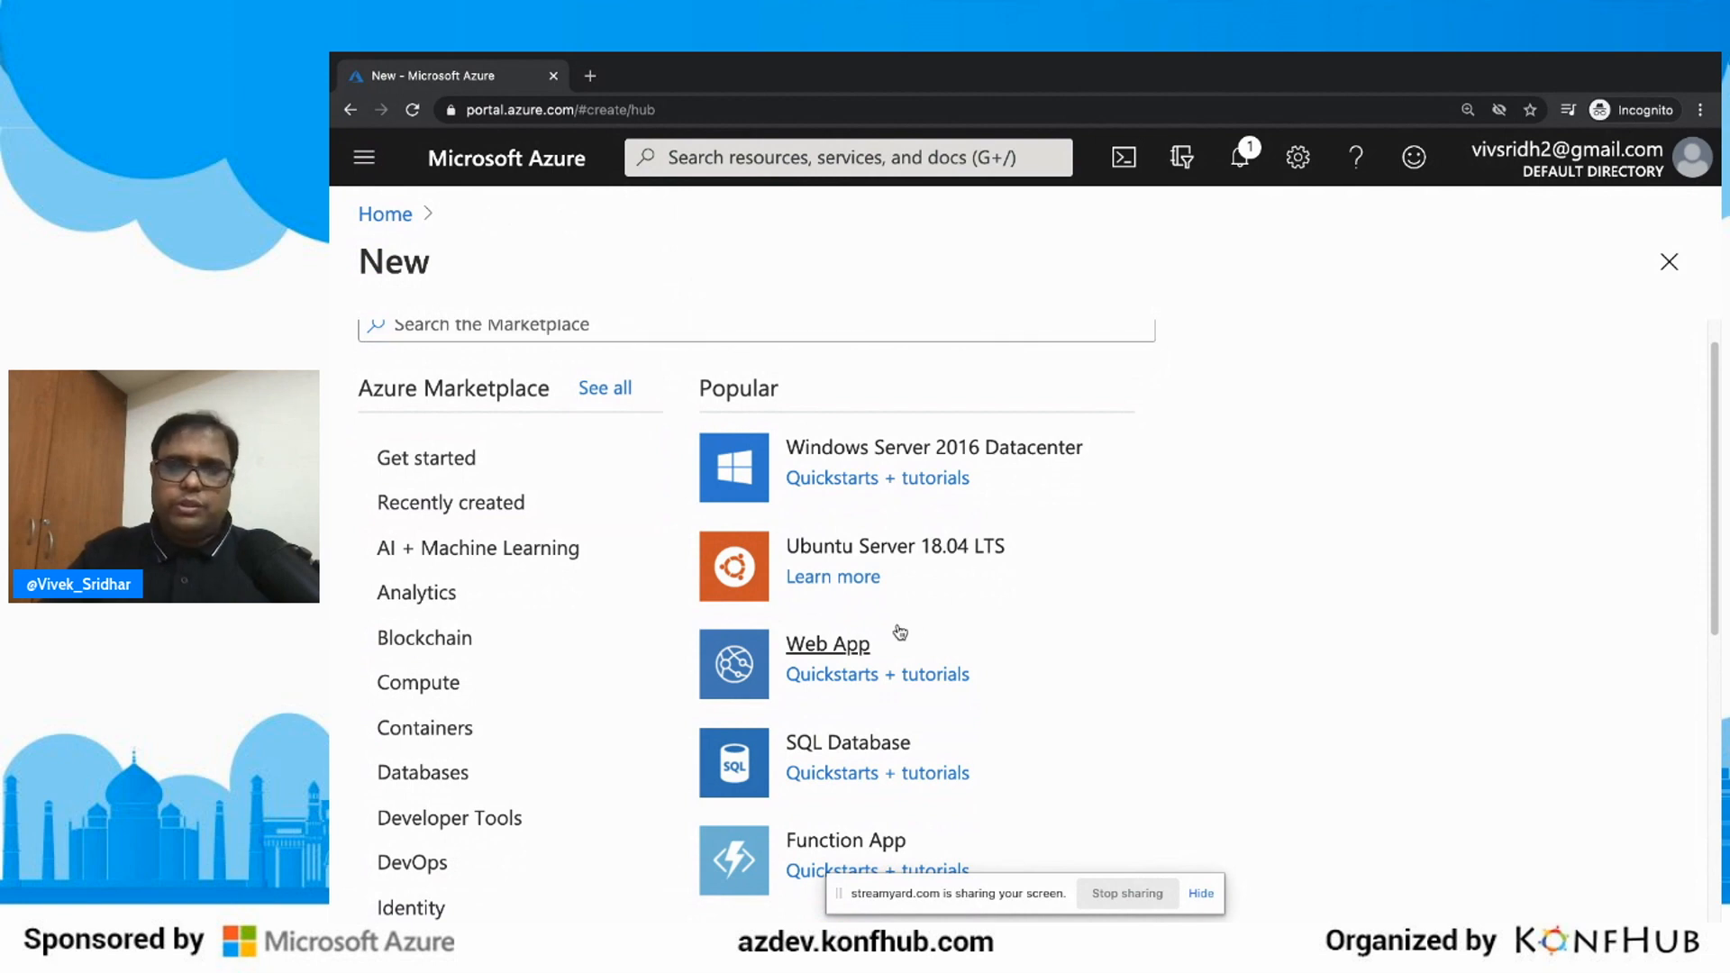
click(811, 322)
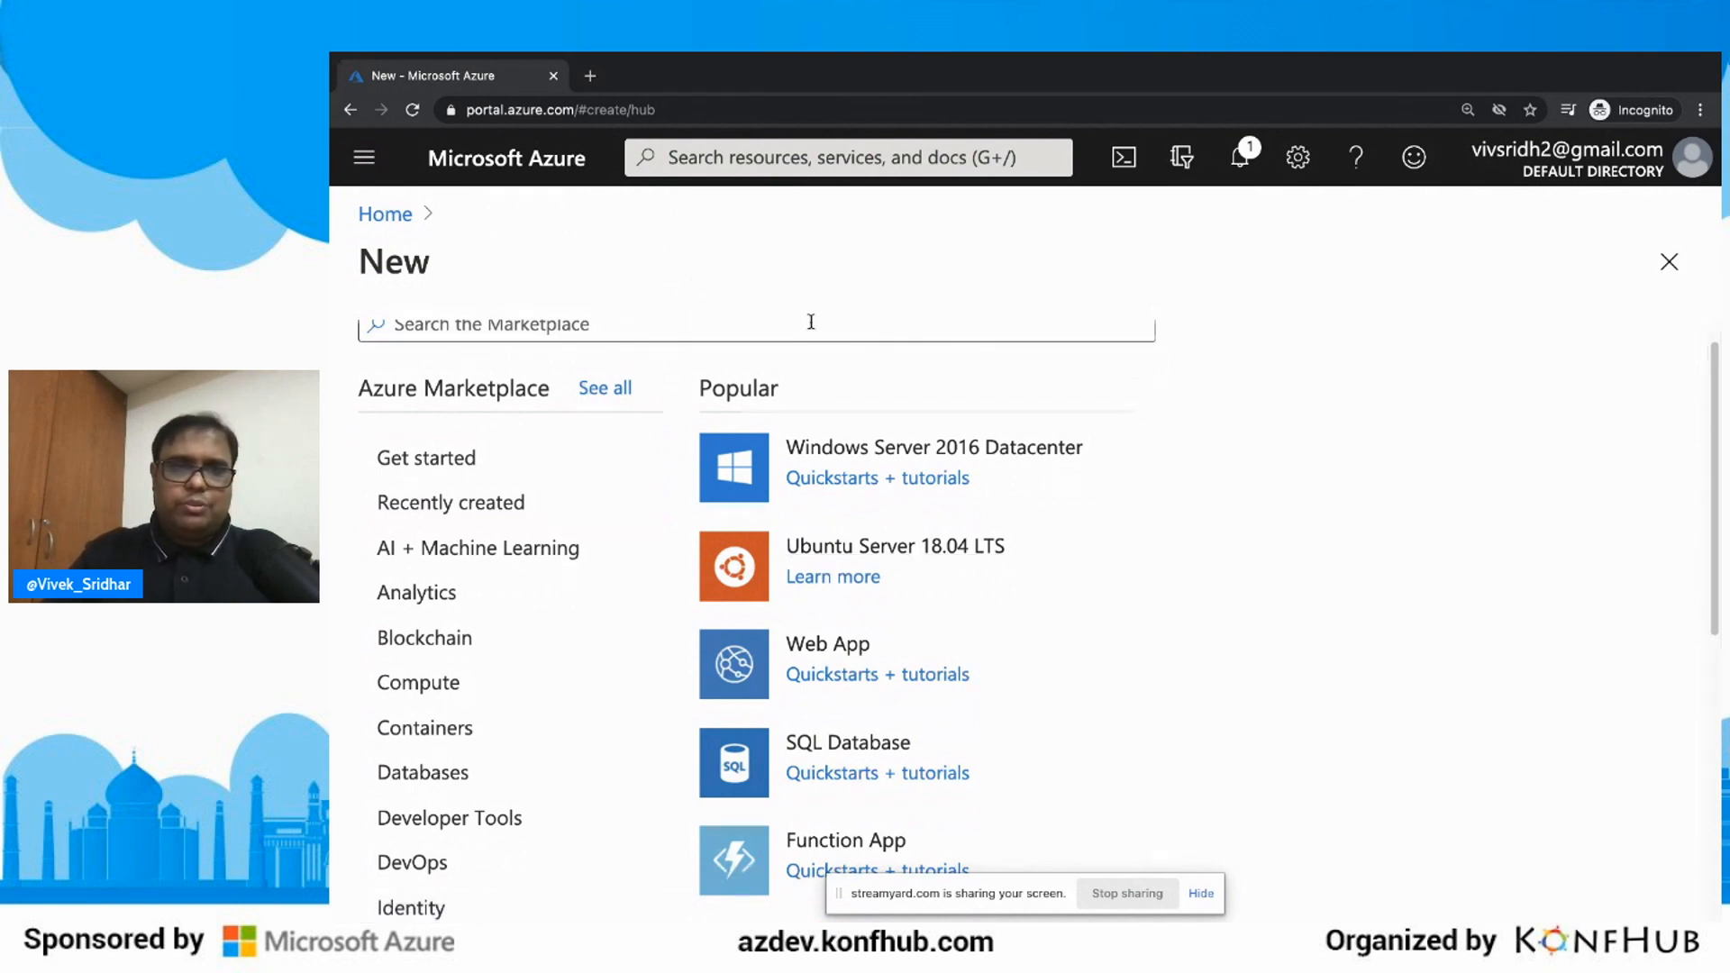
text(conta)
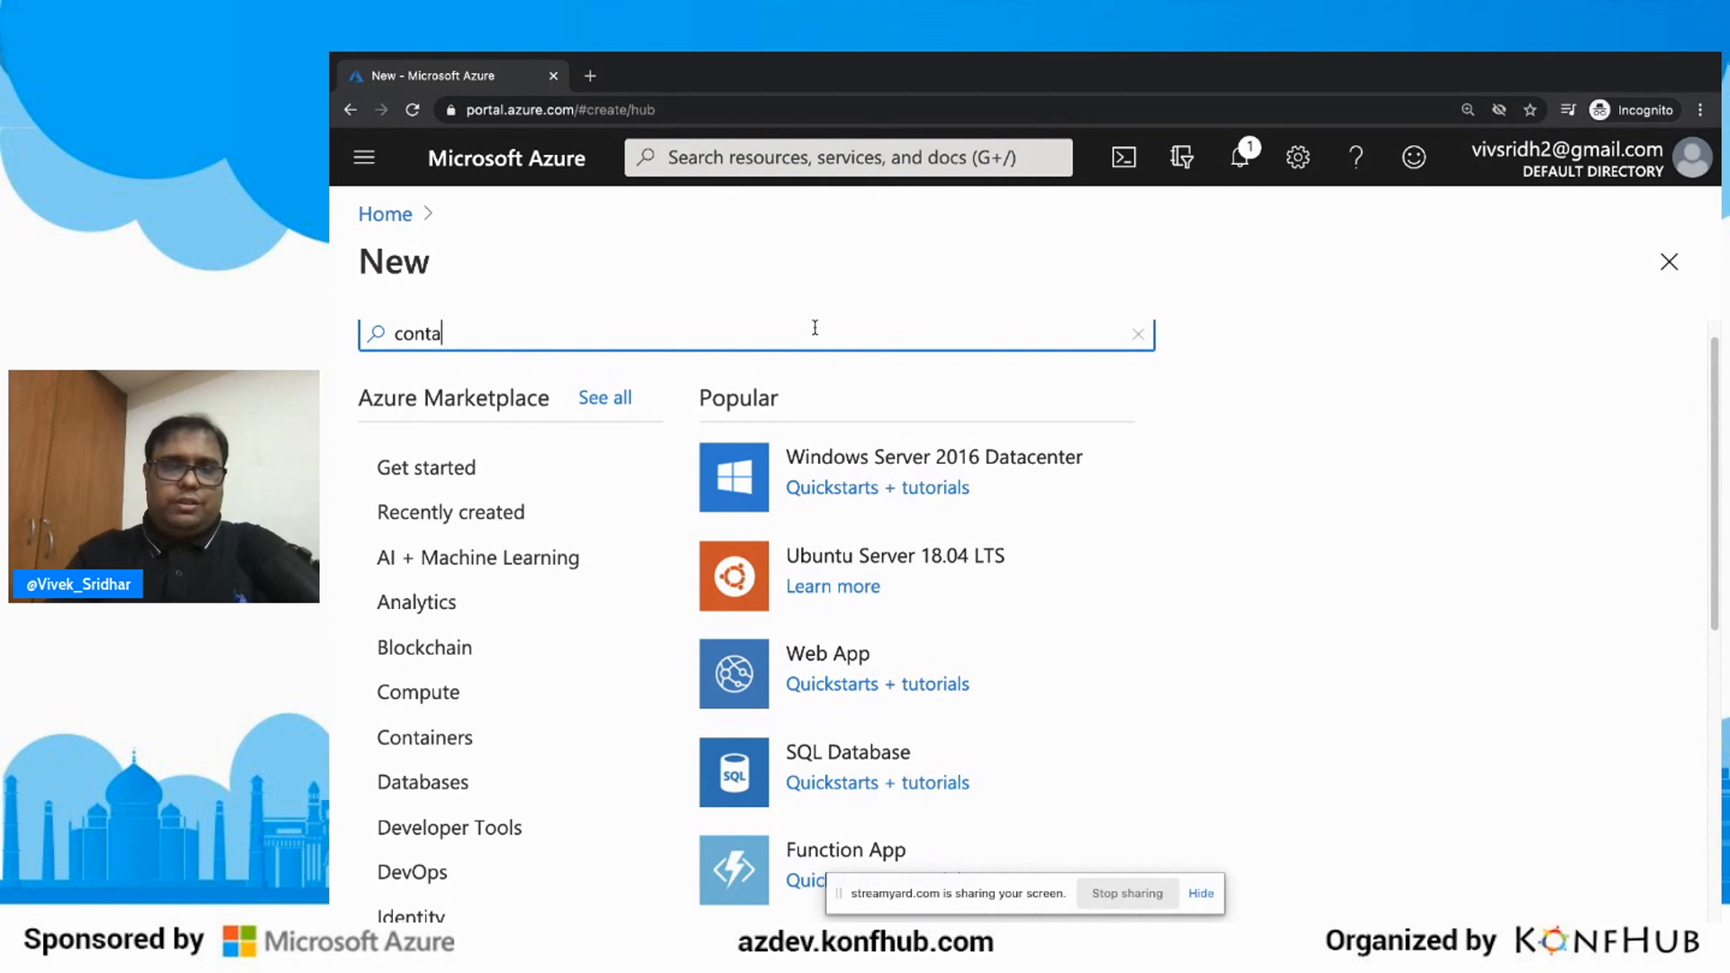
key(BackSpace)
key(BackSpace)
text(tainer)
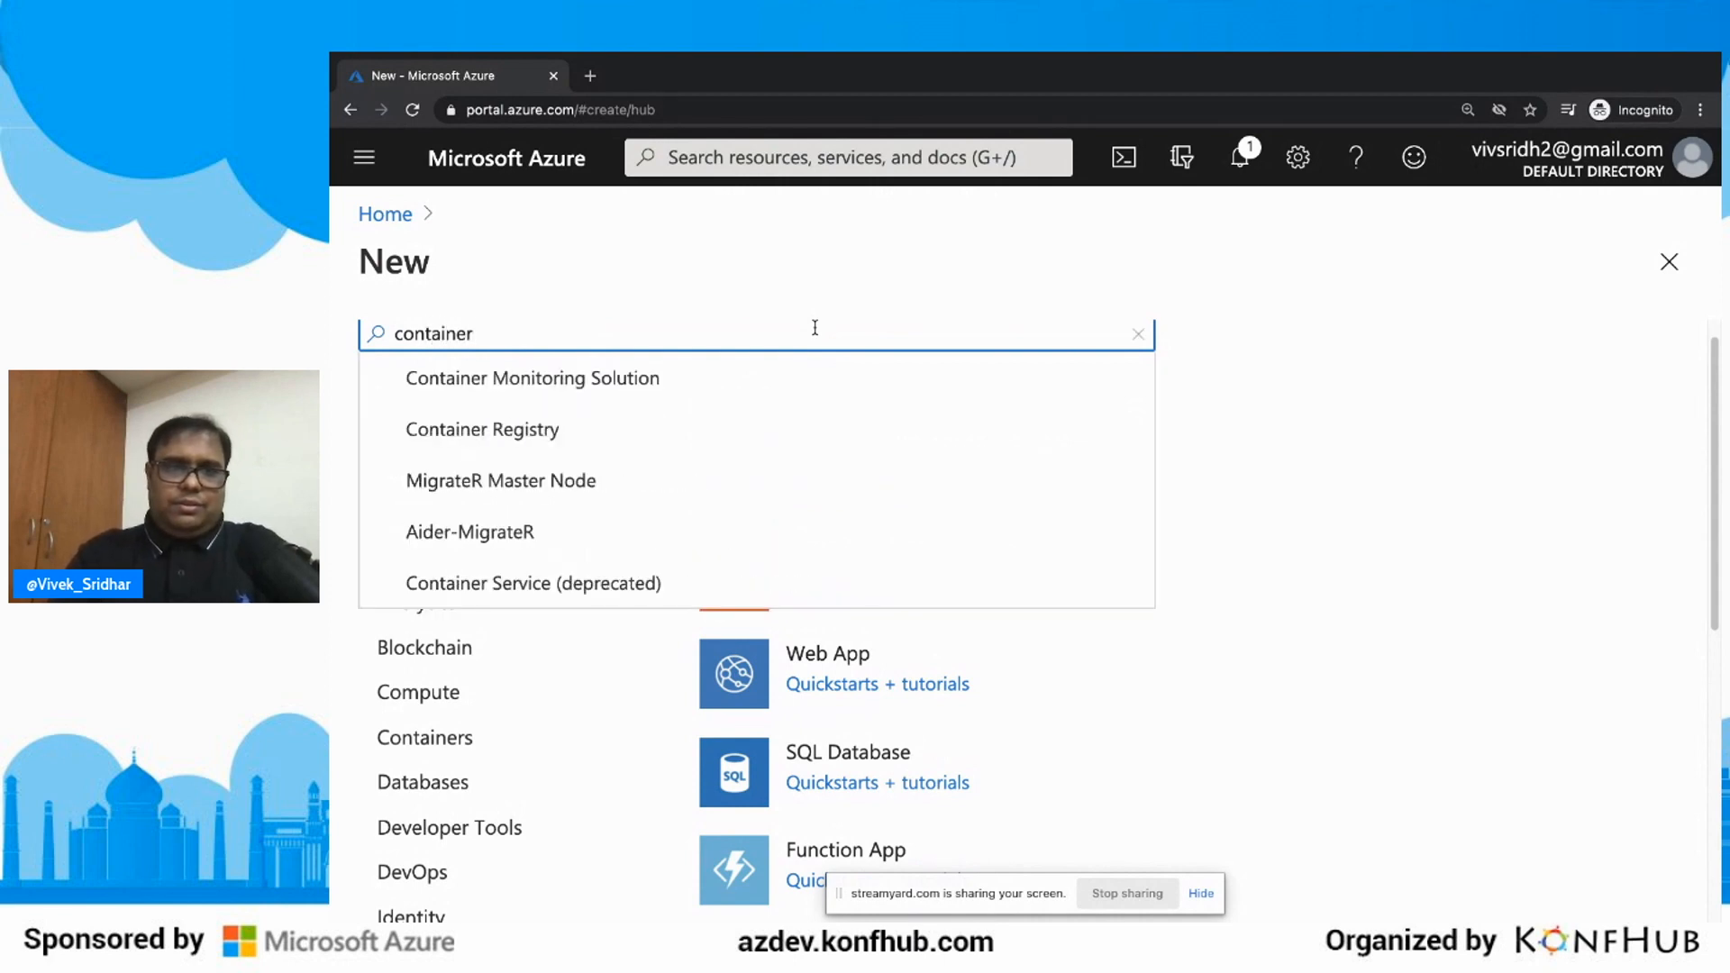
text( ins)
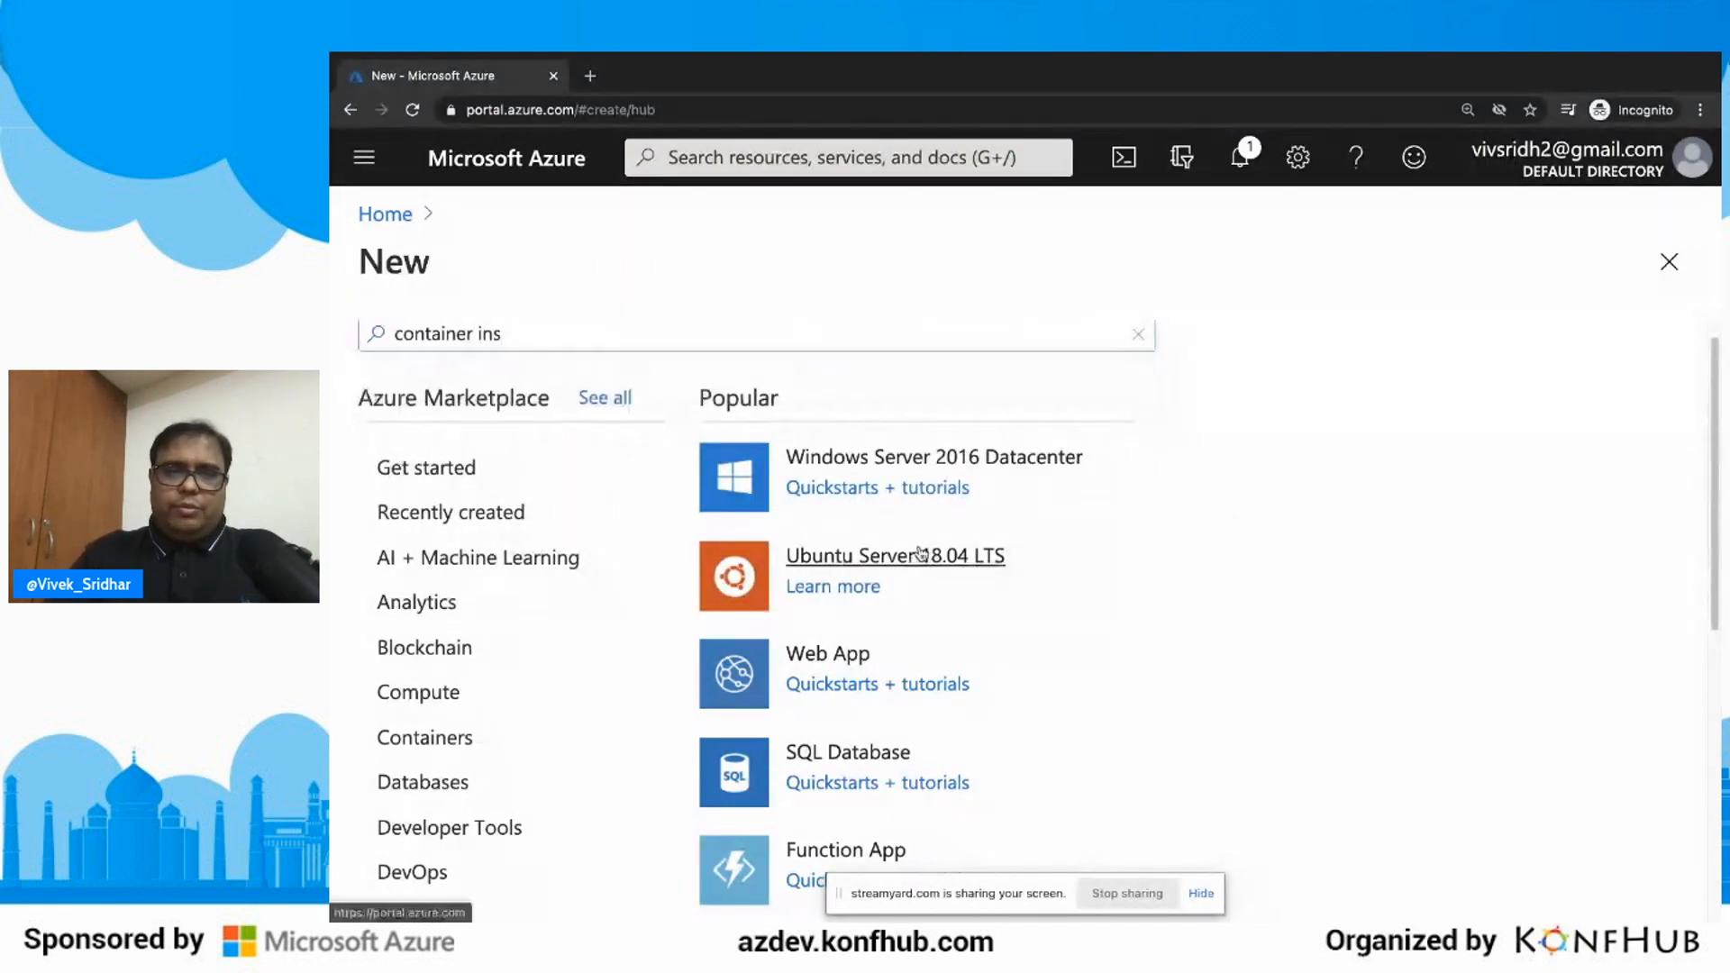
Step: Start an Ubuntu Server 18.04 LTS virtual machine and create a new resource group named fundemo for it
click(919, 555)
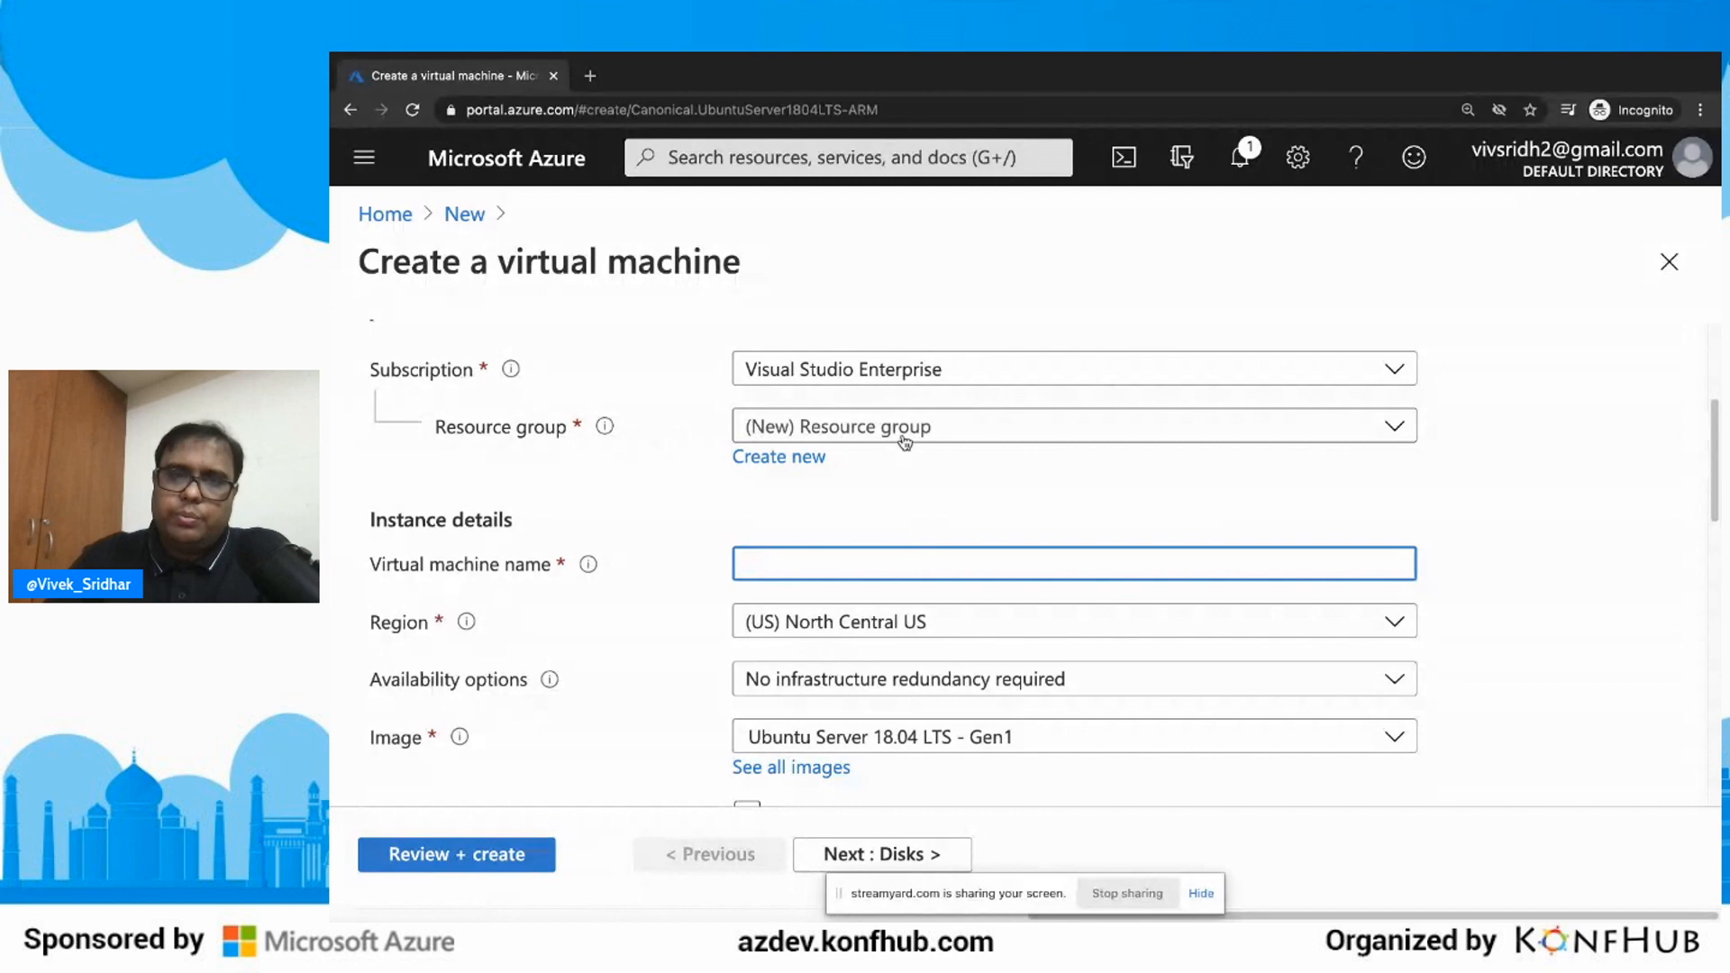
click(799, 457)
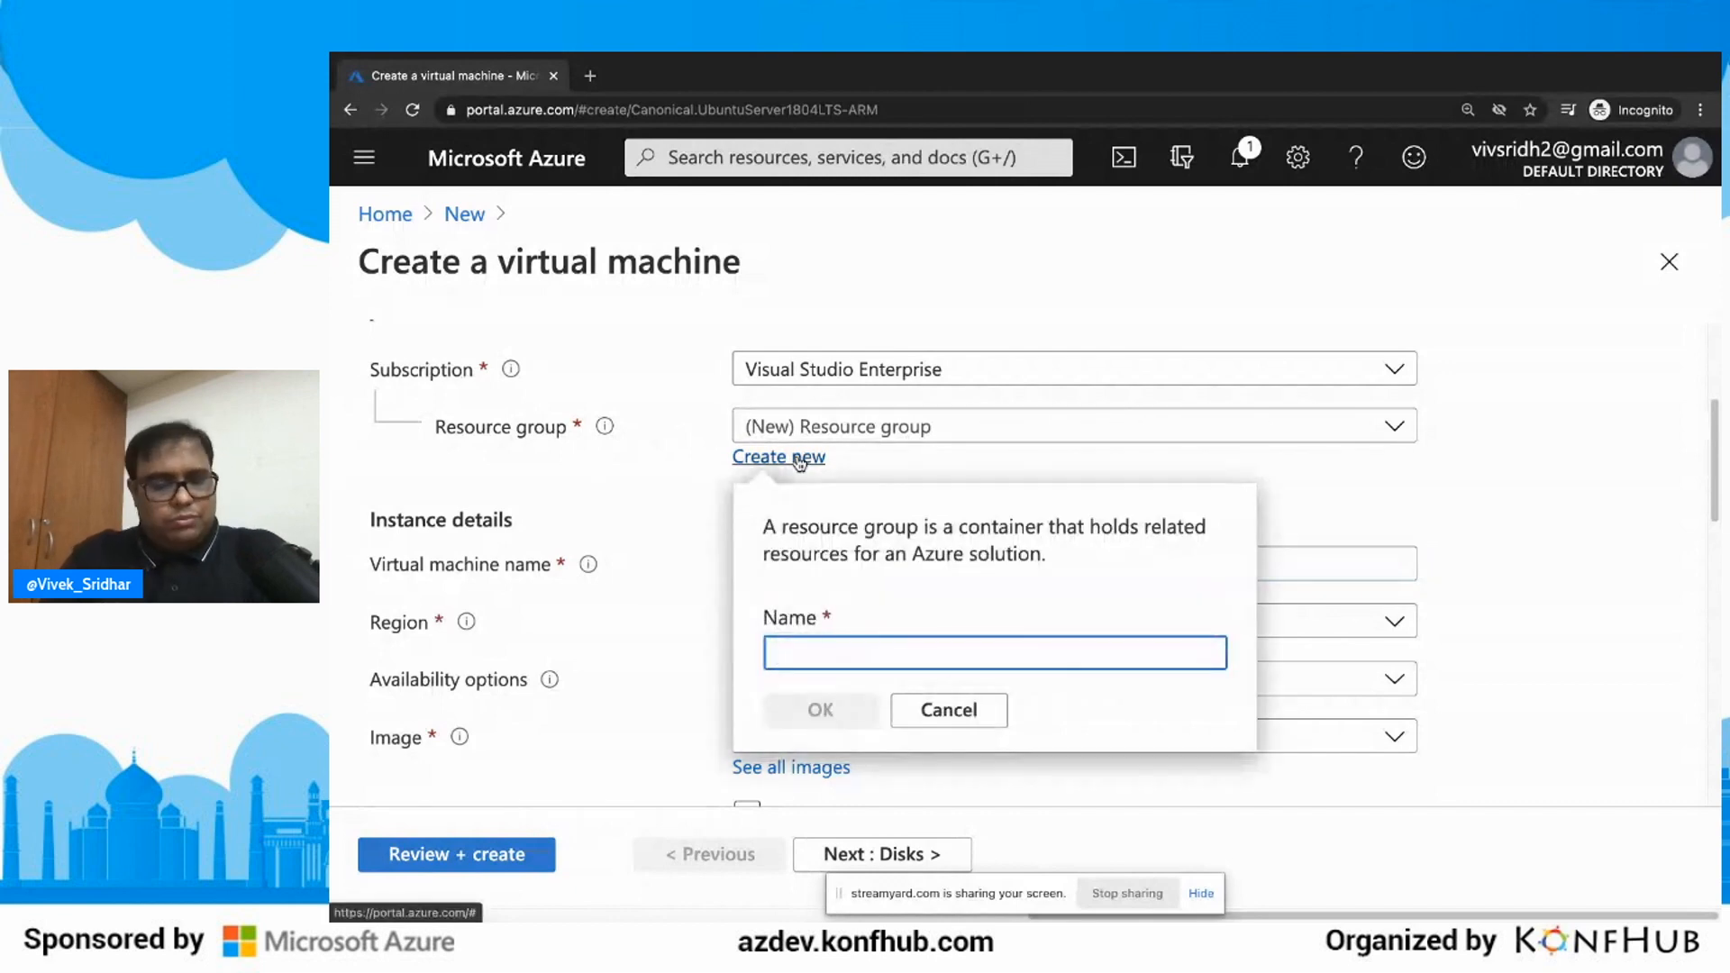
text(funda)
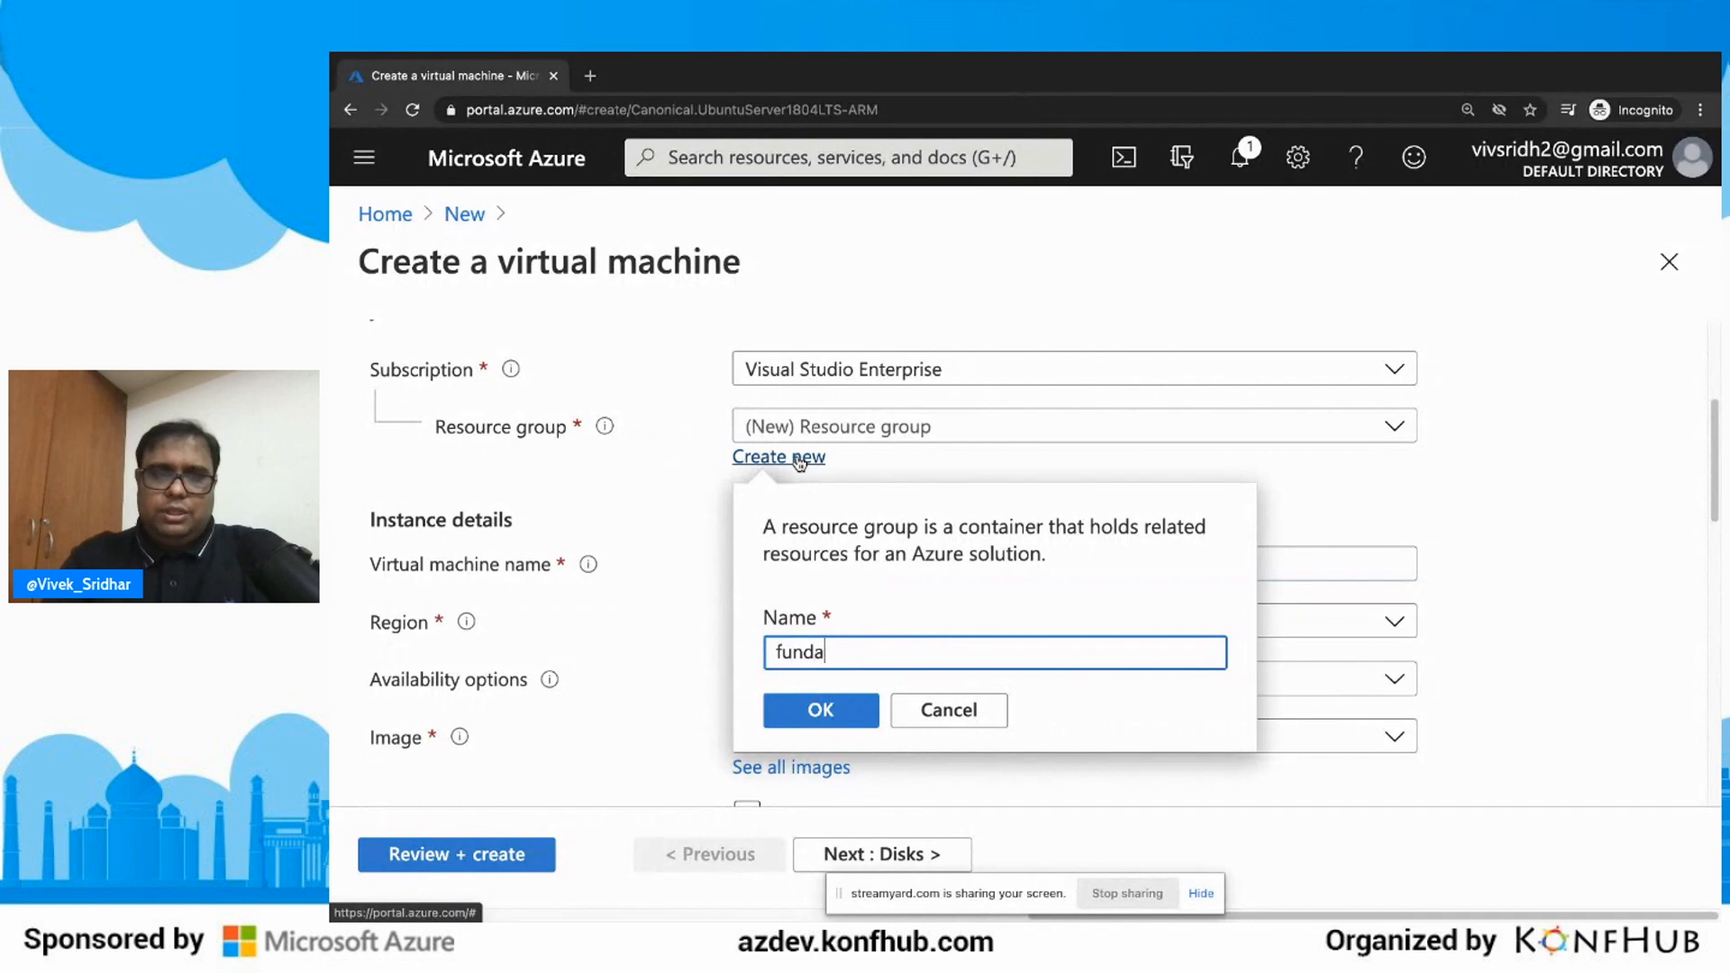
key(BackSpace)
text(demo)
key(Left)
key(Left)
key(Left)
key(BackSpace)
key(BackSpace)
text(d)
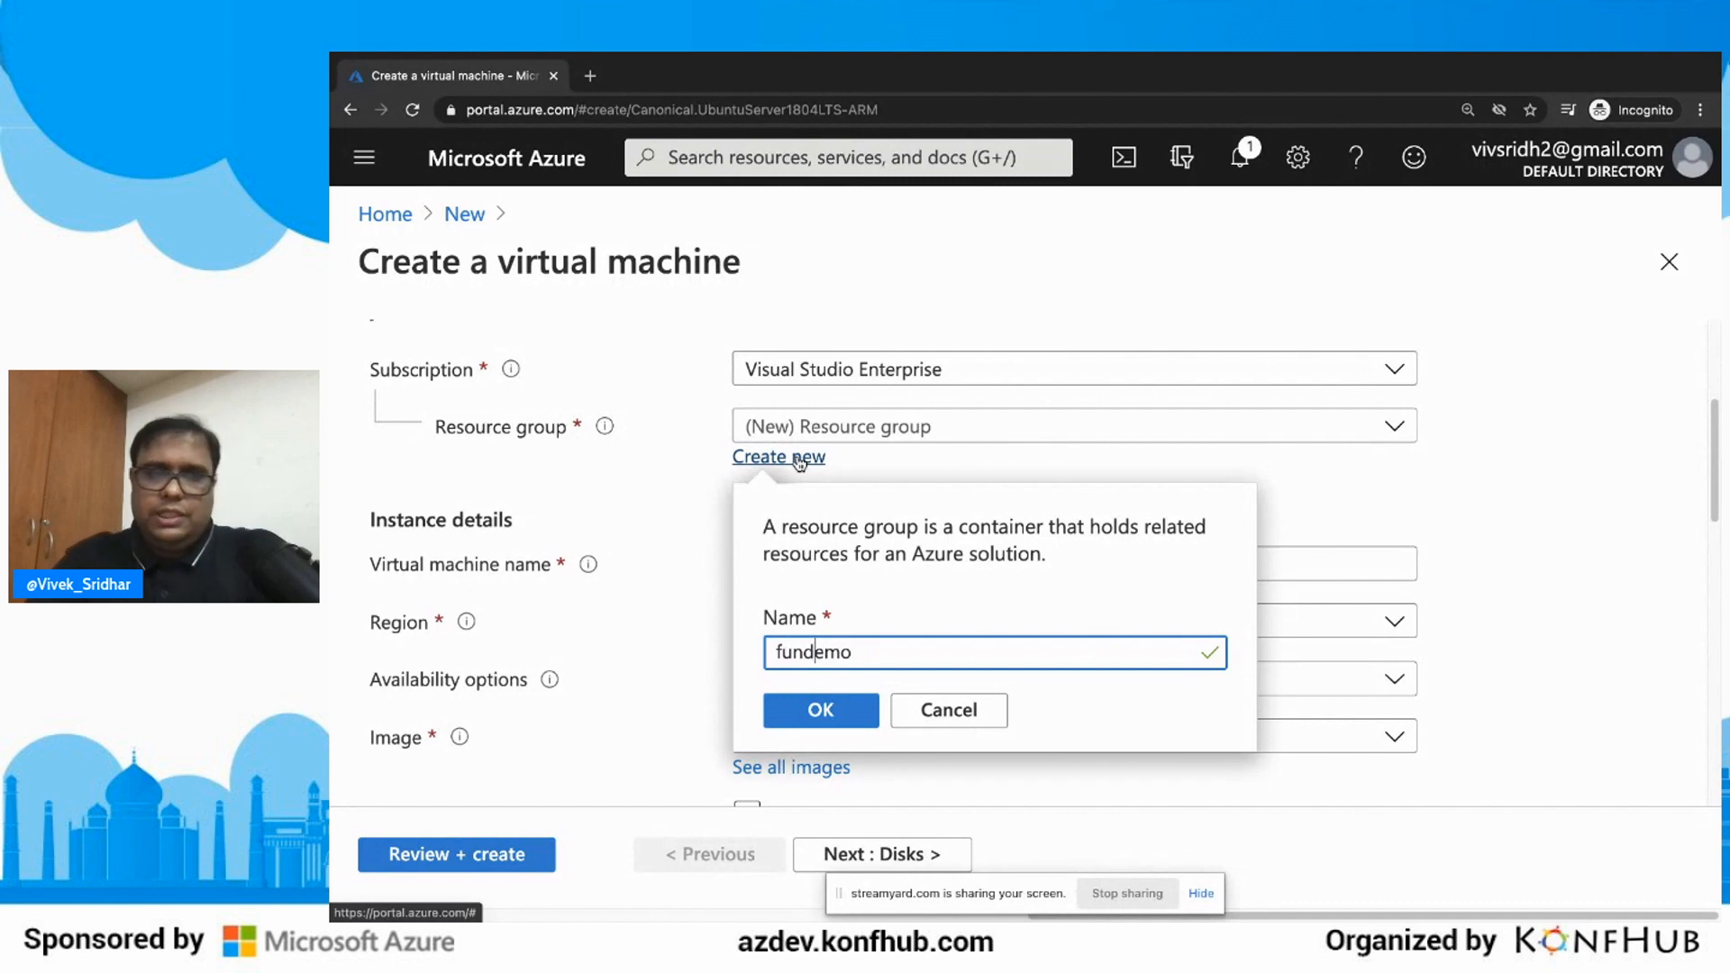
key(Return)
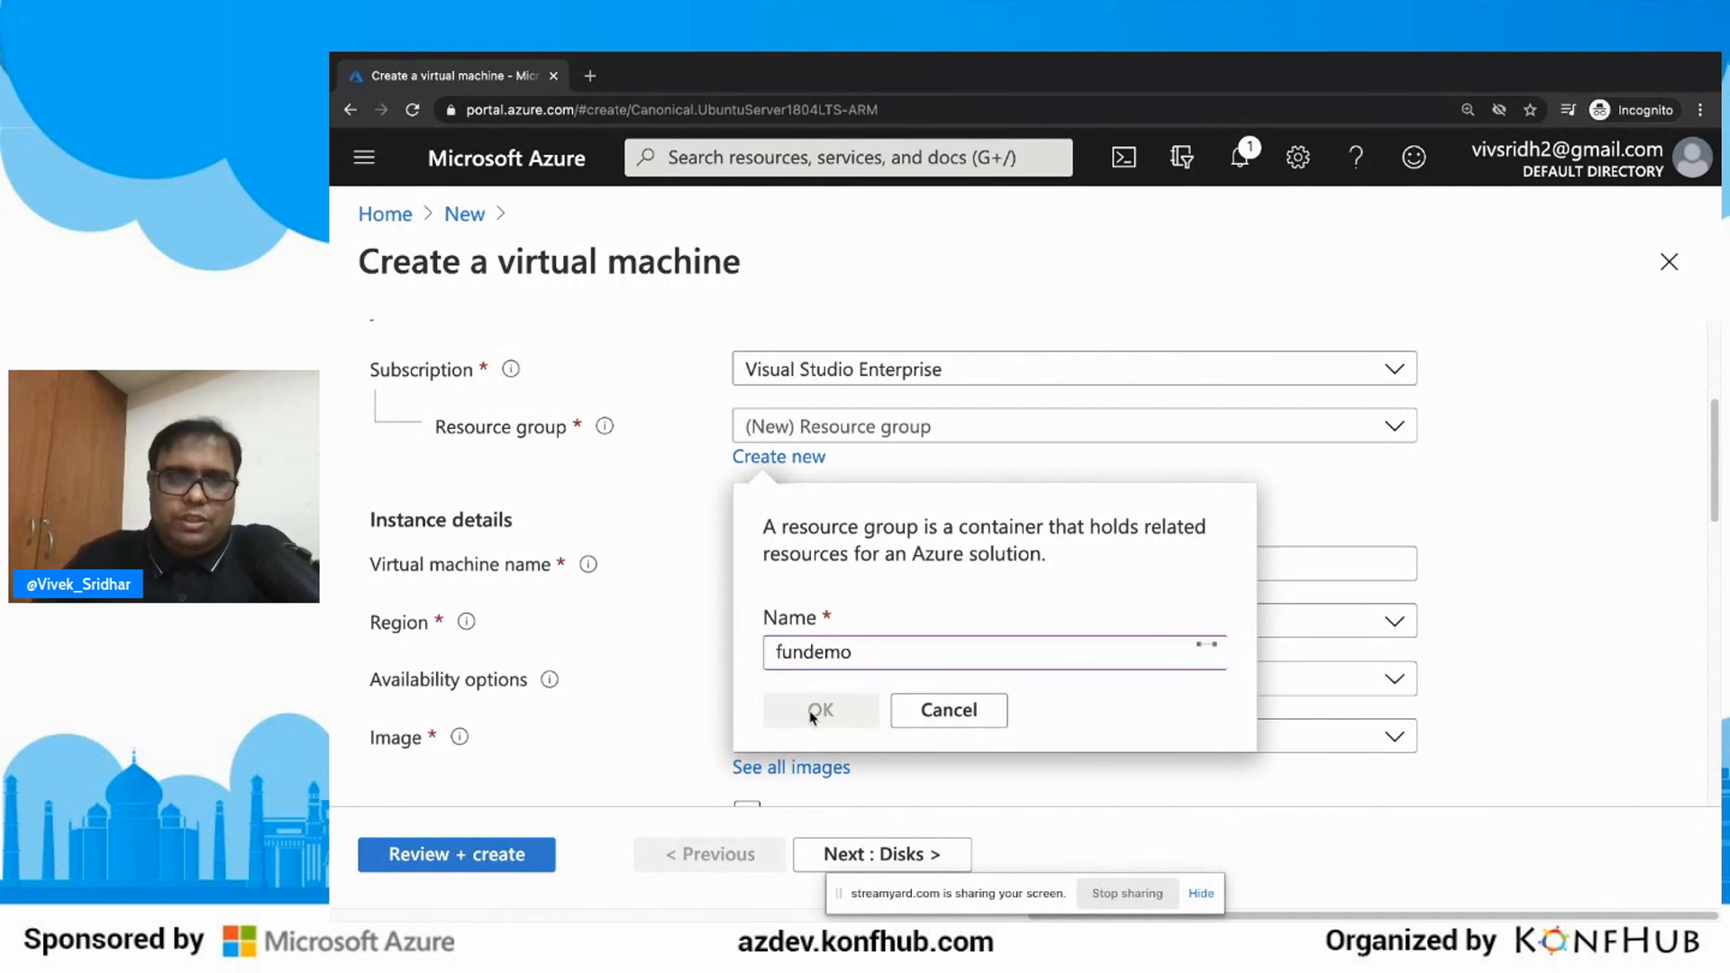
Step: Name the virtual machine fundemo and set its region to (US) Central US
click(824, 561)
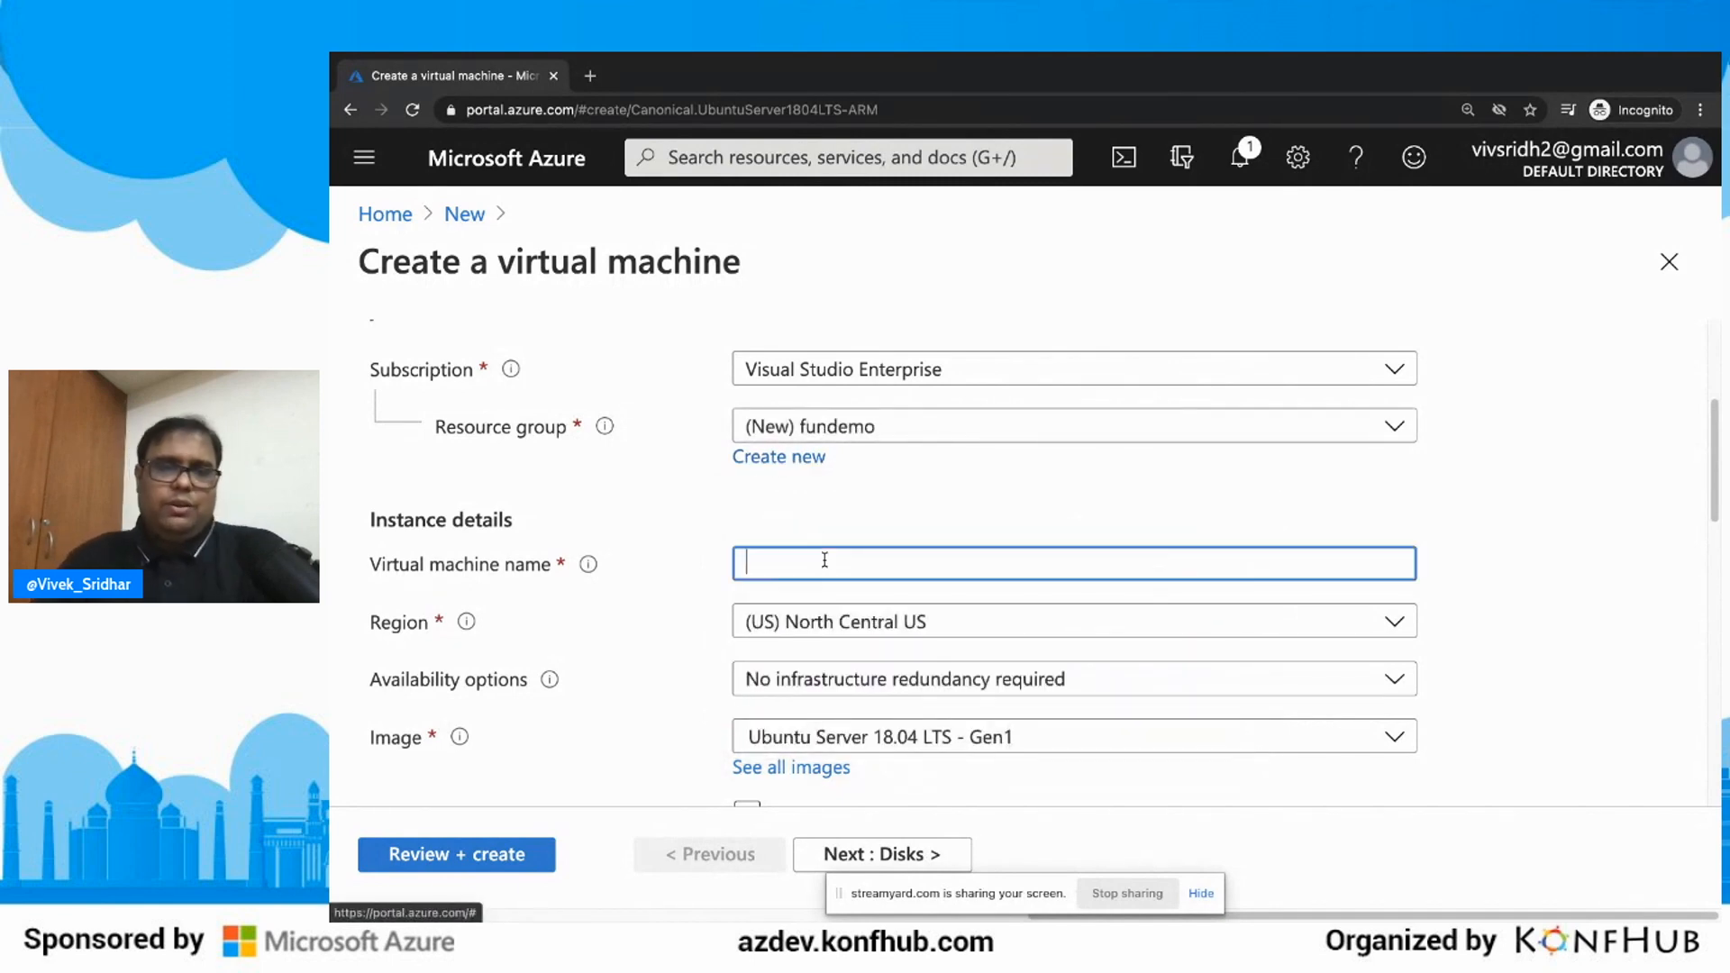
text(fundemo)
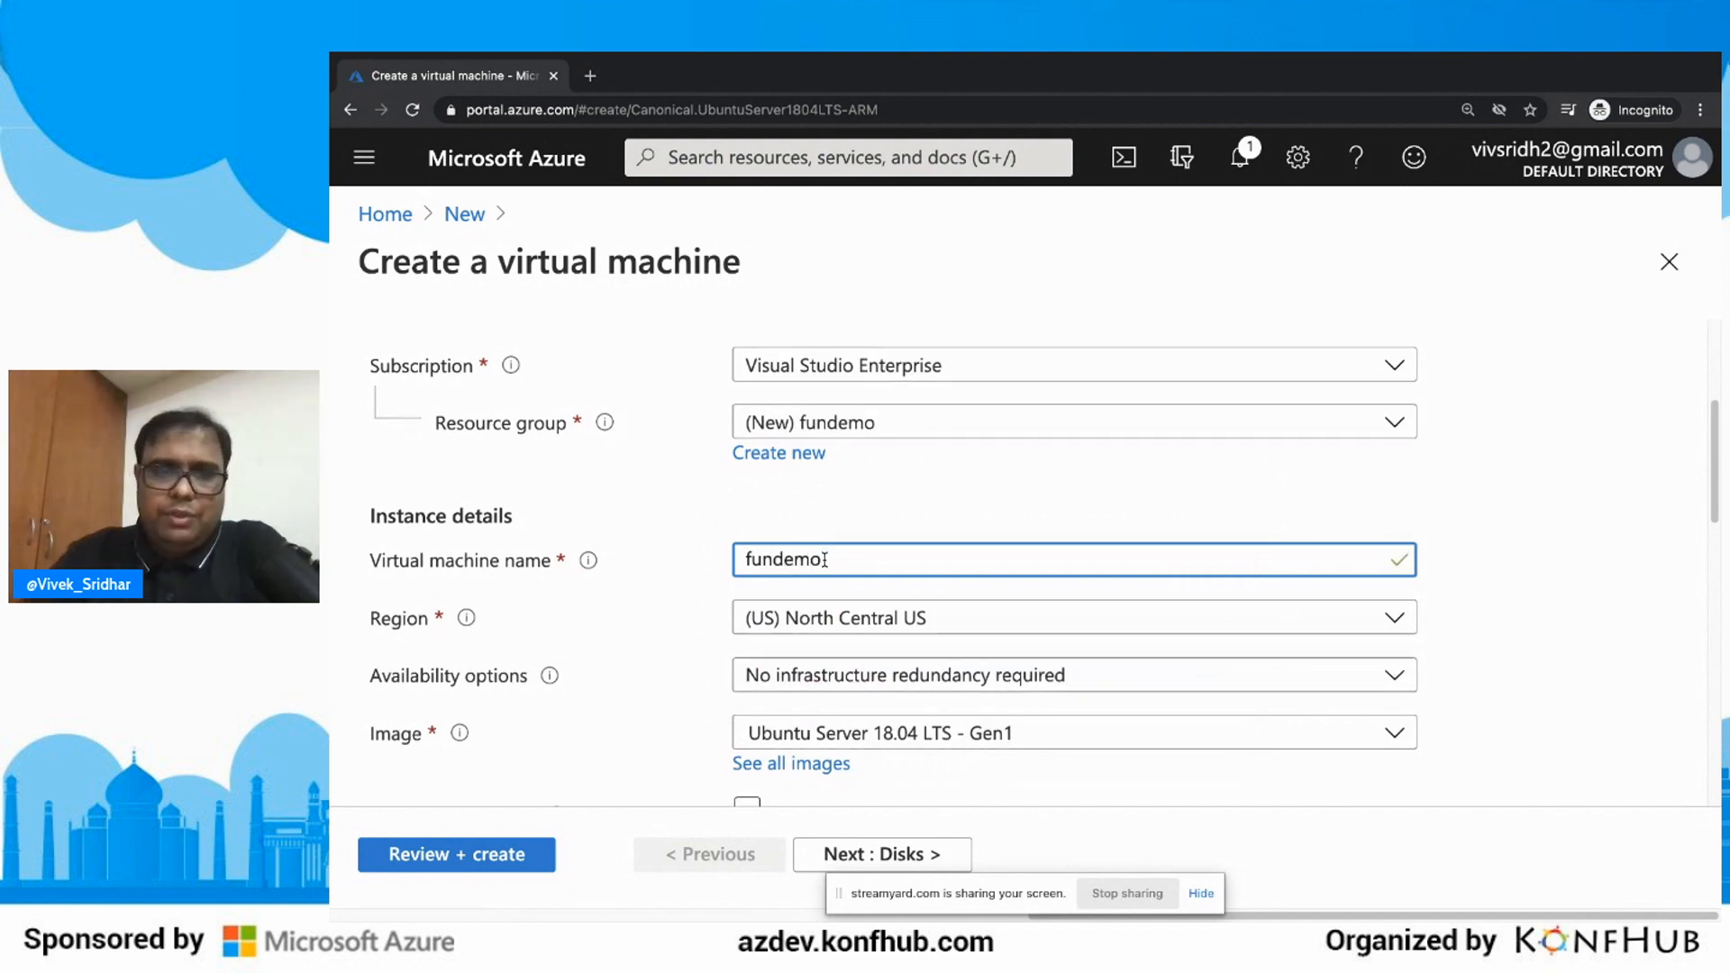
scroll(862, 566, down, 1)
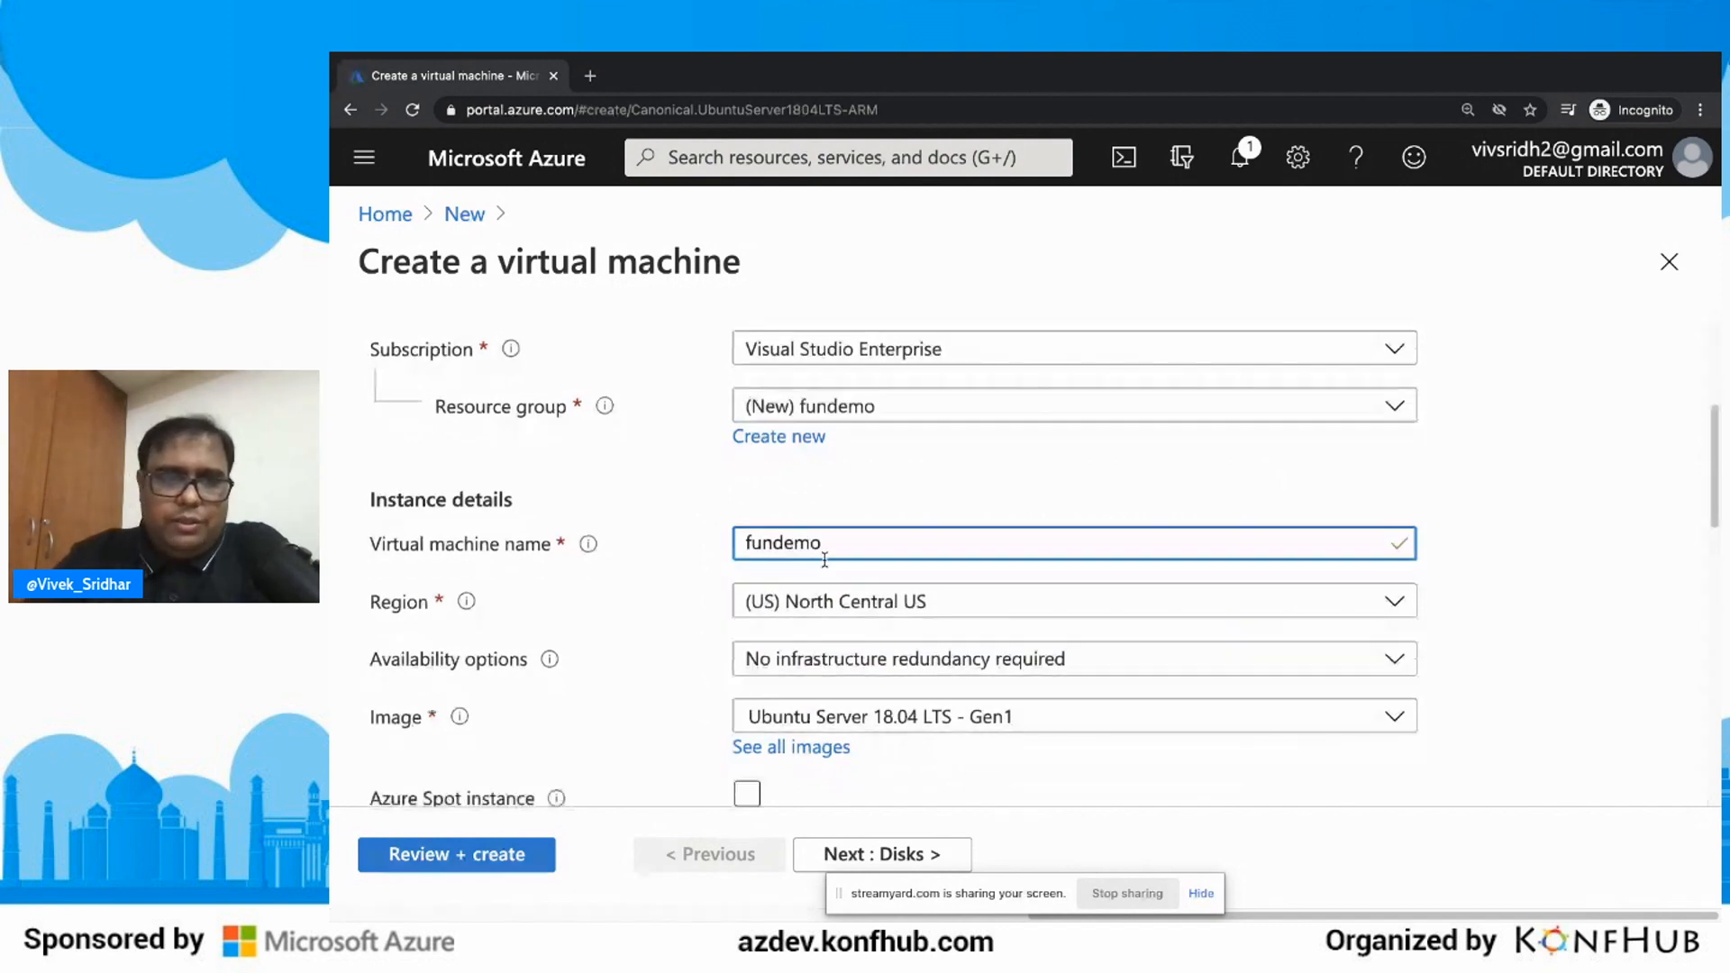
click(862, 567)
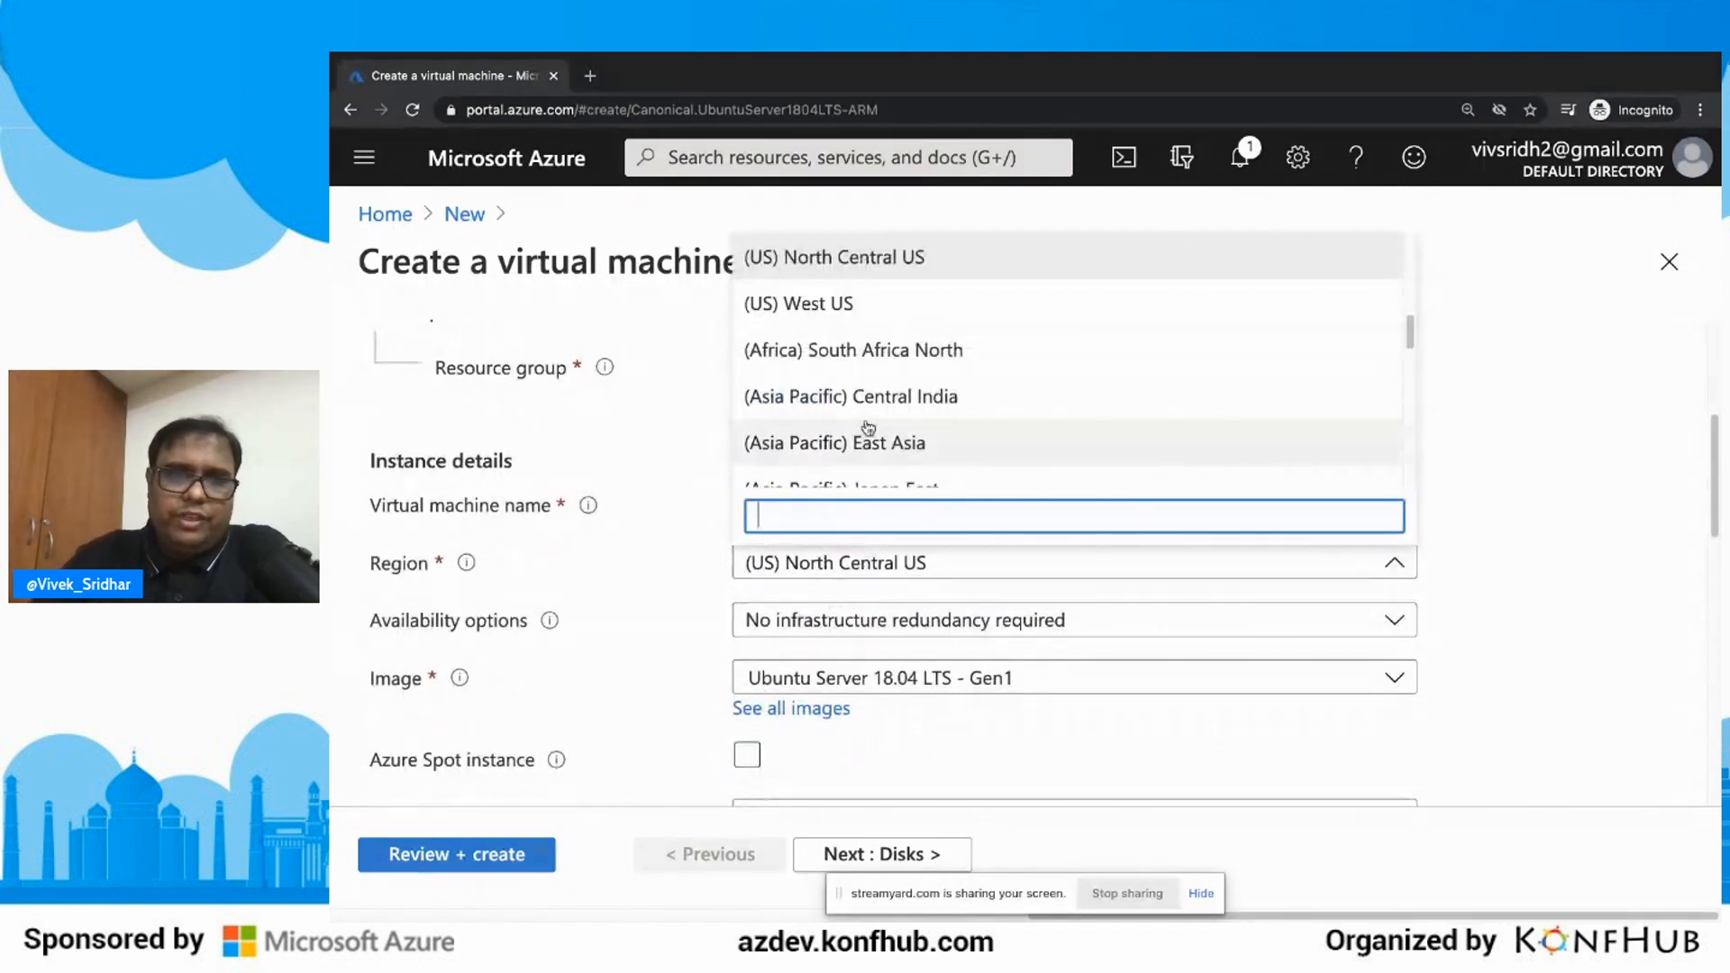
scroll(867, 427, down, 1)
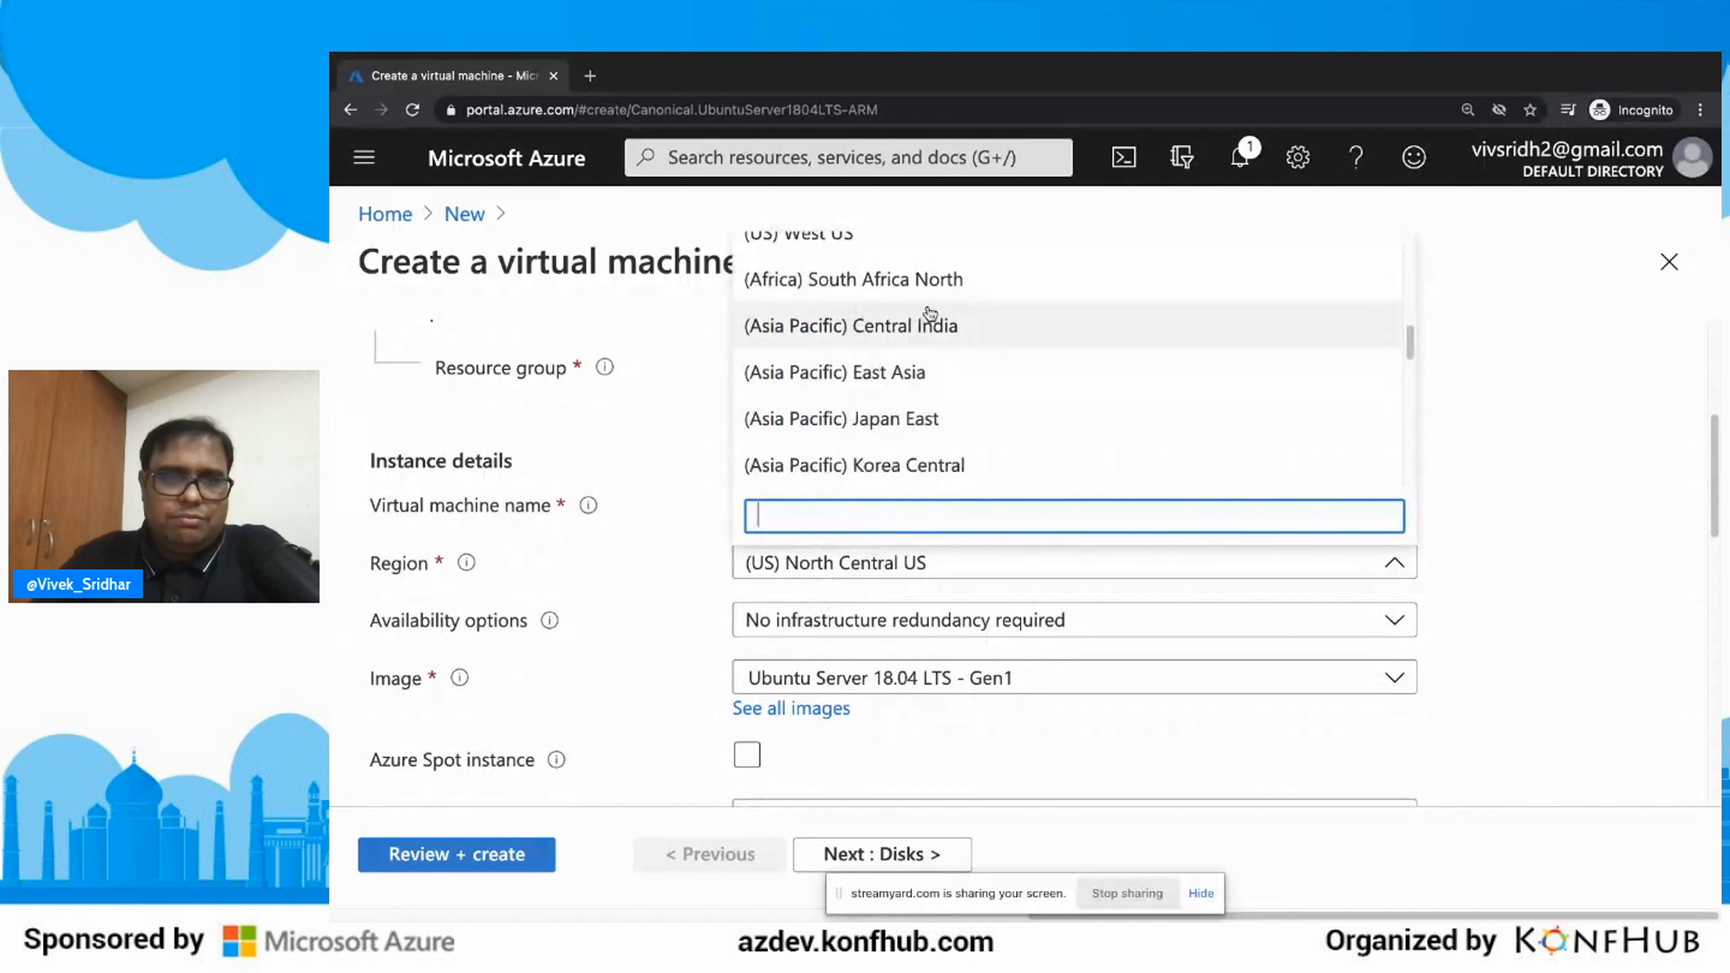
scroll(793, 410, down, 1)
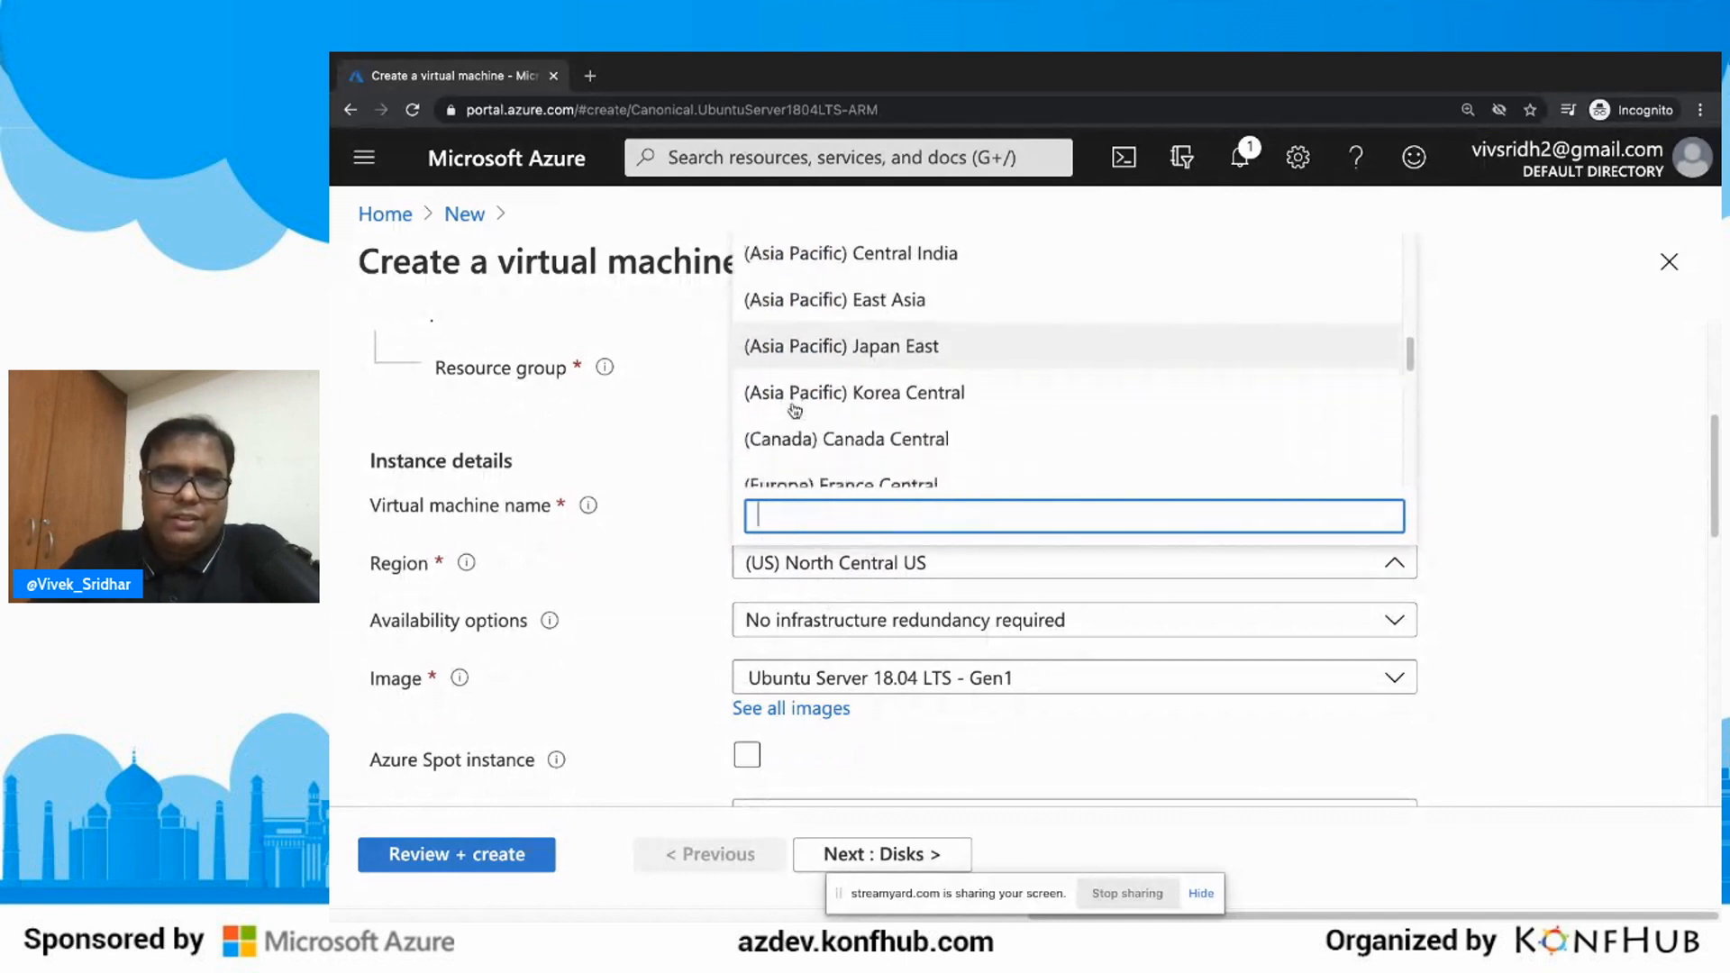
scroll(794, 410, down, 4)
scroll(793, 410, down, 5)
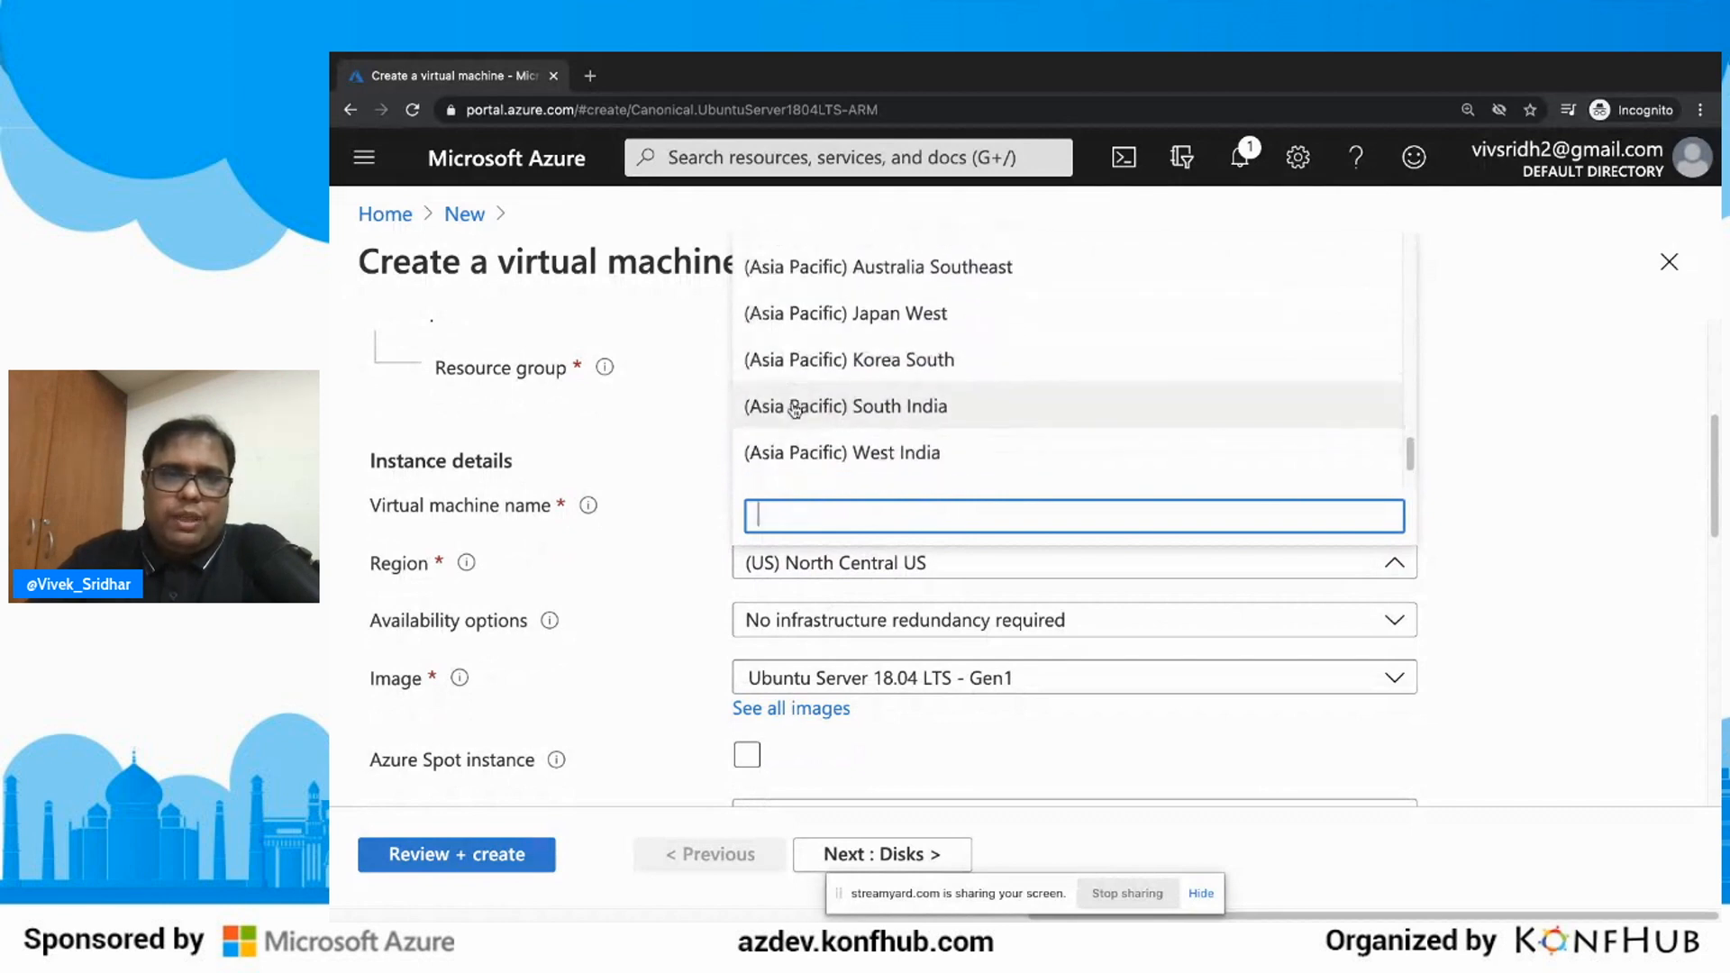
scroll(793, 410, down, 1)
scroll(794, 410, up, 10)
scroll(794, 410, up, 4)
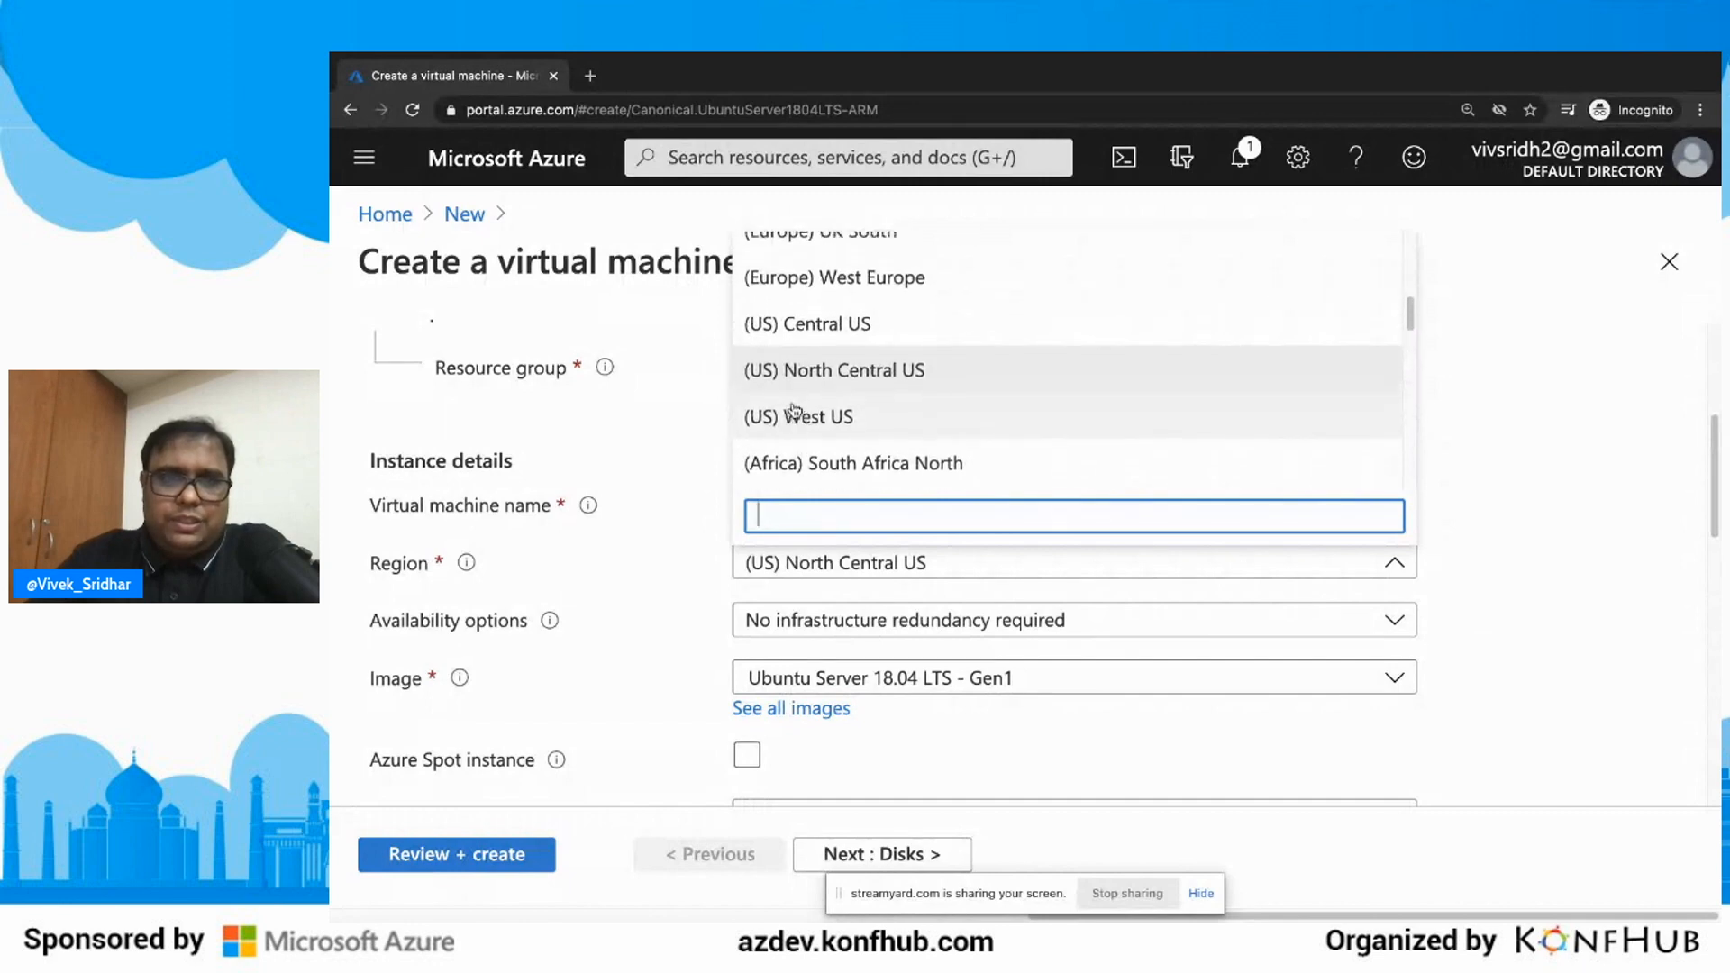
click(798, 338)
Step: Review the virtual machine's availability zone, image, size and administrator account settings
scroll(602, 638, down, 1)
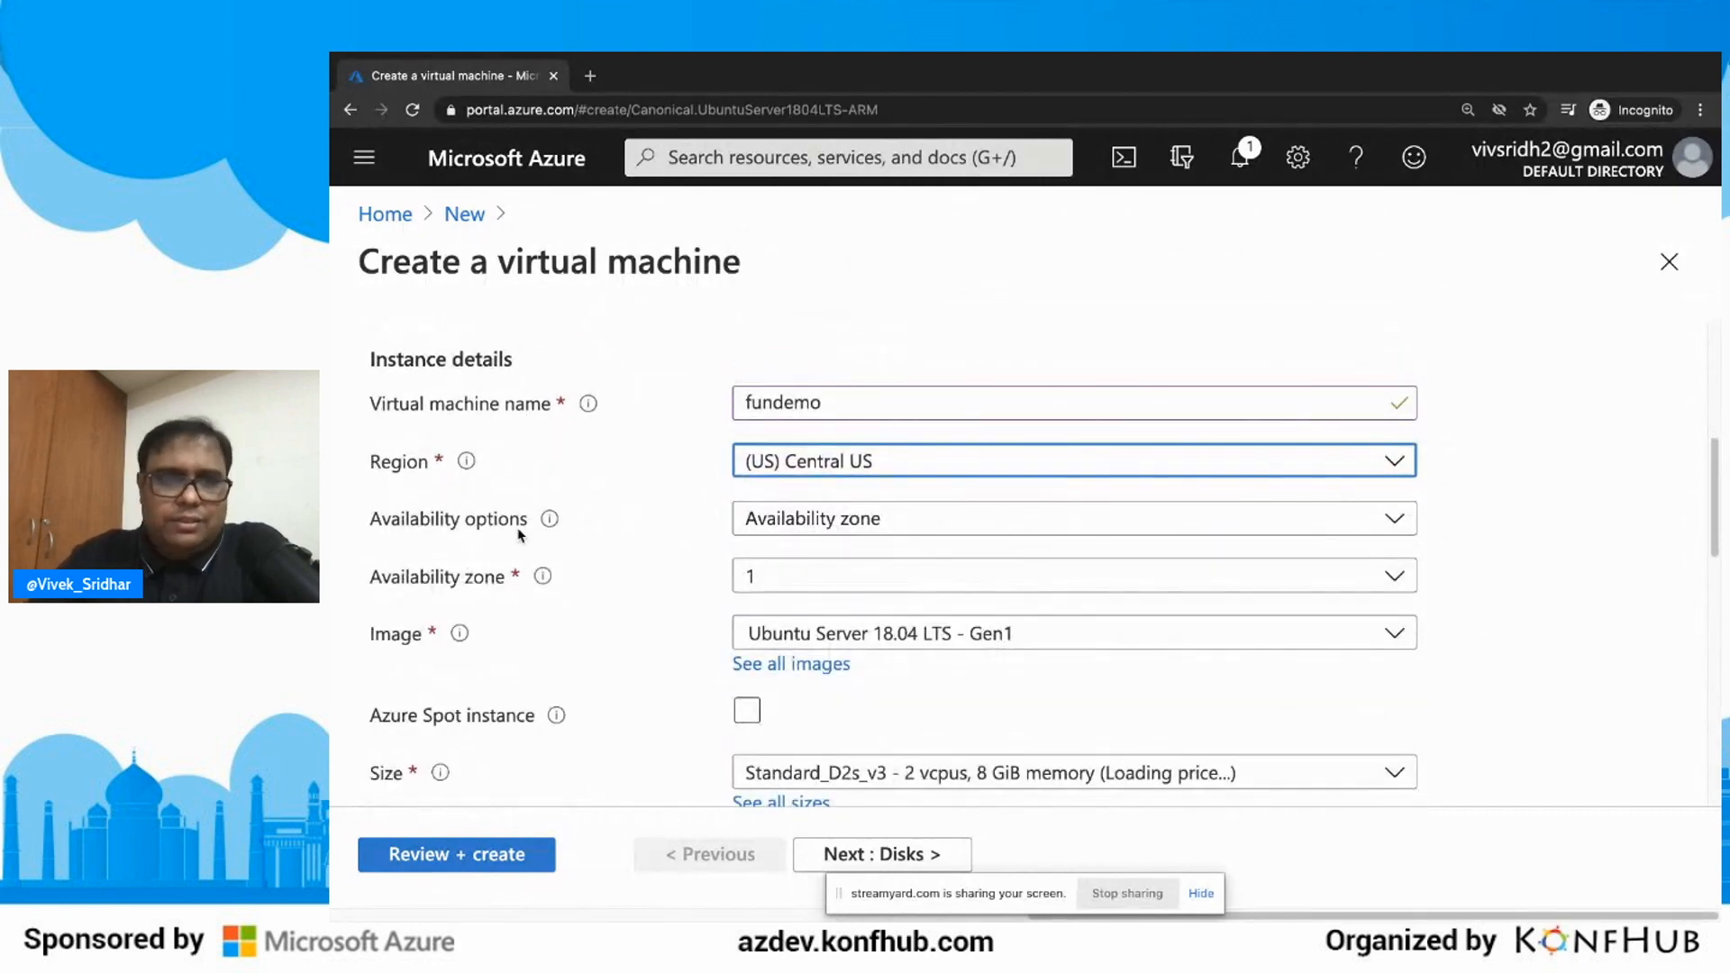
scroll(518, 535, down, 2)
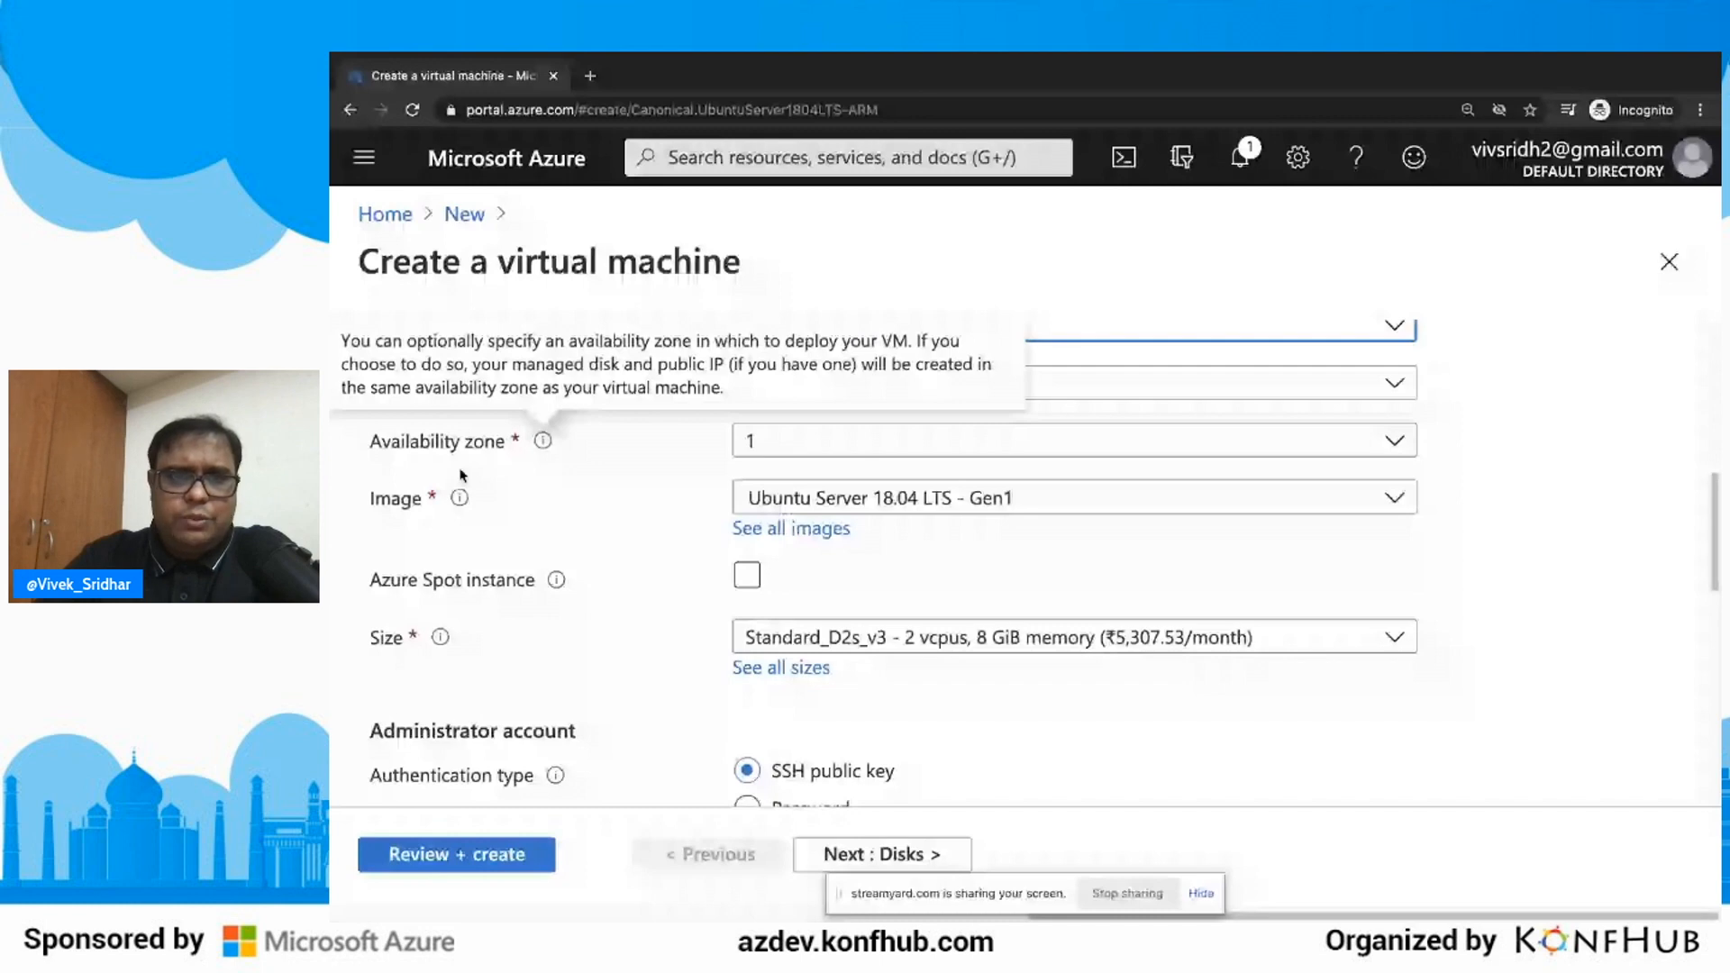
scroll(459, 475, down, 1)
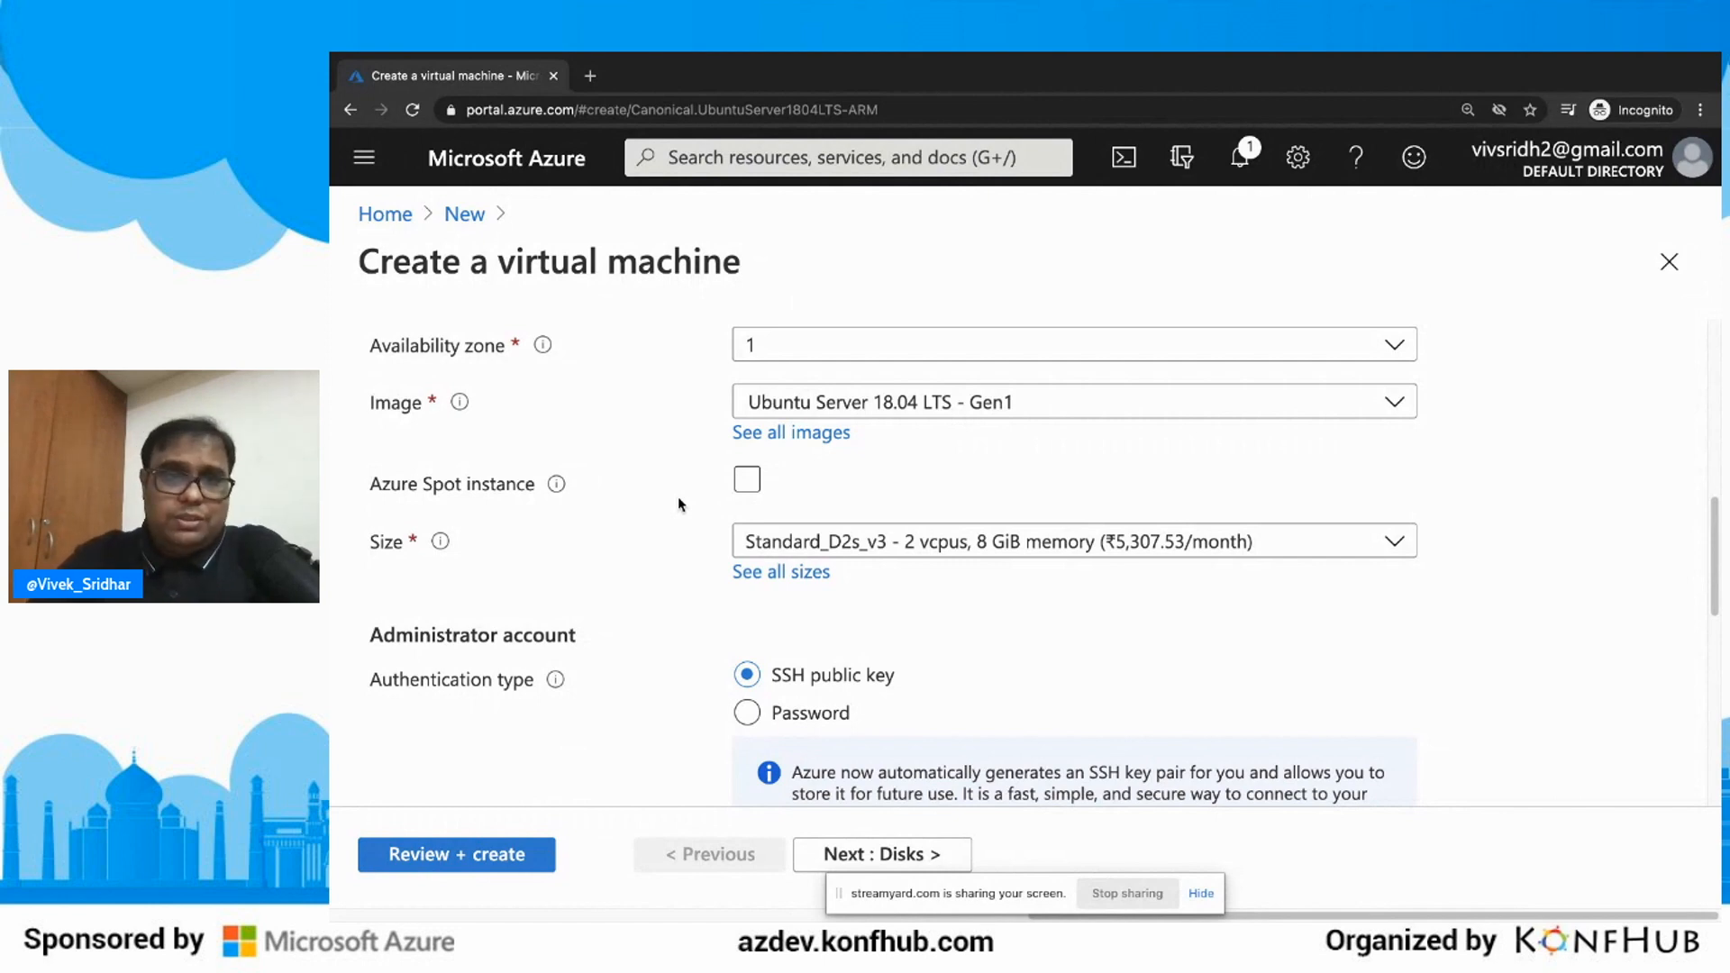
Step: Review the available VM sizes, the SSH key and username settings, and the inbound port rules
scroll(677, 503, down, 2)
click(926, 389)
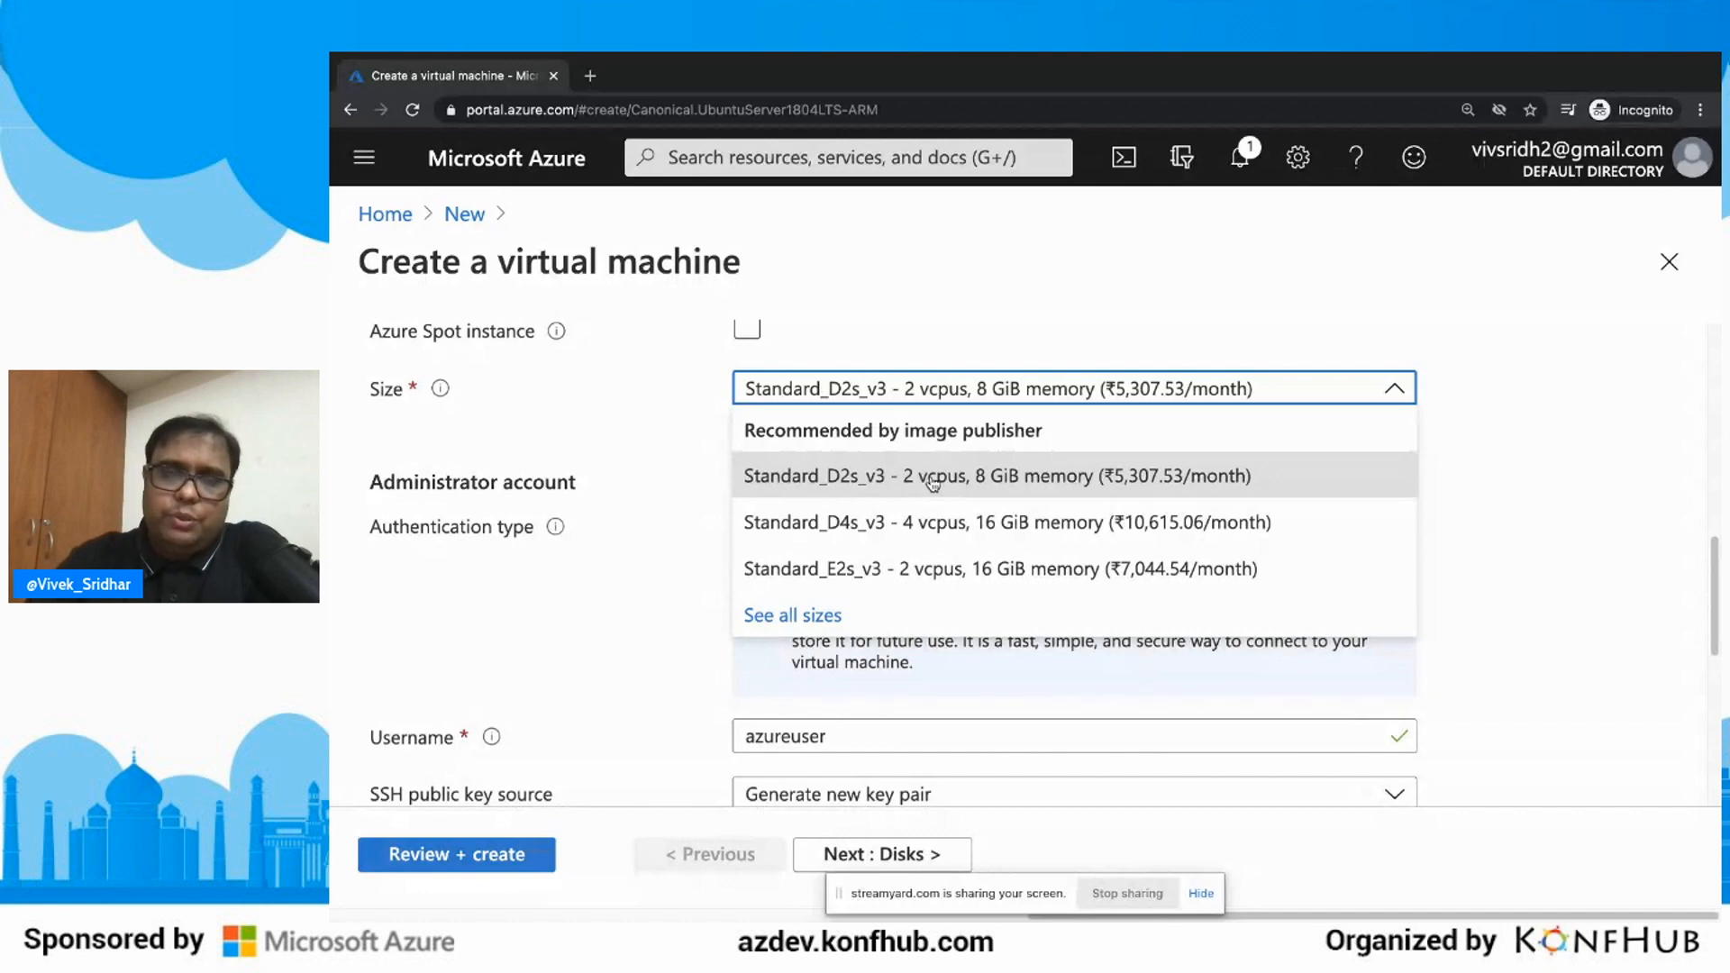
click(636, 559)
scroll(637, 559, down, 2)
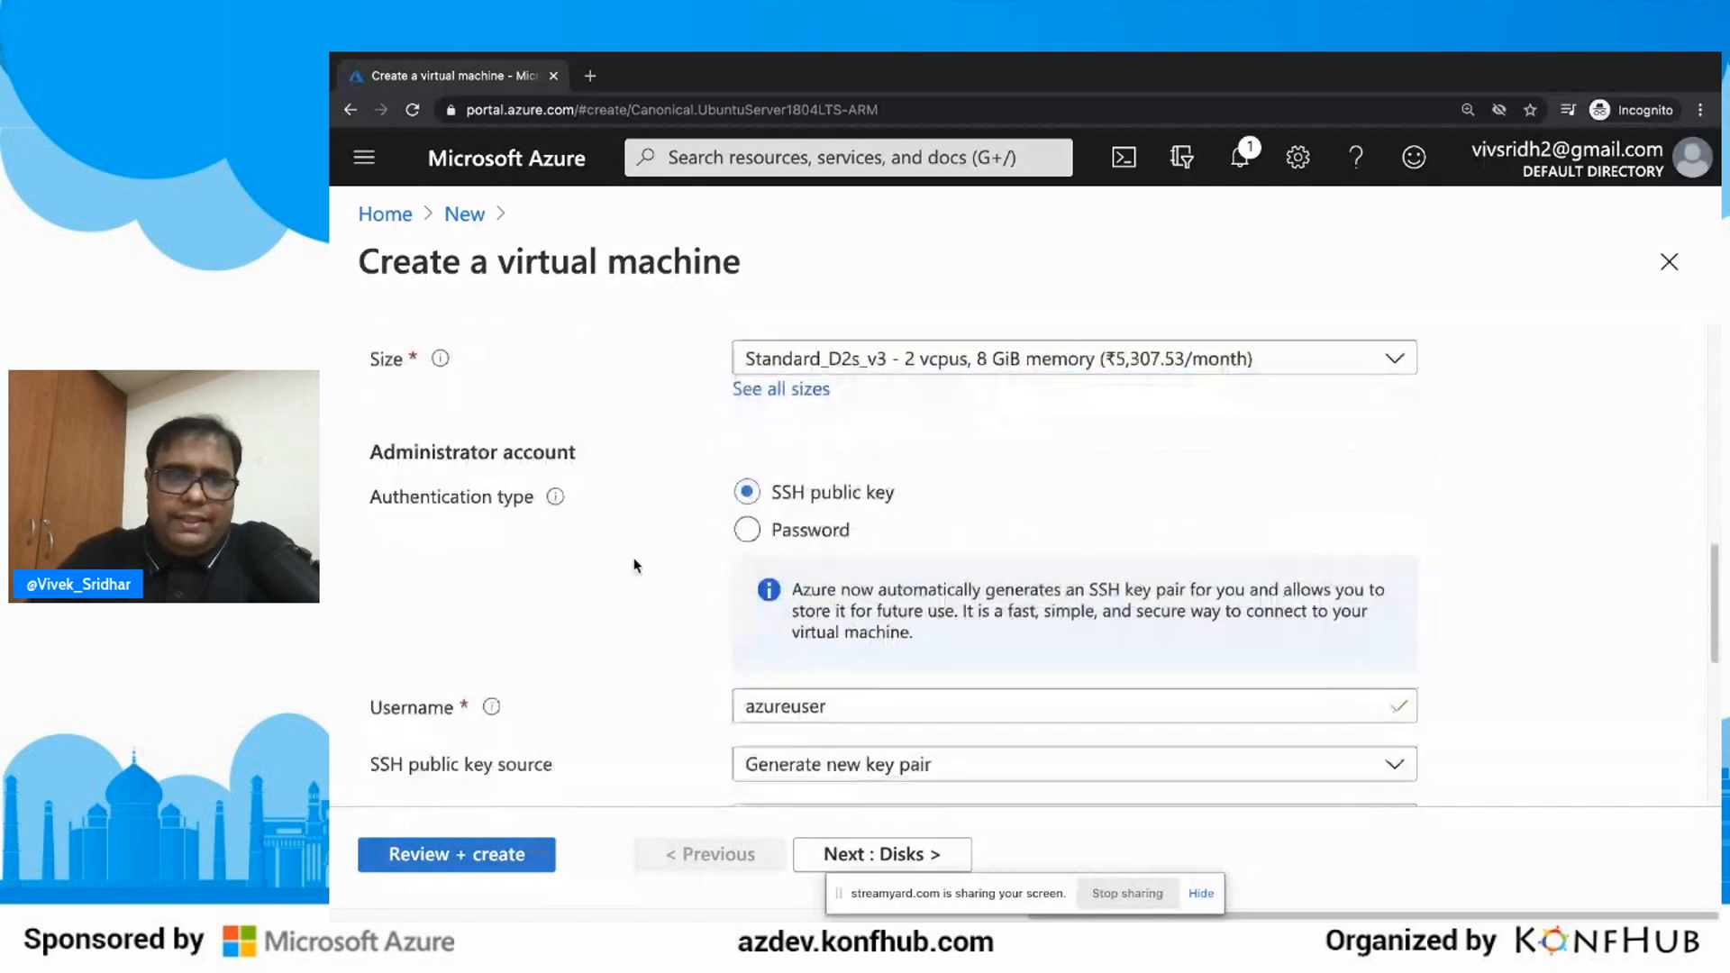
scroll(573, 450, down, 1)
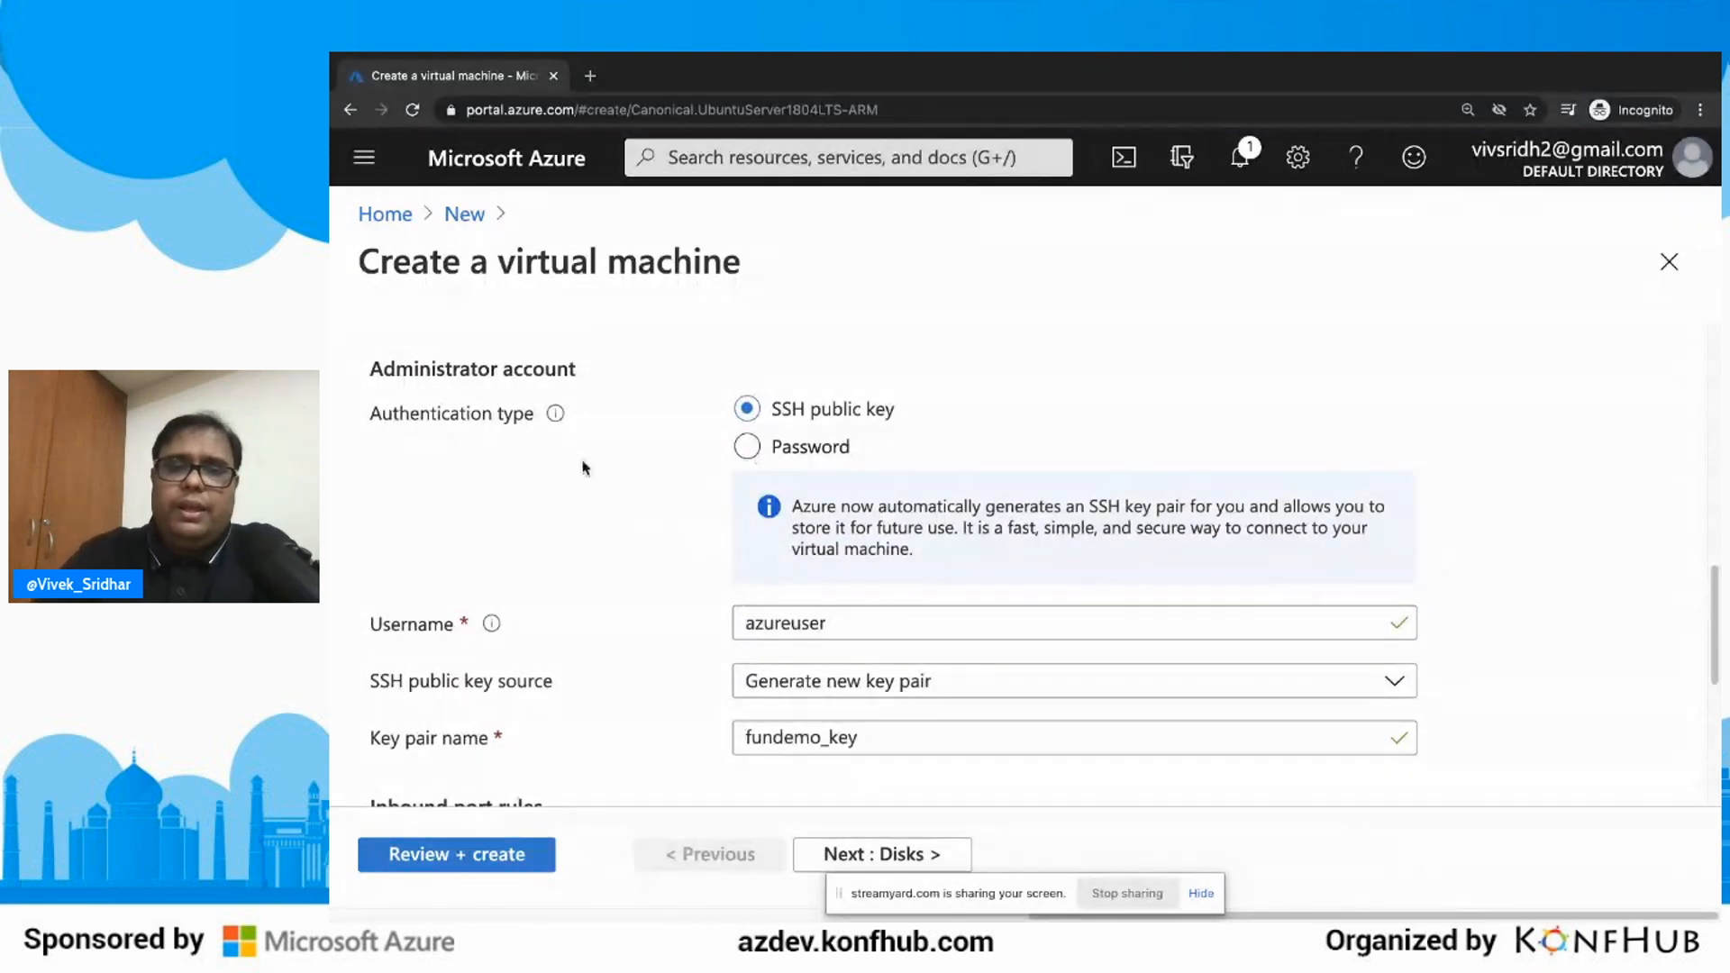
scroll(584, 467, down, 5)
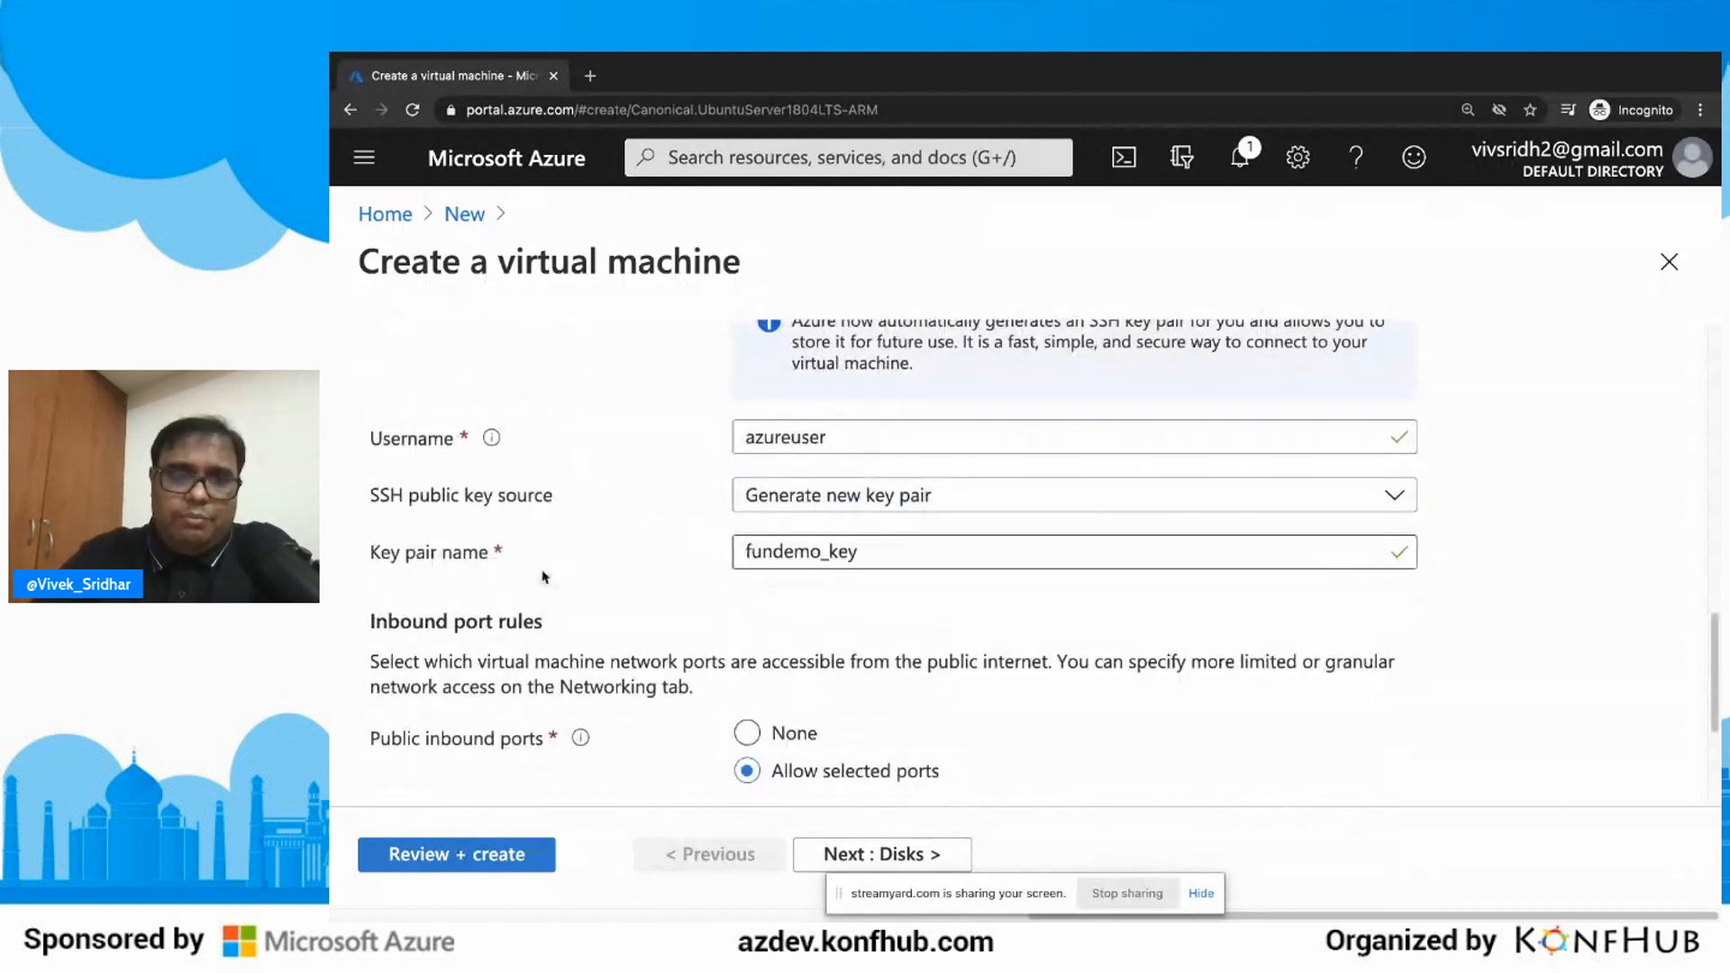
scroll(611, 599, down, 3)
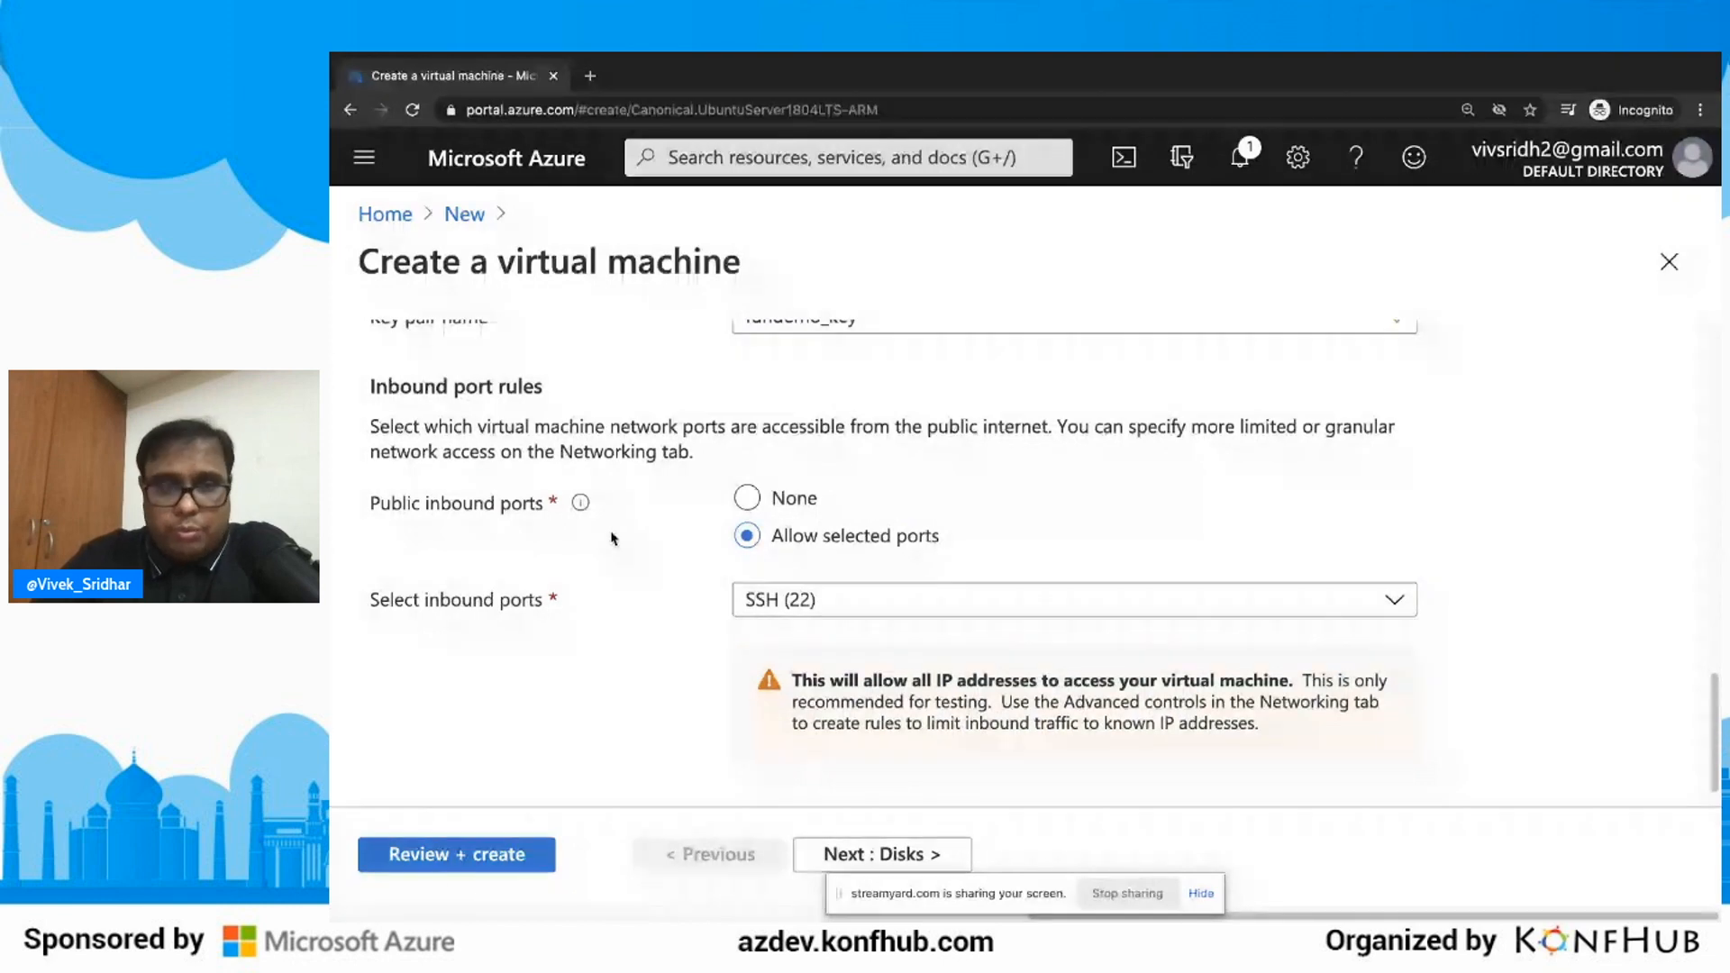
scroll(612, 539, down, 1)
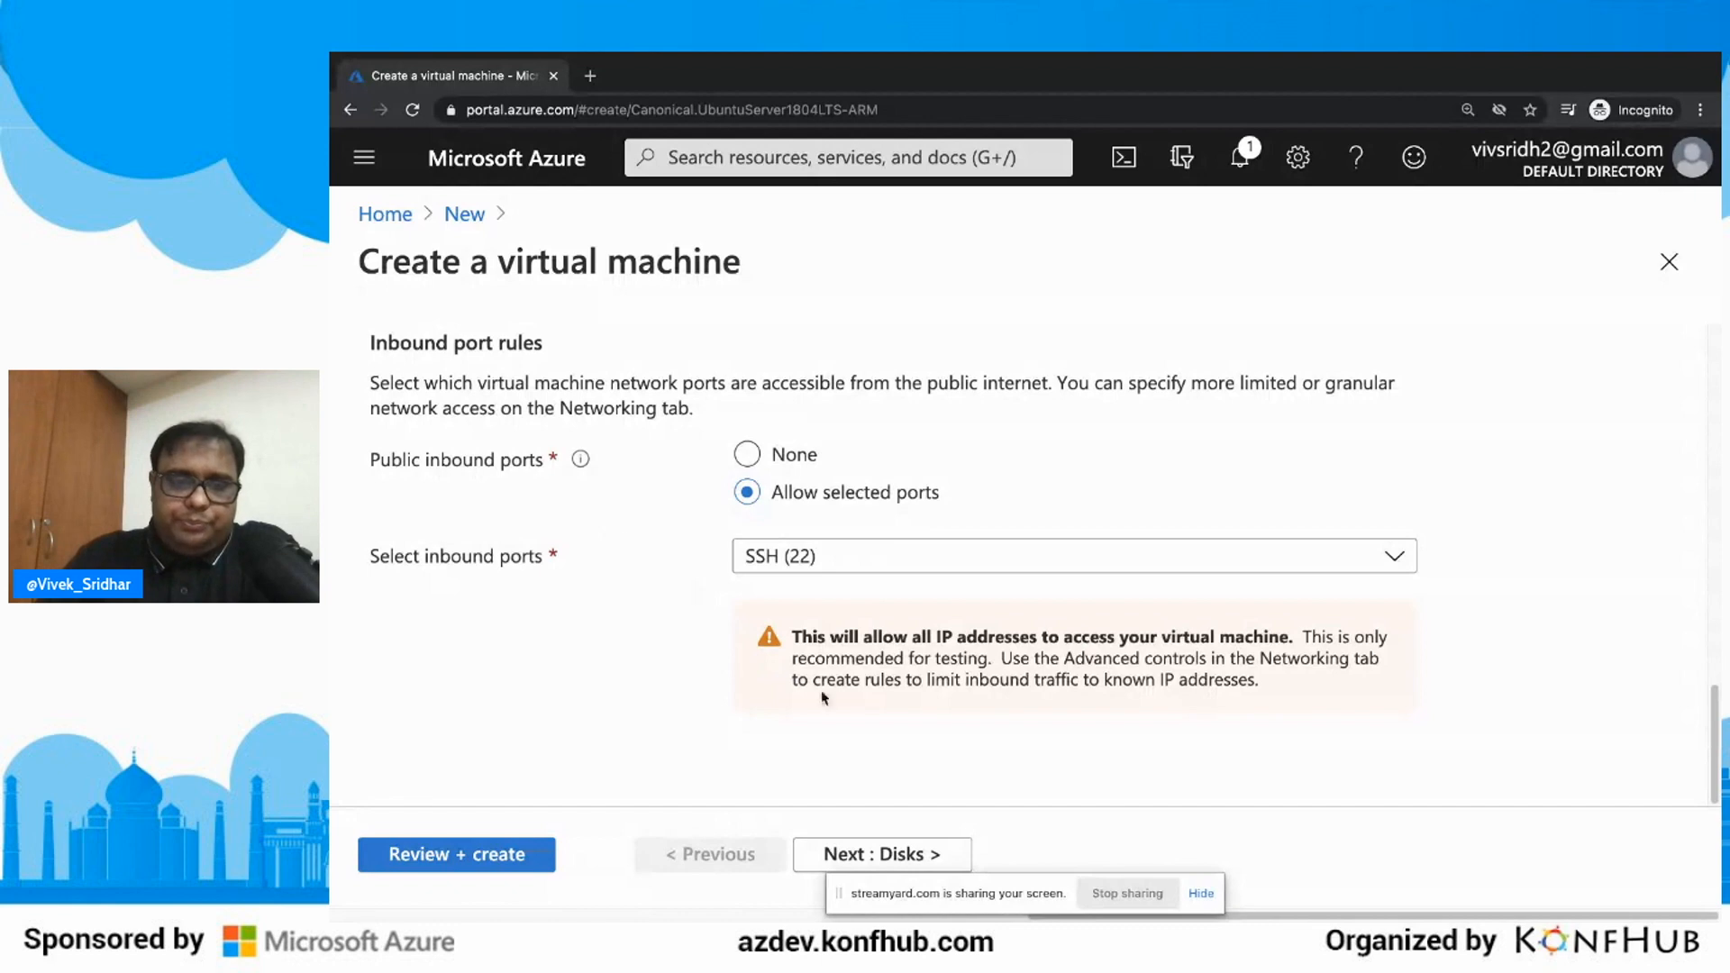
Step: Examine the virtual machine's disk settings, including the OS disk type choices, encryption type and data disks
click(901, 854)
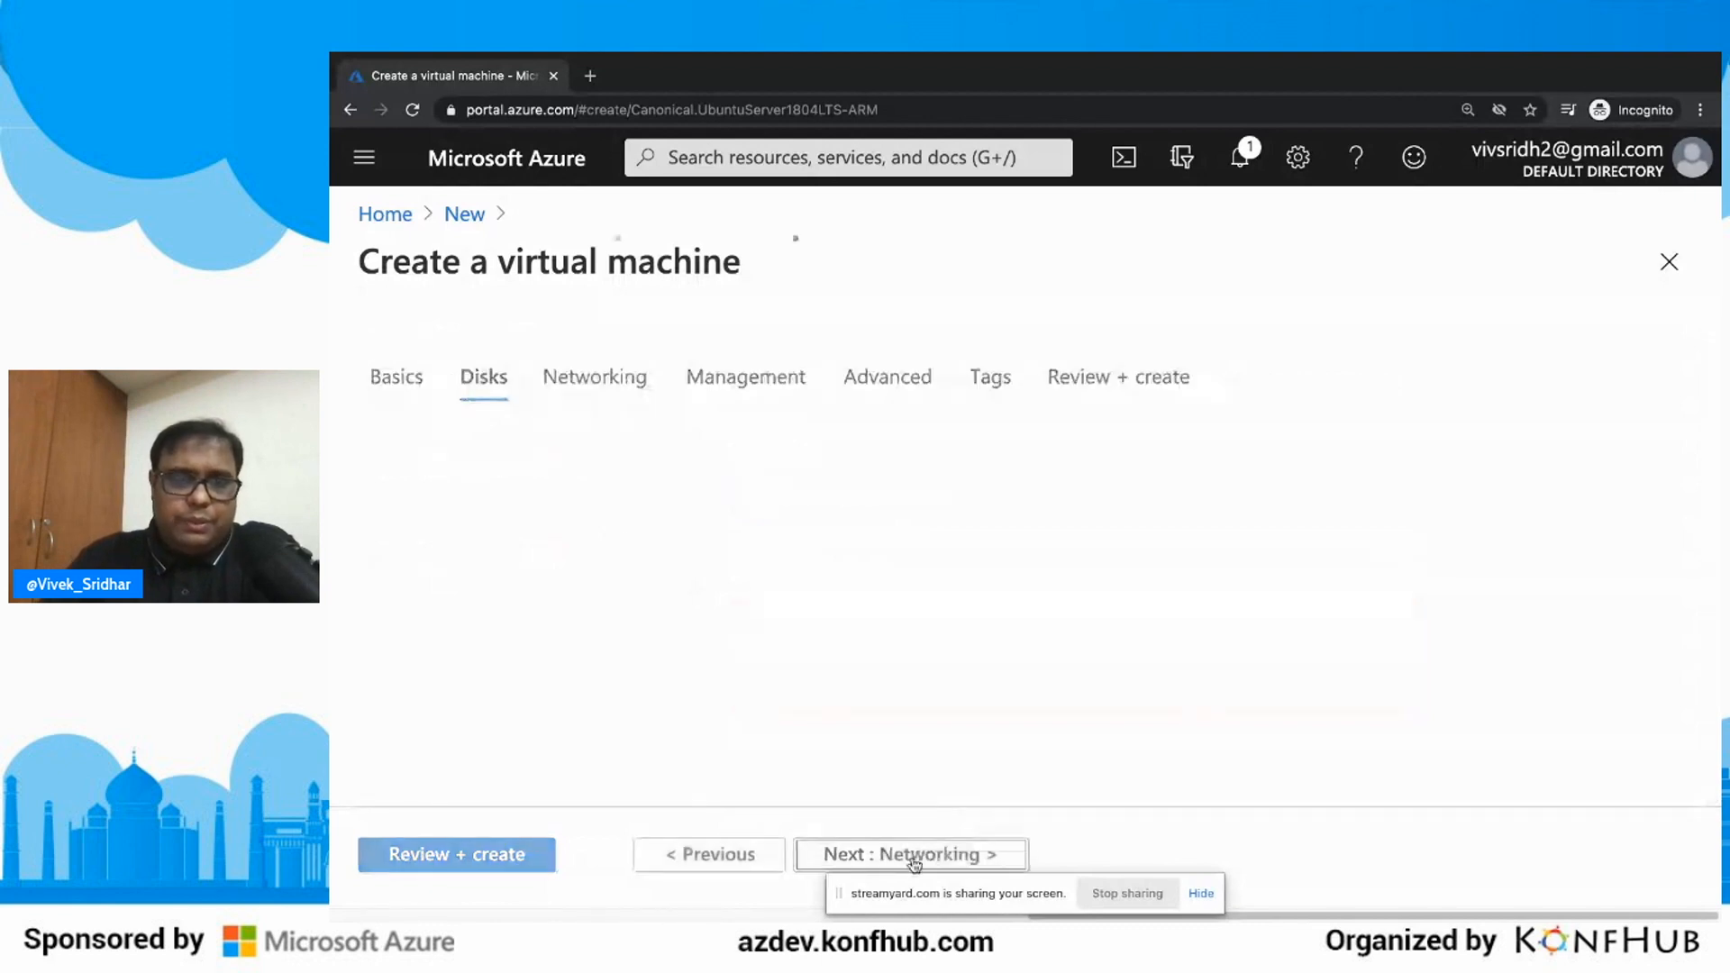
scroll(528, 533, down, 1)
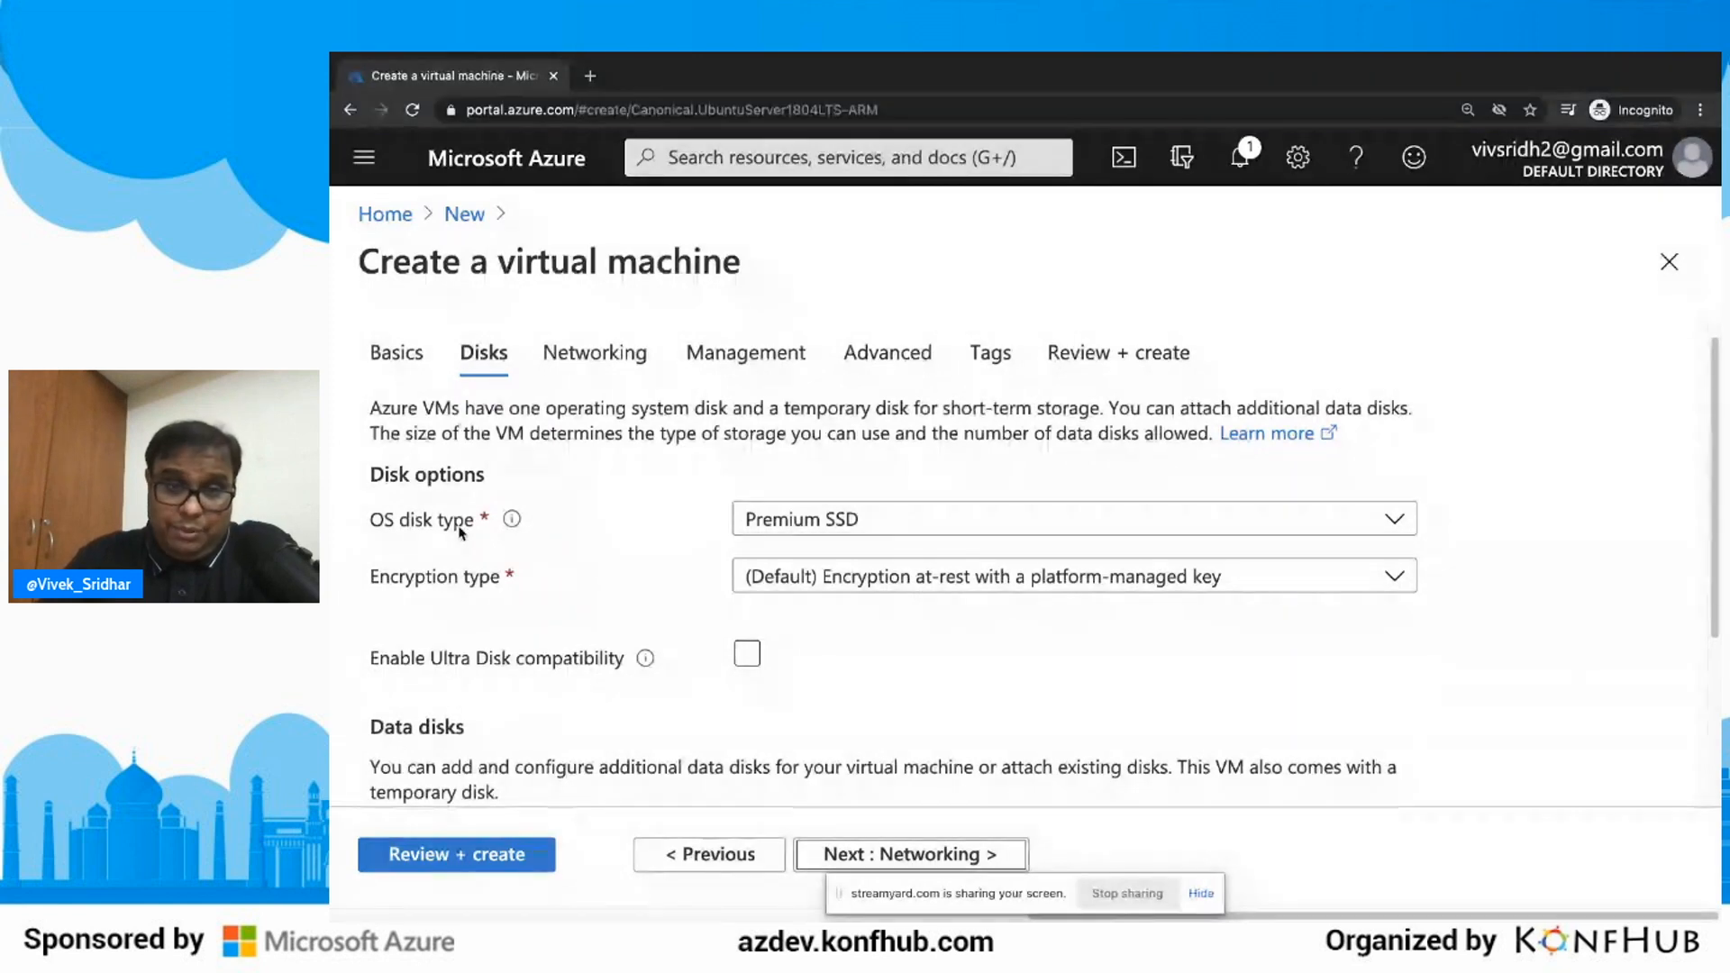
click(785, 521)
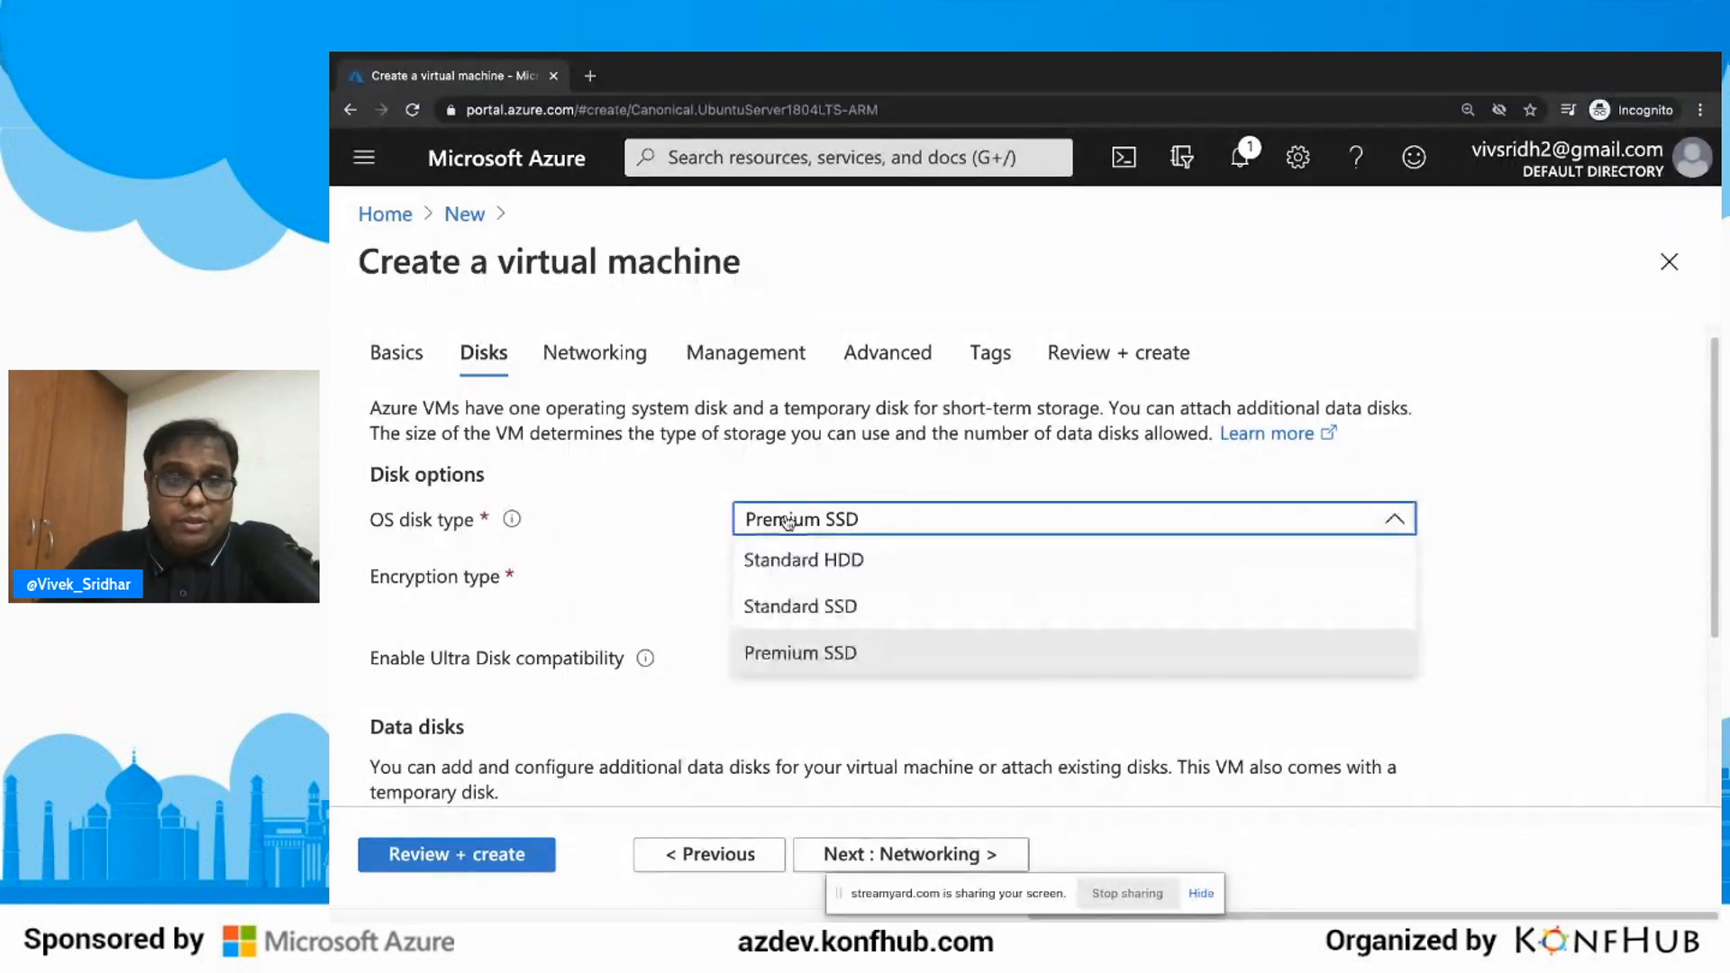
click(623, 516)
scroll(623, 517, down, 2)
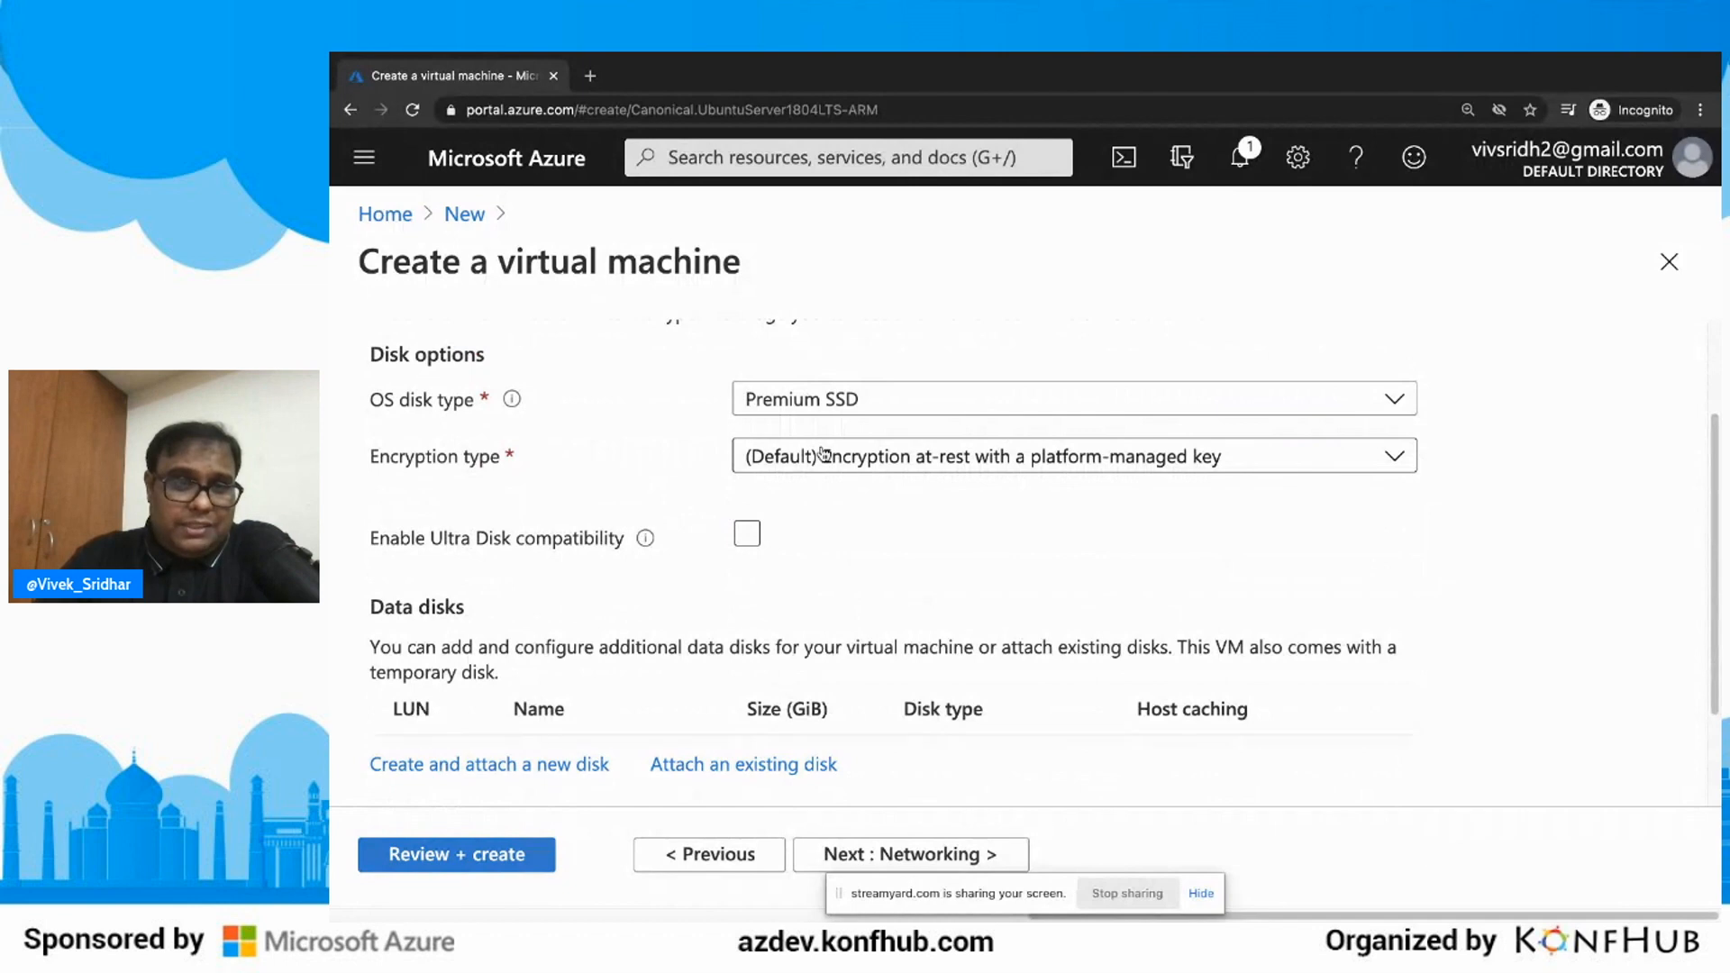
scroll(774, 463, down, 1)
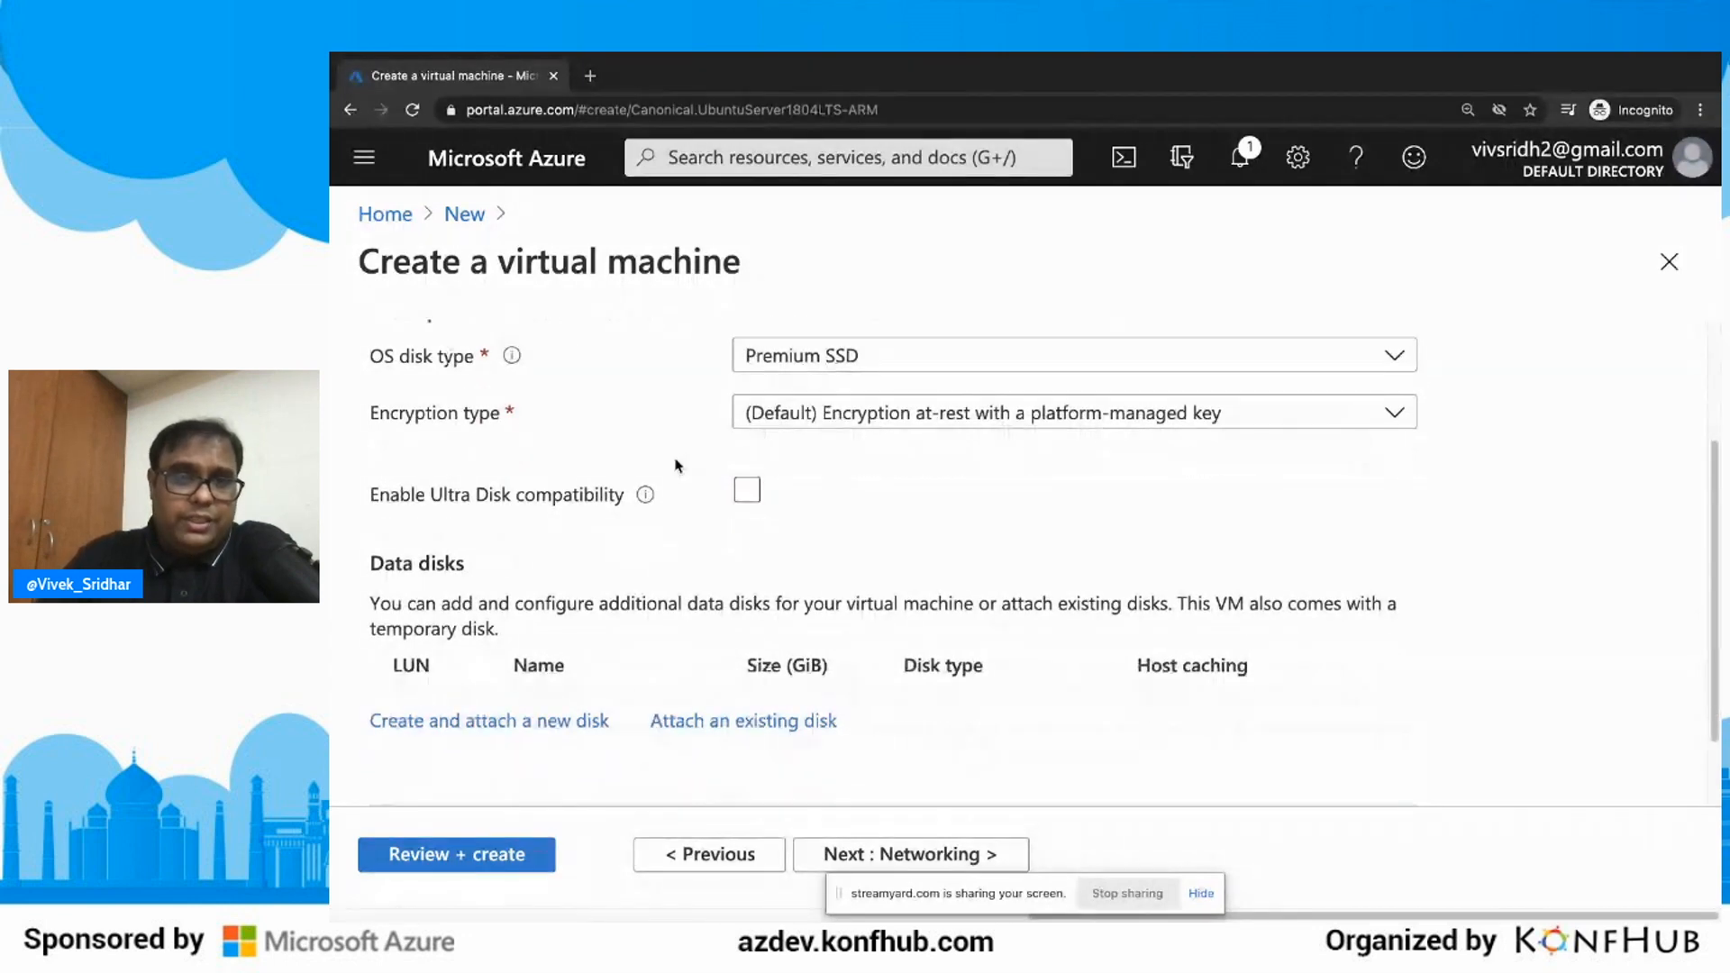
scroll(678, 466, down, 1)
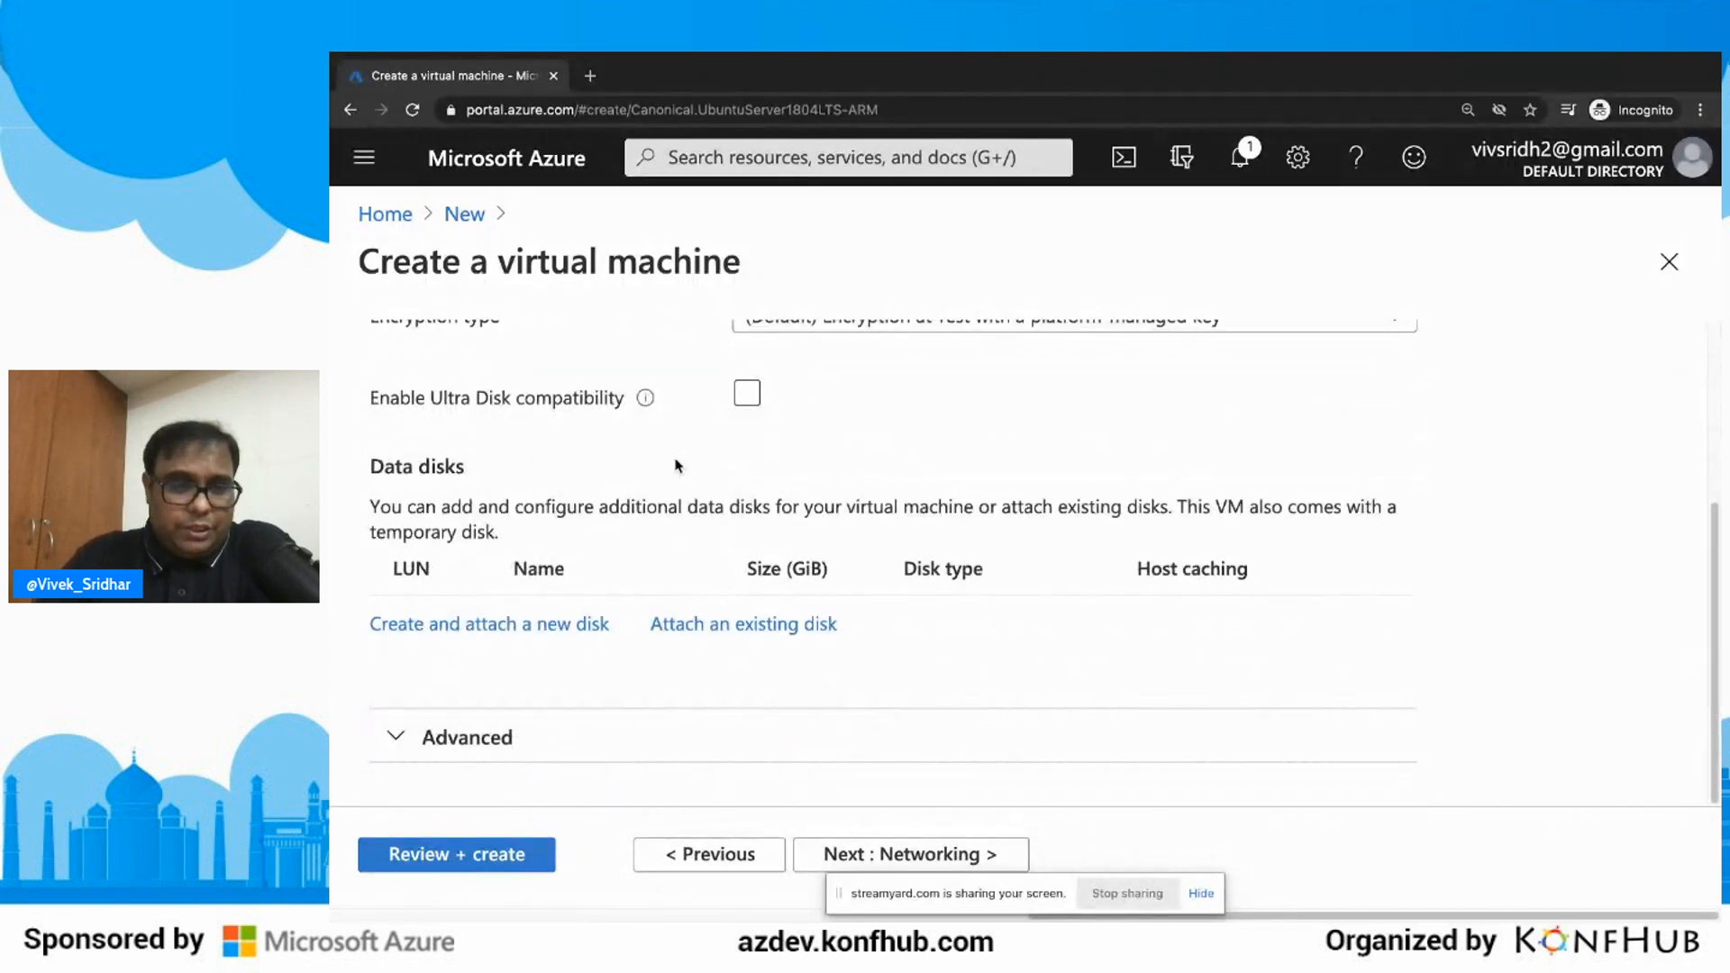
Step: Review the virtual machine's networking settings, from virtual network, subnet and public IP to inbound ports and load balancing
click(926, 856)
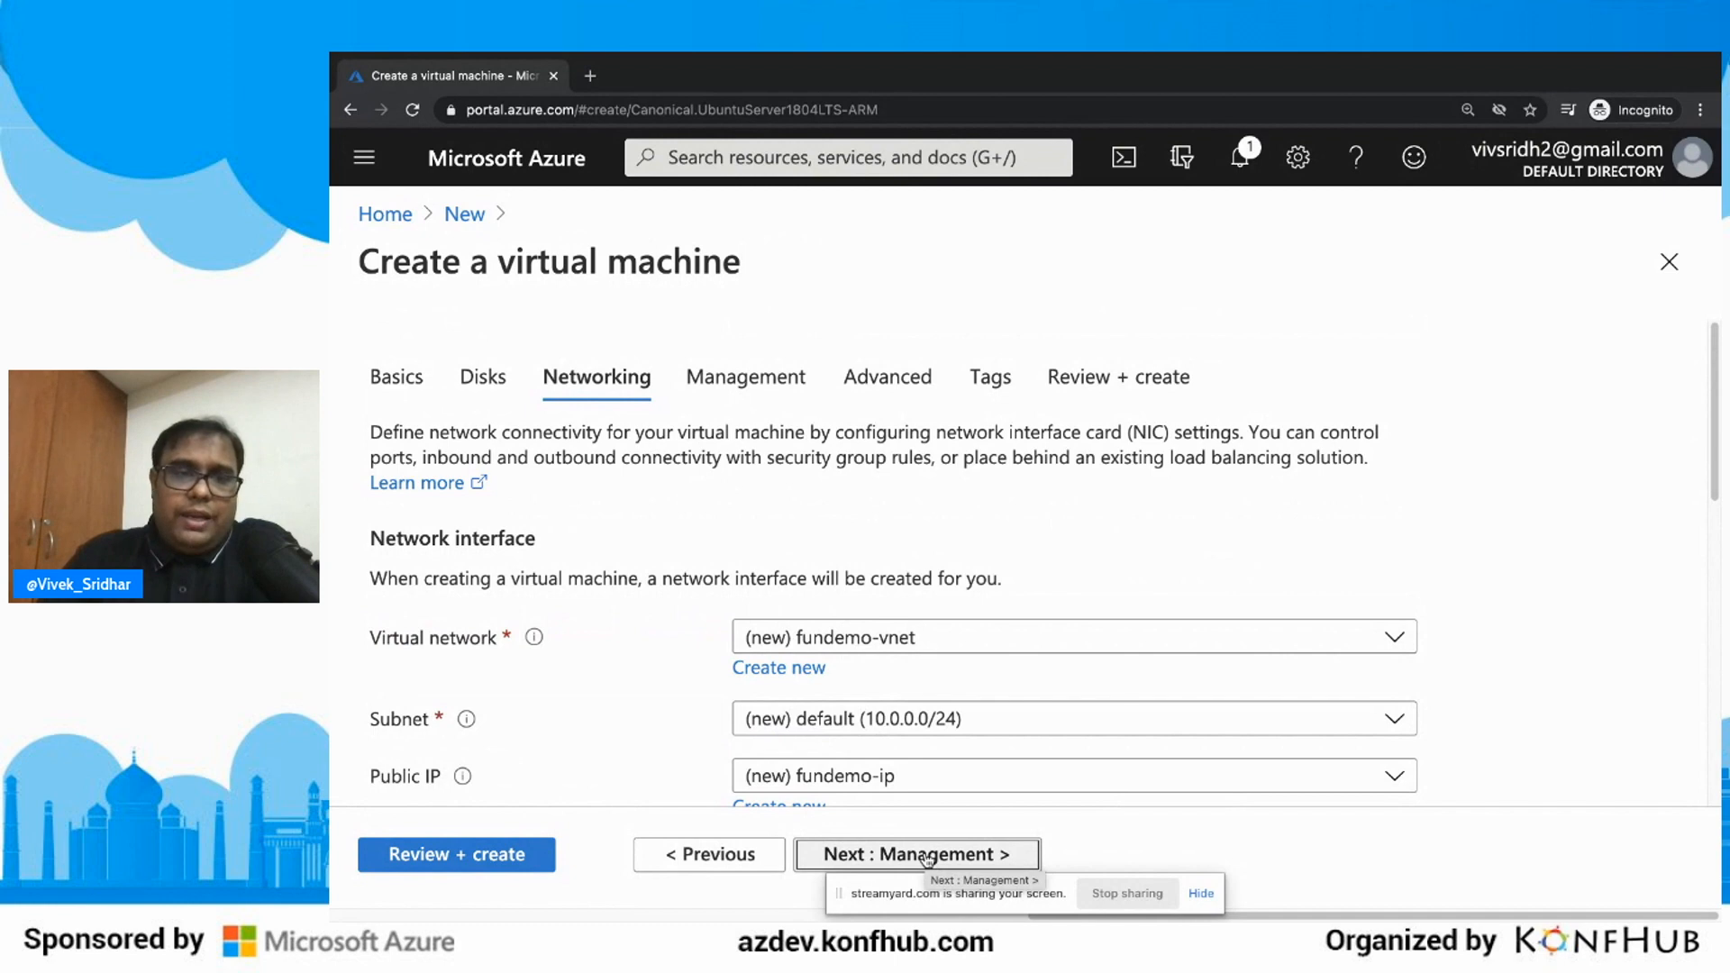
scroll(712, 569, down, 2)
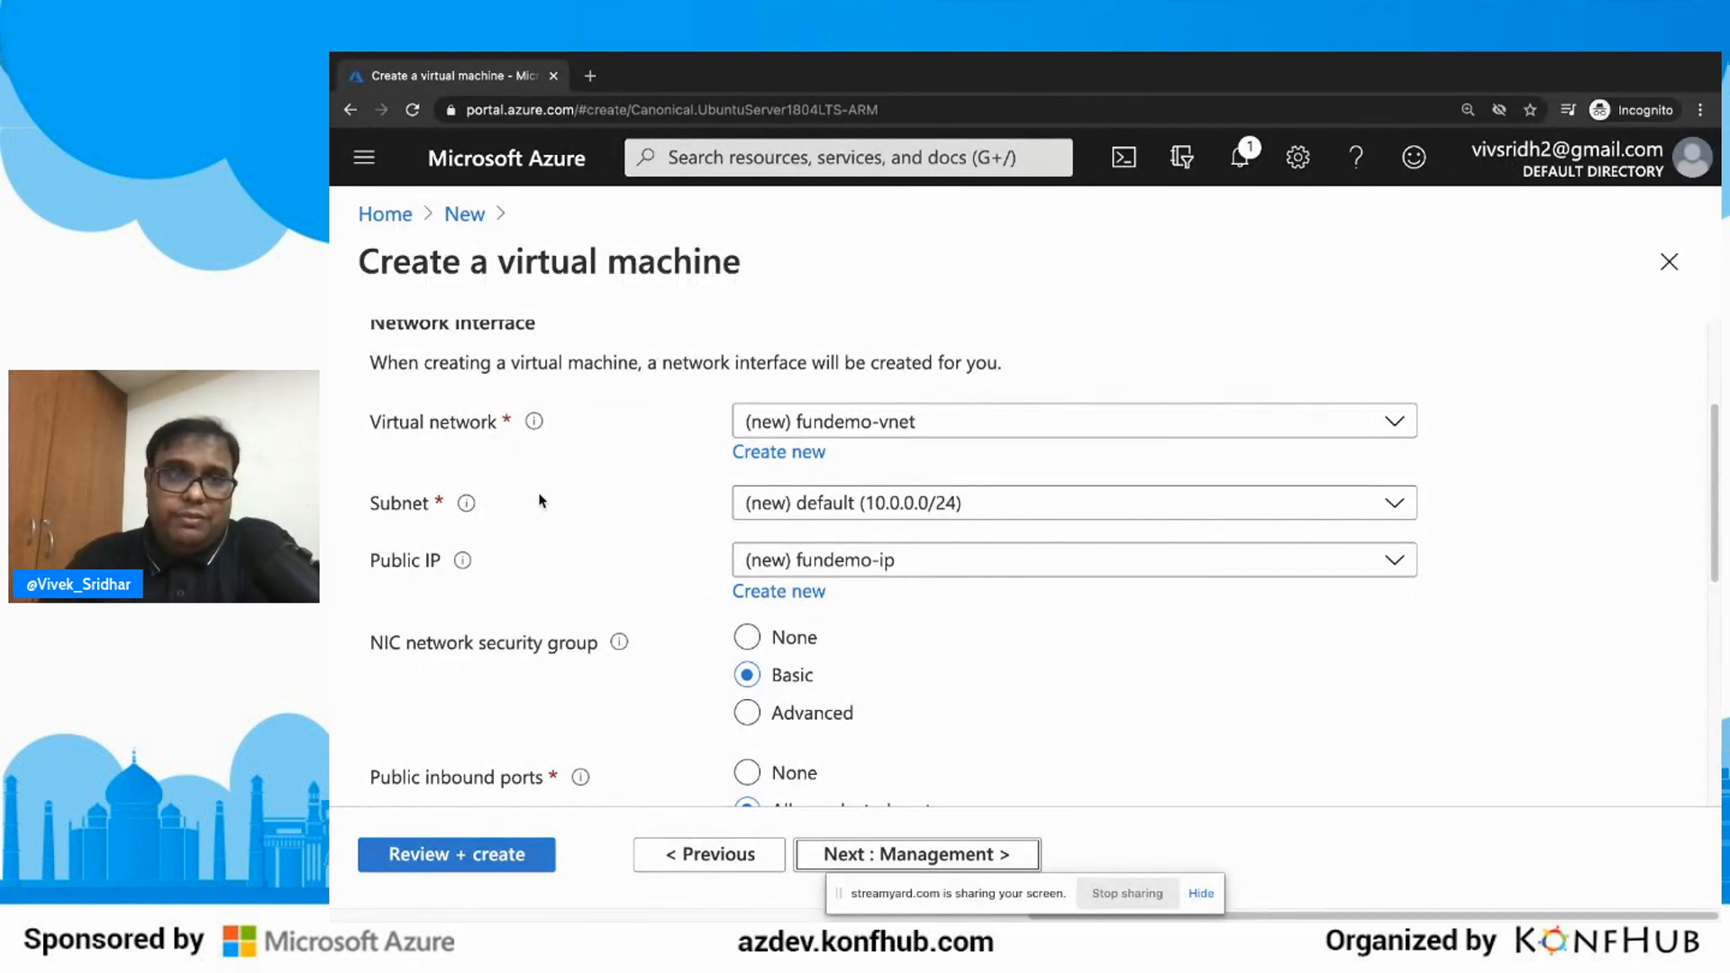
scroll(541, 500, down, 3)
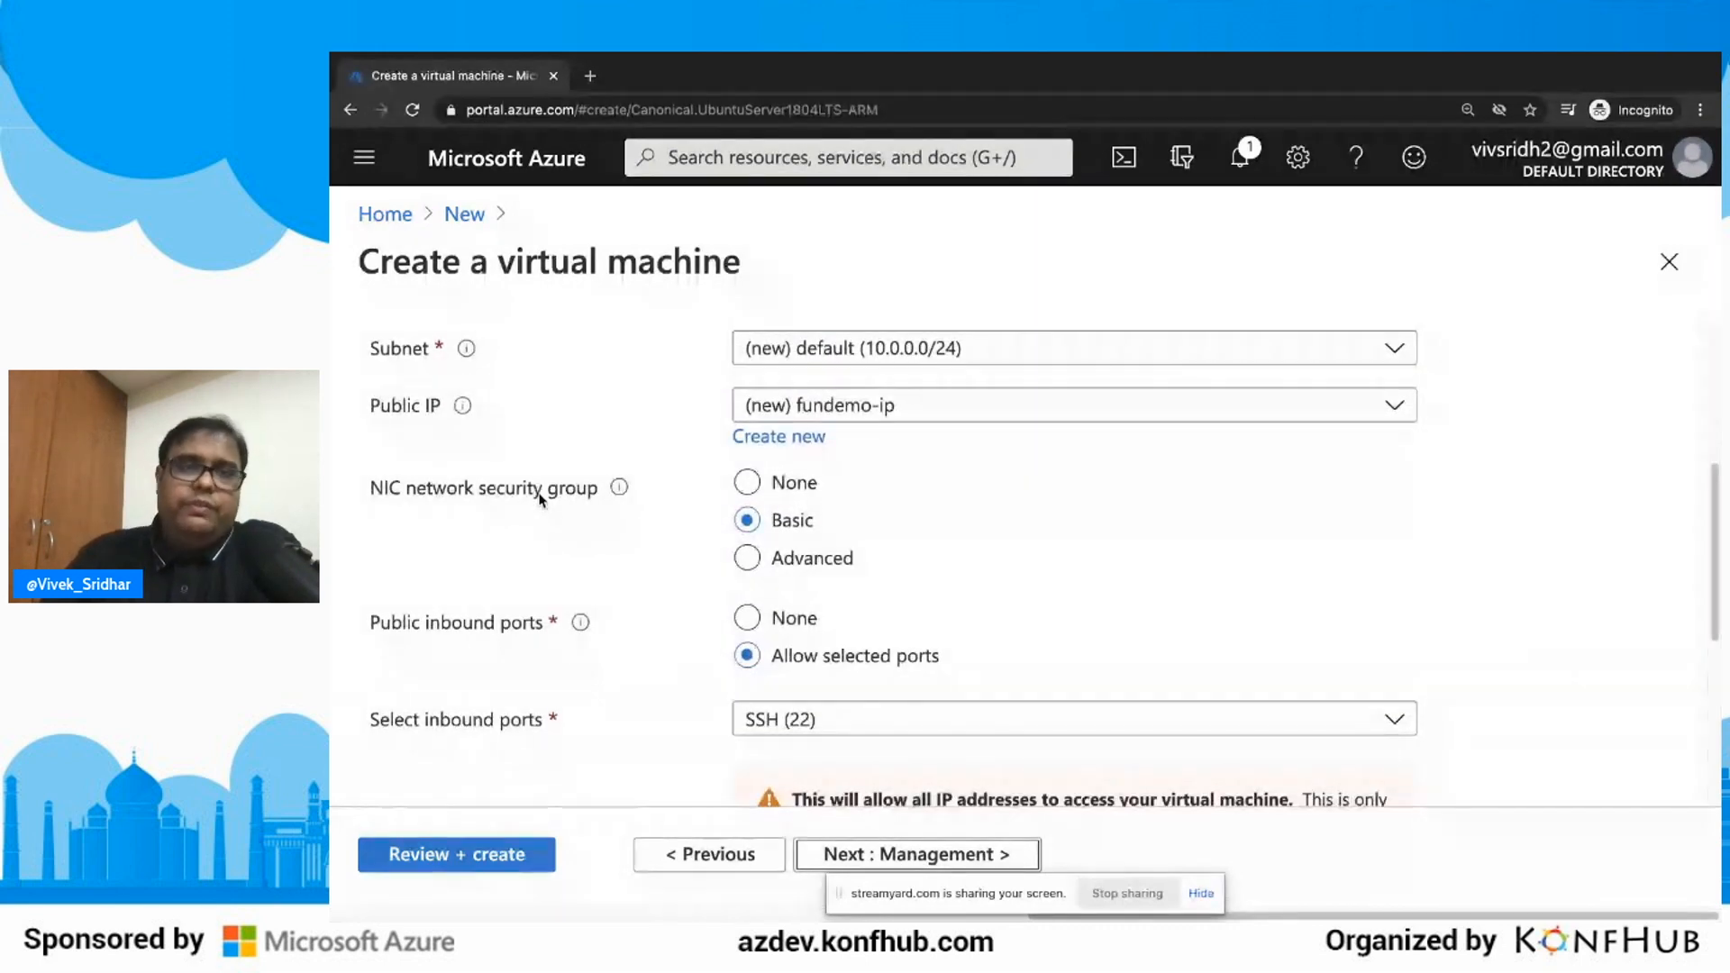
scroll(541, 498, down, 2)
scroll(540, 500, up, 3)
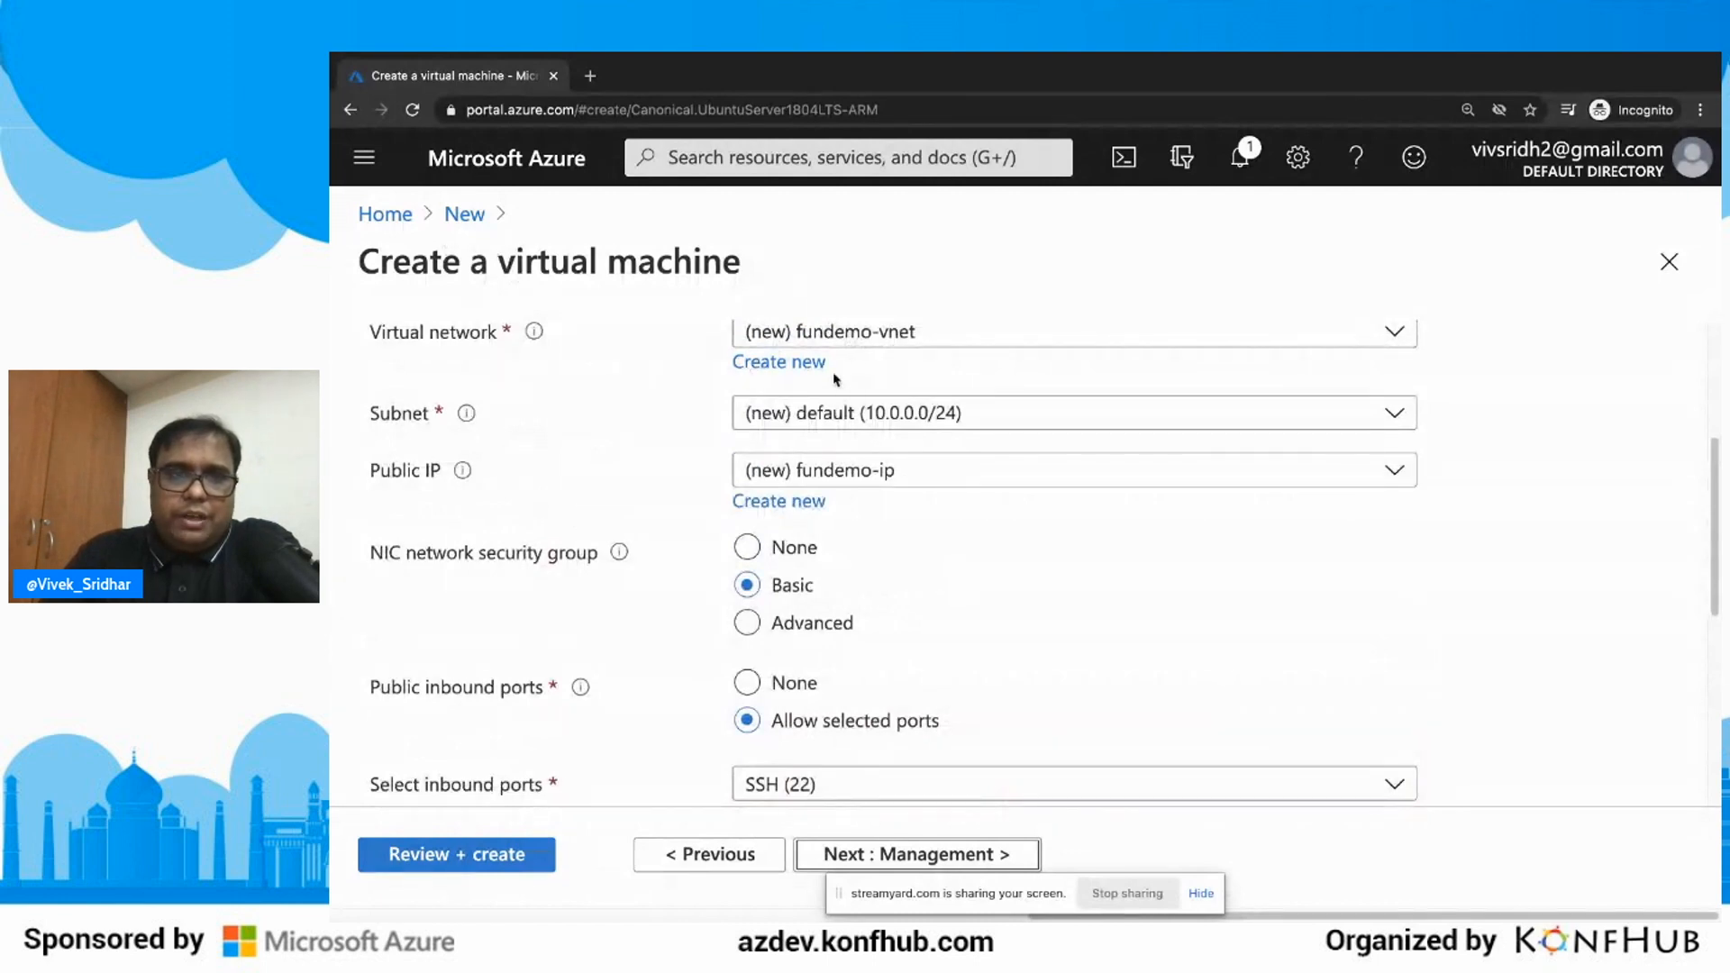
scroll(652, 510, down, 3)
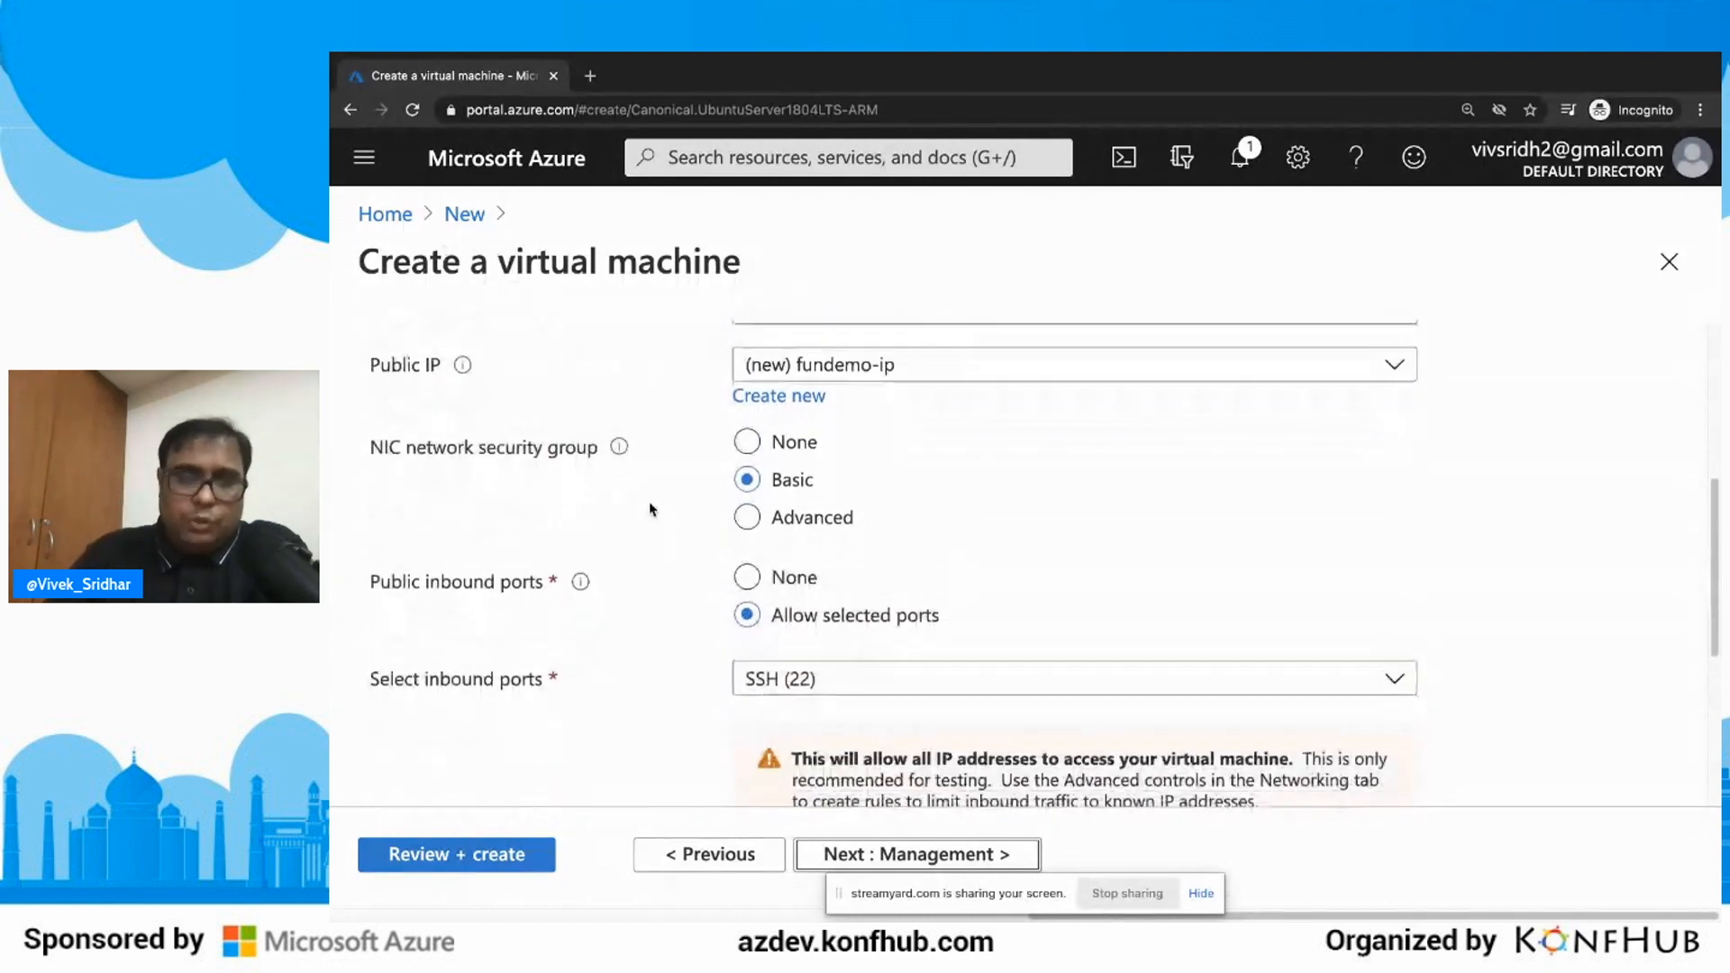
scroll(650, 507, down, 3)
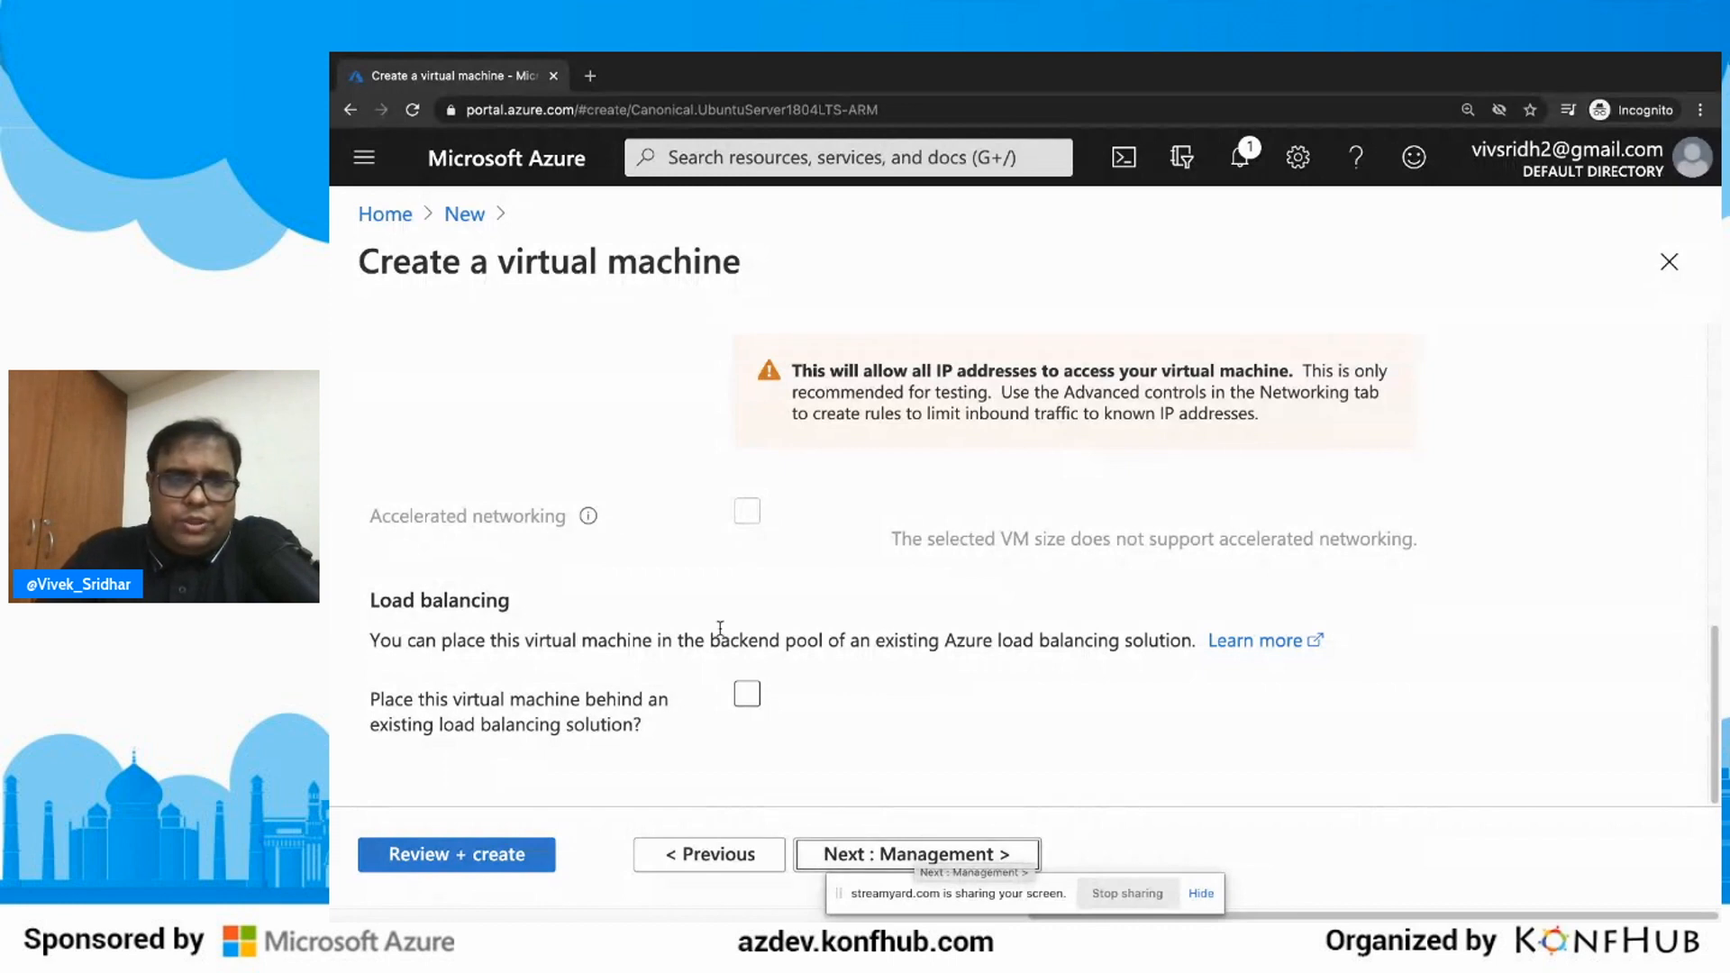
scroll(720, 628, up, 2)
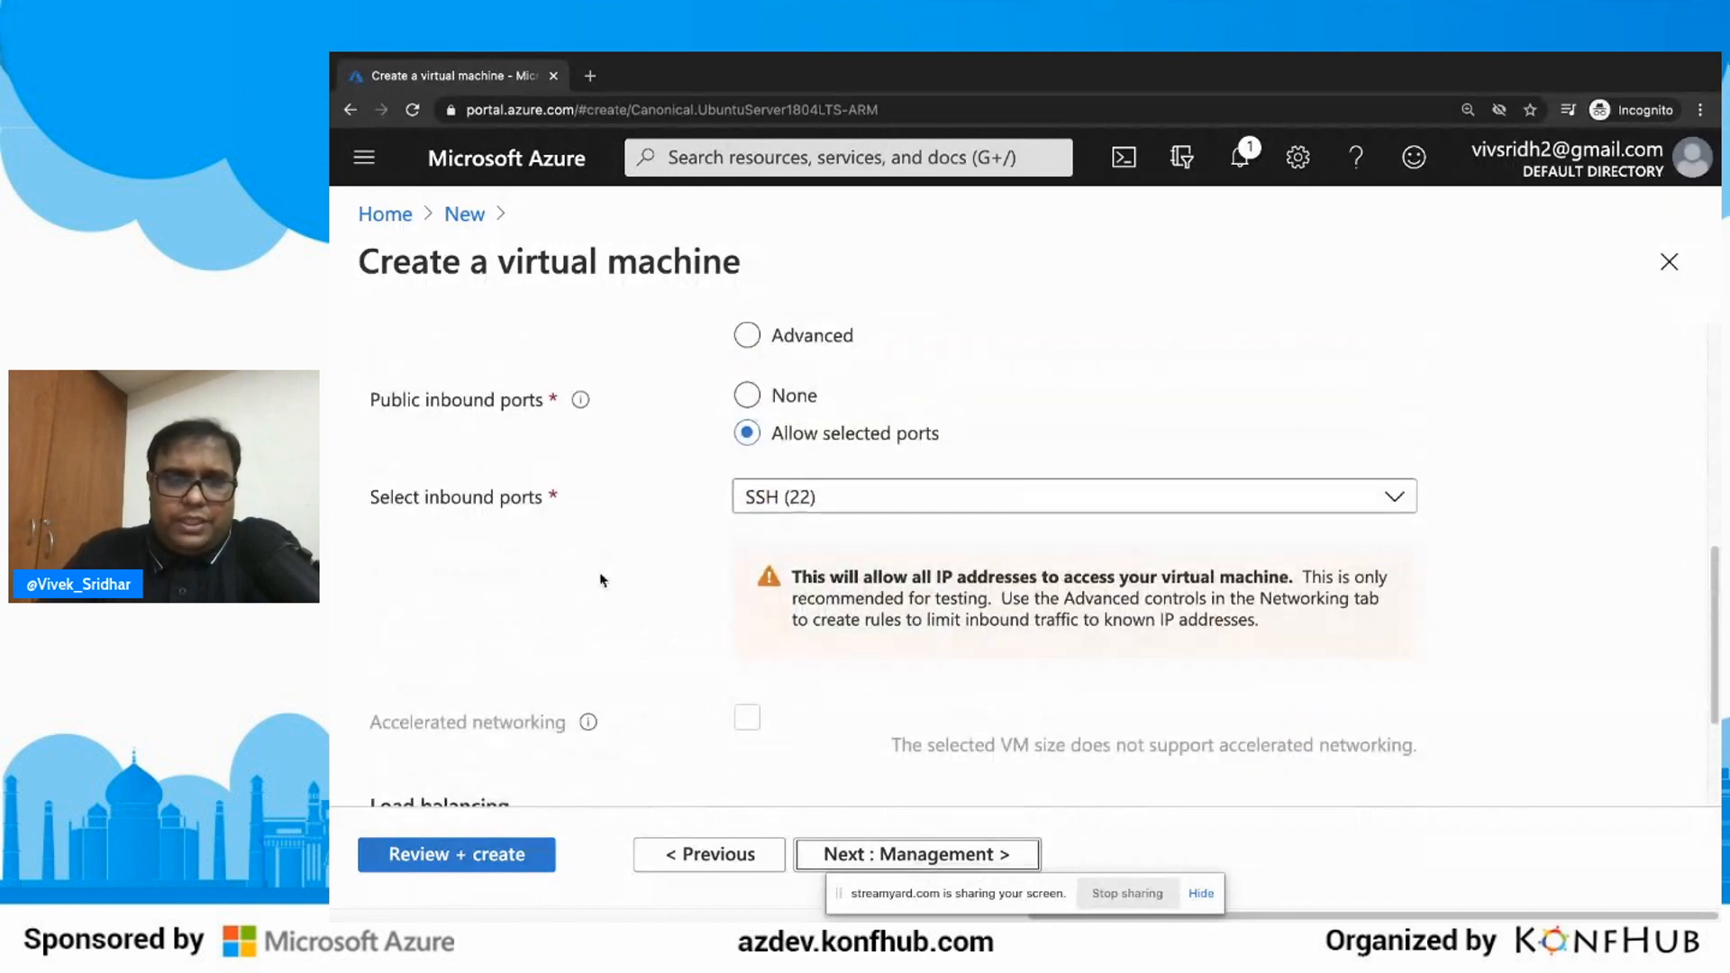
scroll(595, 585, down, 2)
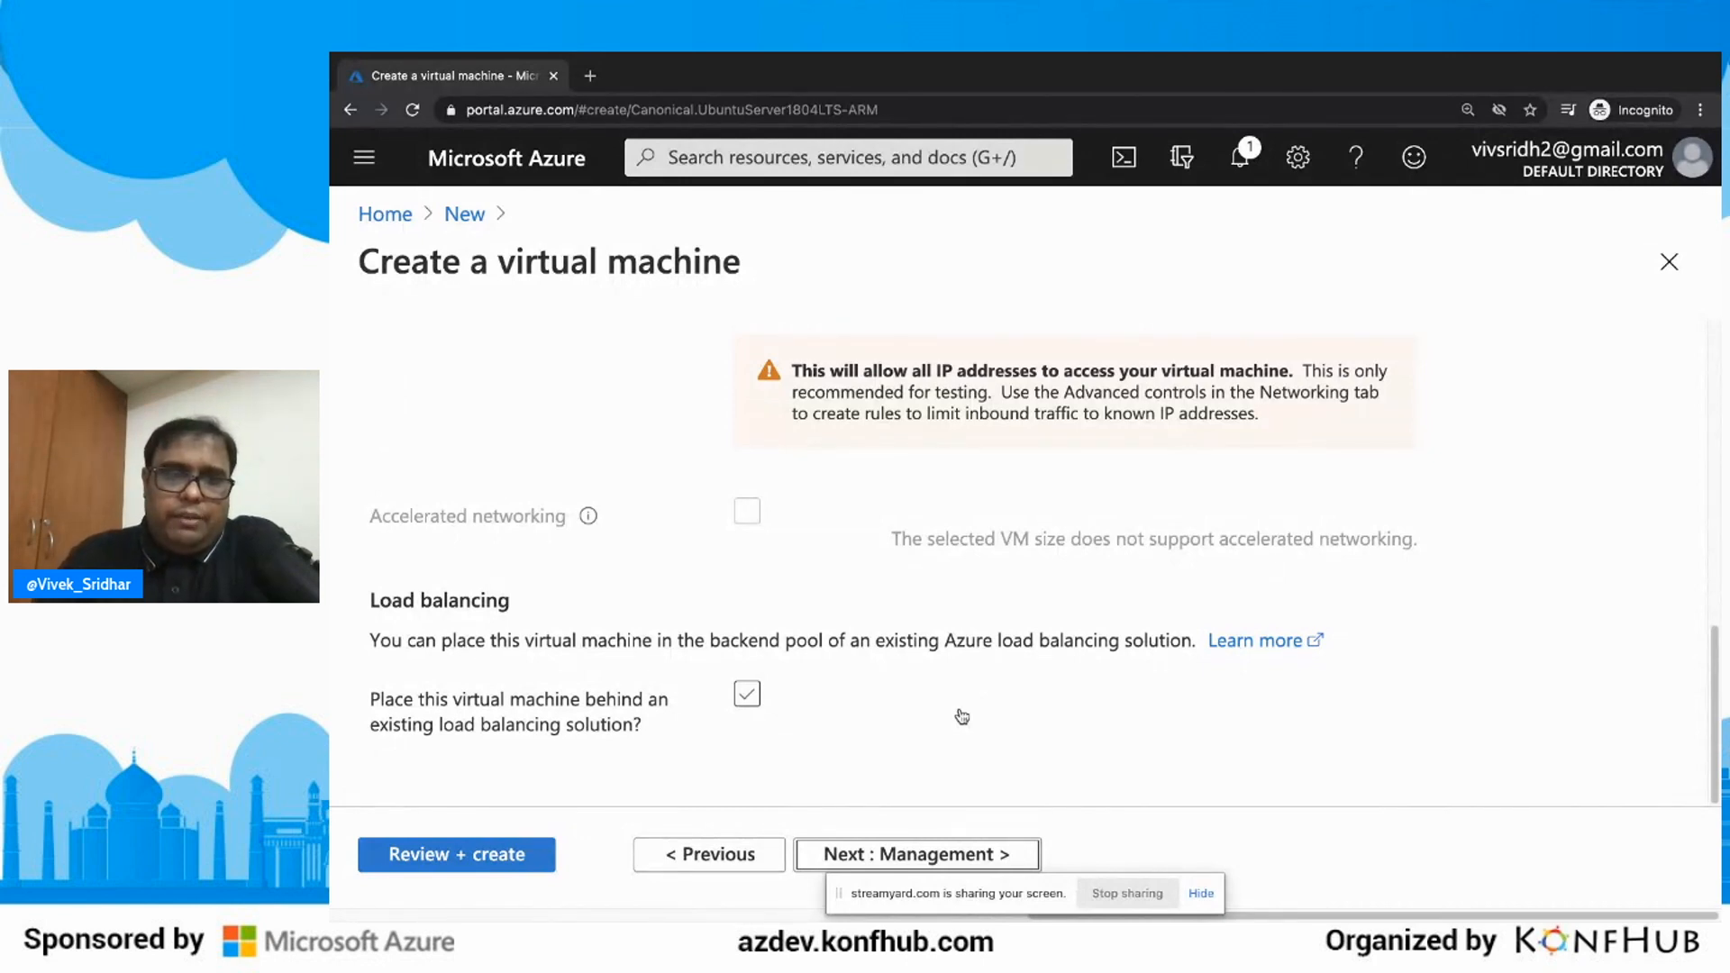
Step: Review the virtual machine's management settings for monitoring, identity, auto-shutdown and backup
click(951, 856)
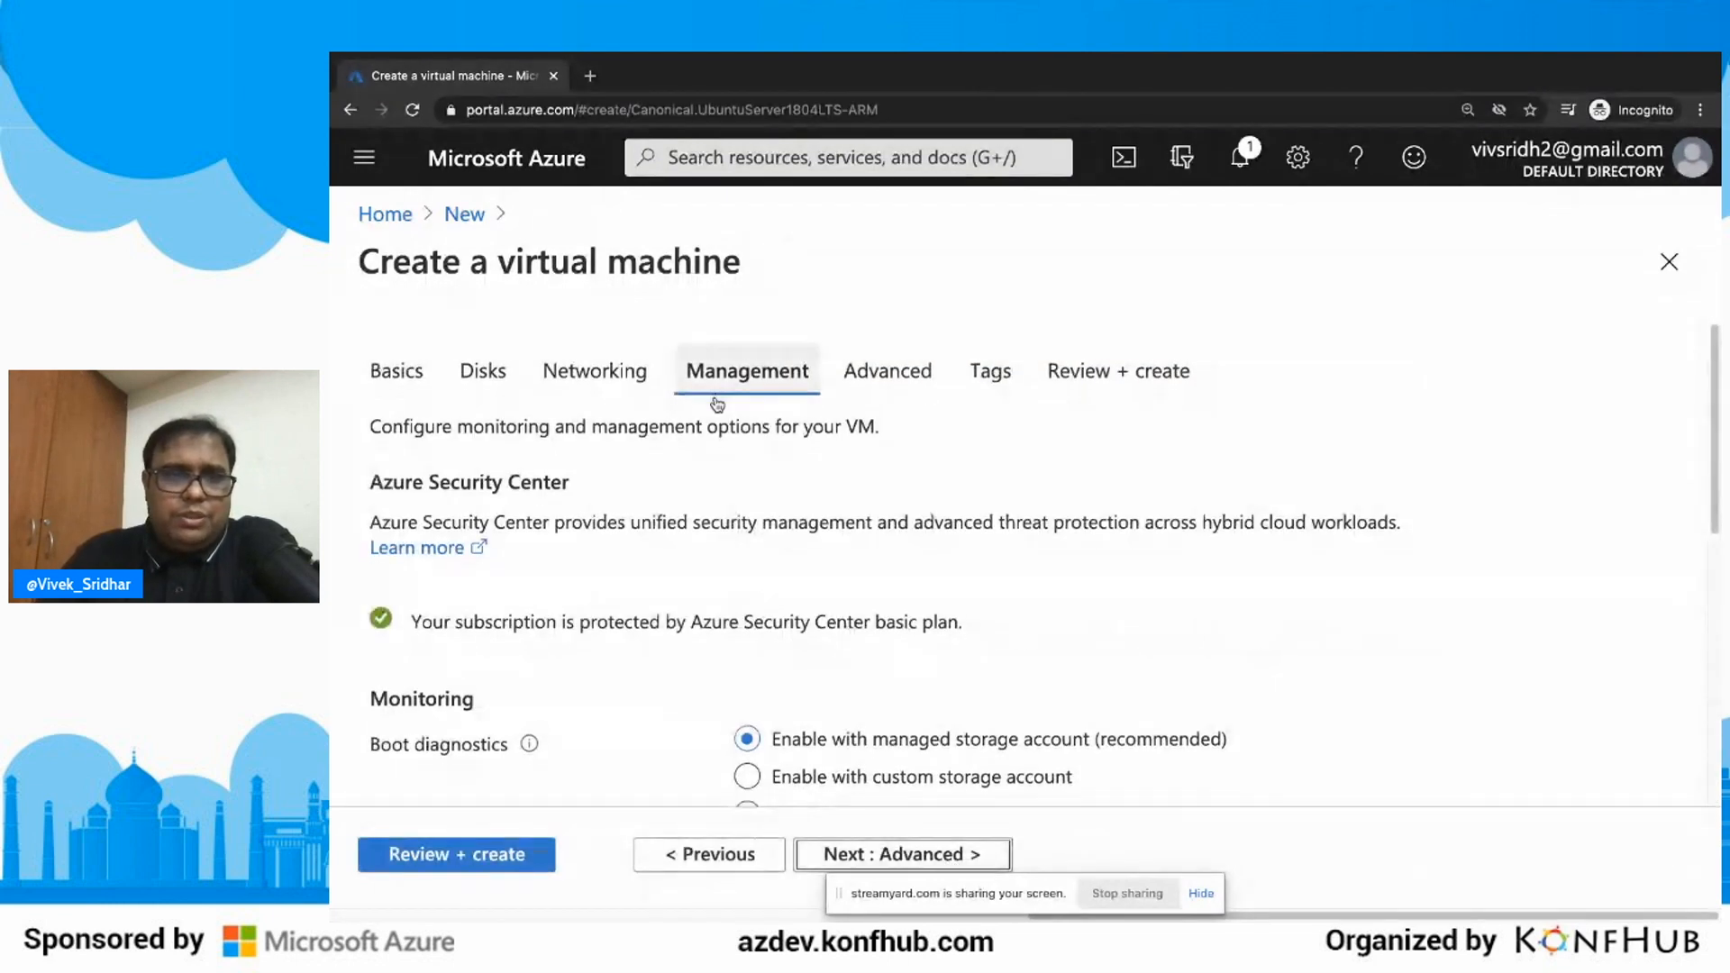
scroll(715, 397, down, 2)
scroll(715, 397, down, 2)
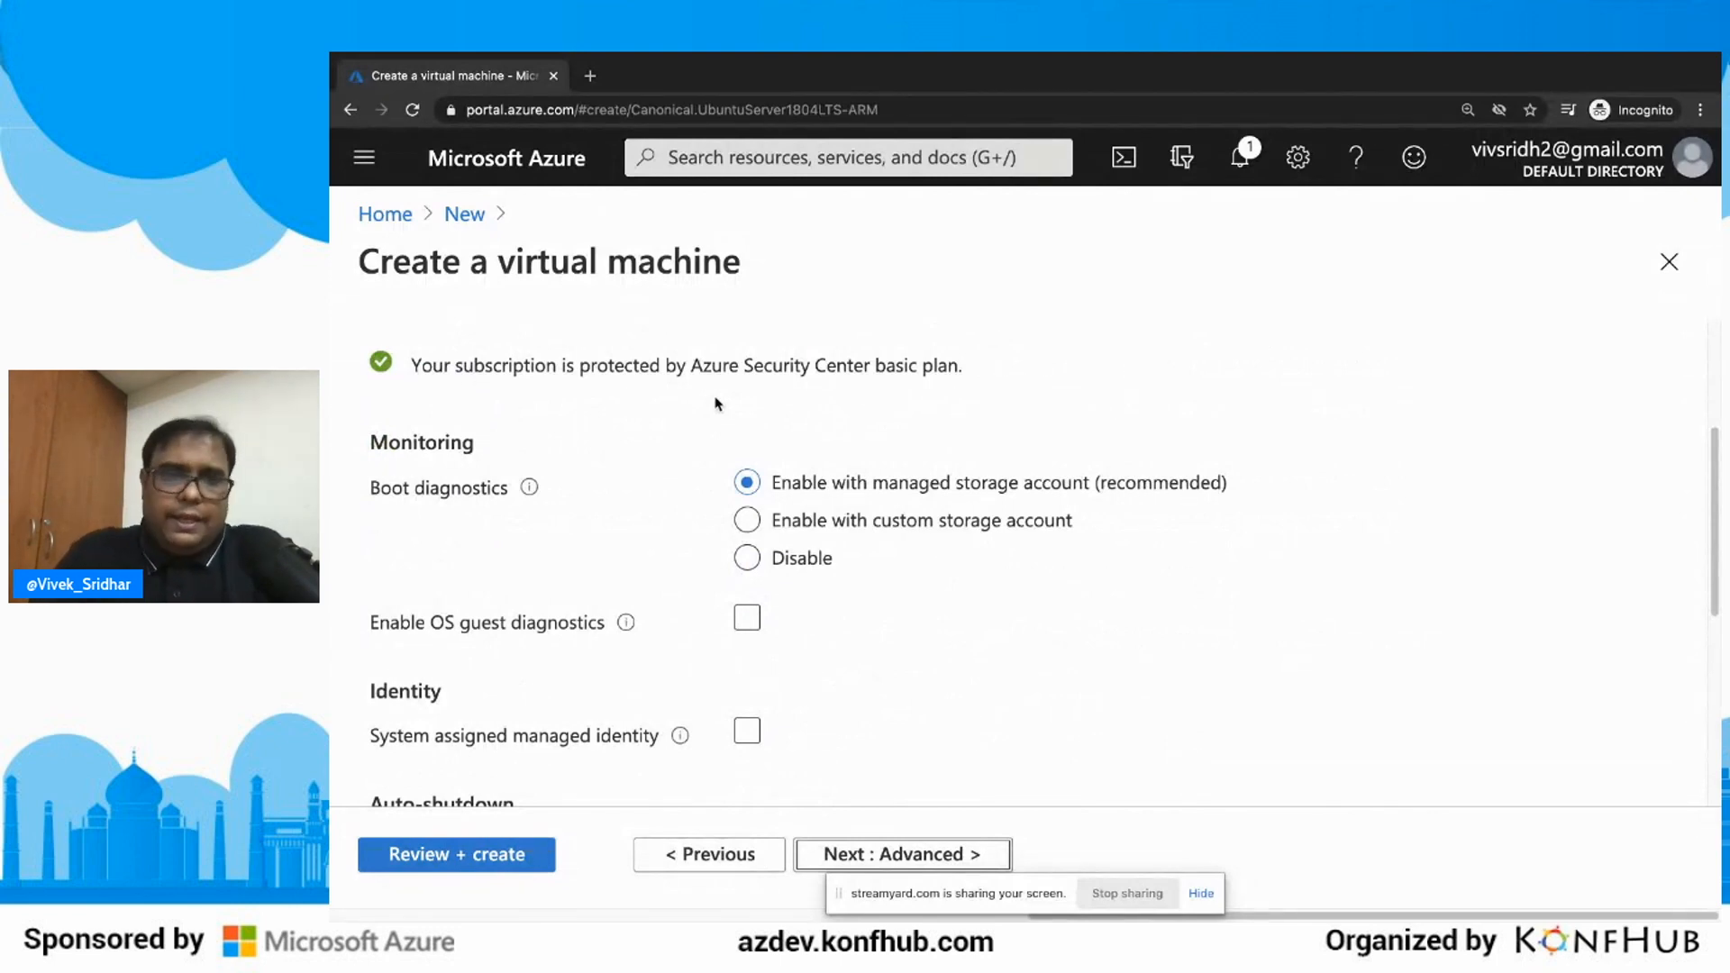
scroll(716, 403, down, 3)
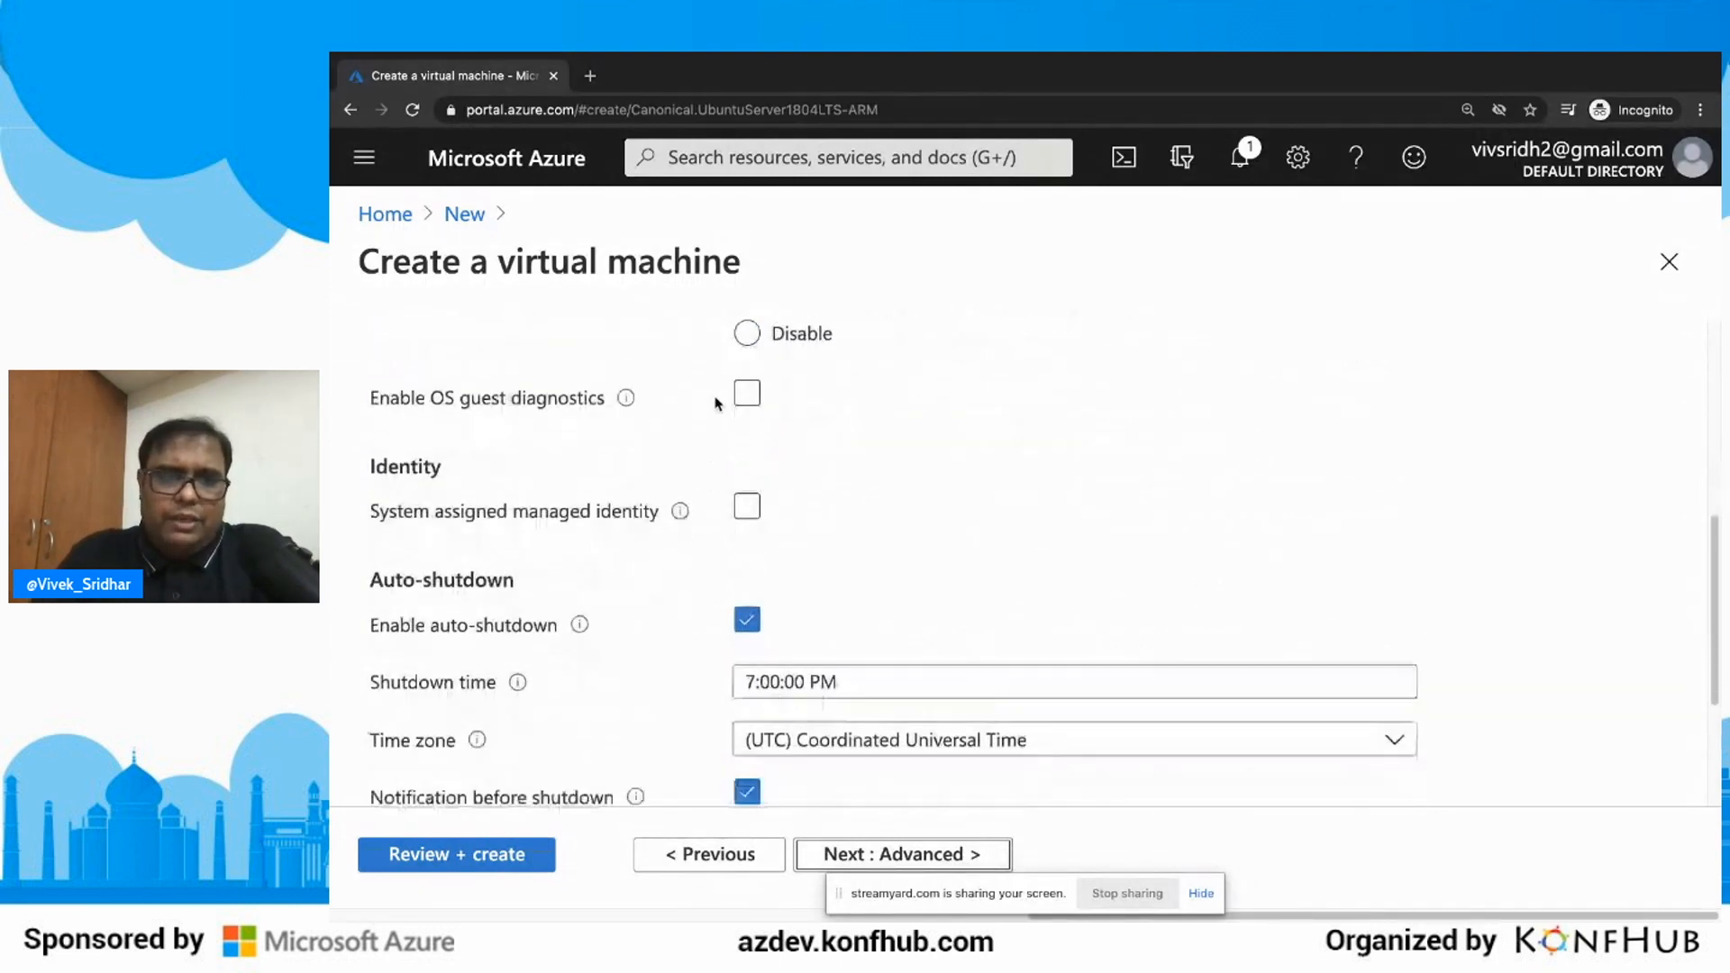
scroll(587, 566, down, 1)
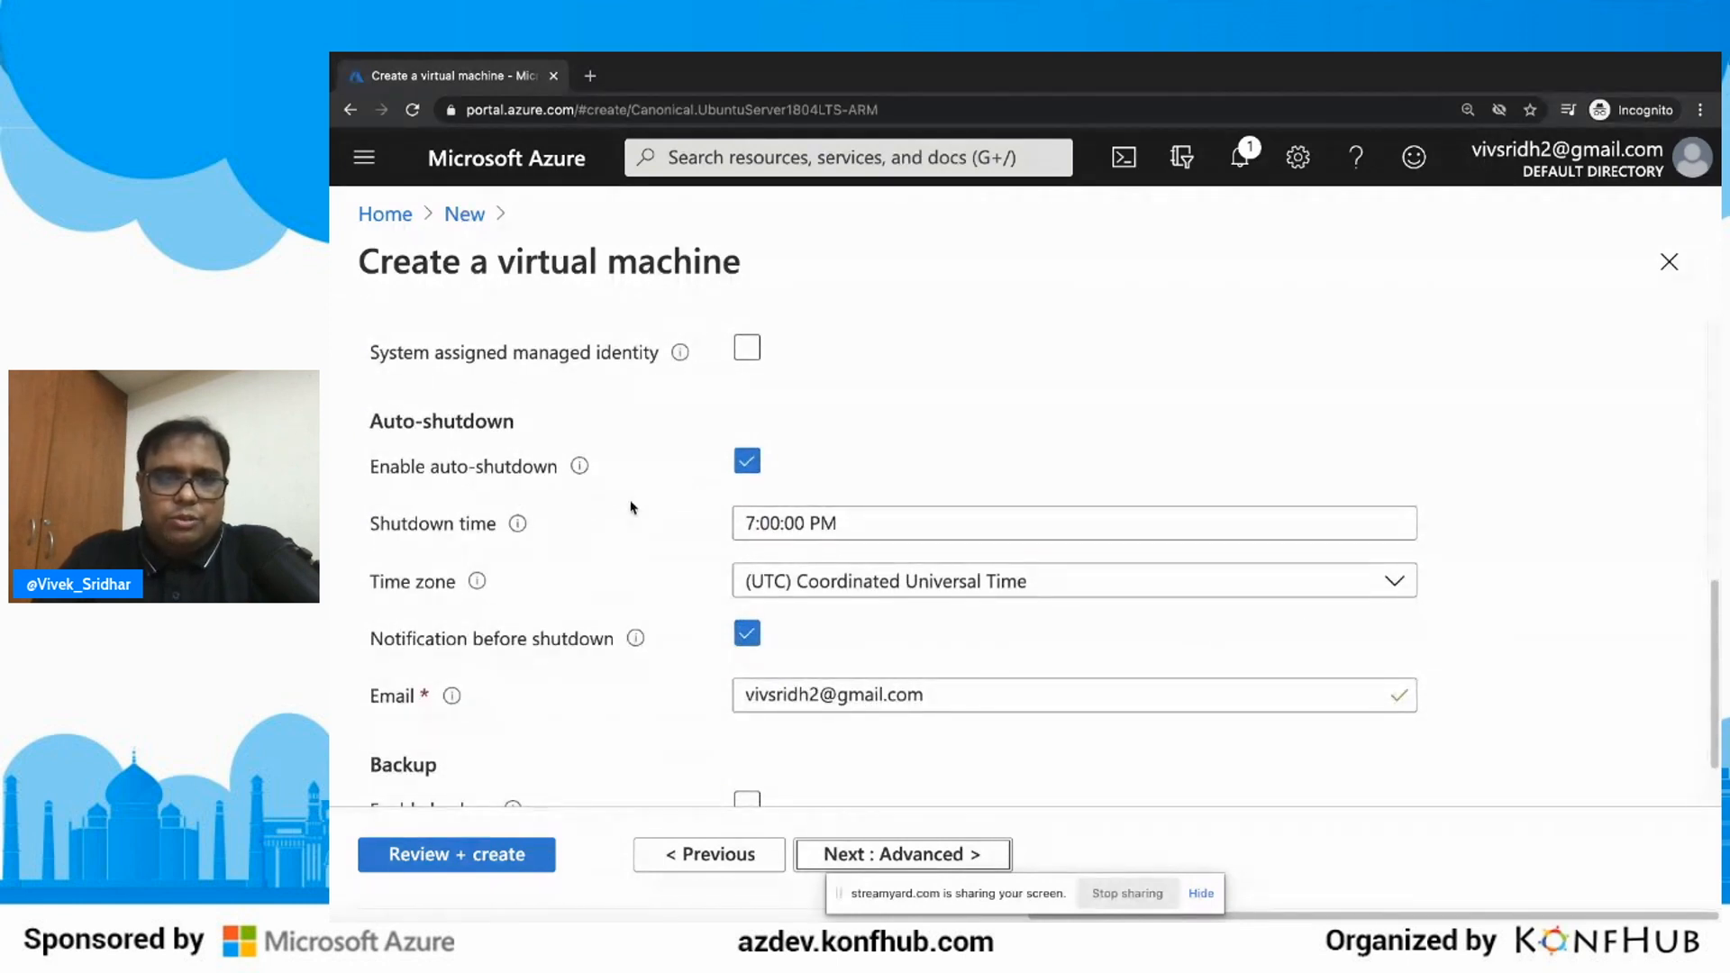
scroll(514, 537, down, 1)
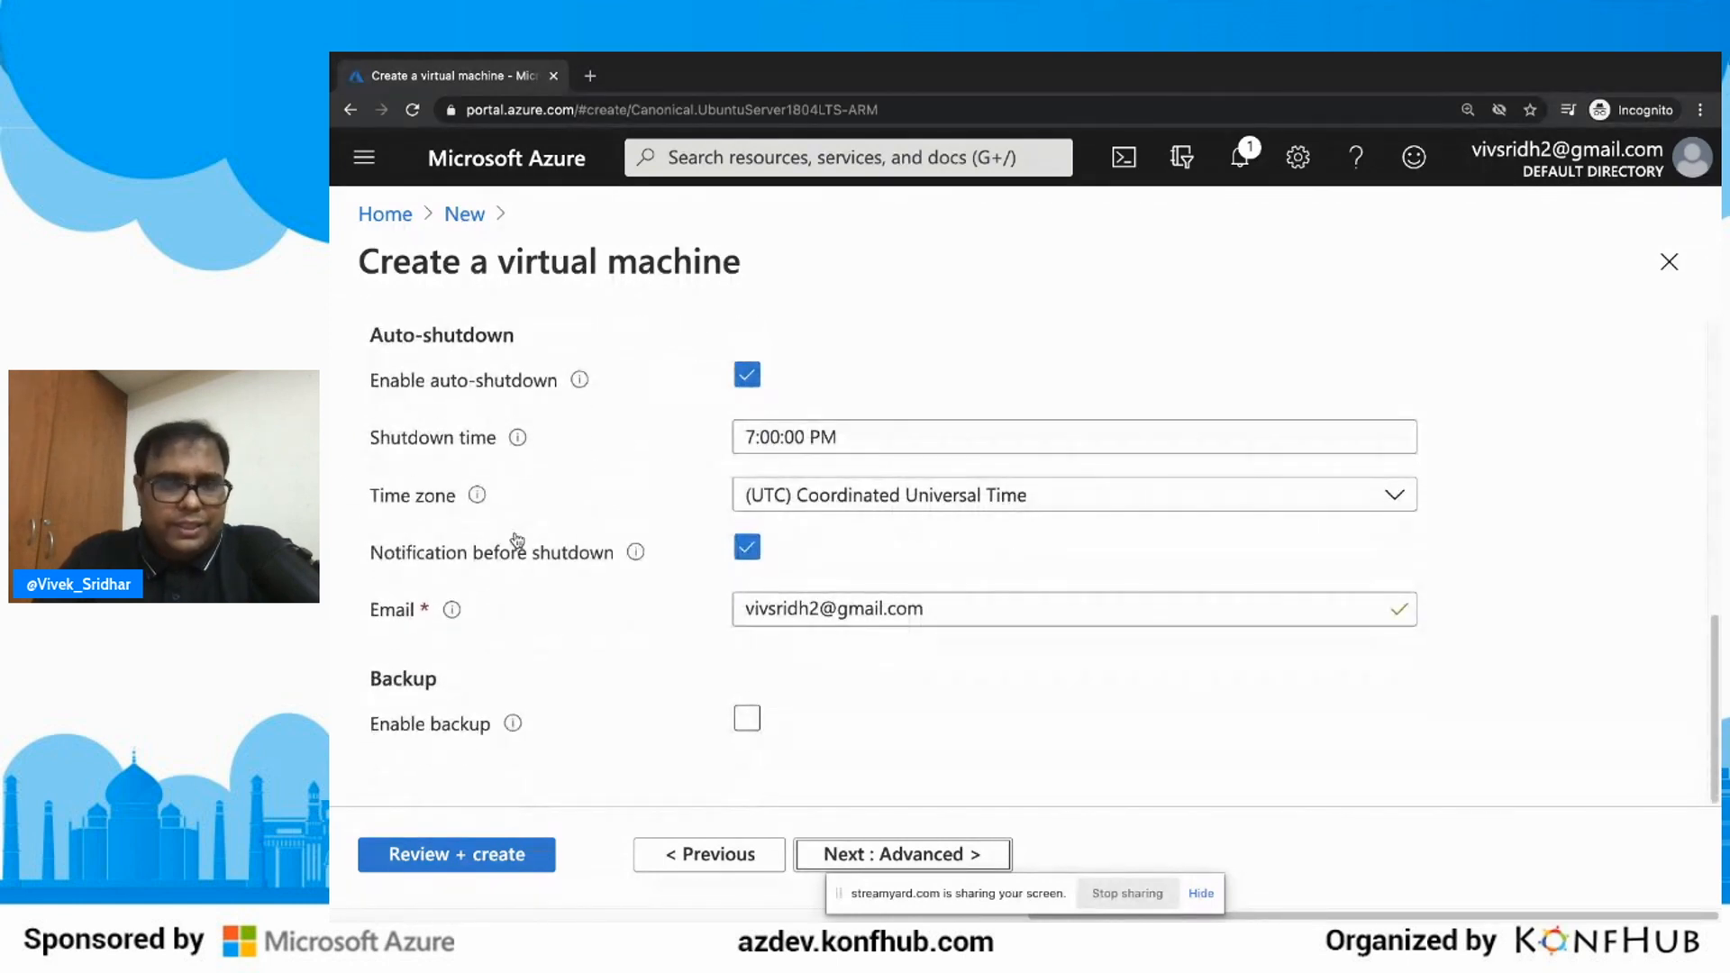
scroll(560, 566, up, 1)
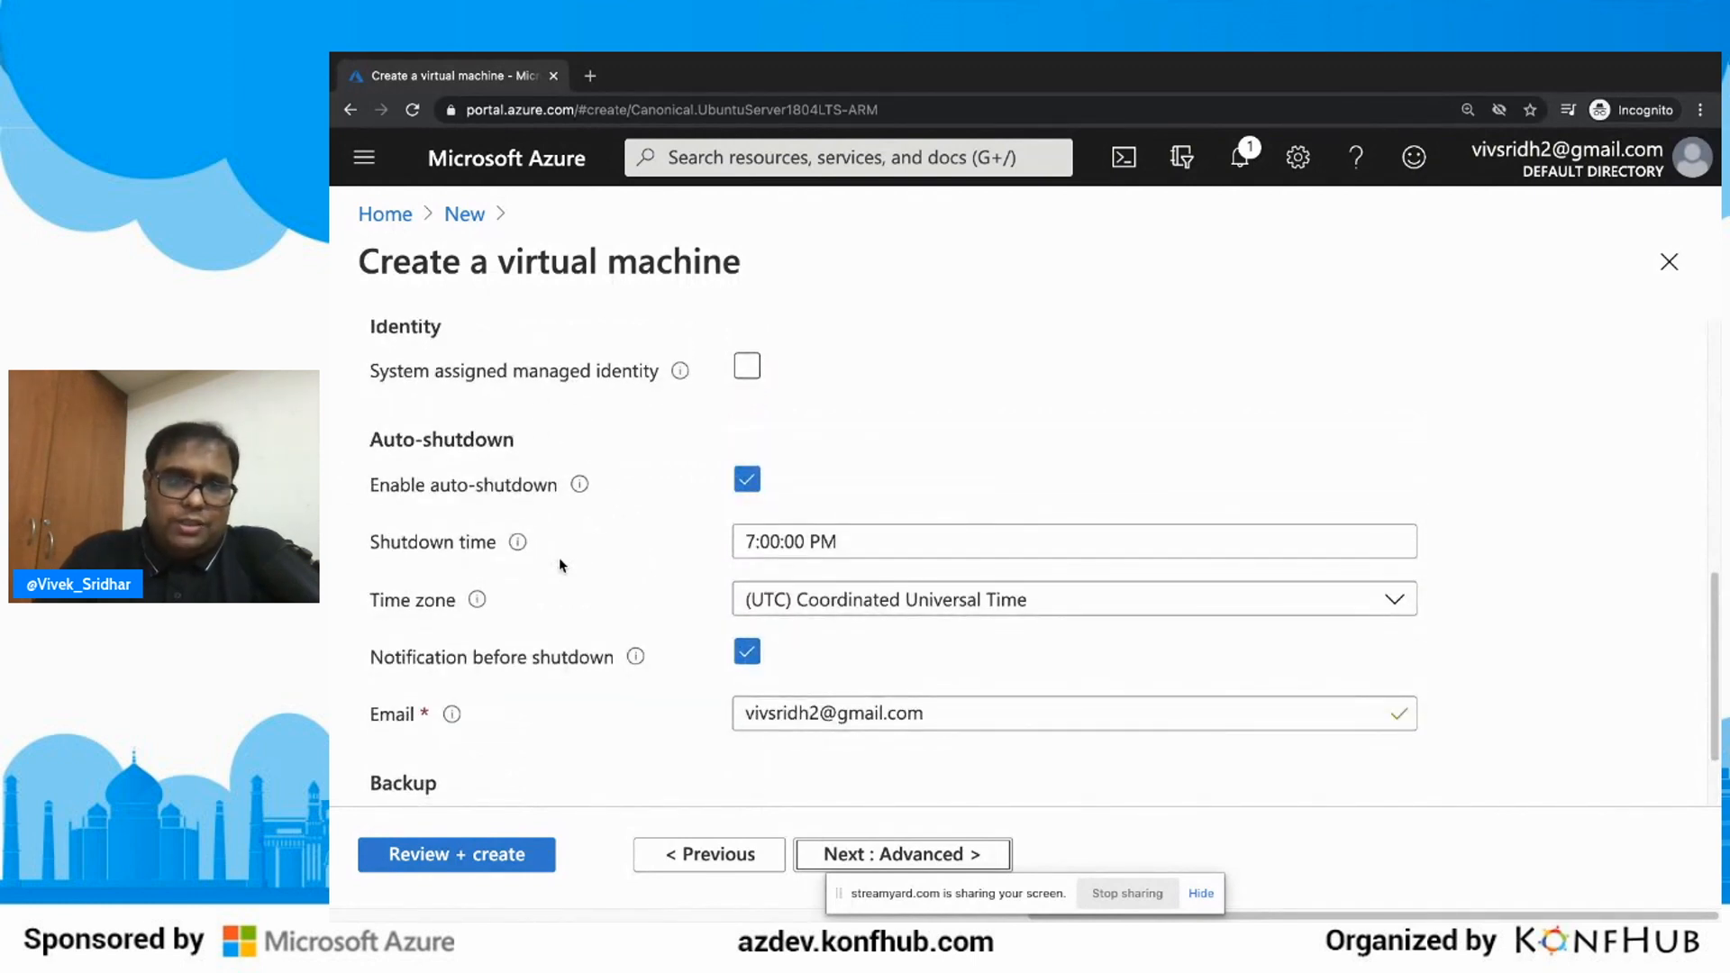
Step: Examine the virtual machine's advanced settings for extensions, custom data and cloud-init
scroll(558, 565, up, 5)
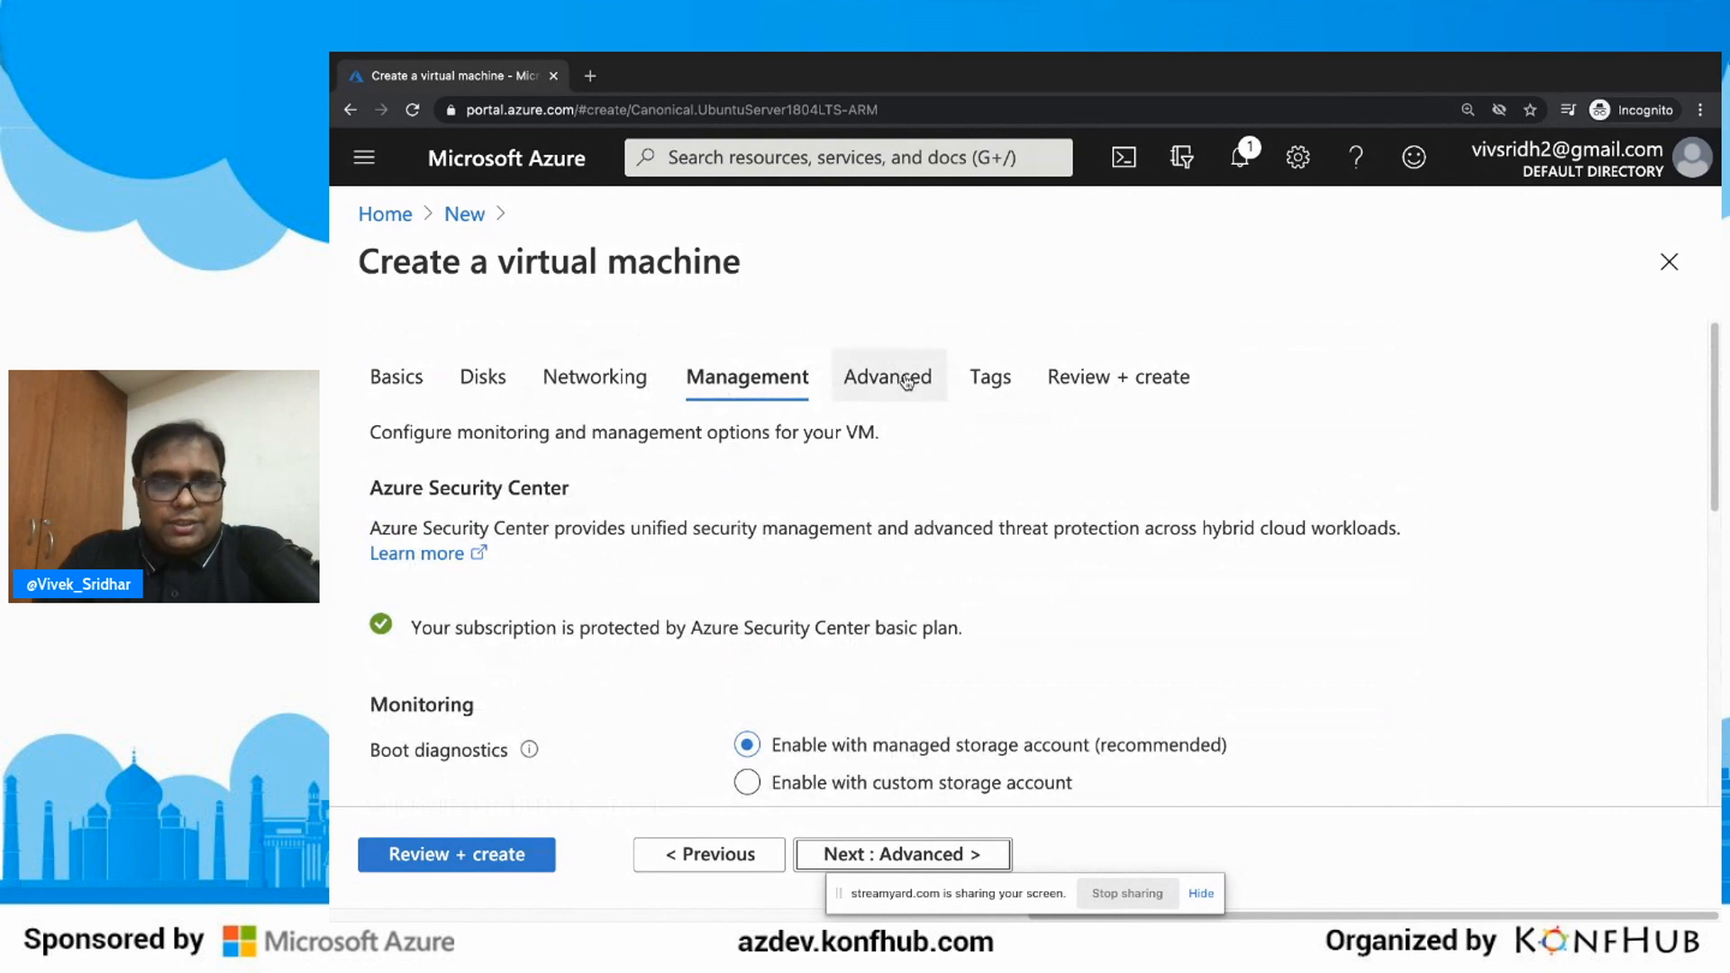
click(907, 381)
scroll(689, 553, down, 2)
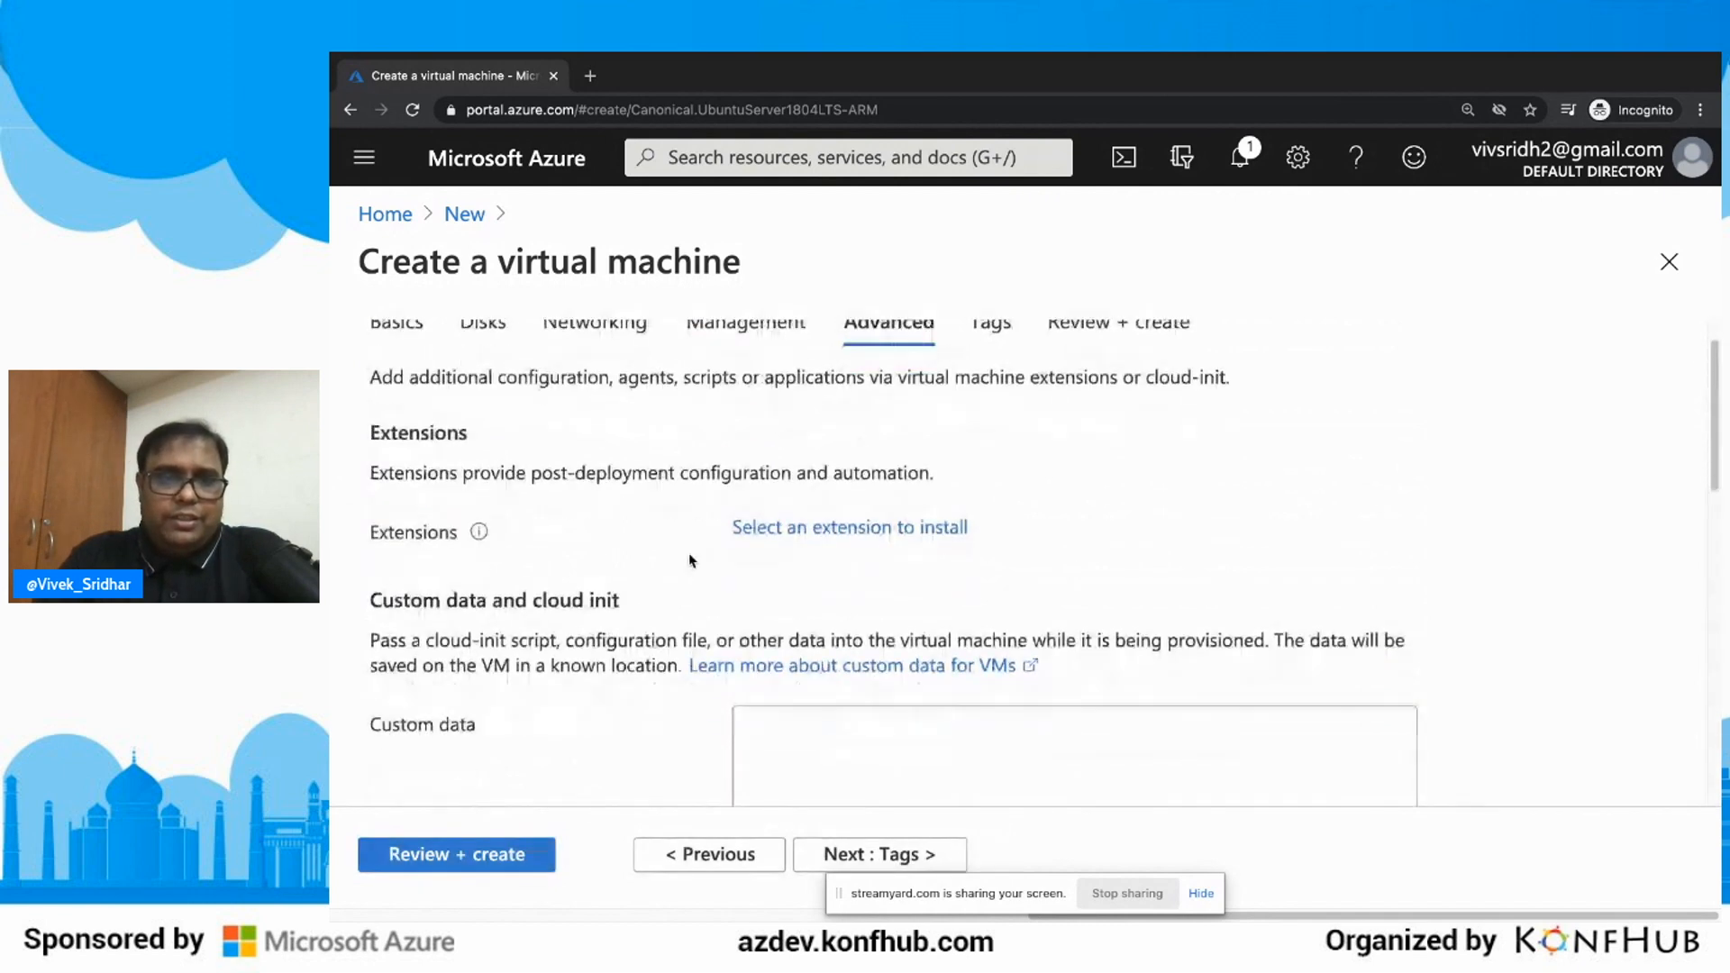
scroll(689, 554, down, 1)
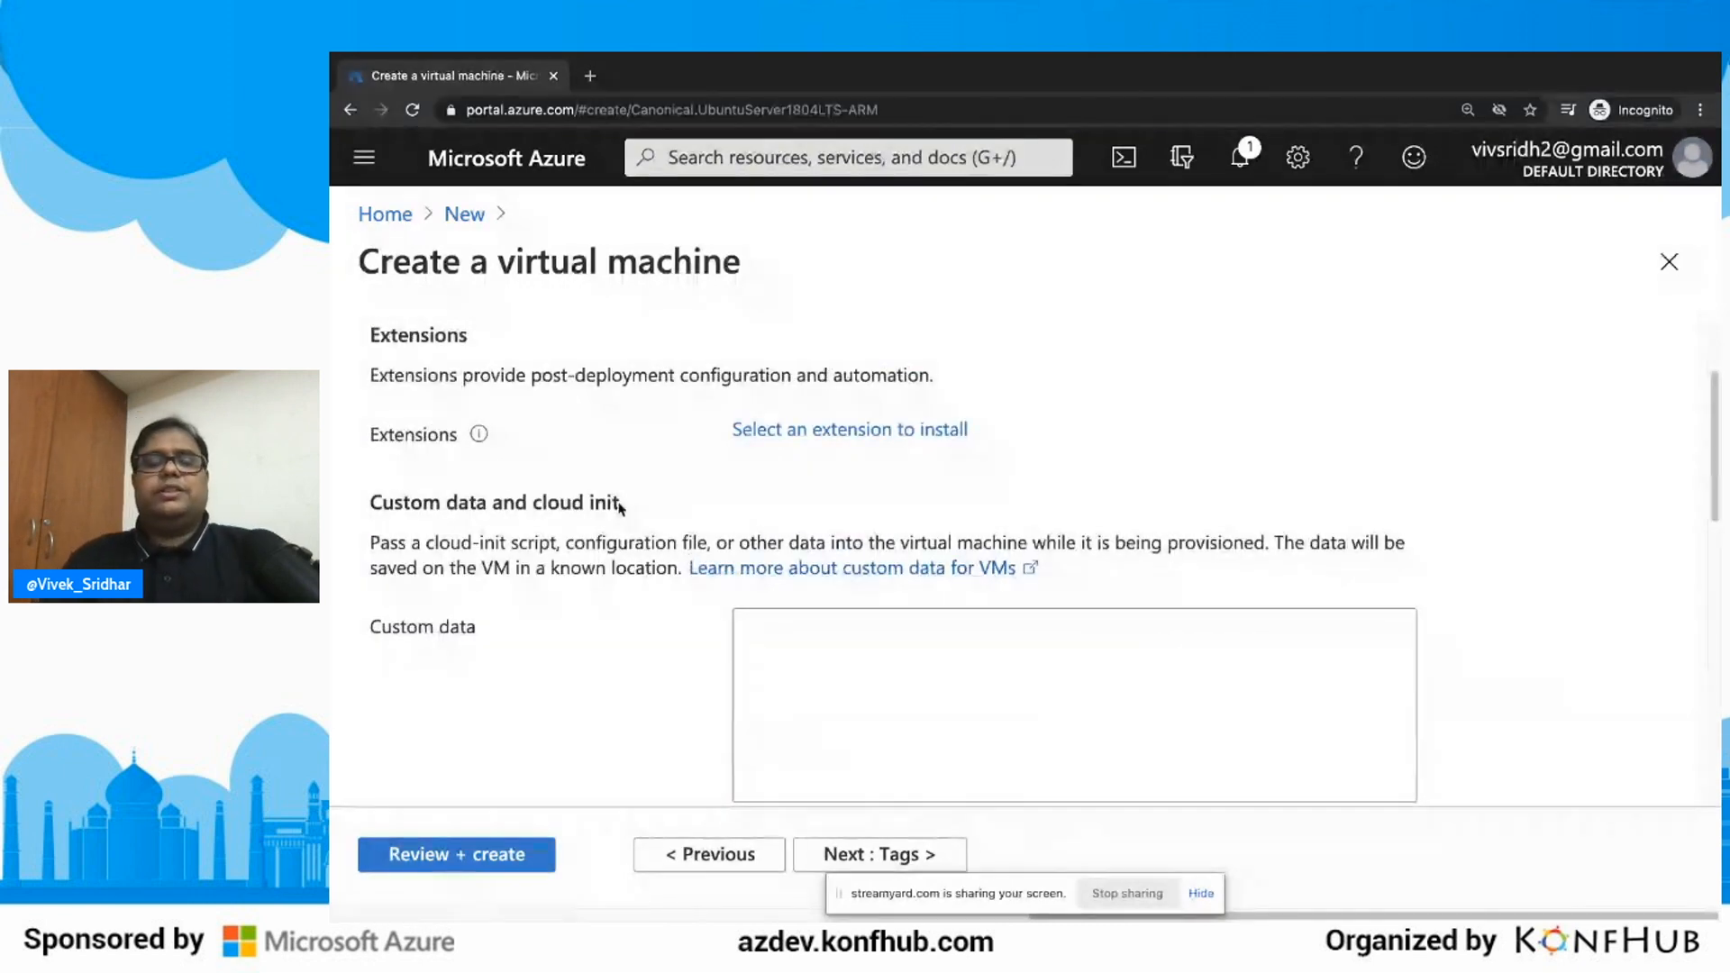
click(804, 664)
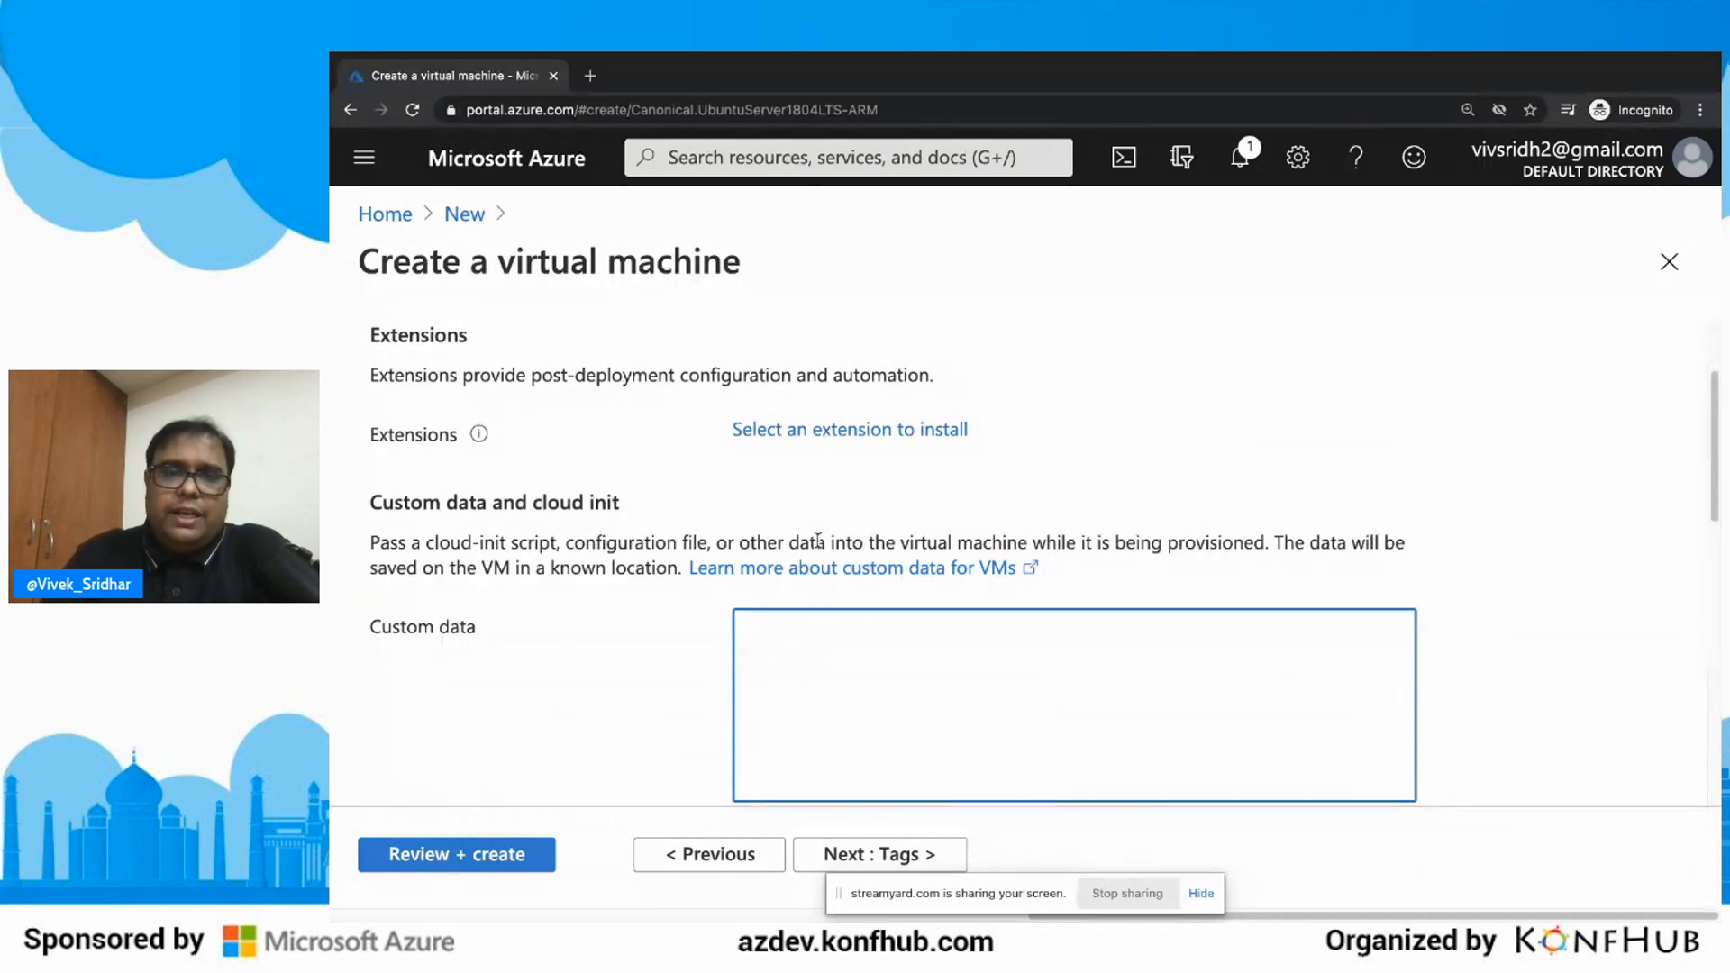
scroll(817, 539, up, 2)
scroll(818, 541, up, 1)
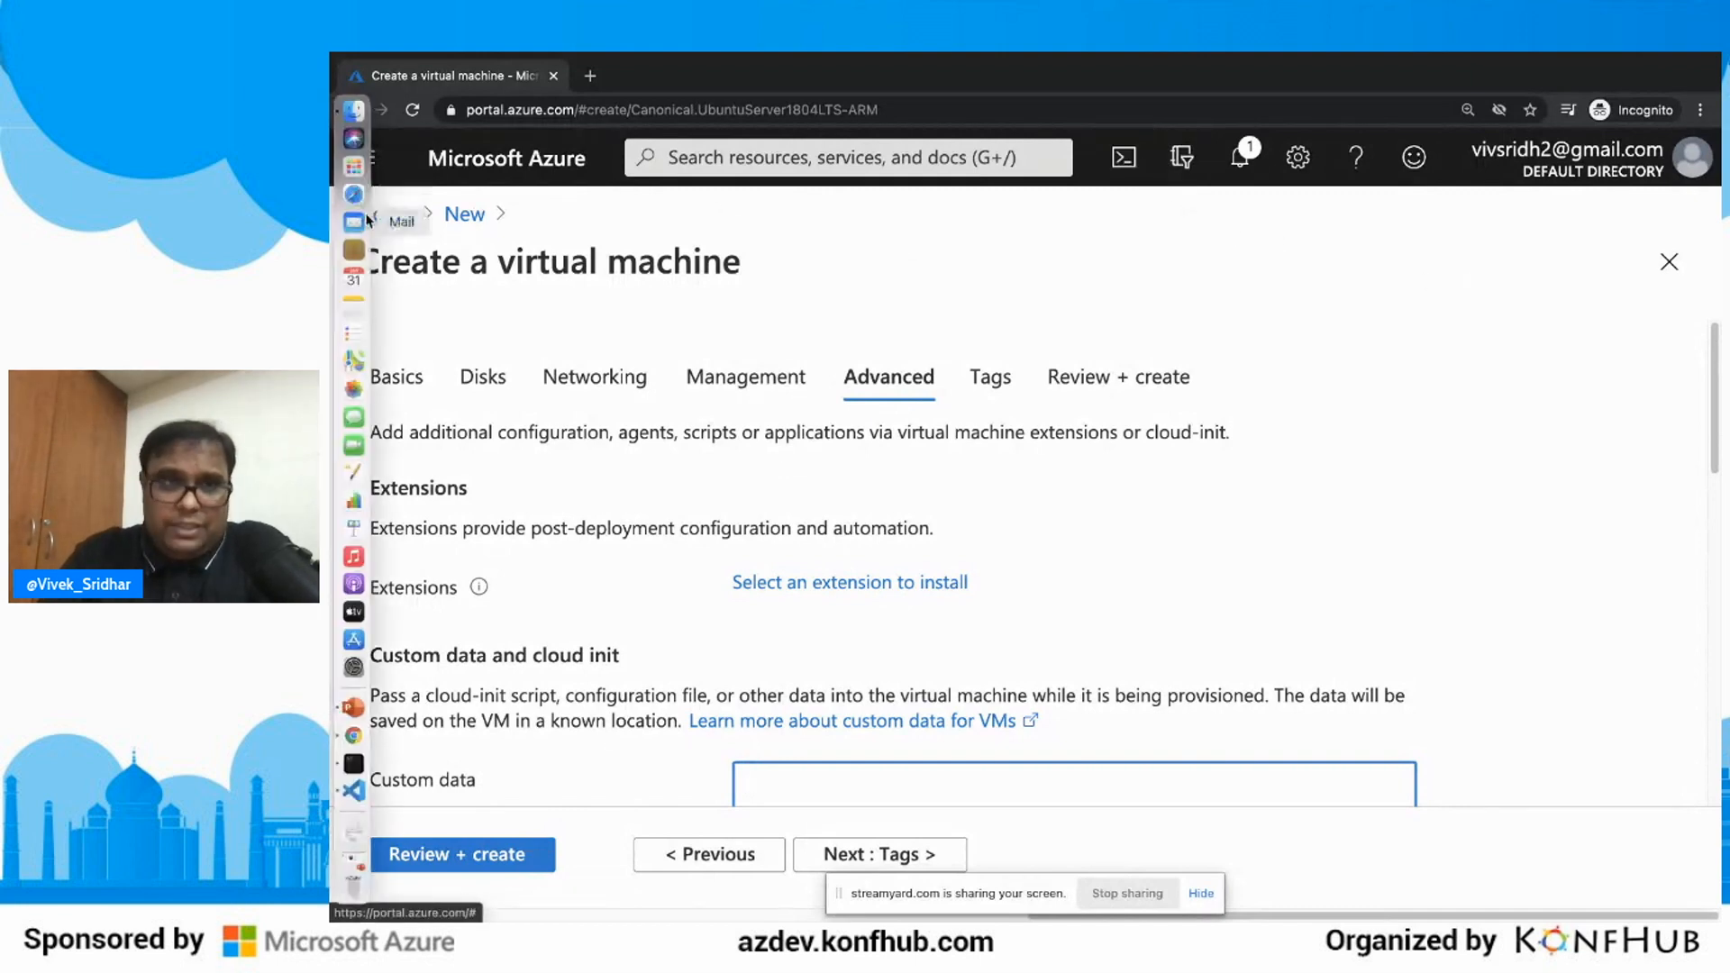
Step: Leave the virtual machine form for the portal home page and start a Bash Cloud Shell, creating storage under the Visual Studio Enterprise subscription
click(390, 216)
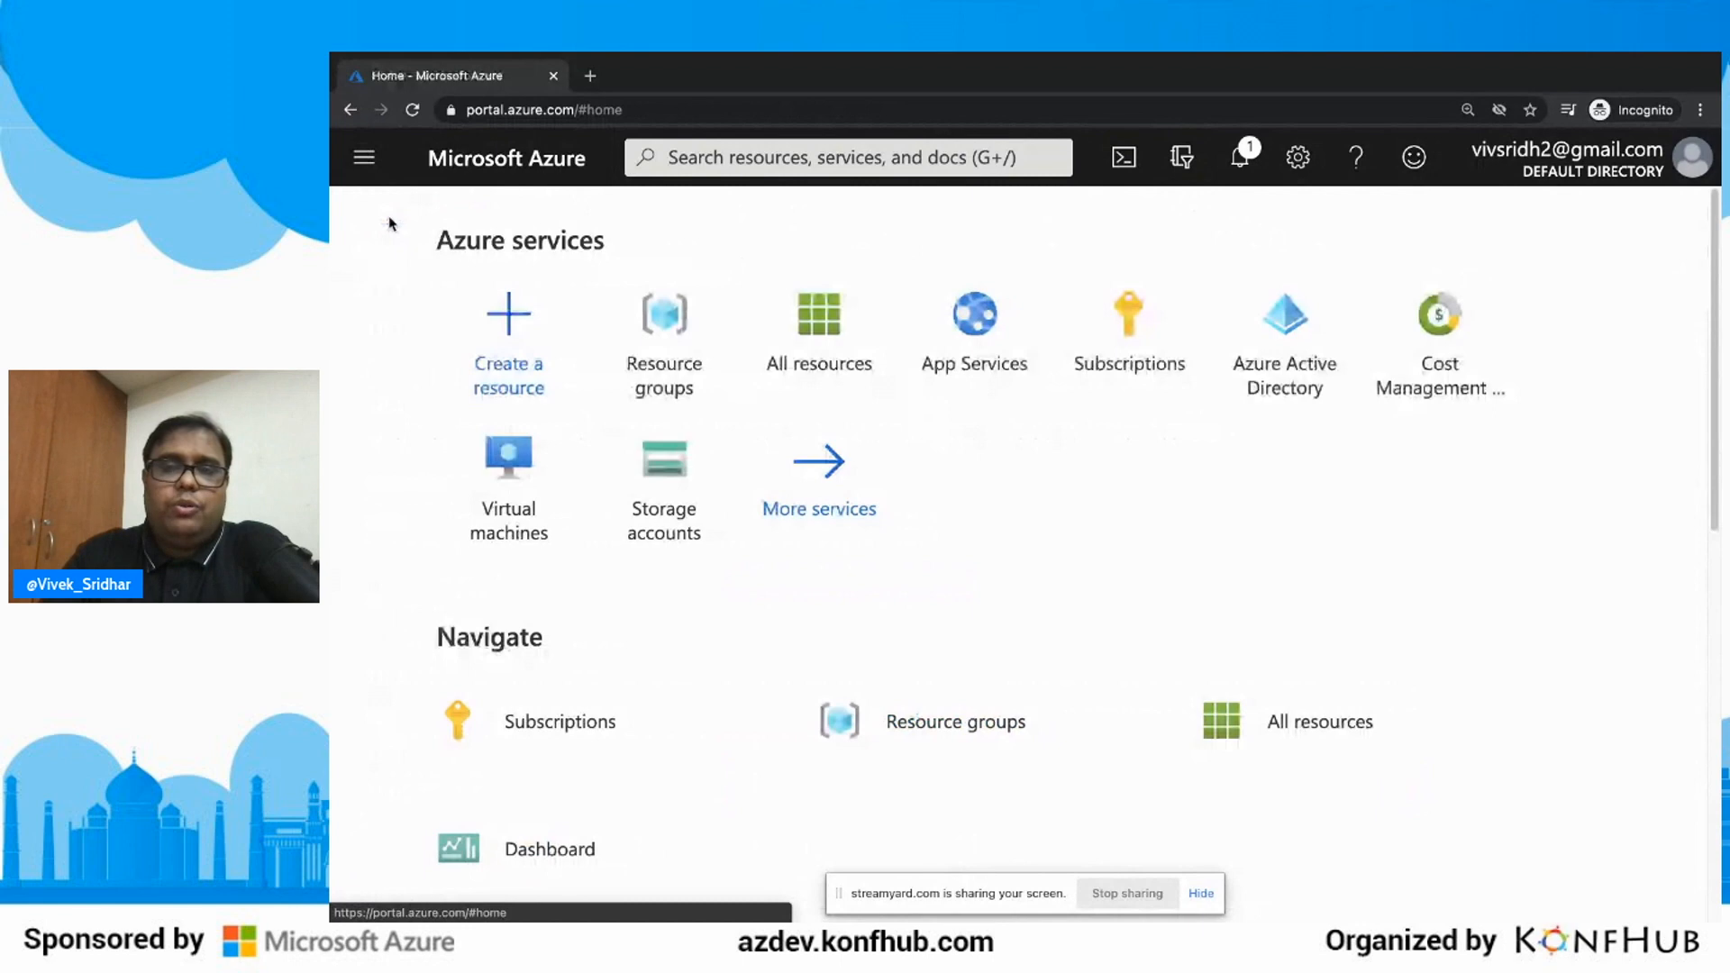
click(1125, 160)
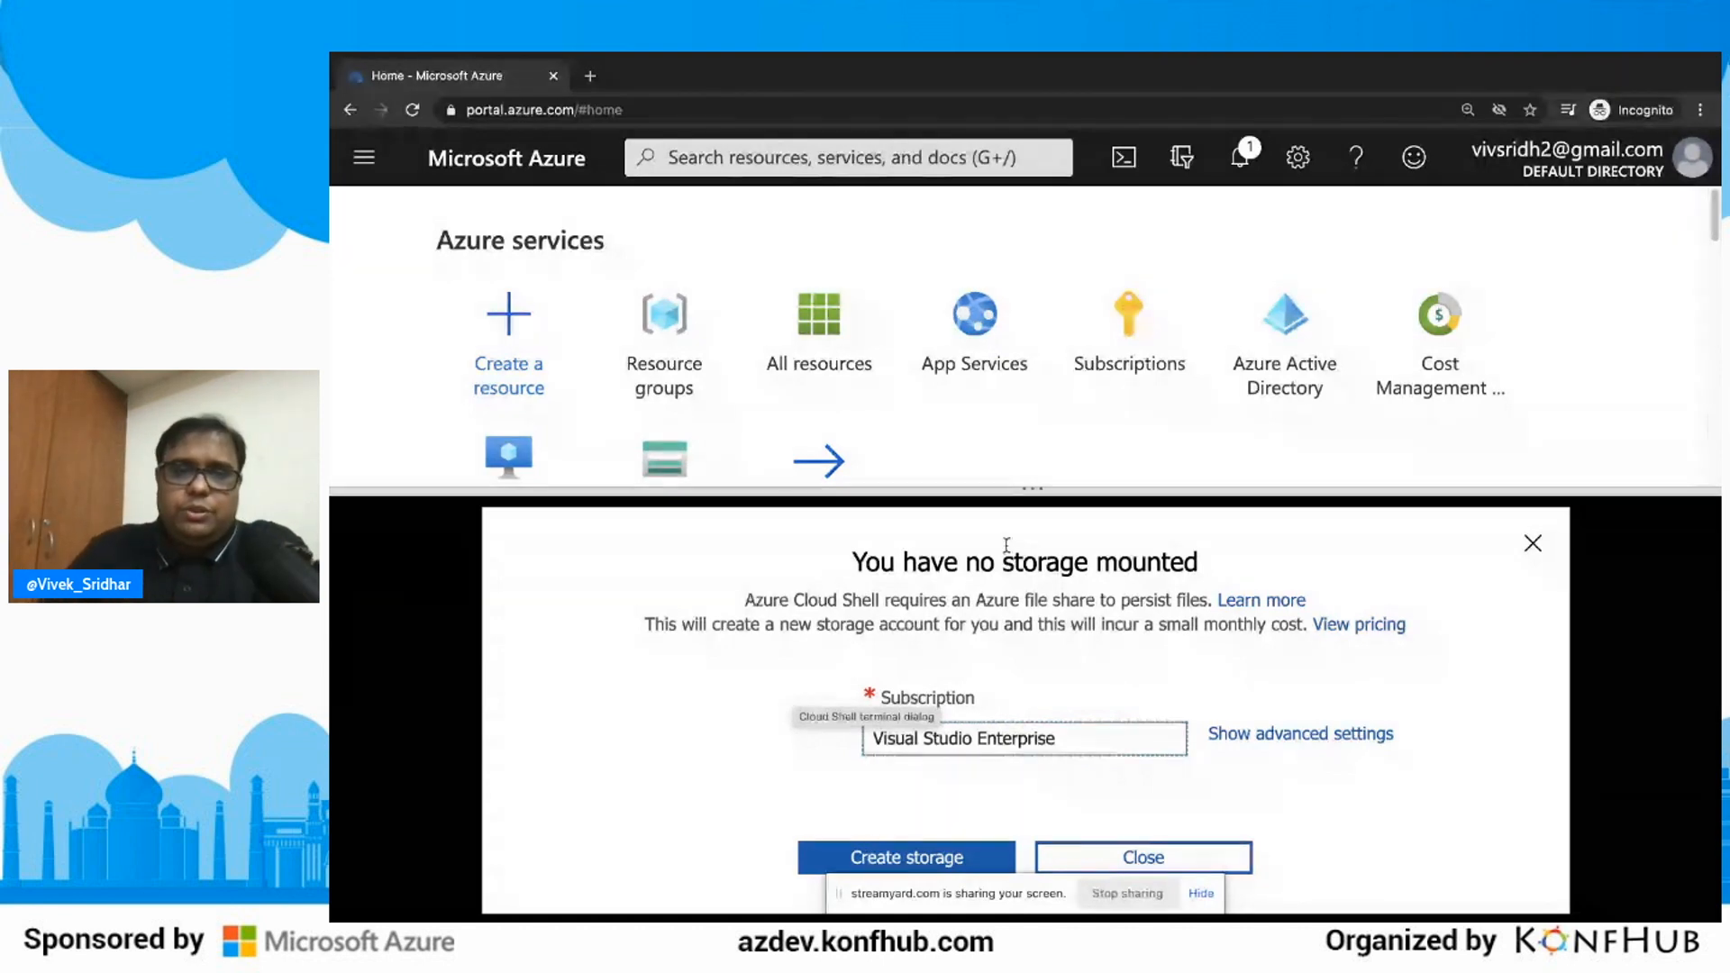
double_click(1030, 562)
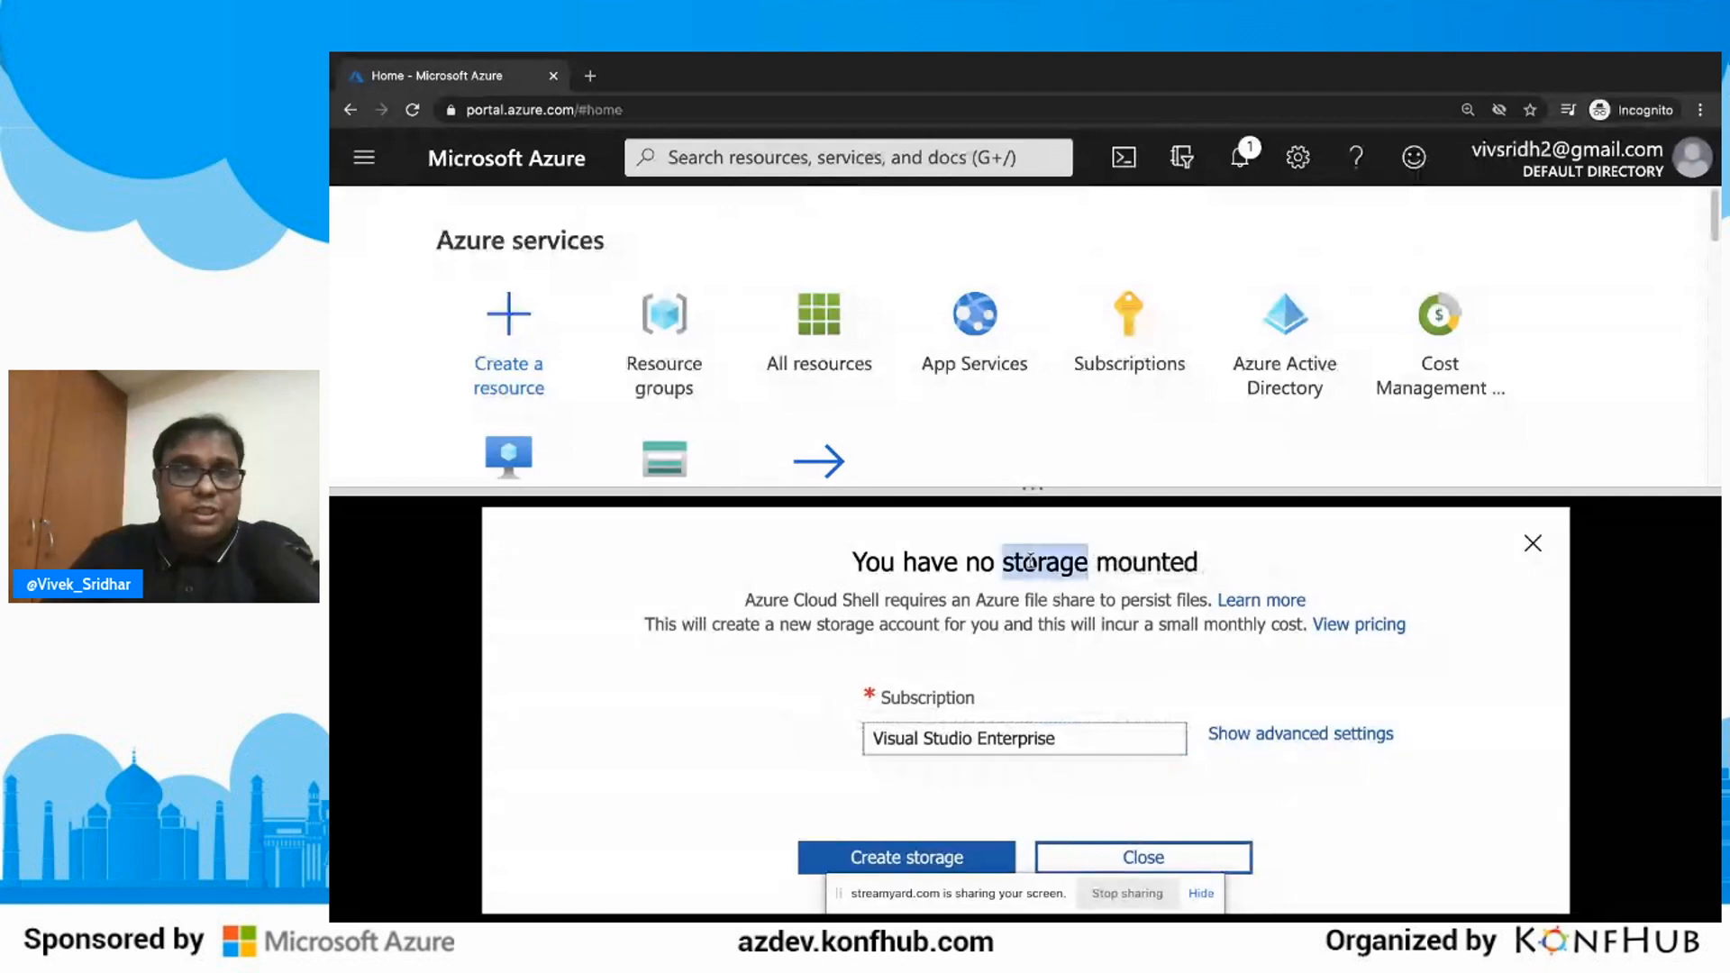
click(938, 861)
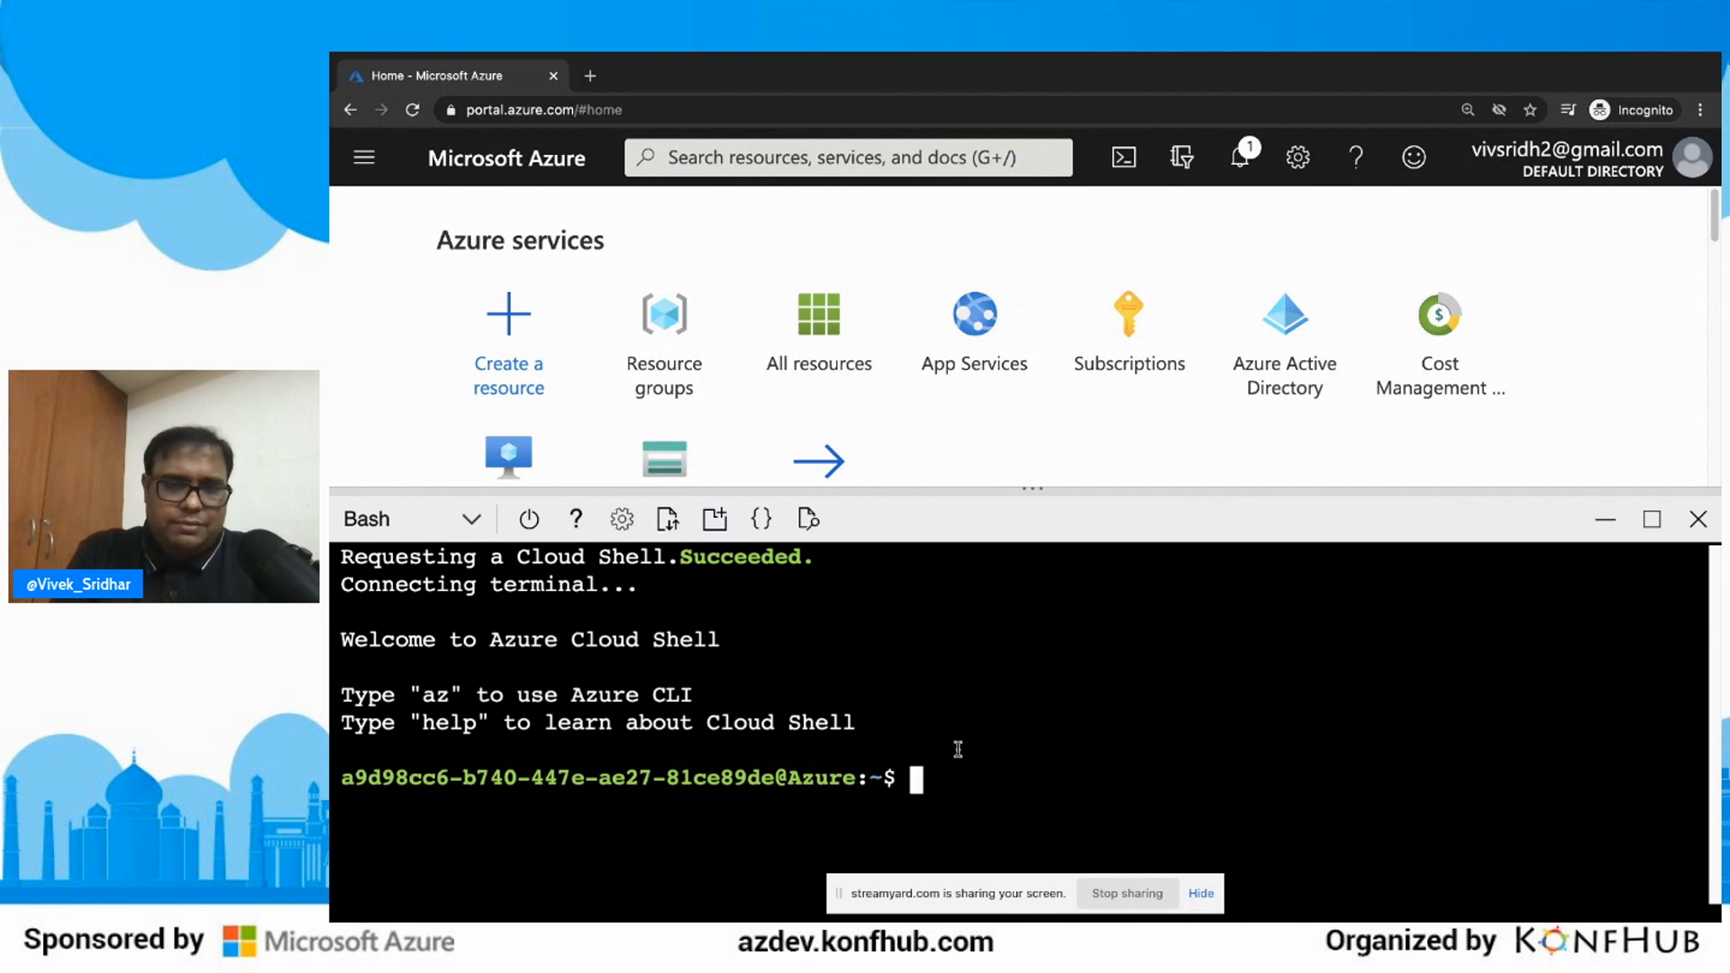
Step: Run az in Cloud Shell to list the Azure CLI command groups, and enlarge the terminal pane
text(az)
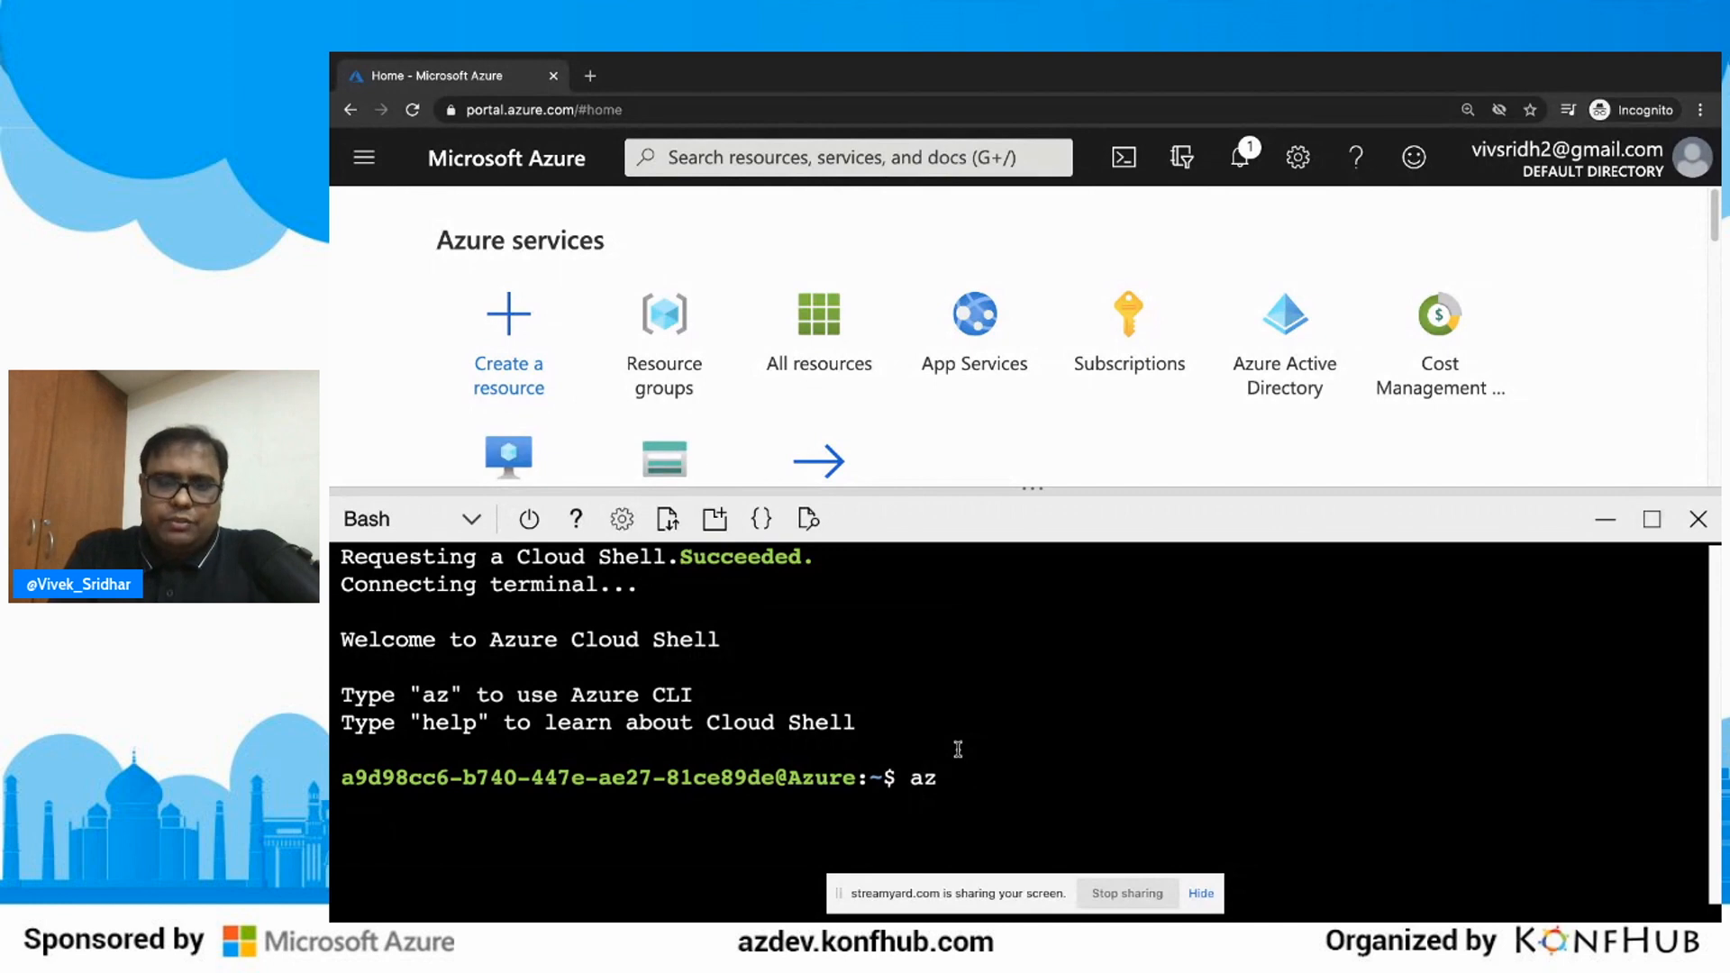
key(Return)
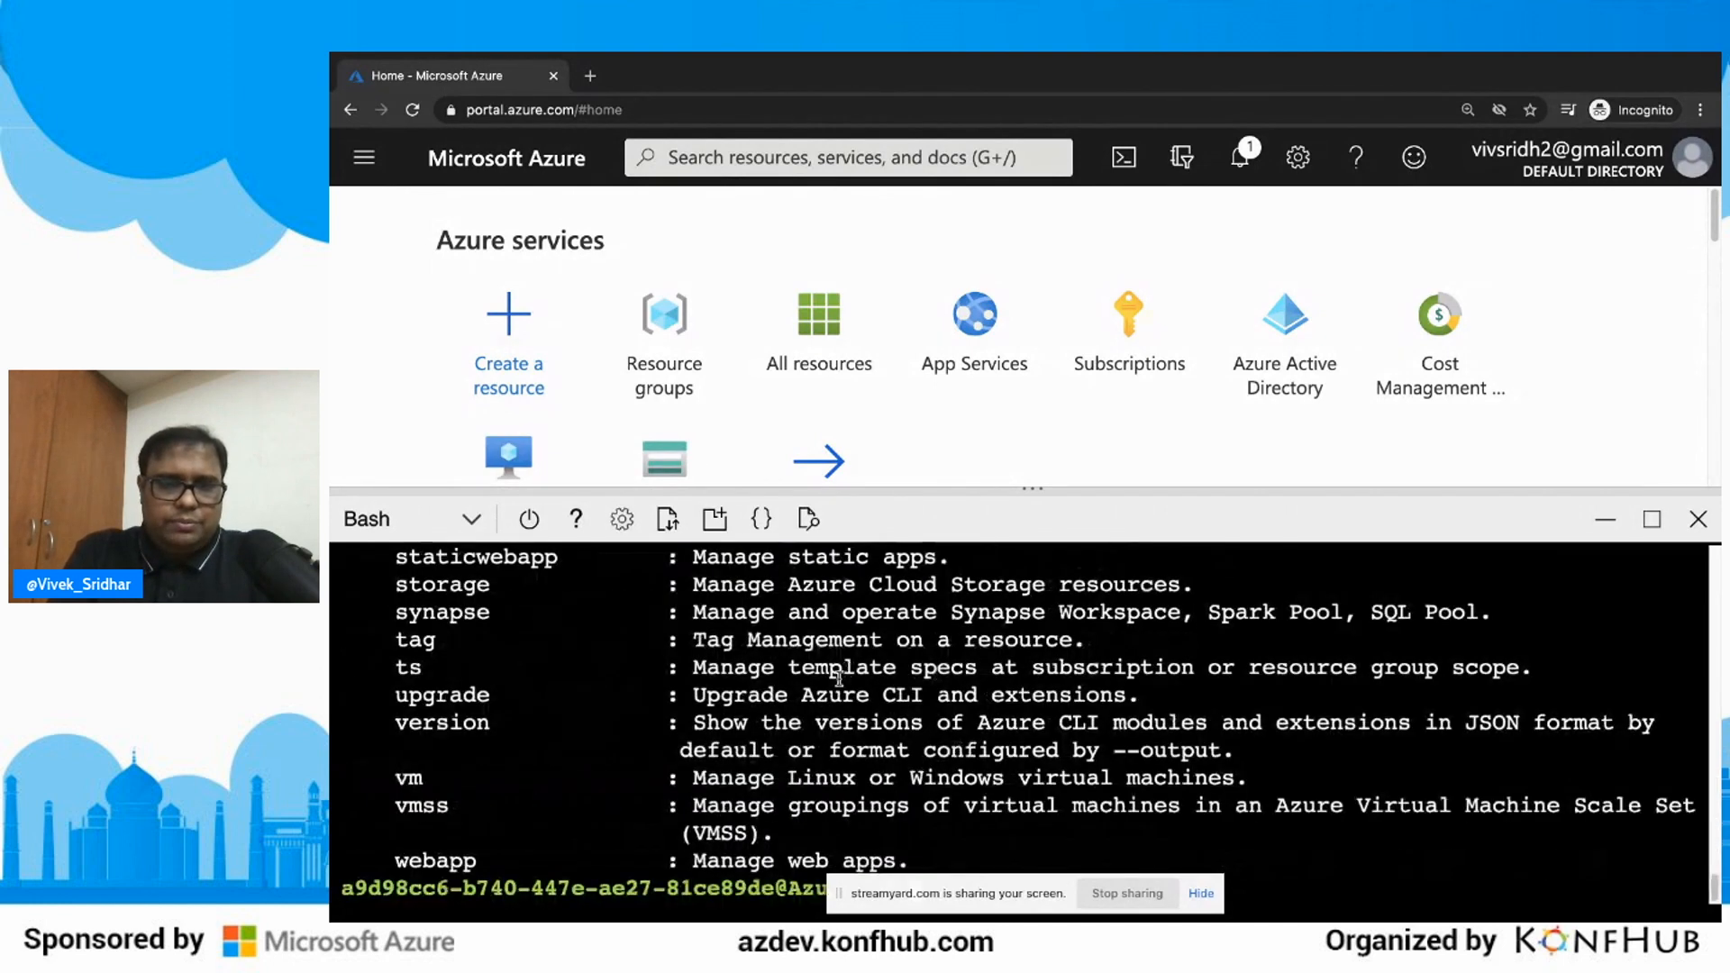
scroll(839, 678, up, 7)
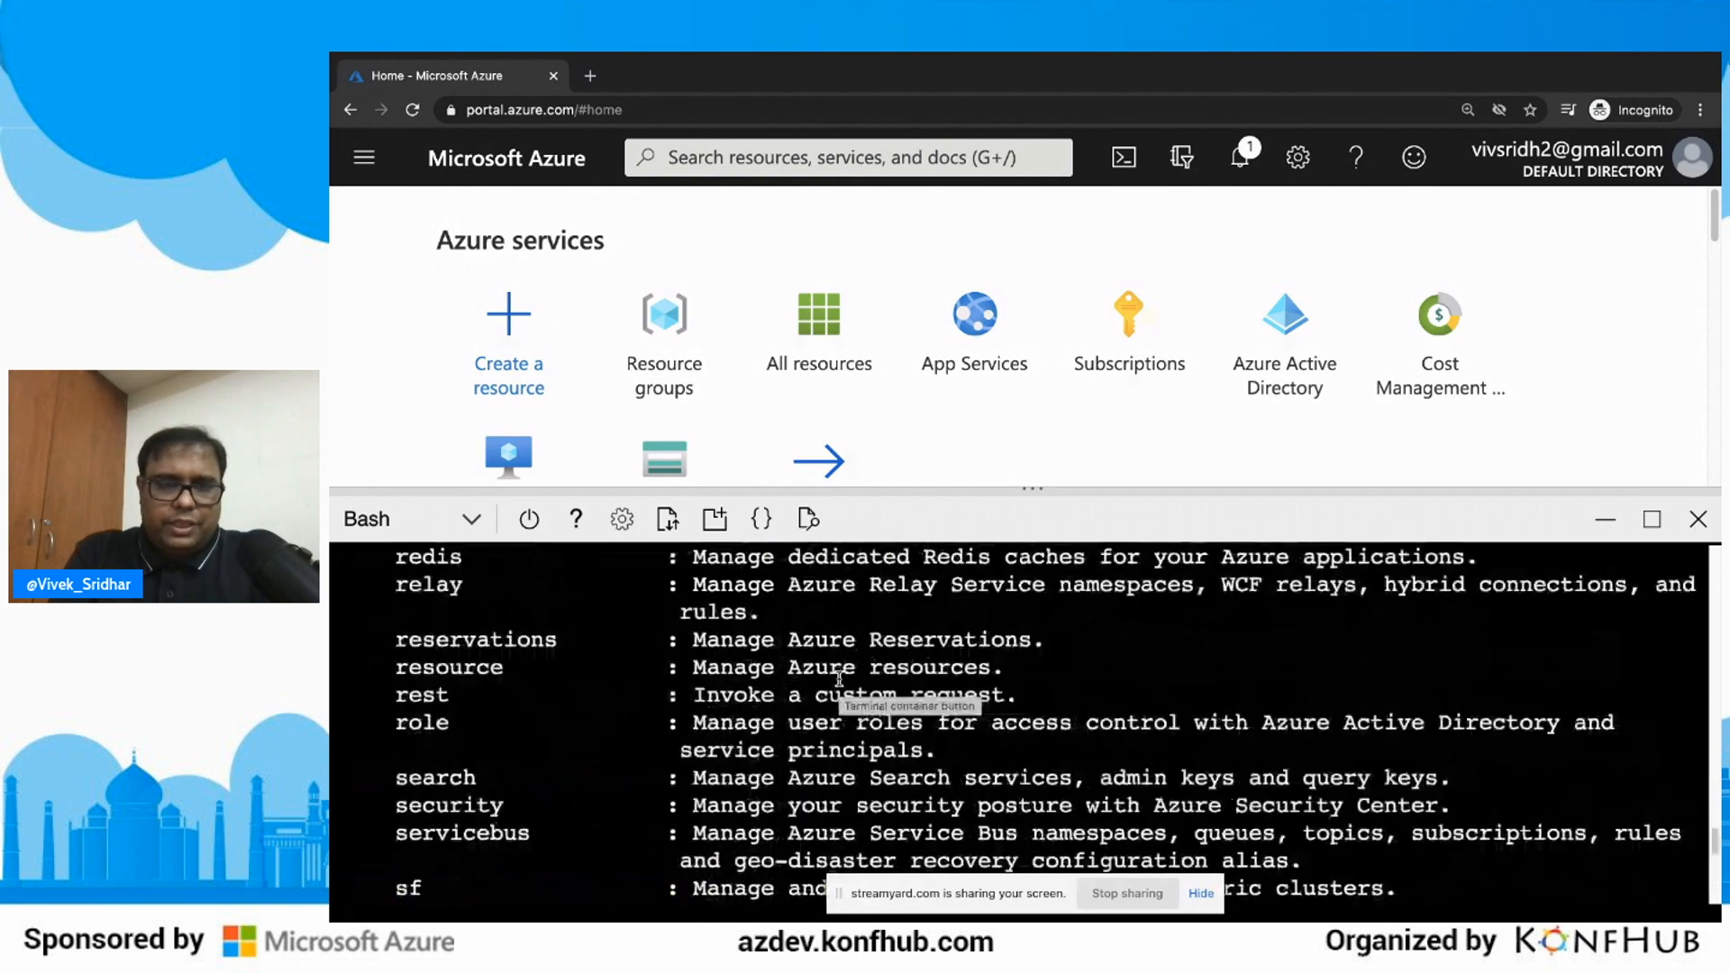
scroll(839, 677, down, 7)
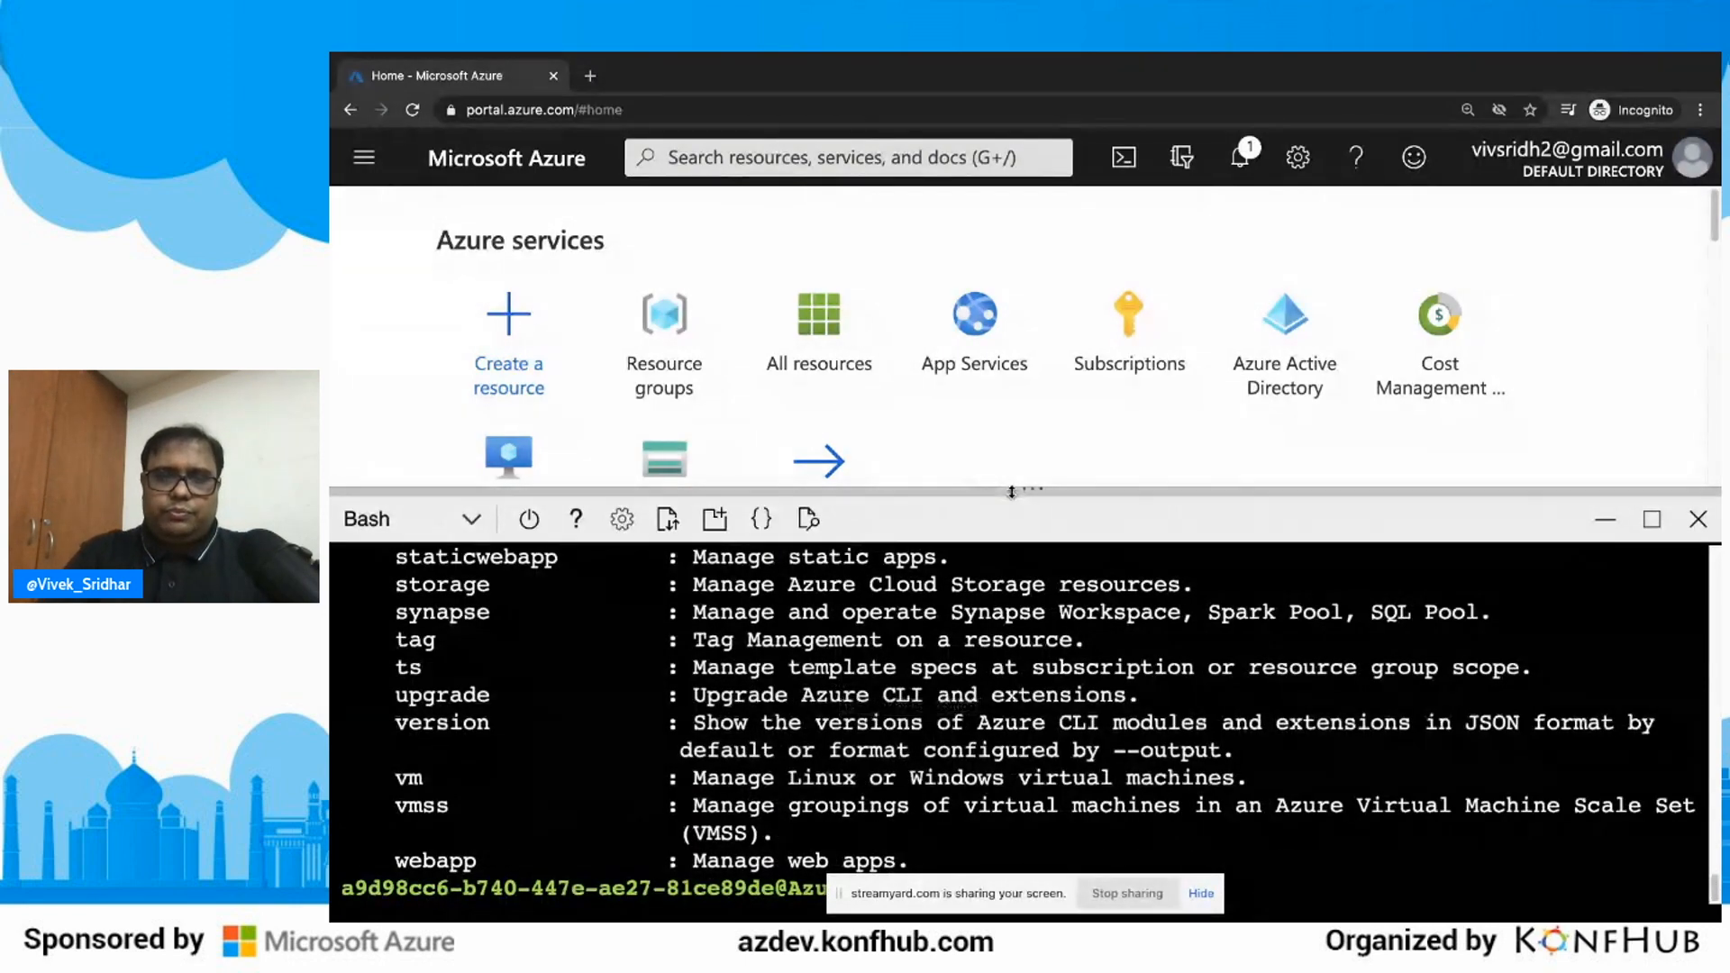
drag(1011, 491, 1011, 414)
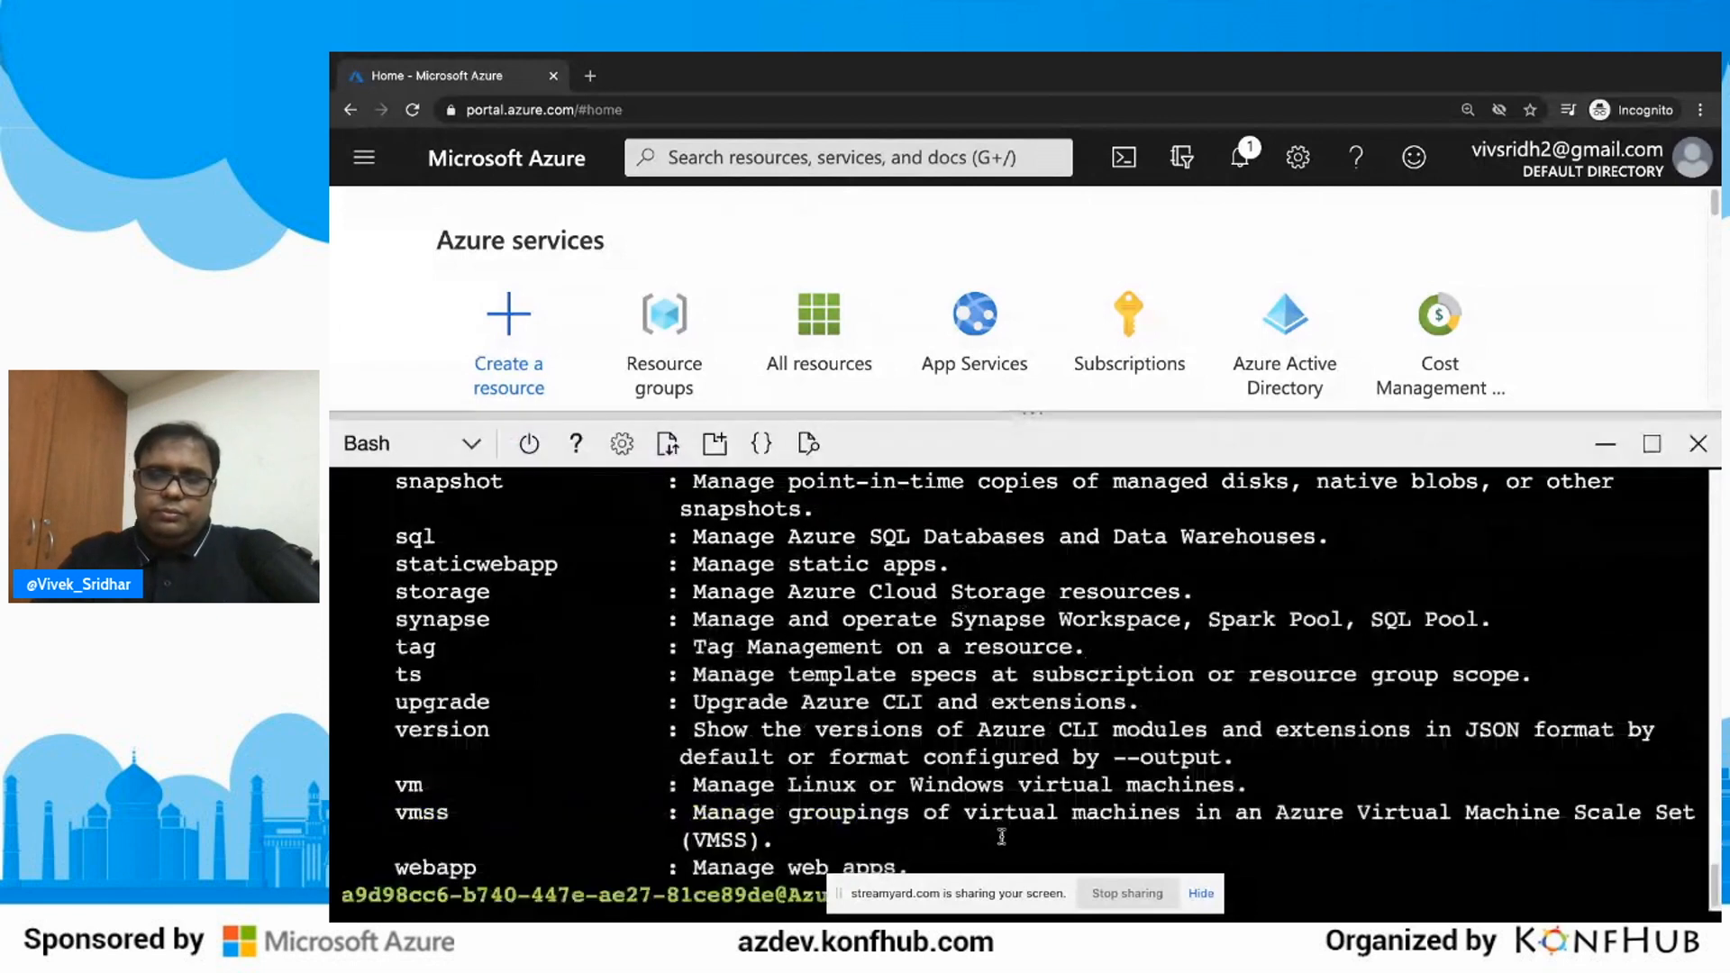
click(1201, 893)
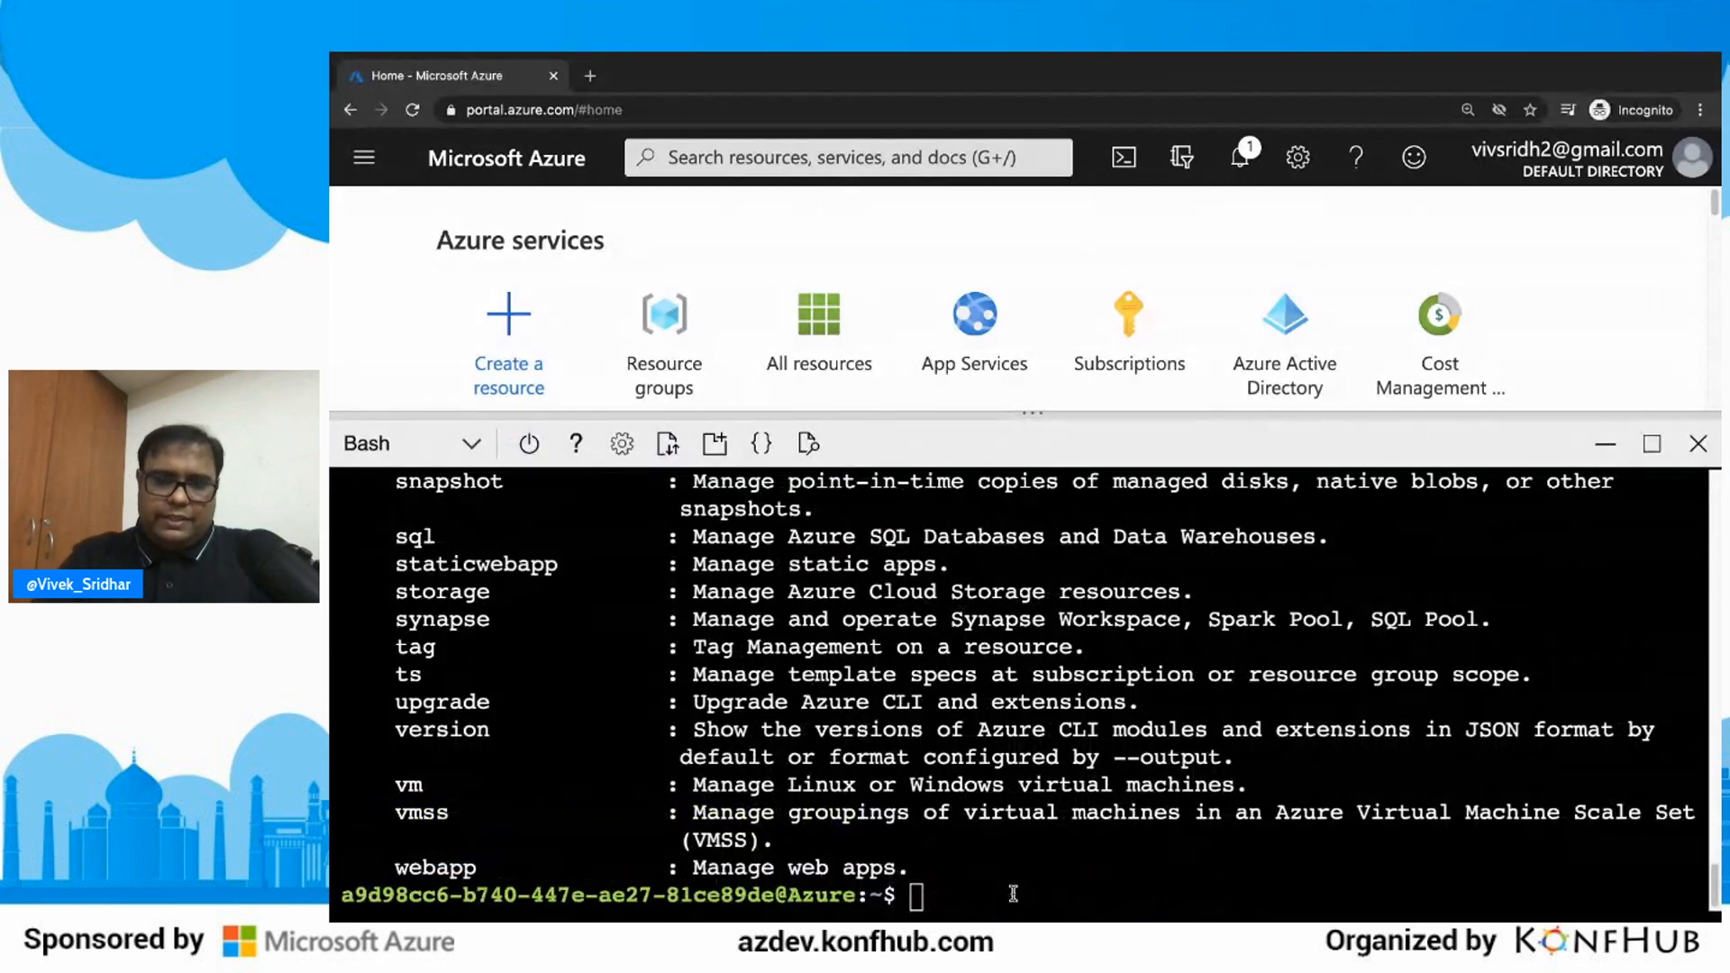
Step: Run az aks --help and look through the Kubernetes subcommands and usage examples
text(as)
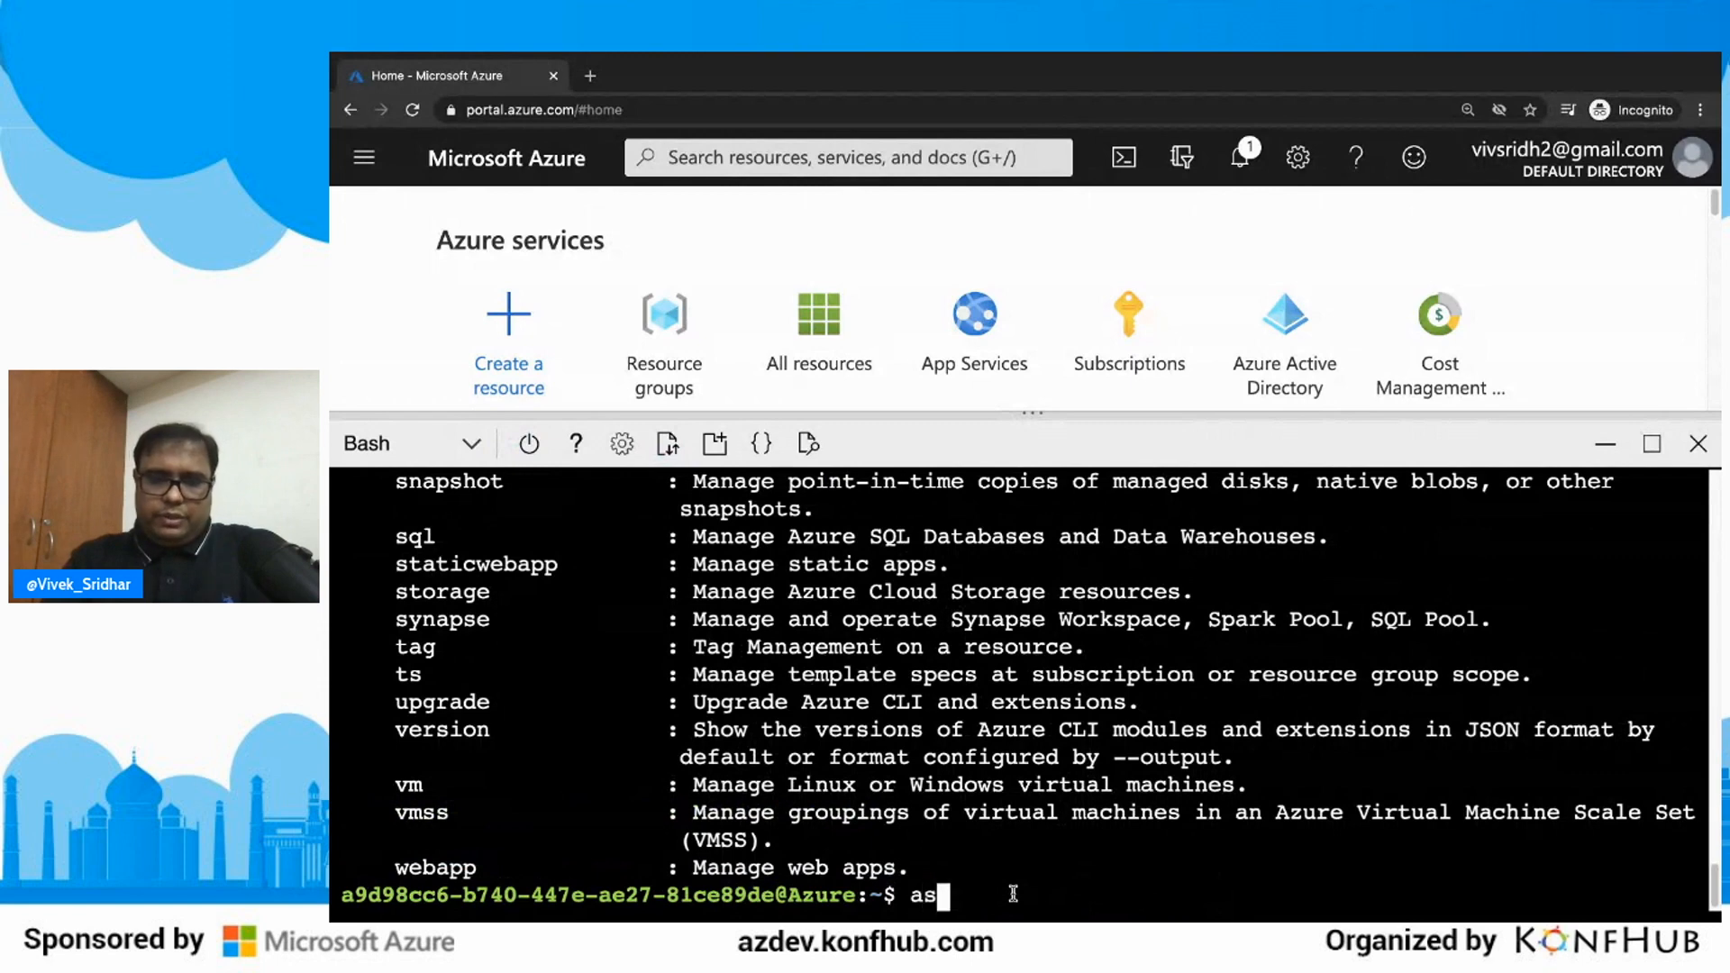
key(BackSpace)
key(BackSpace)
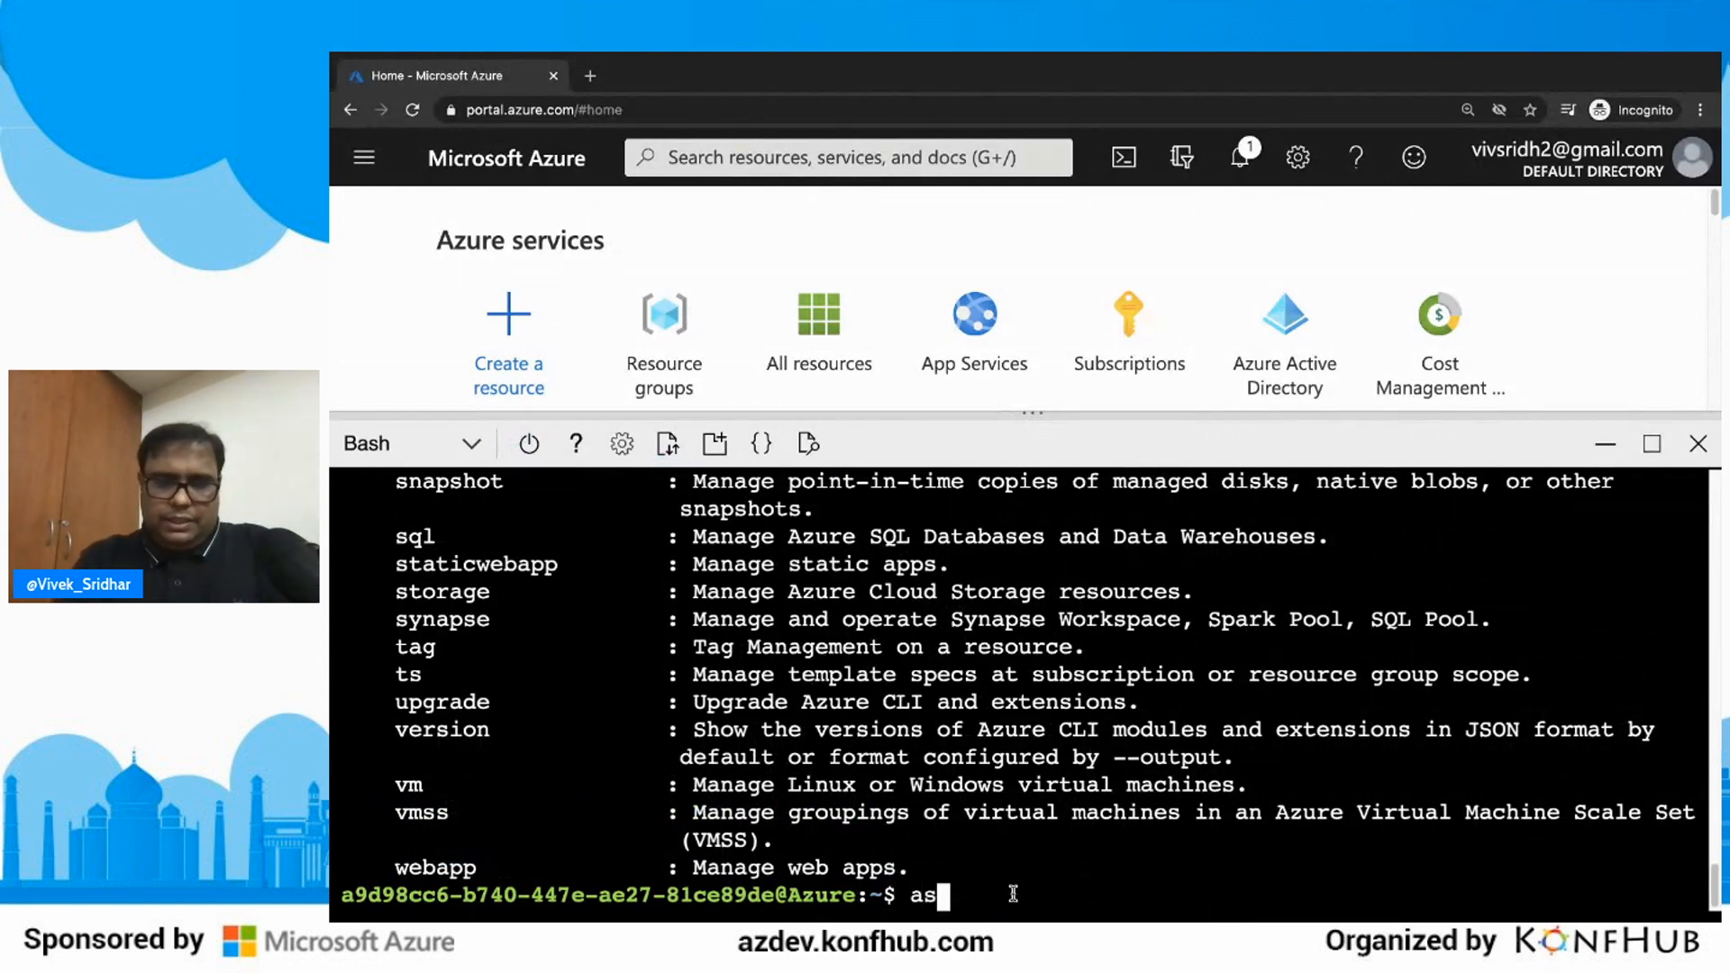
text(z aks)
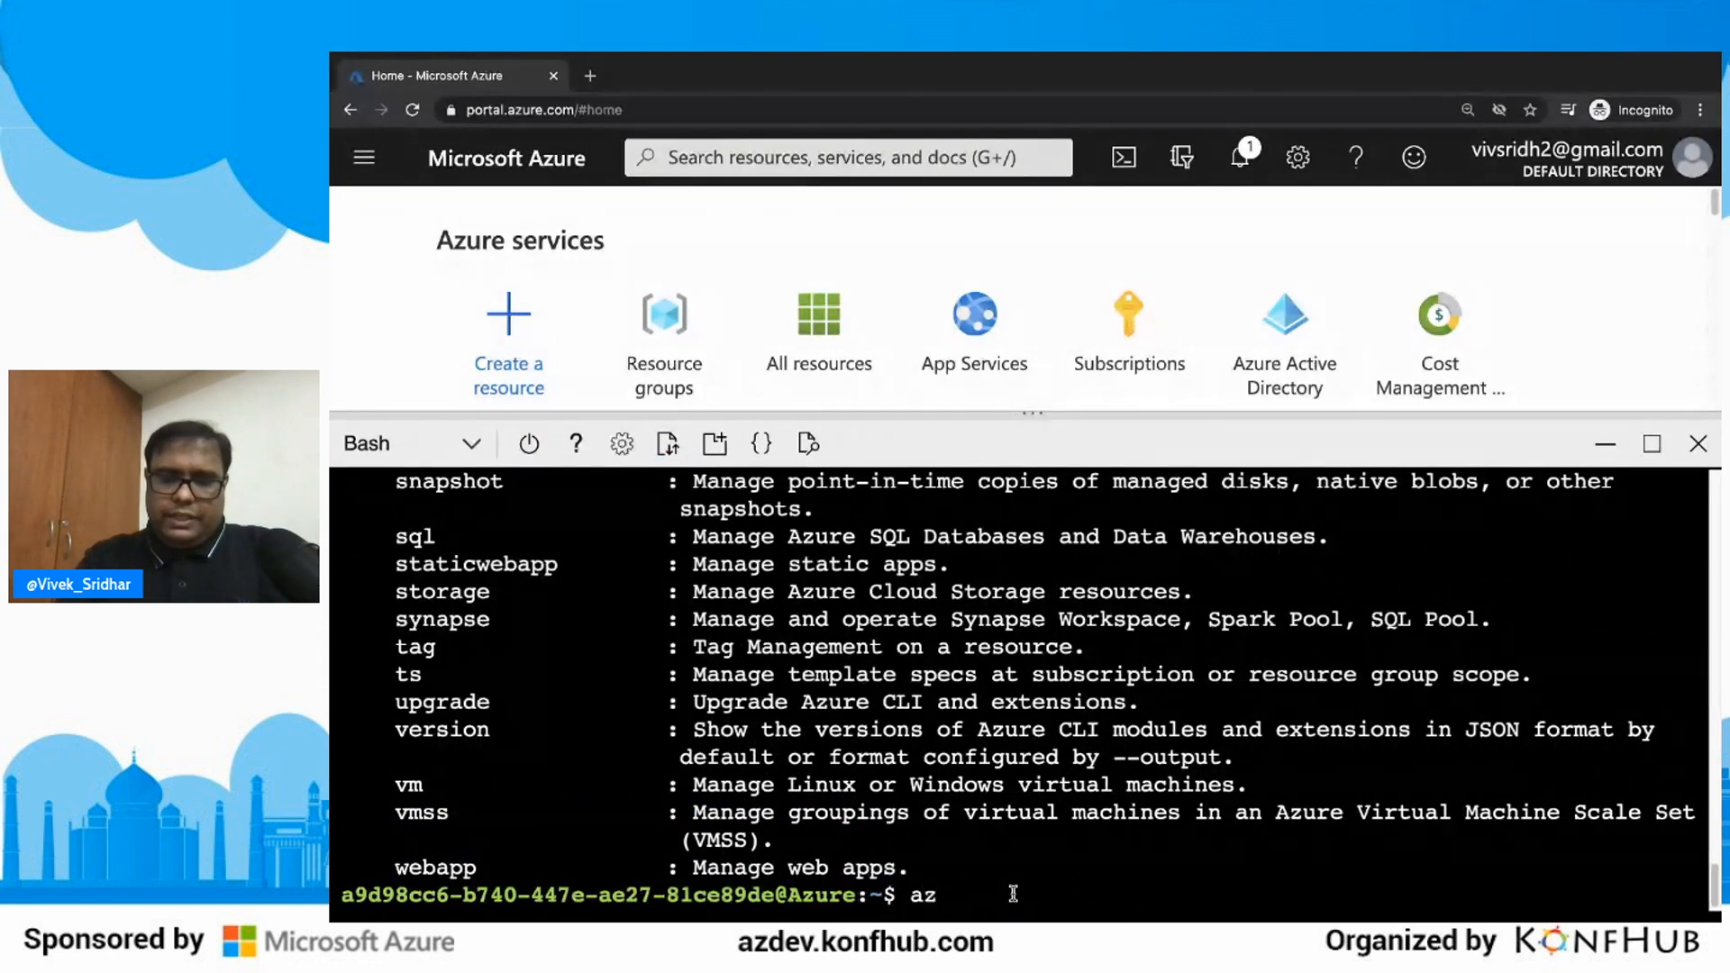
text( --help)
key(Return)
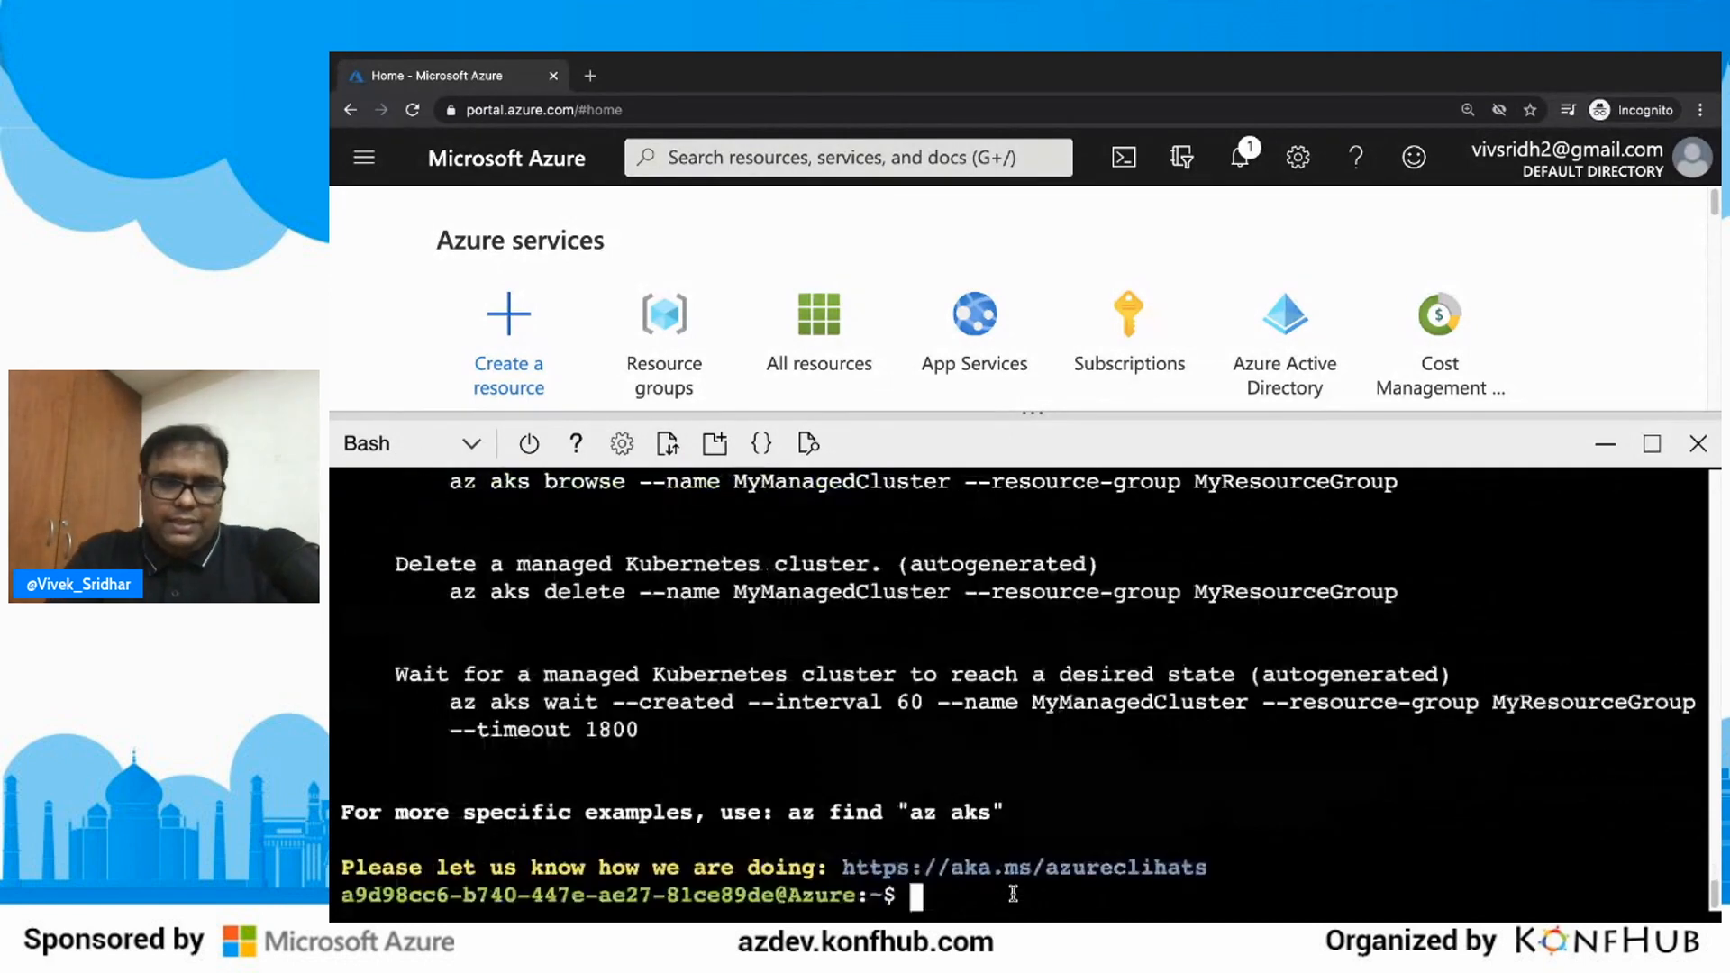
scroll(770, 666, up, 5)
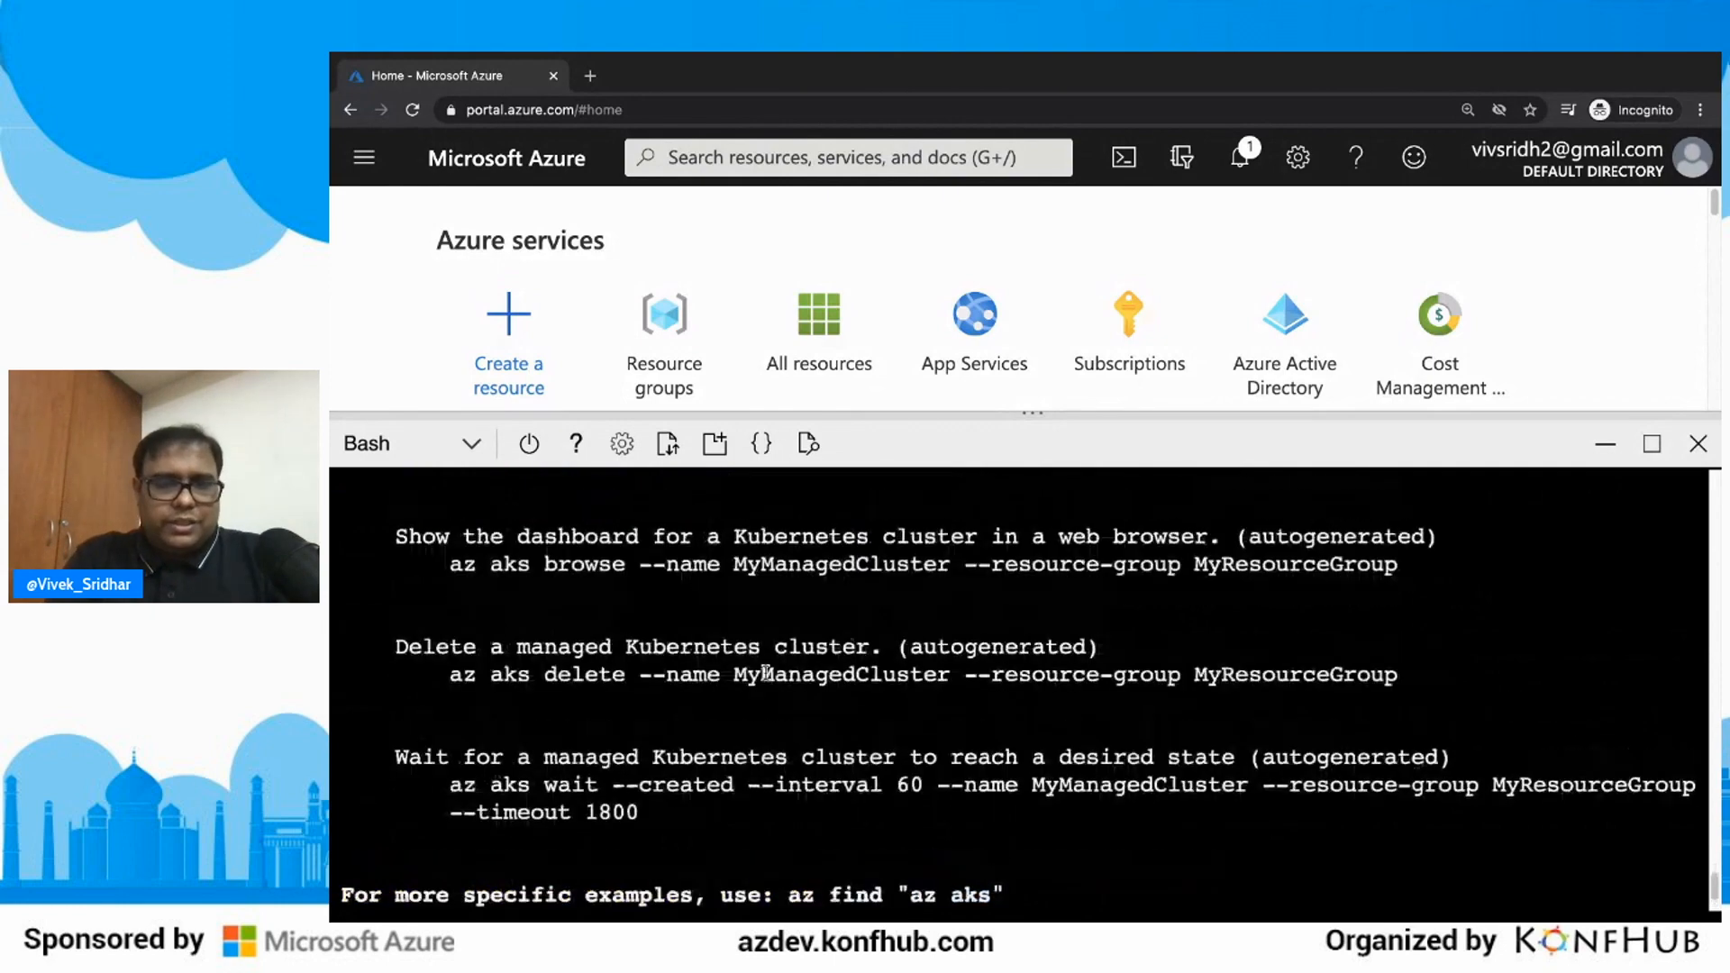
scroll(766, 672, up, 4)
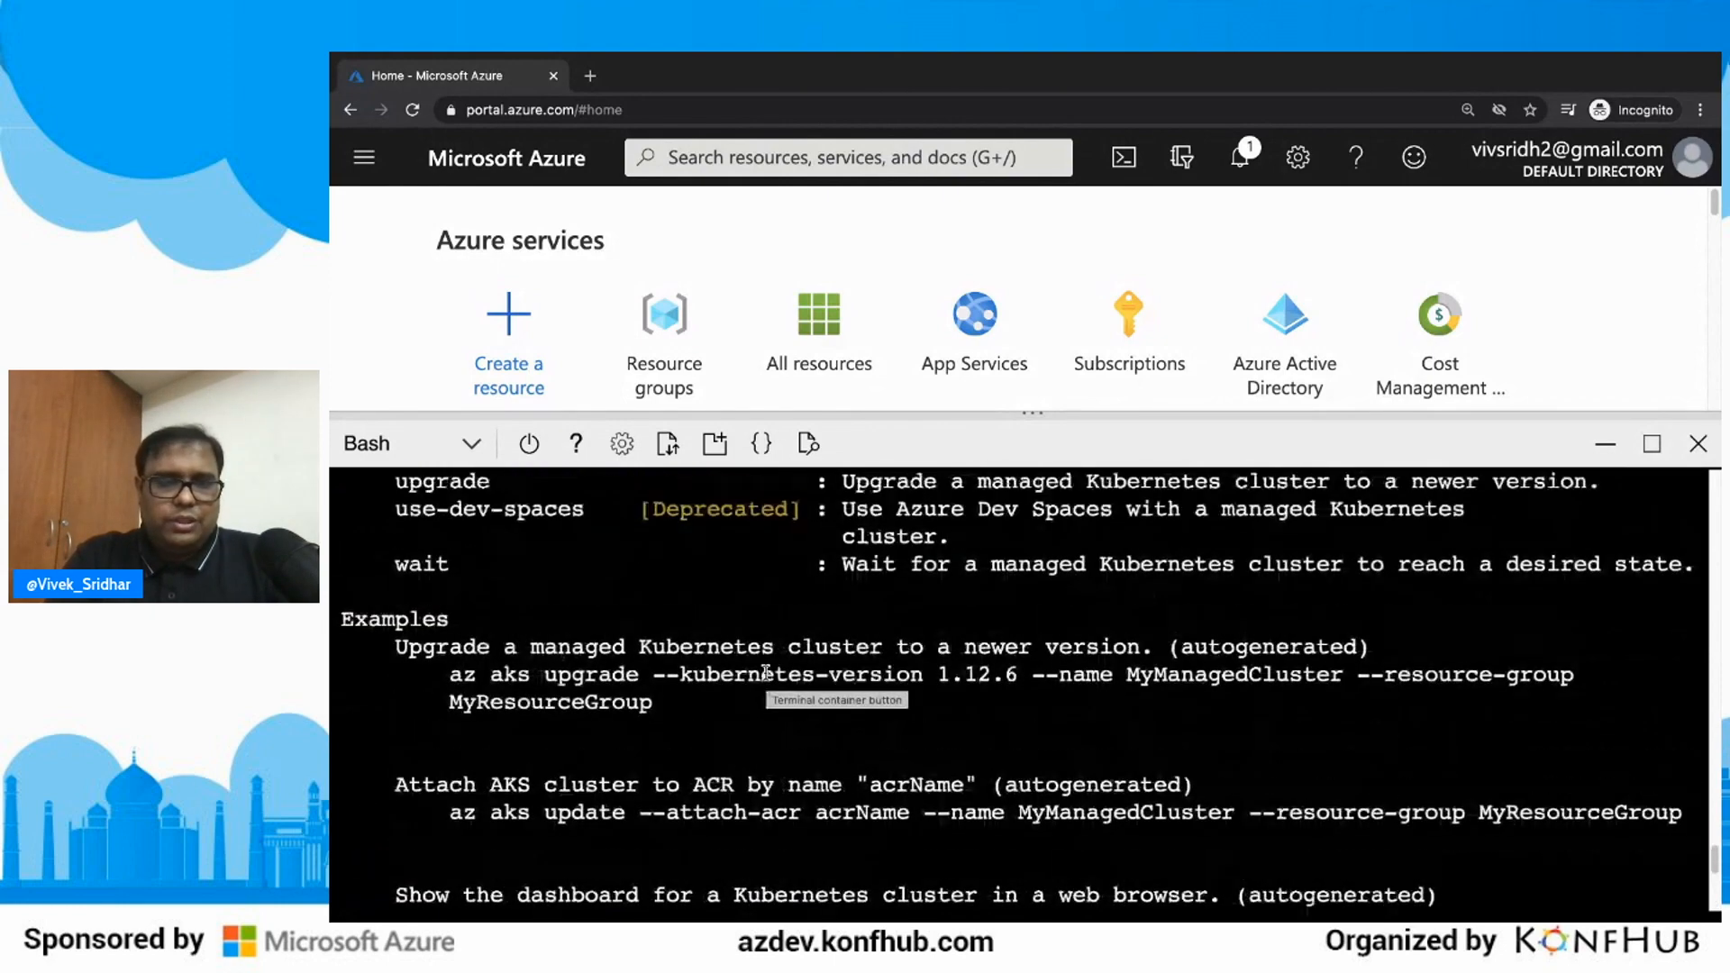
scroll(765, 672, up, 3)
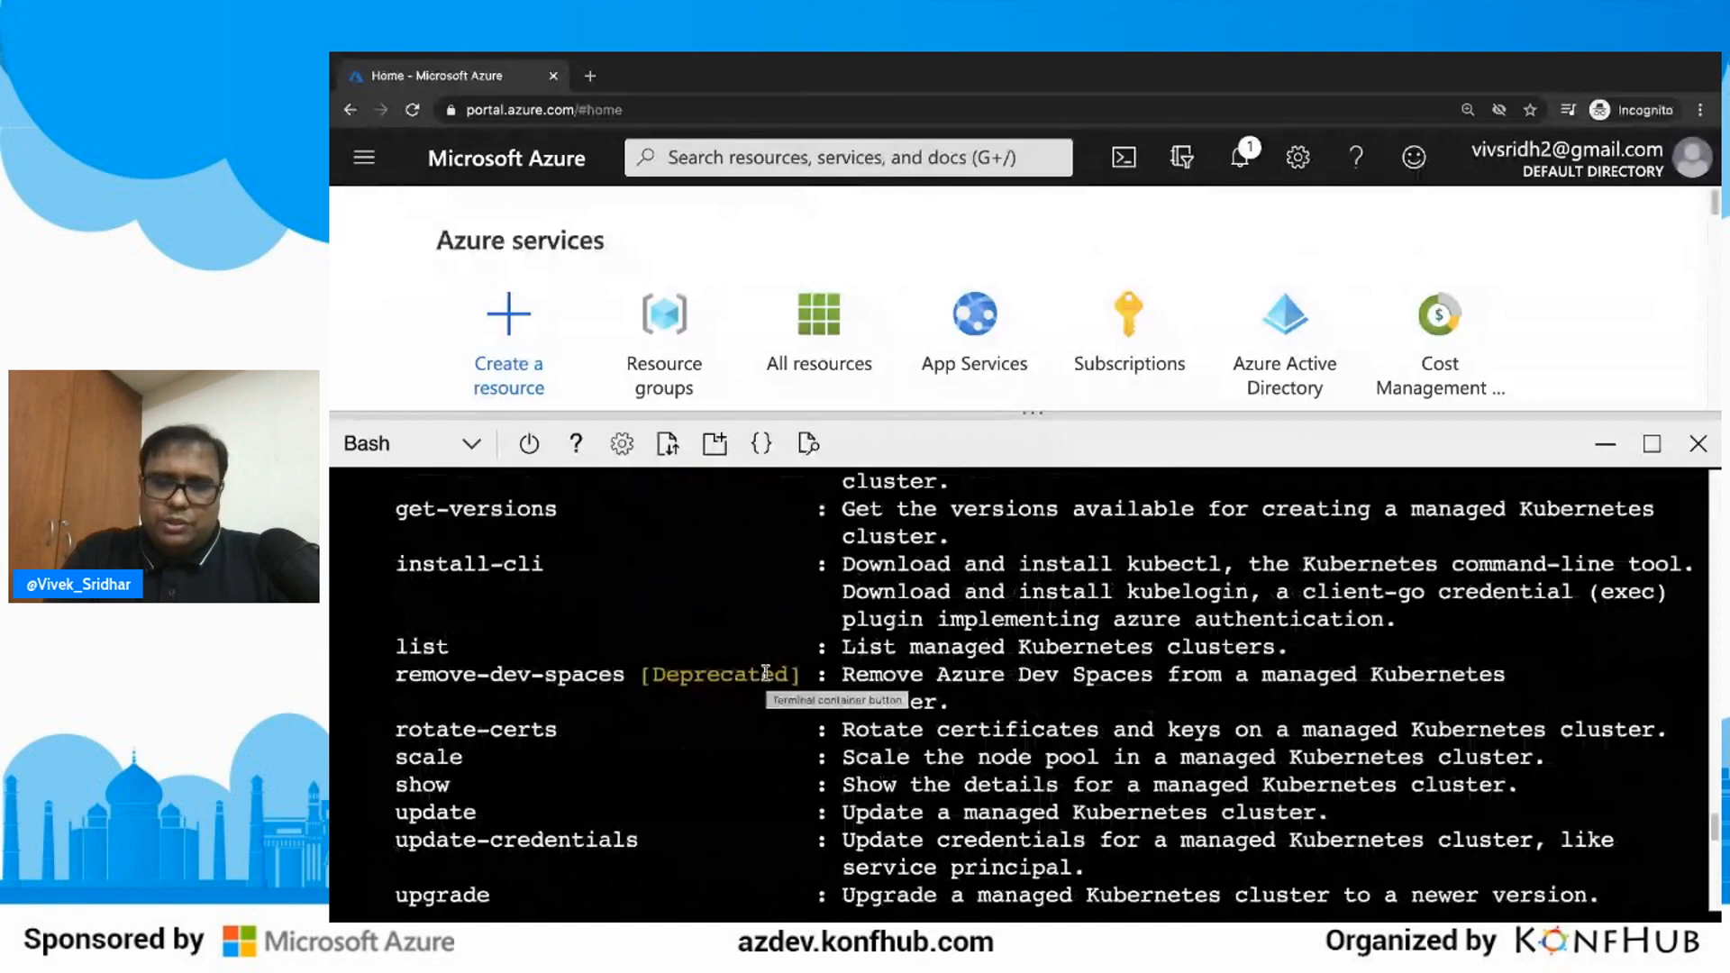
scroll(766, 672, up, 2)
scroll(766, 672, down, 15)
Step: Clear the terminal and run docker to list its available commands
text(clear)
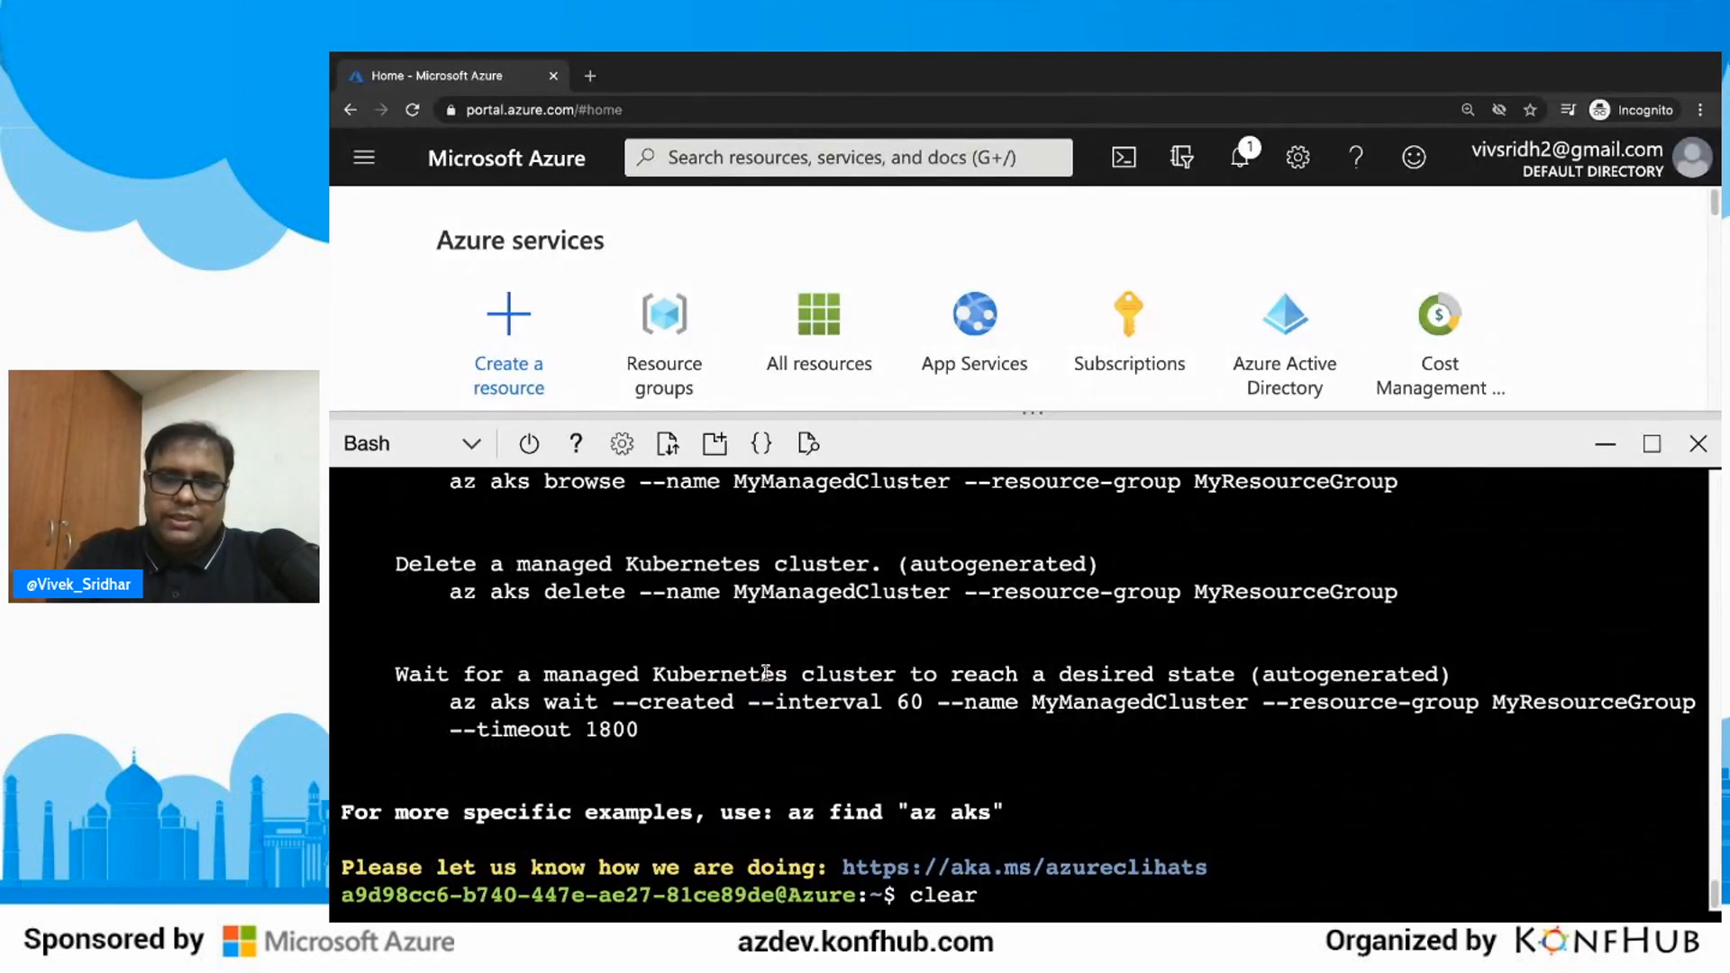
key(Return)
text(az)
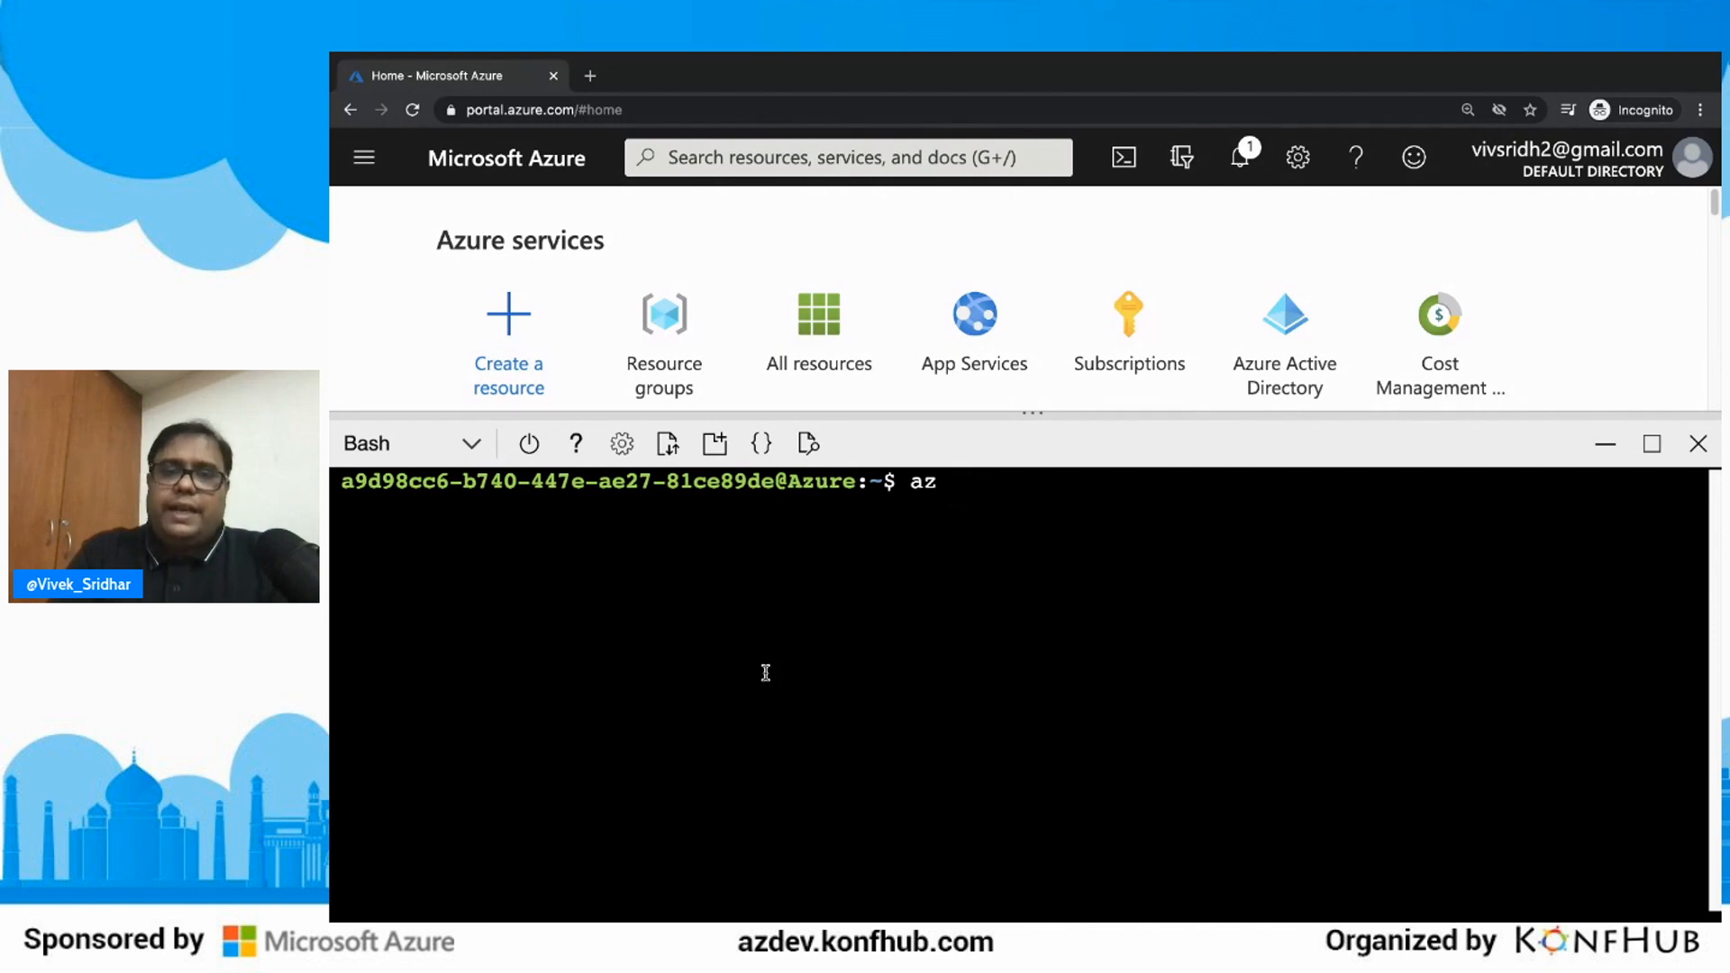
key(BackSpace)
key(BackSpace)
key(BackSpace)
text(docker)
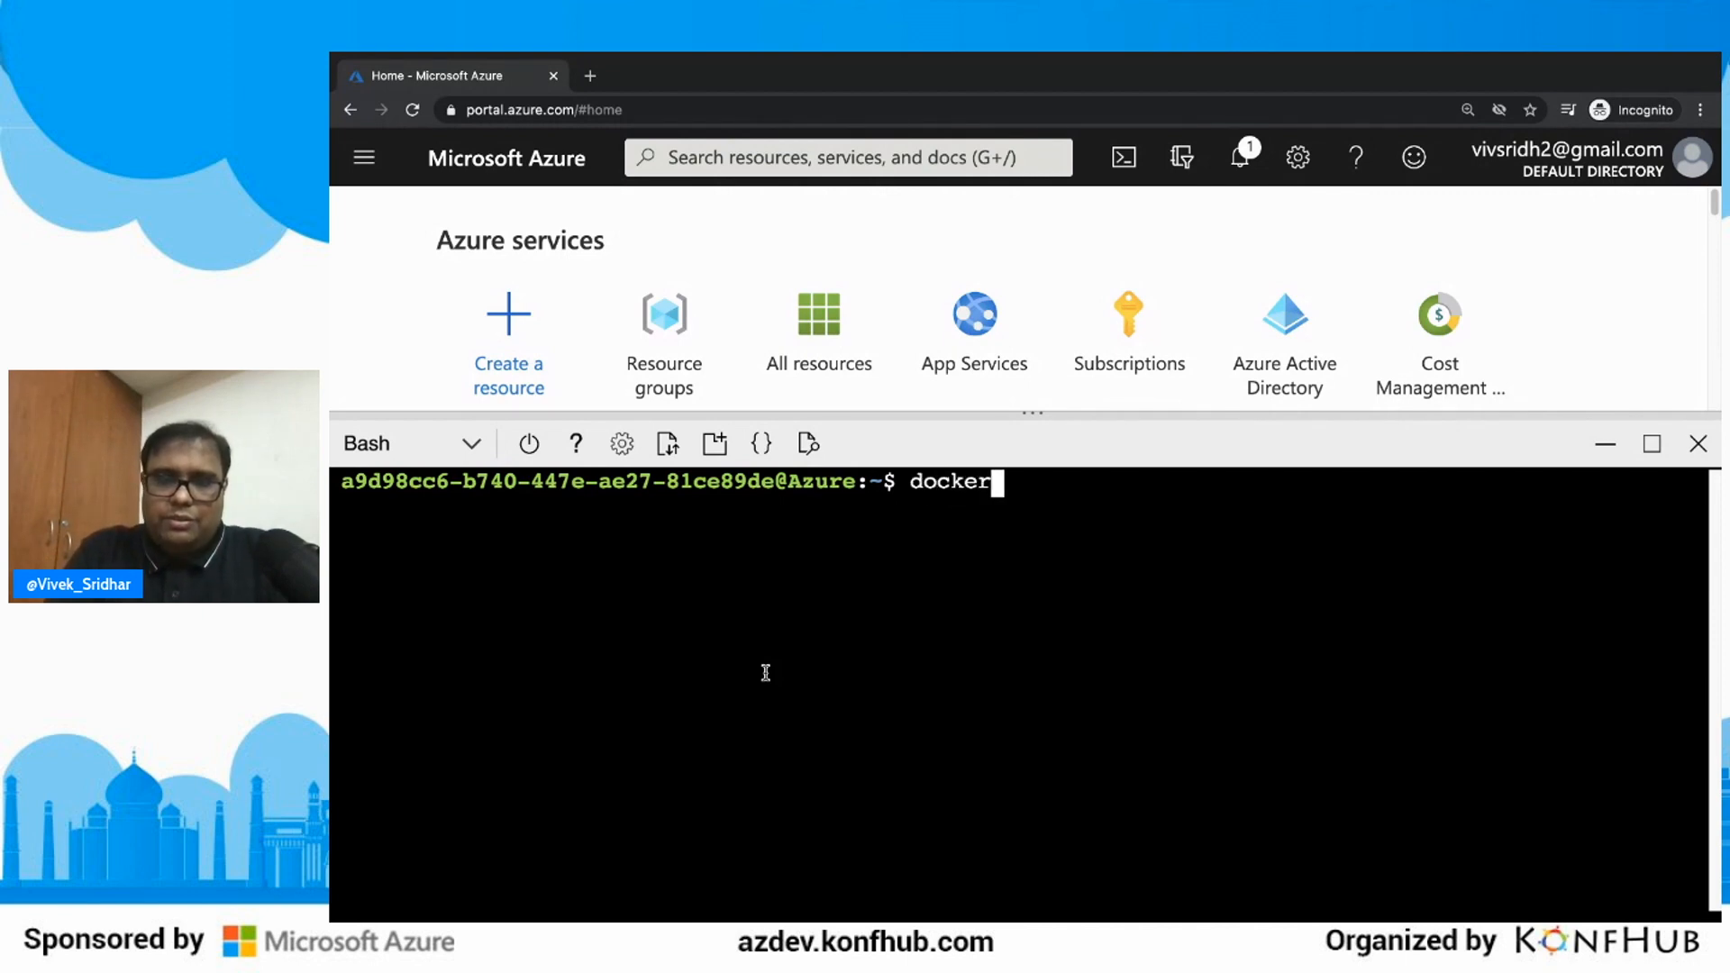
key(Return)
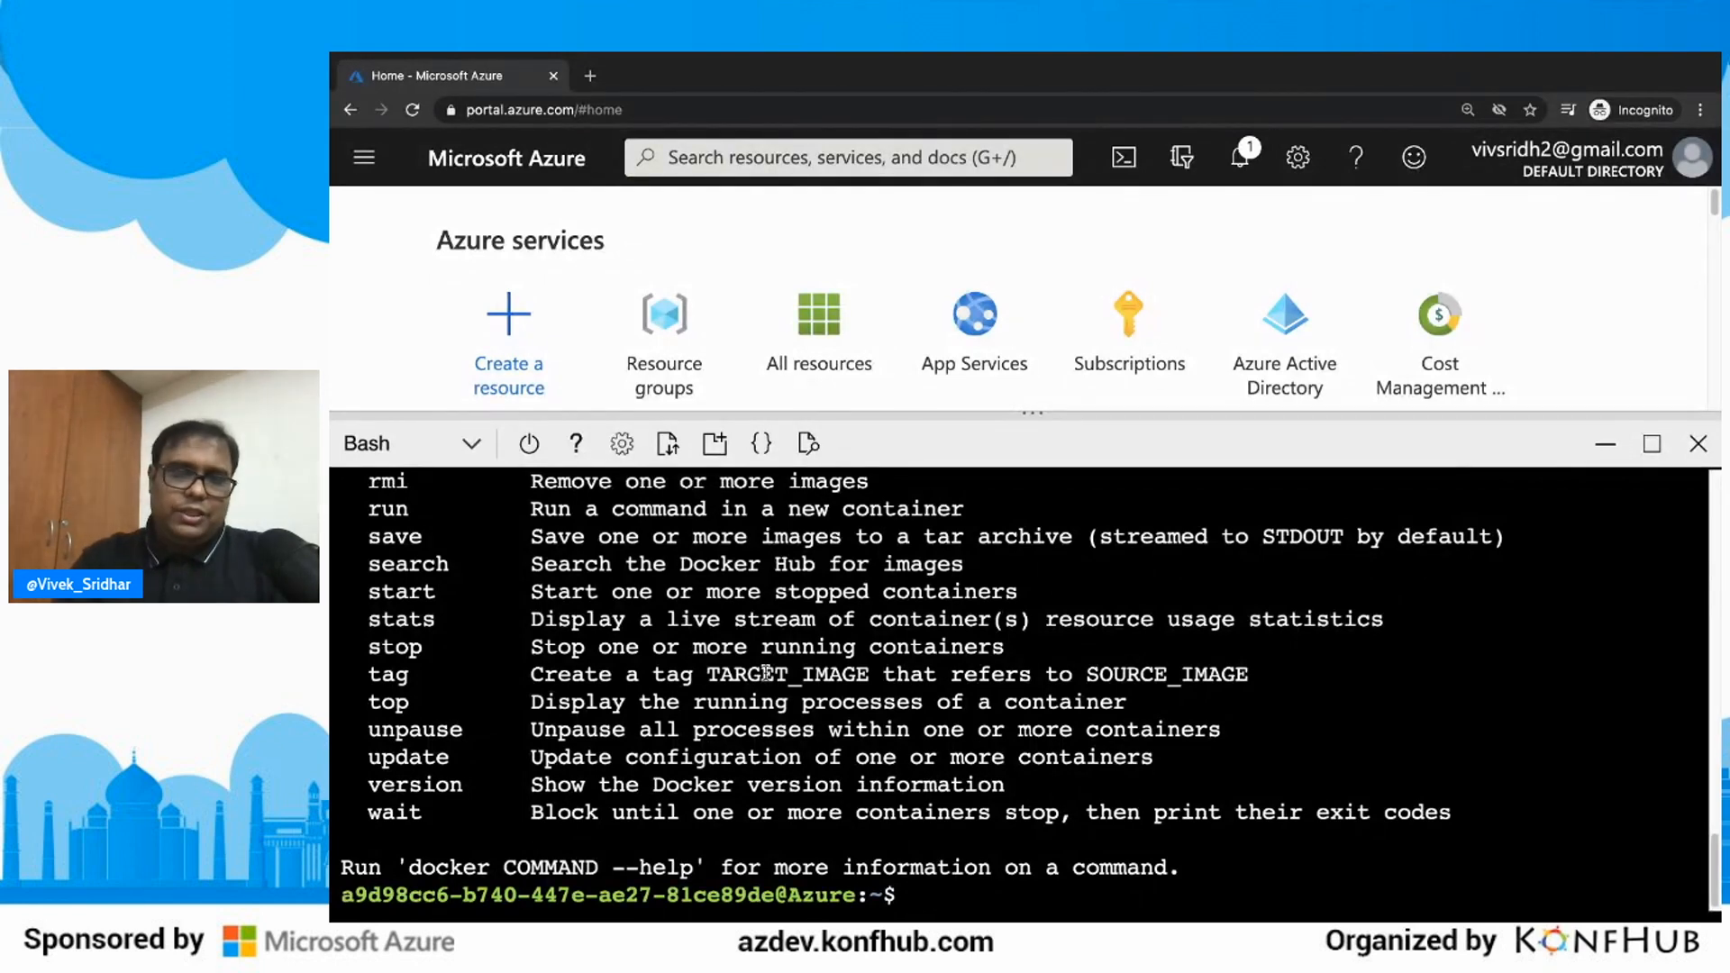
Step: Enter git clone at the prompt without running it and close Cloud Shell
text(git )
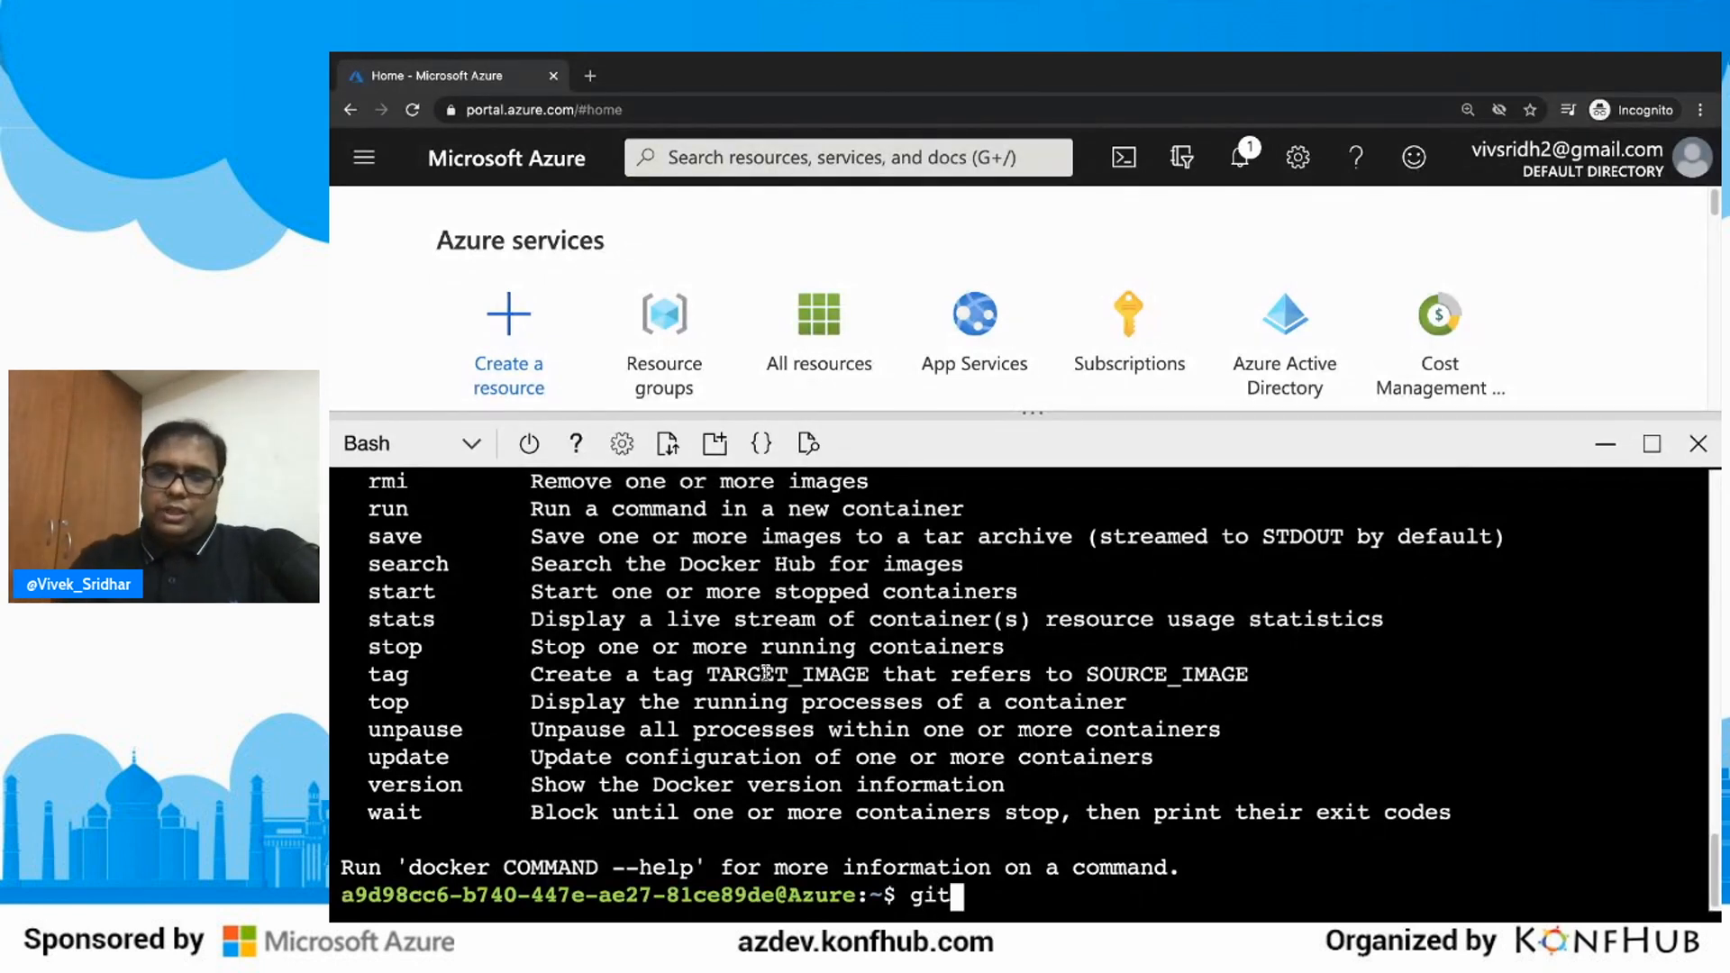
text(clone)
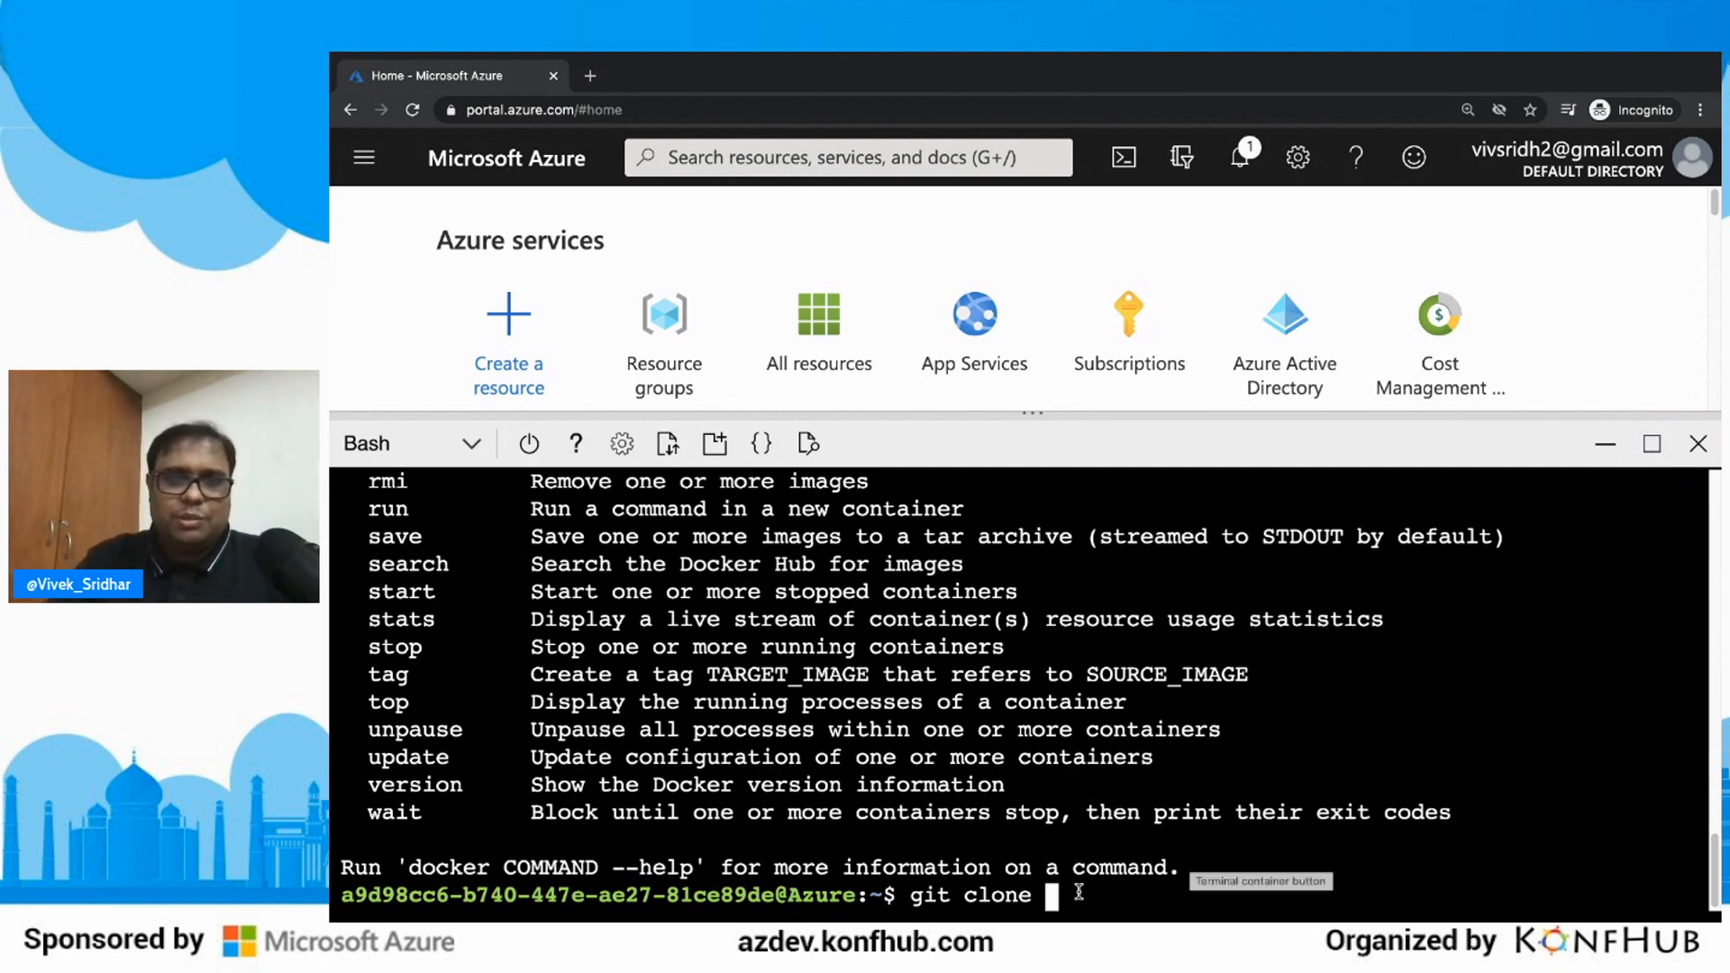
click(1698, 443)
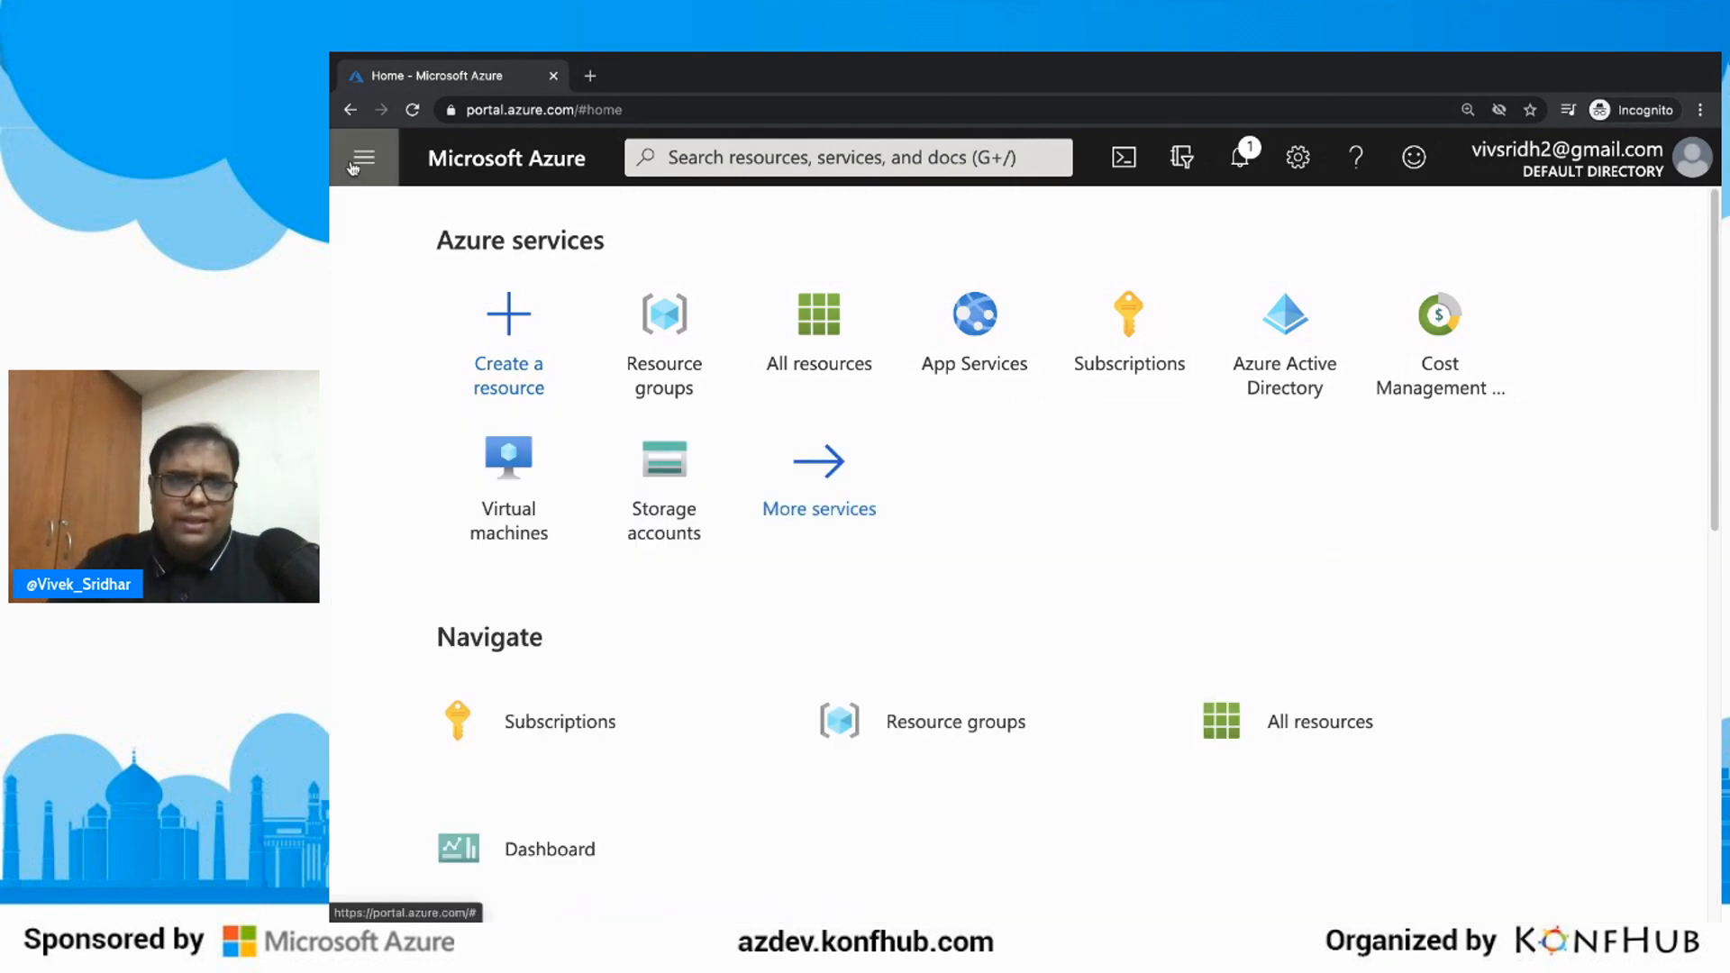
Step: Start creating a Web App from the popular marketplace resources
click(352, 166)
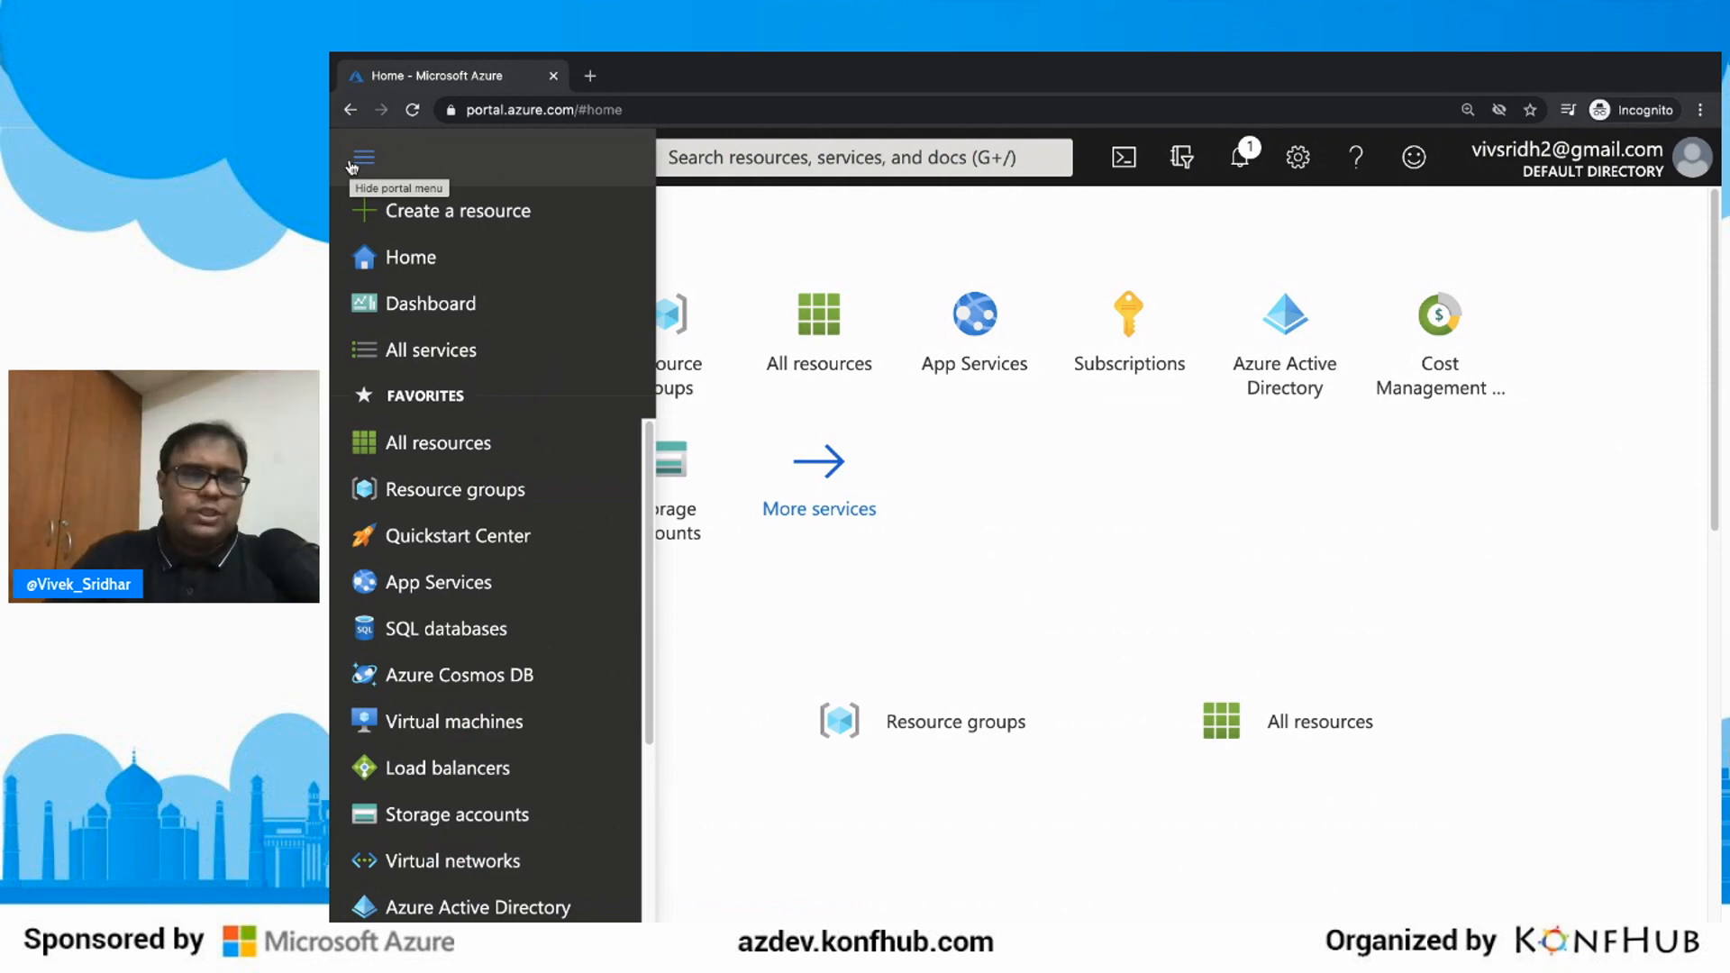
click(420, 223)
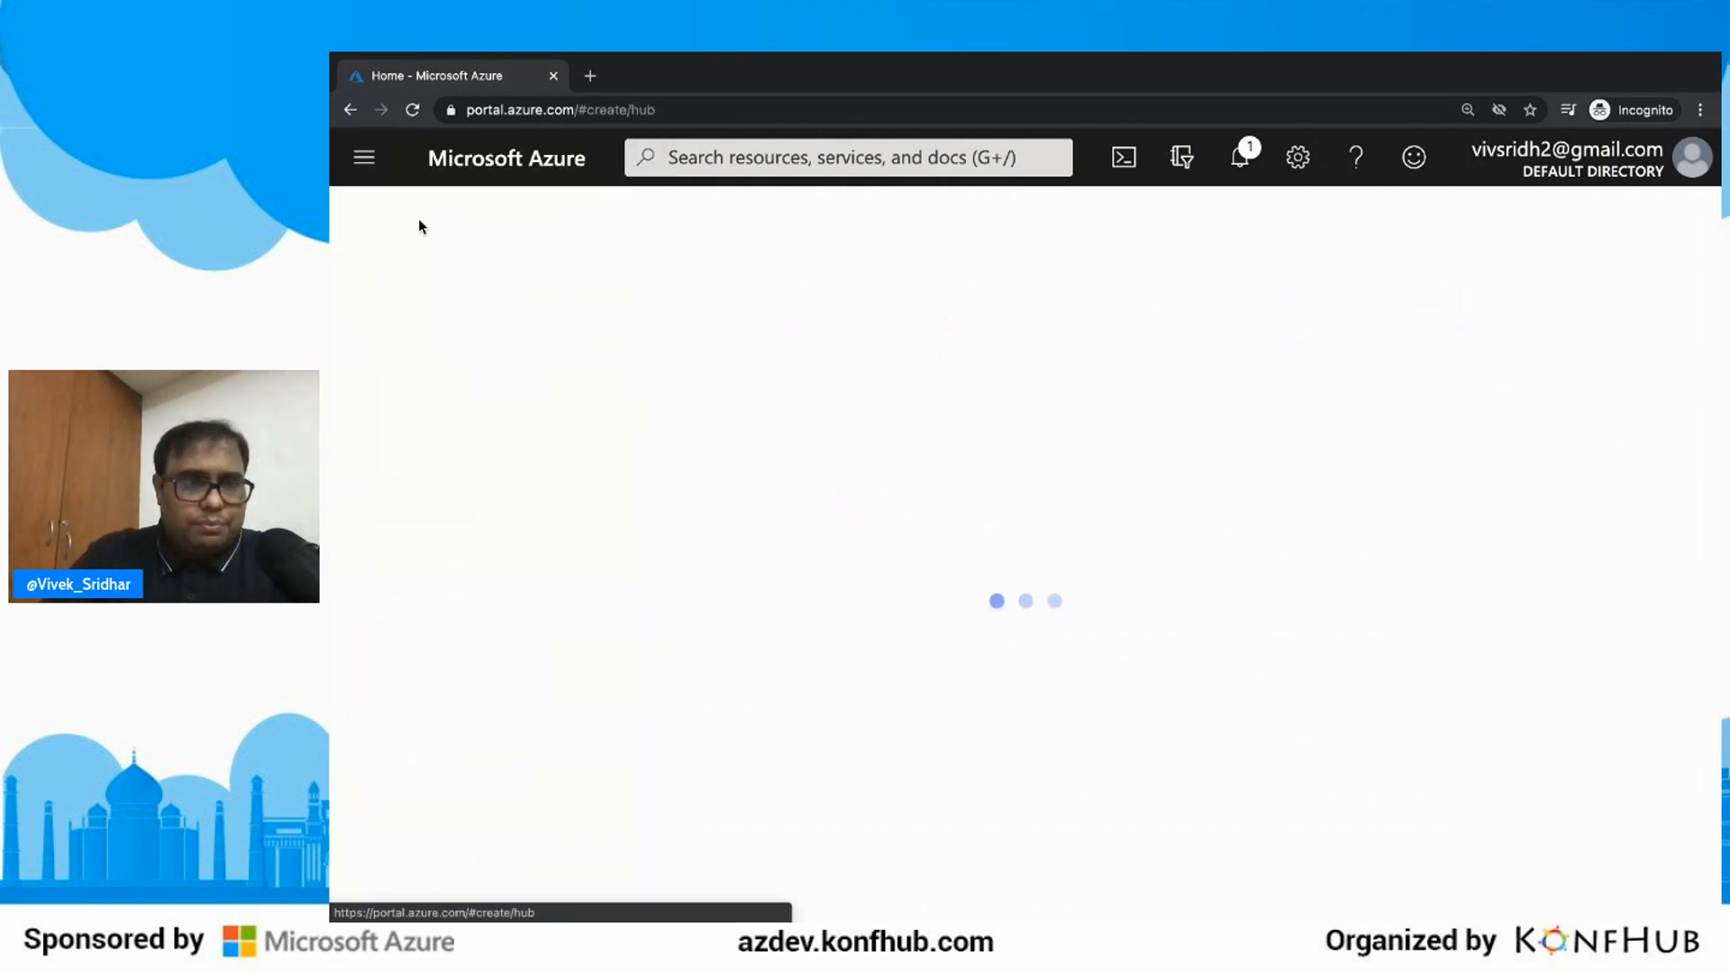
scroll(757, 365, down, 2)
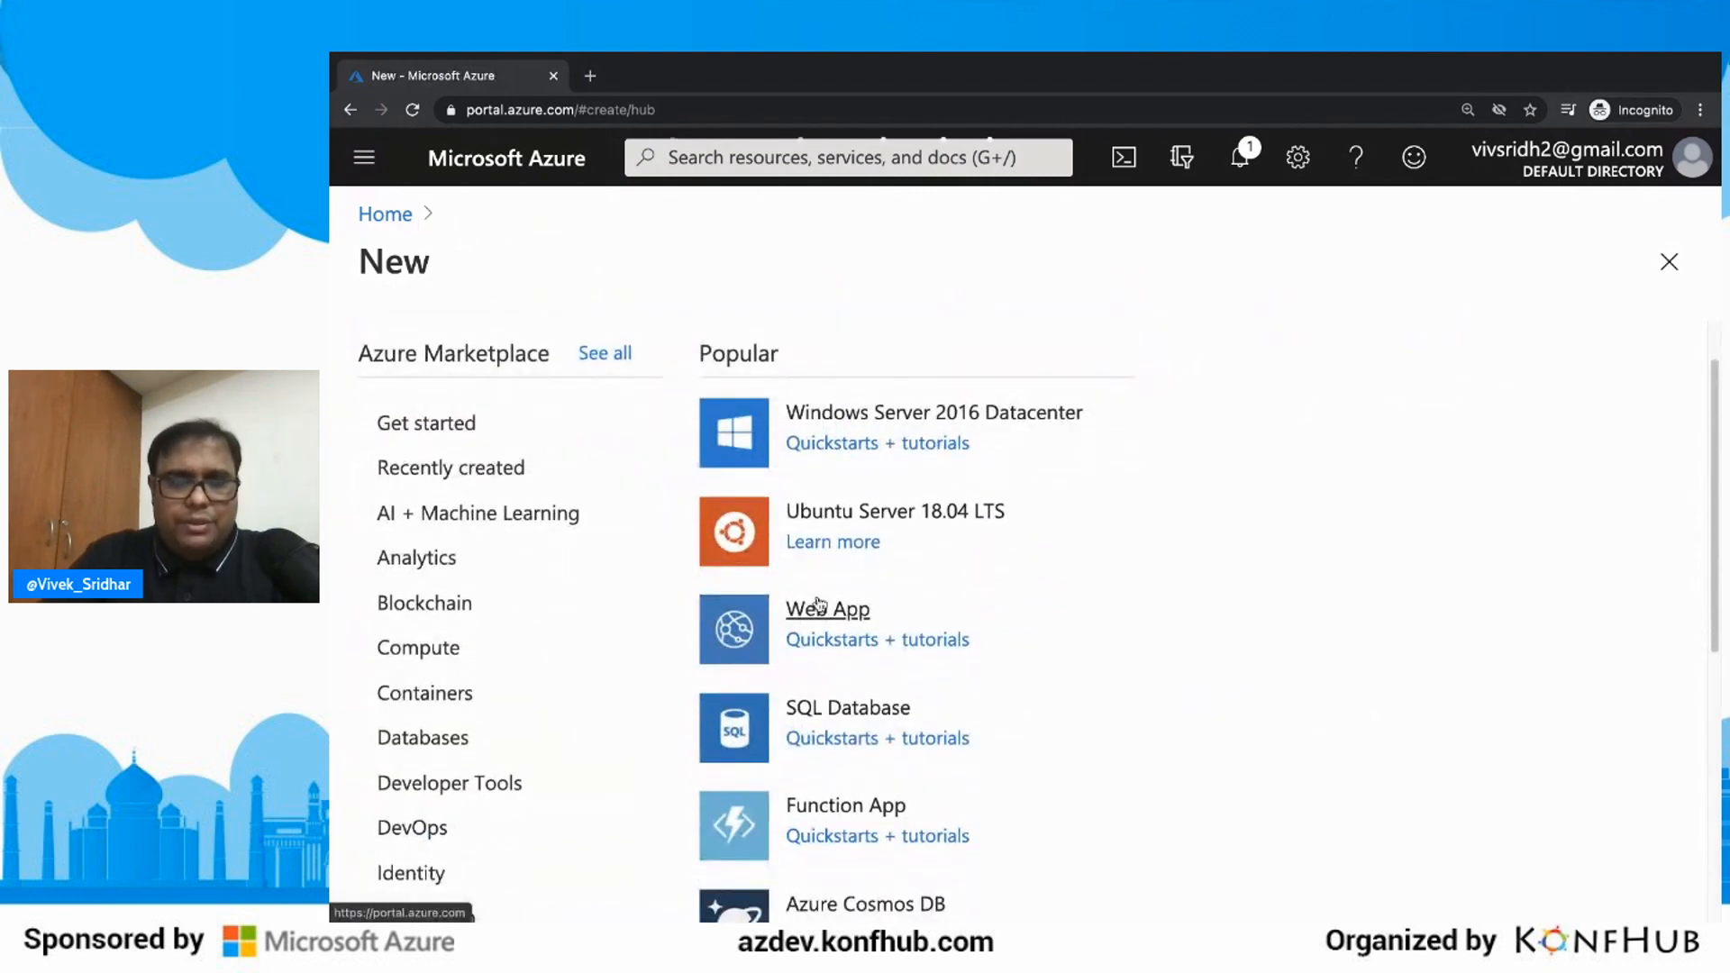
click(820, 609)
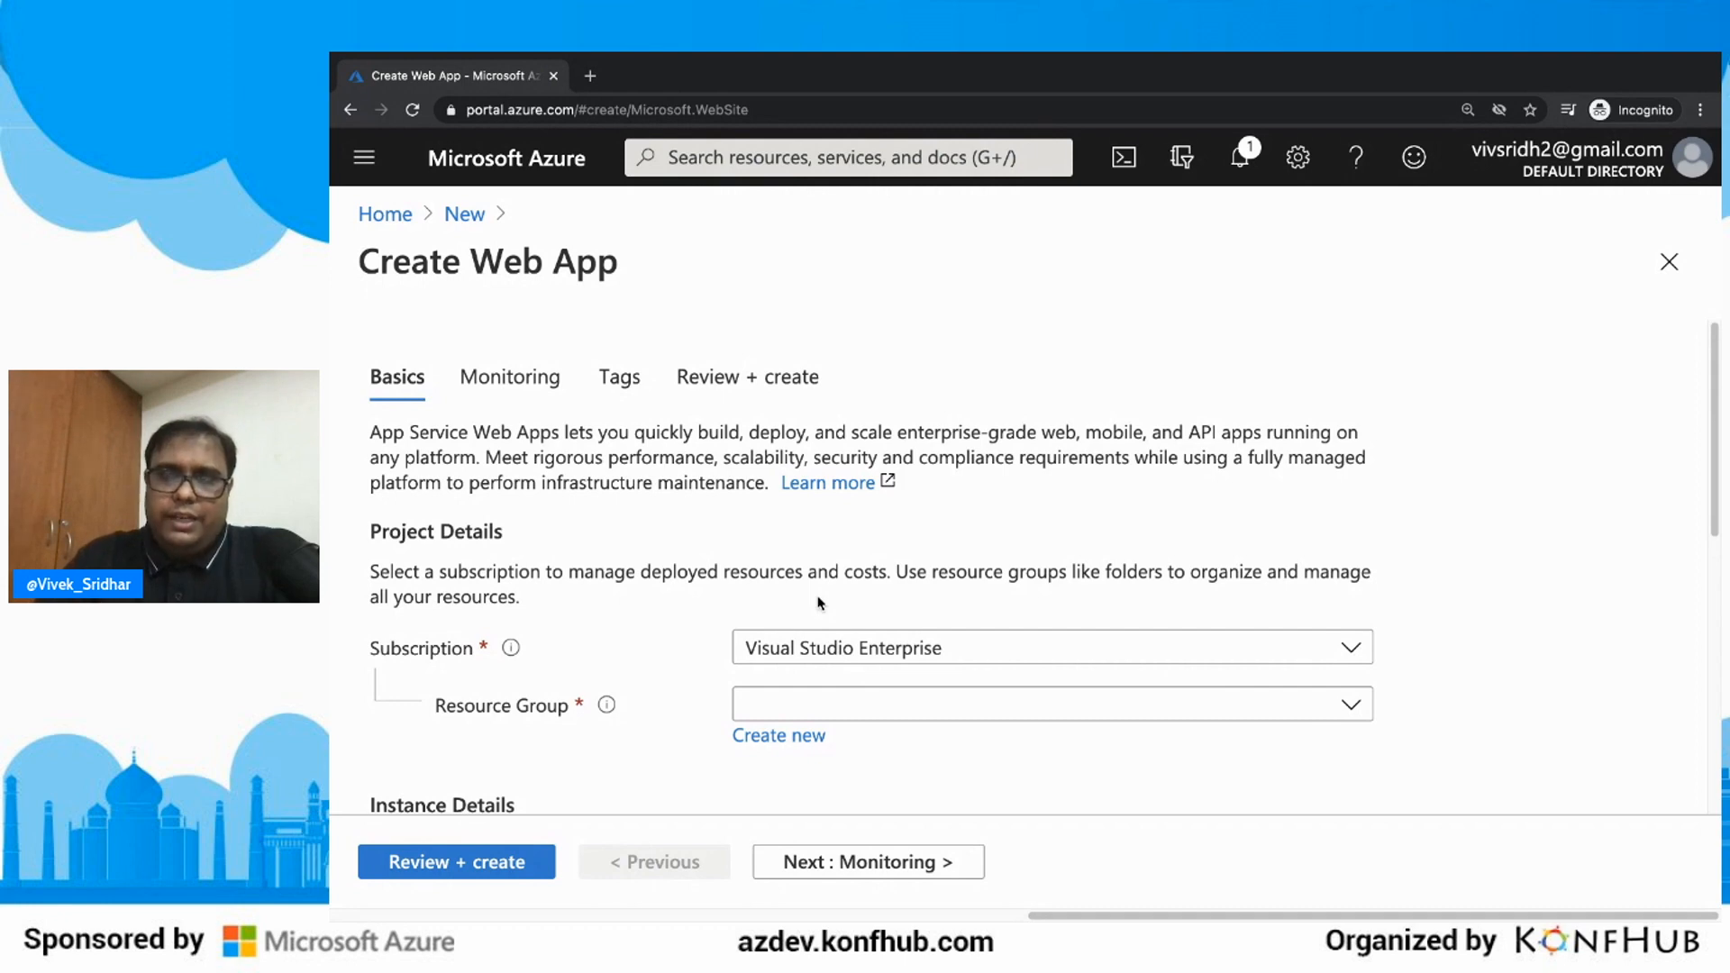
click(364, 157)
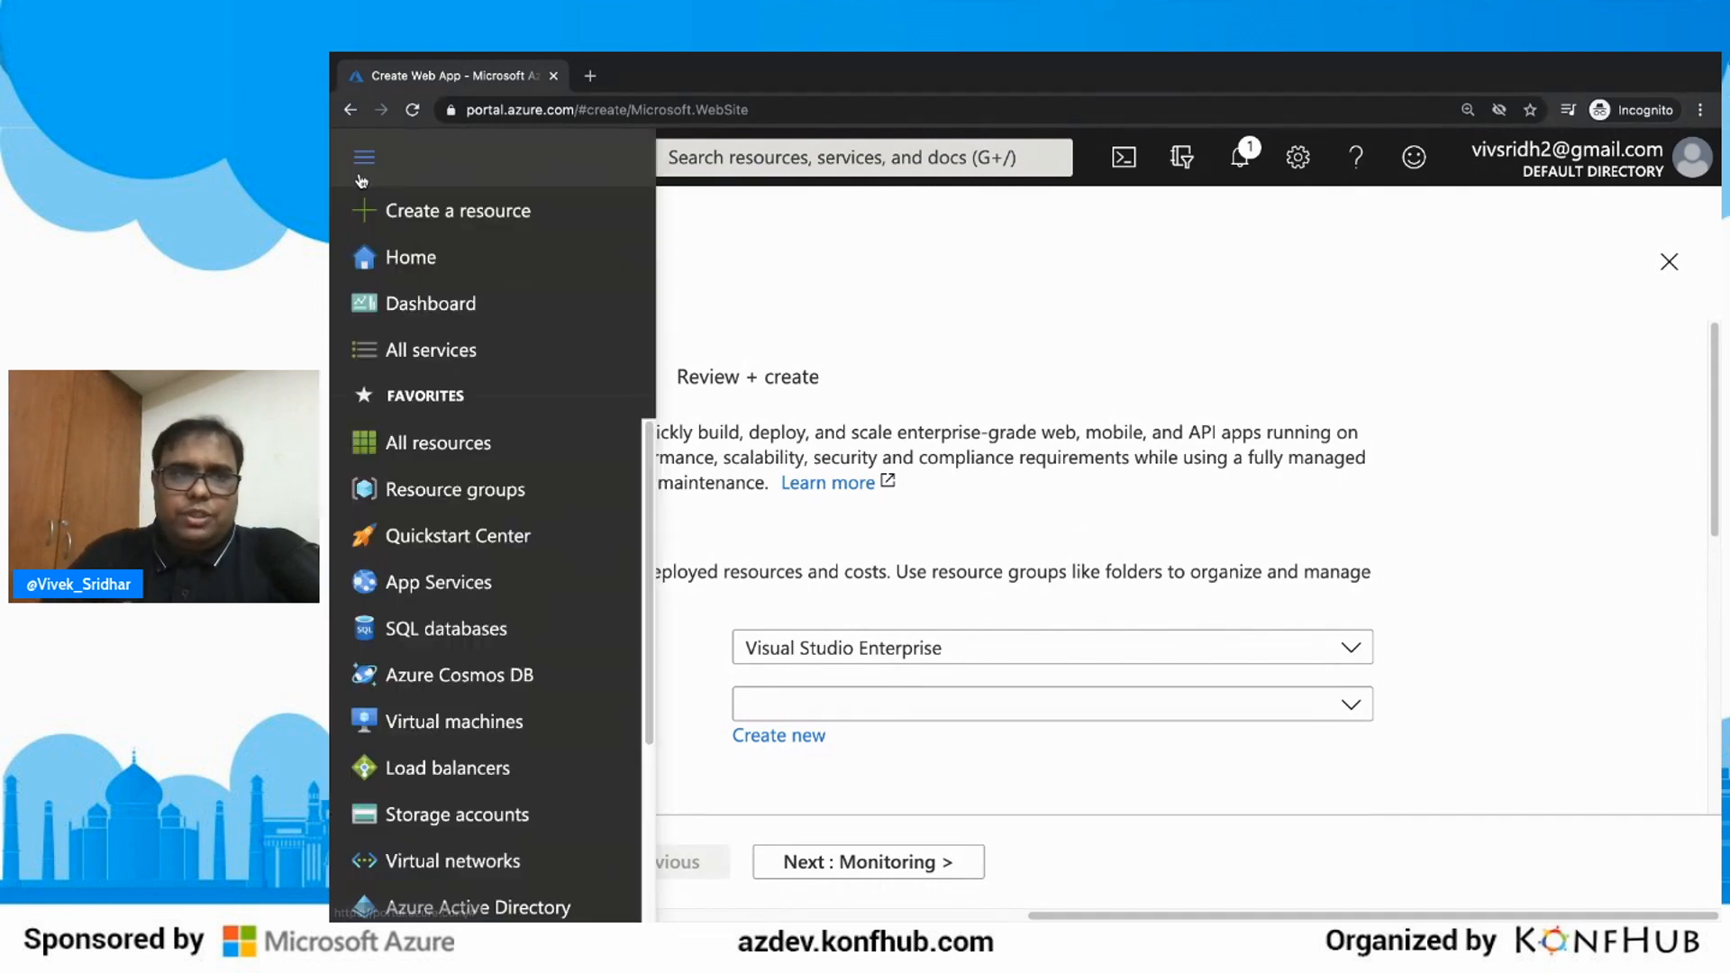
click(750, 502)
Step: Create a new resource group named fundemo for the web app
scroll(590, 377, down, 1)
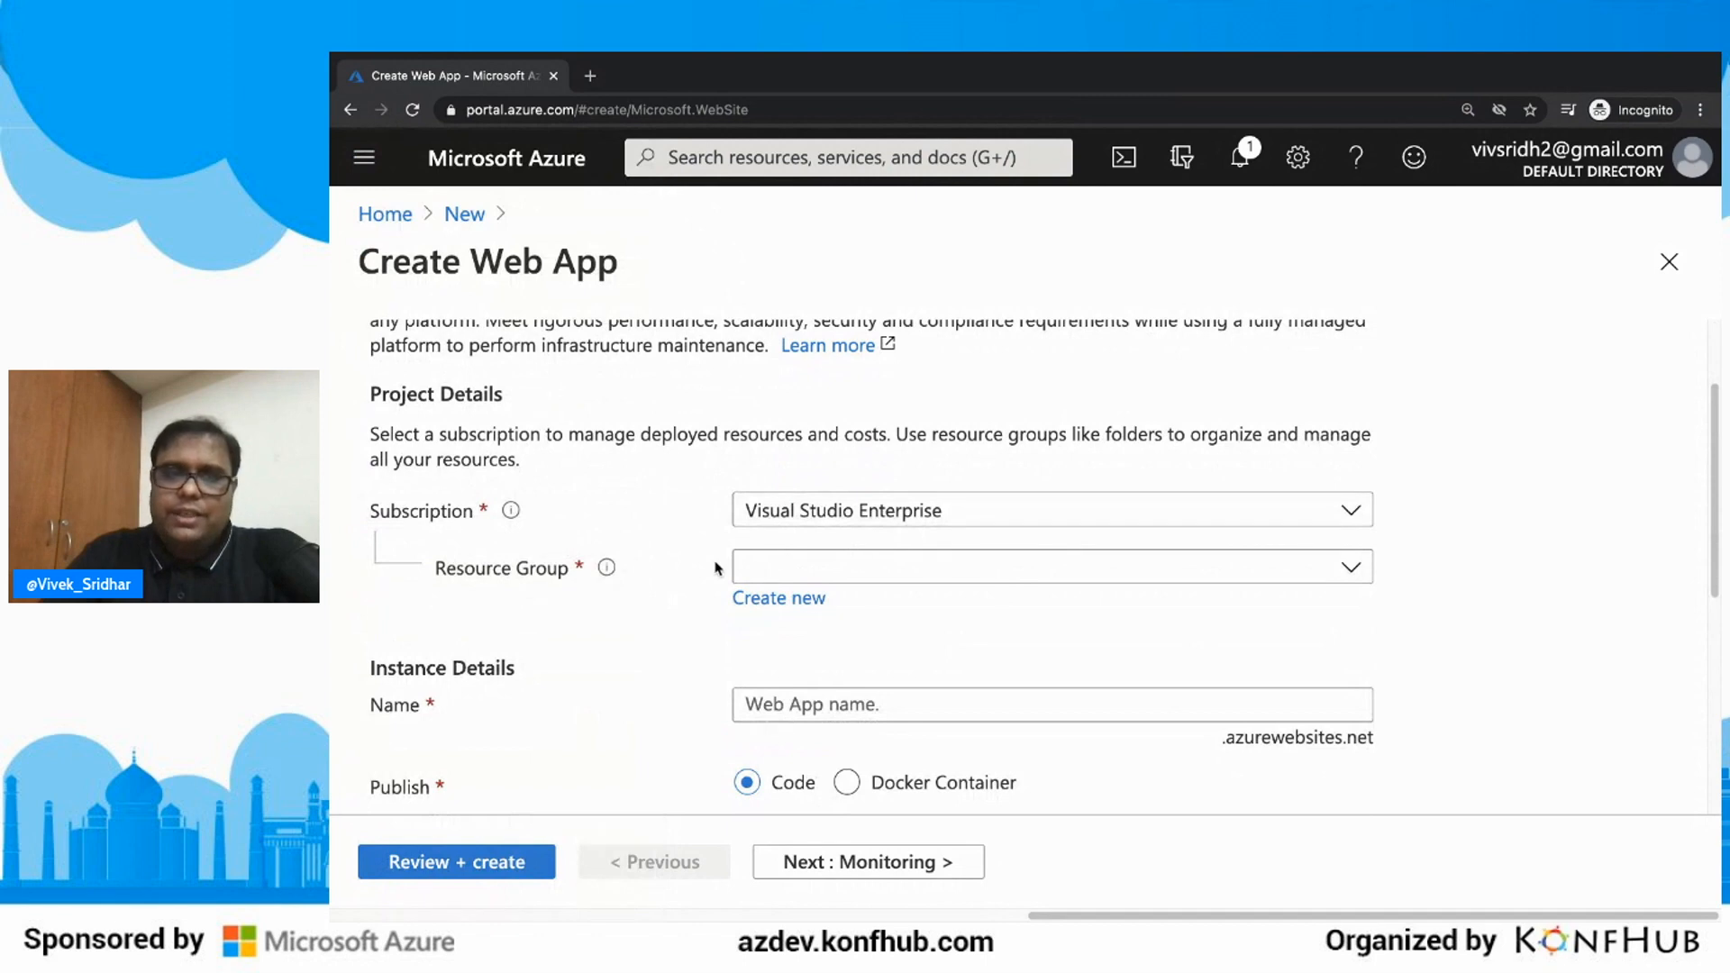
click(772, 596)
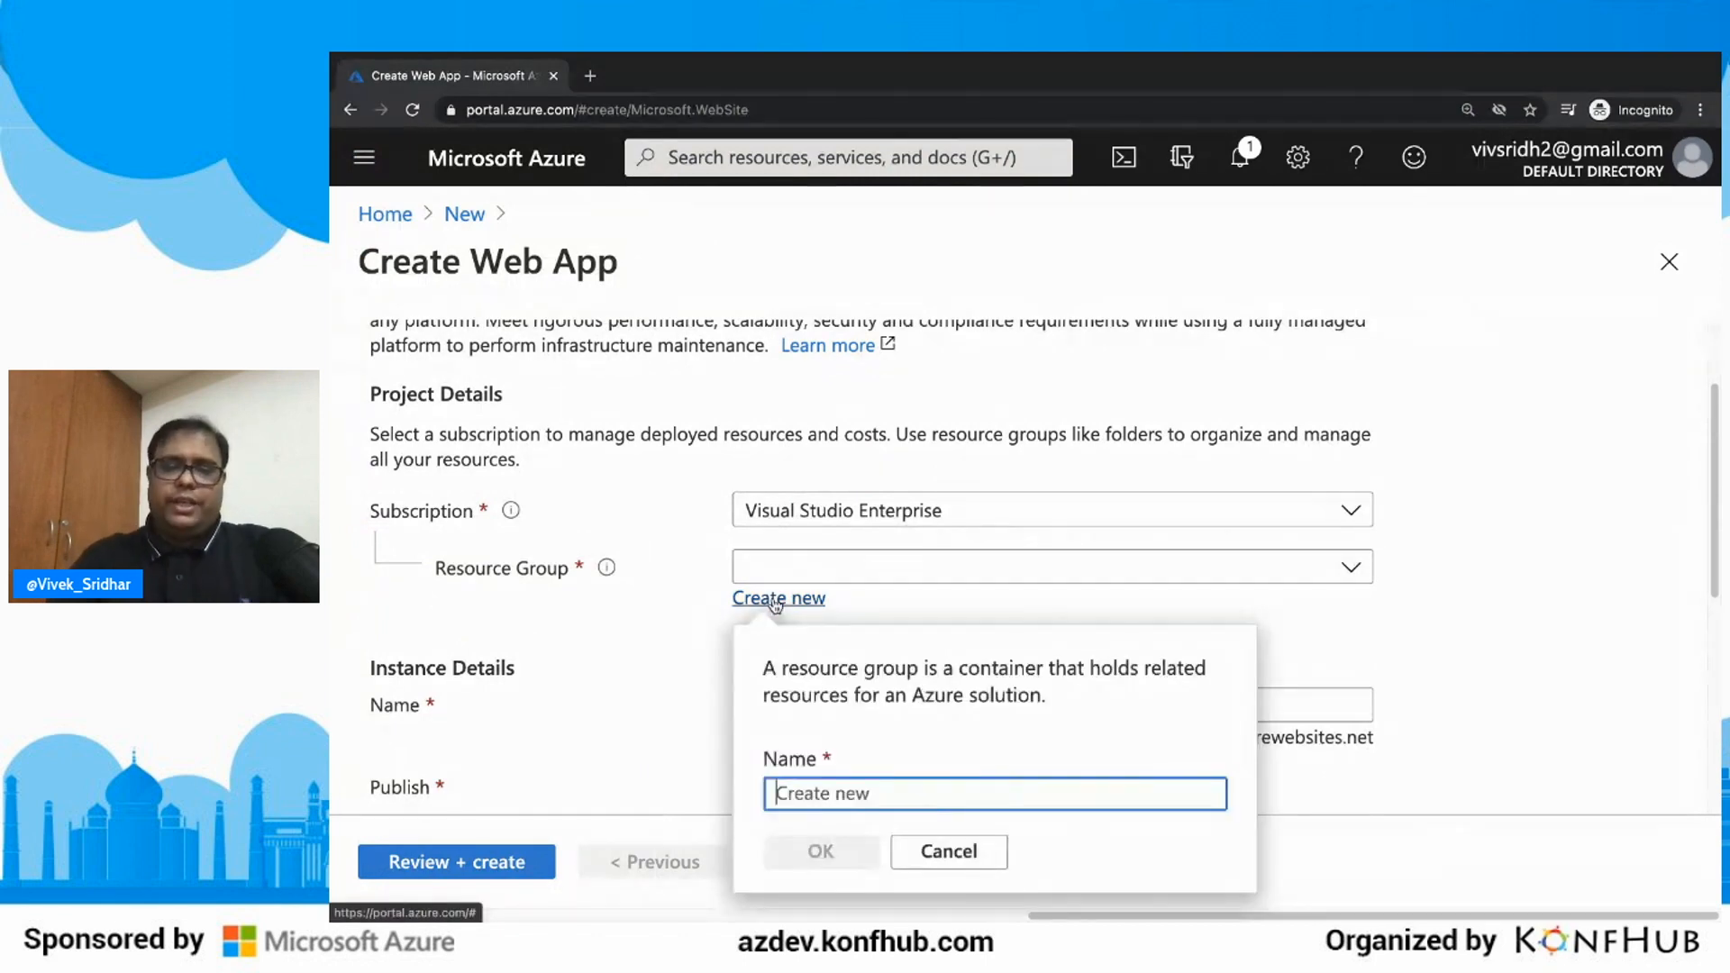
text(fundemo)
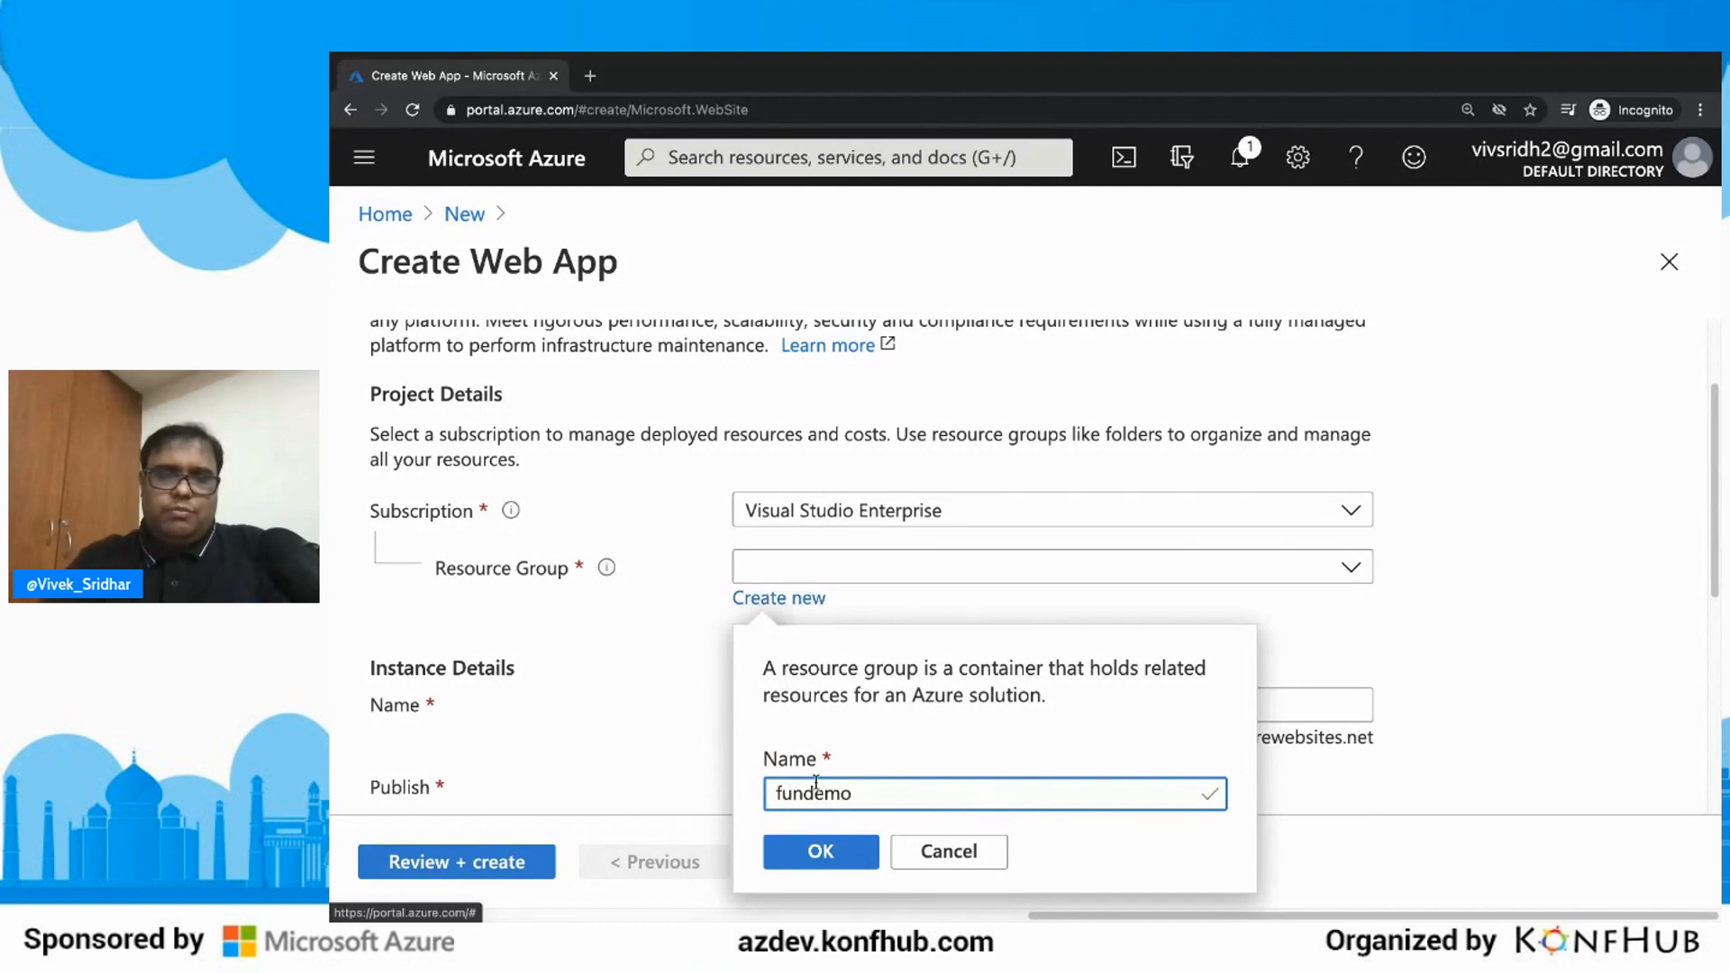
click(816, 847)
Step: Name the web app fundemovs in its instance details
scroll(716, 621, down, 1)
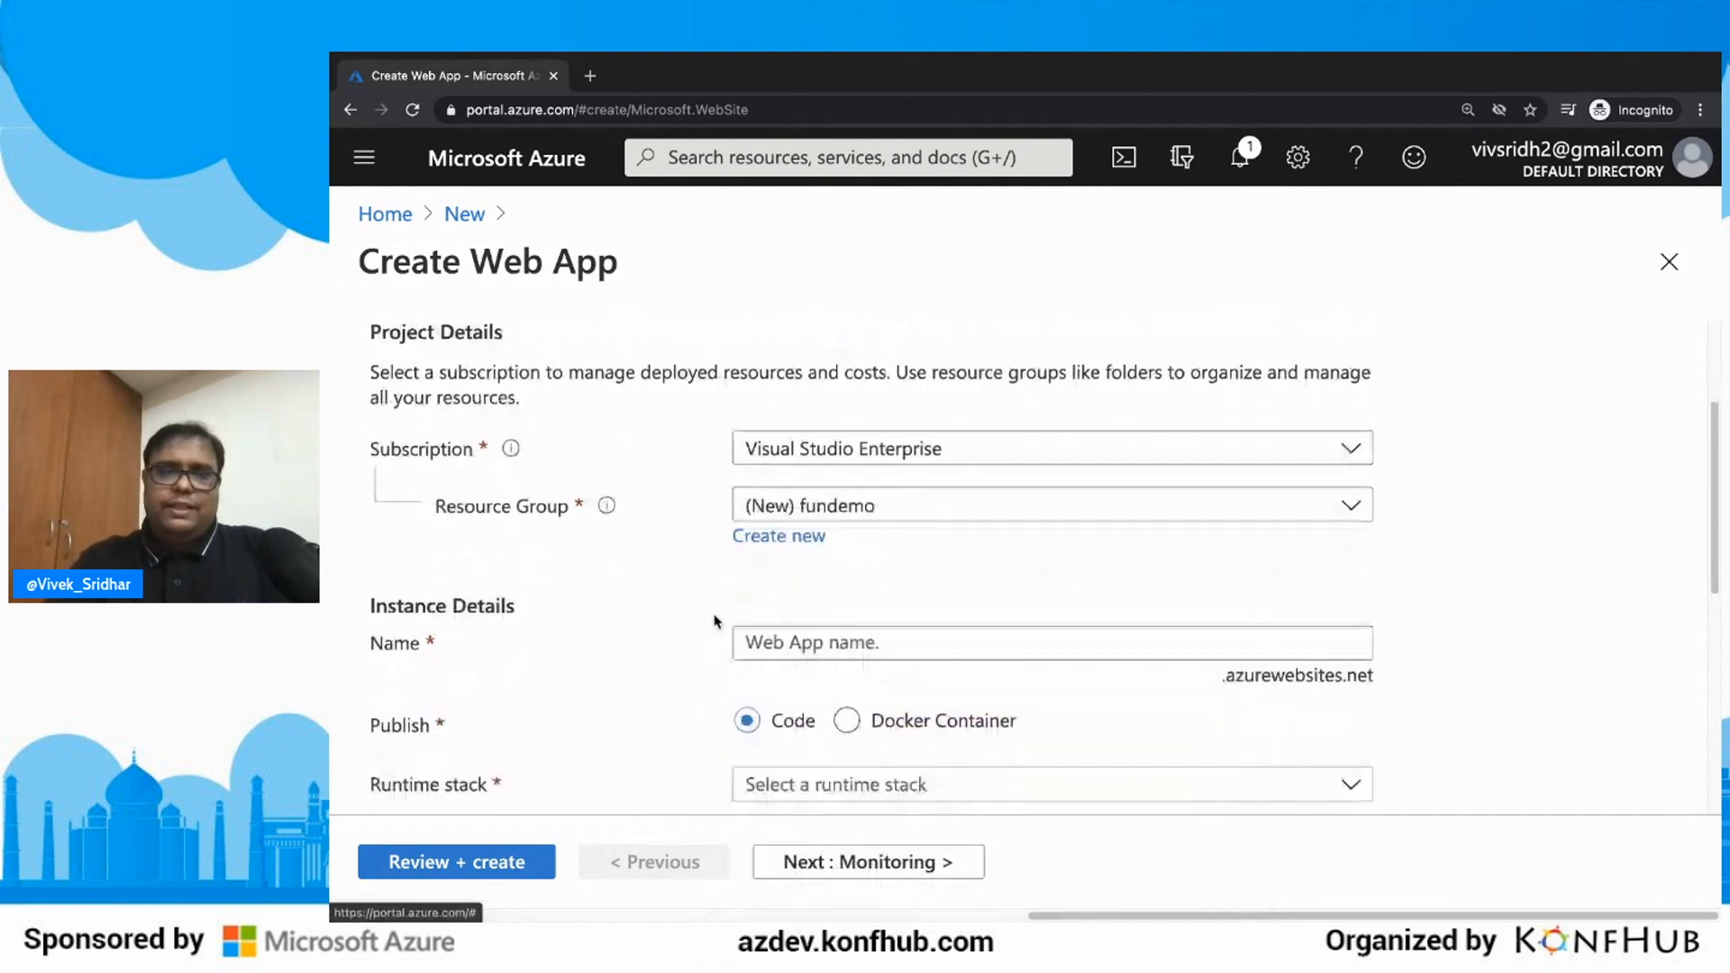
click(836, 591)
text(fundemo)
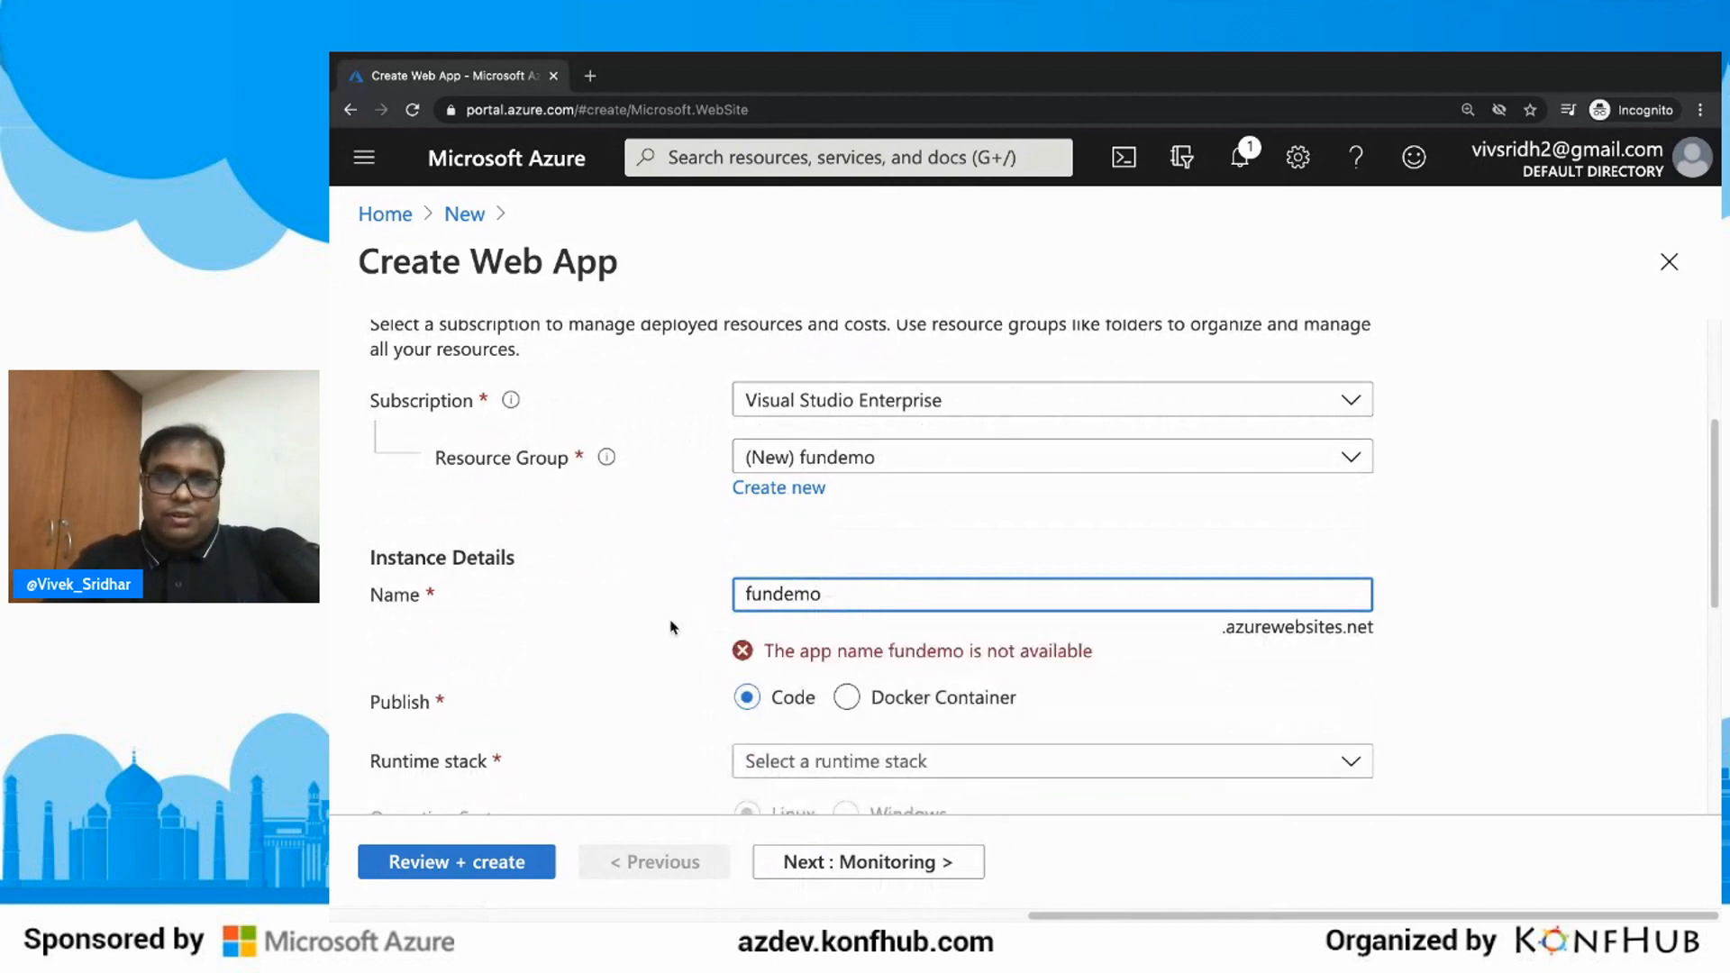
key(BackSpace)
key(BackSpace)
key(BackSpace)
key(BackSpace)
text(demo)
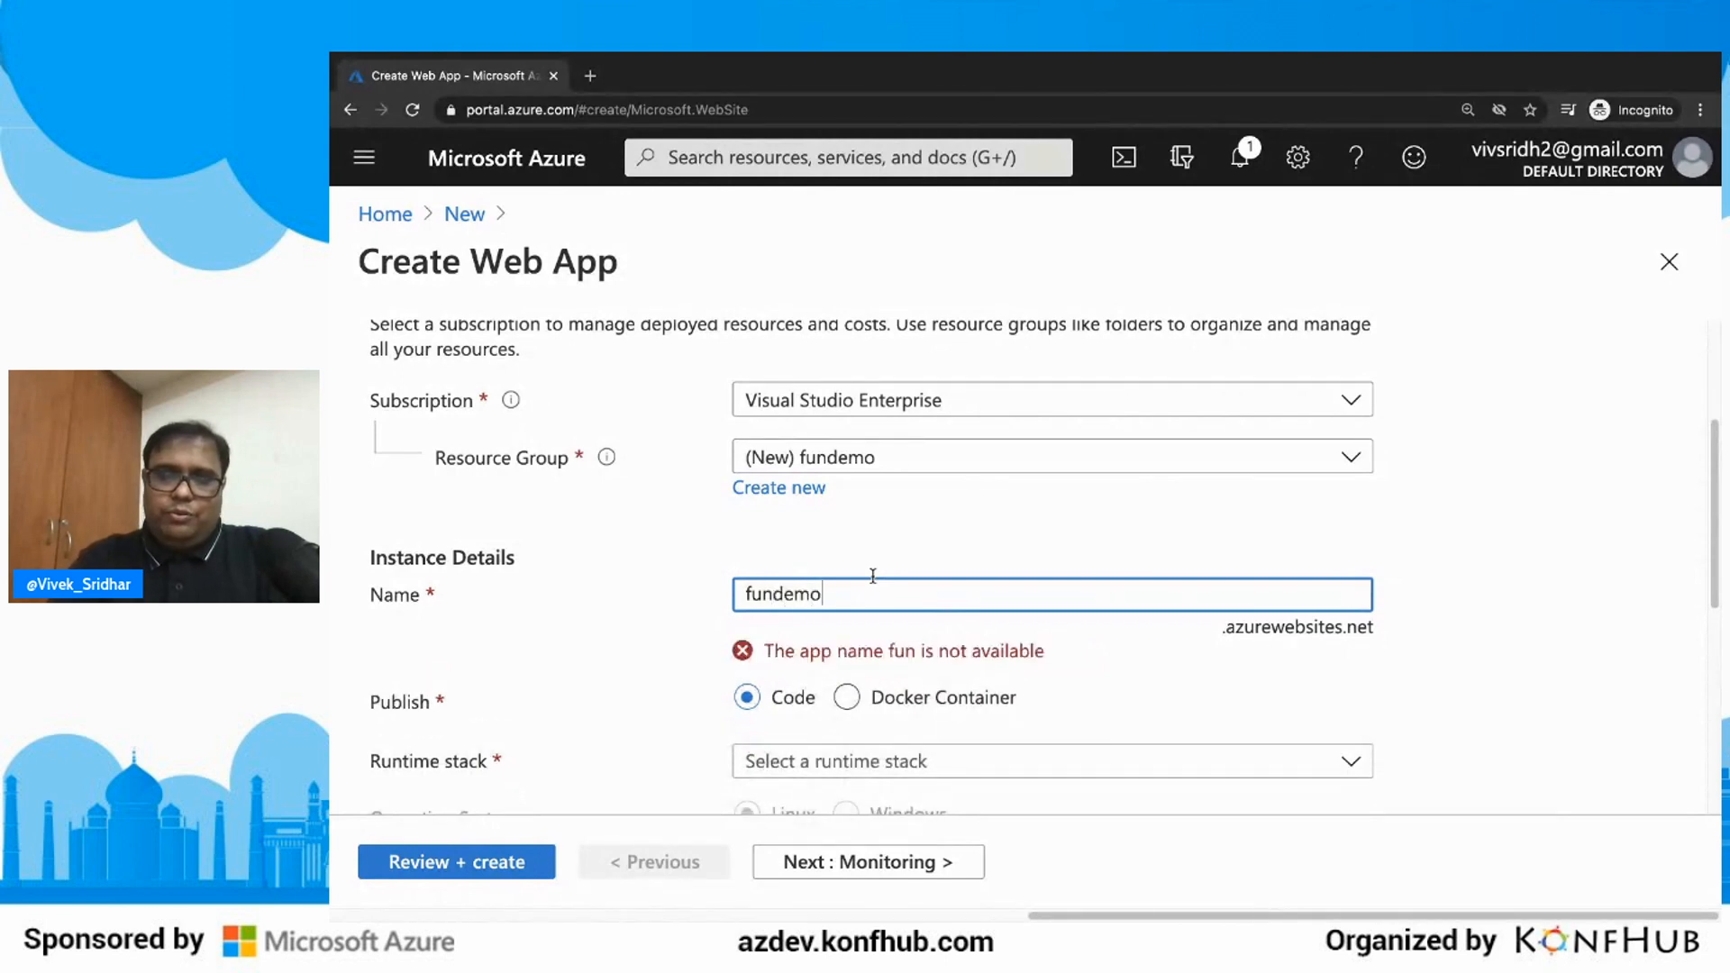
text(vs)
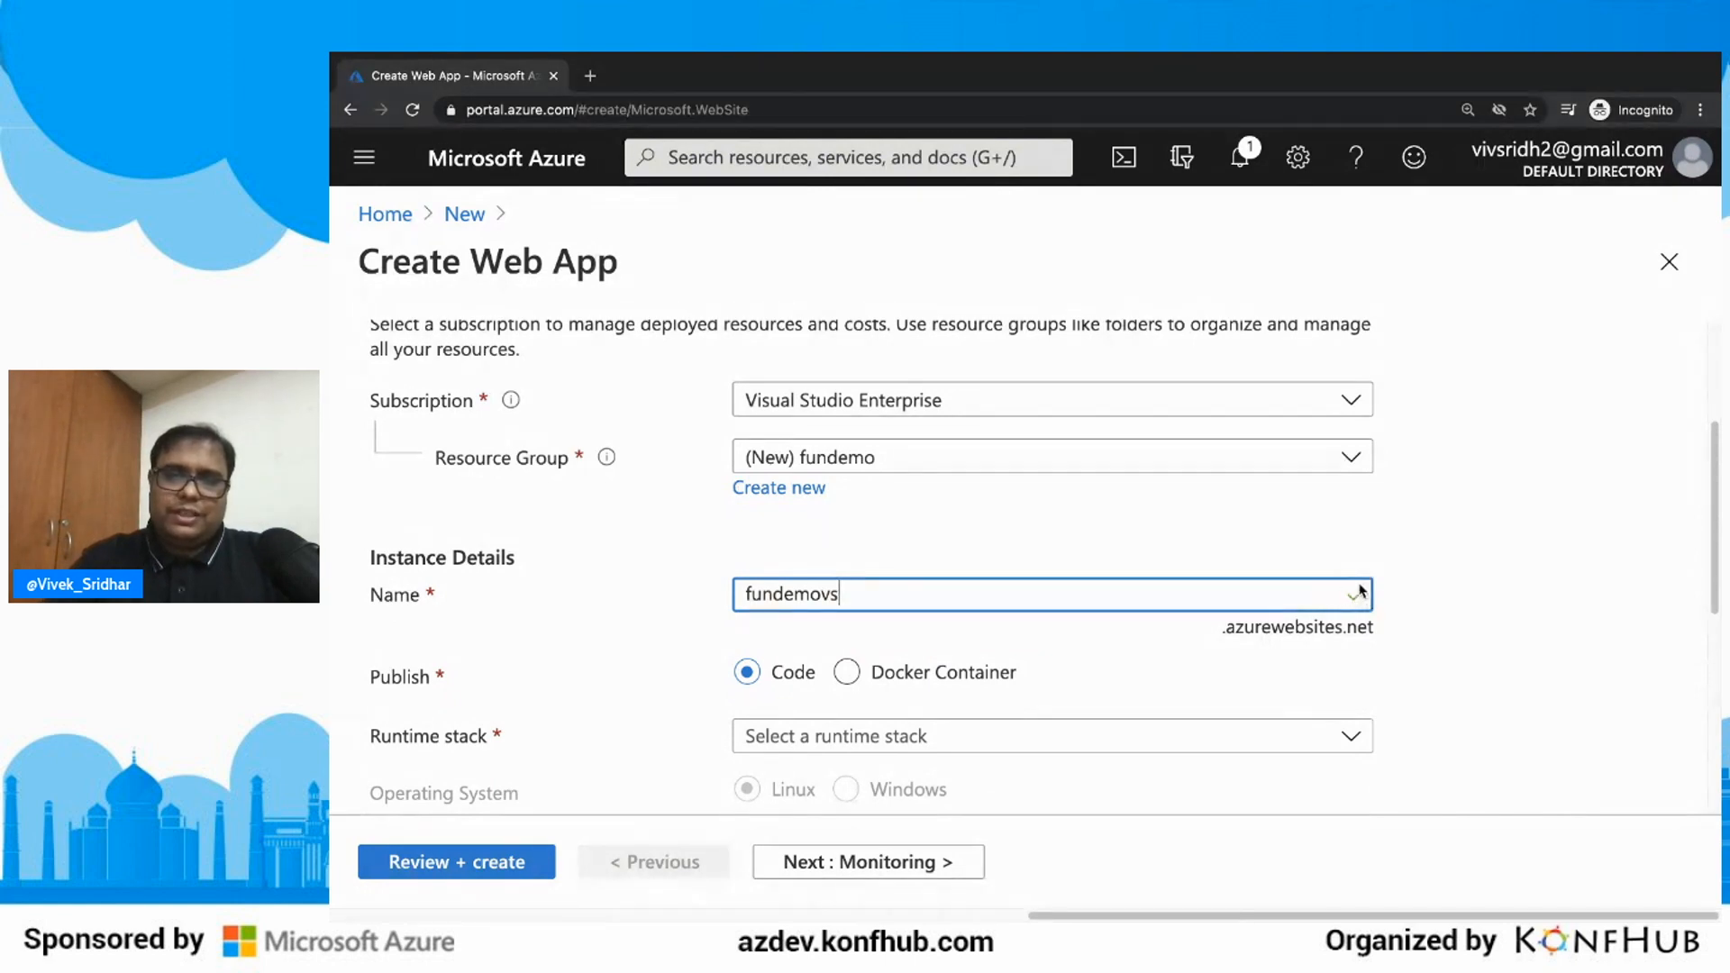
Step: Set the web app to publish as a Docker Container
scroll(793, 731, down, 1)
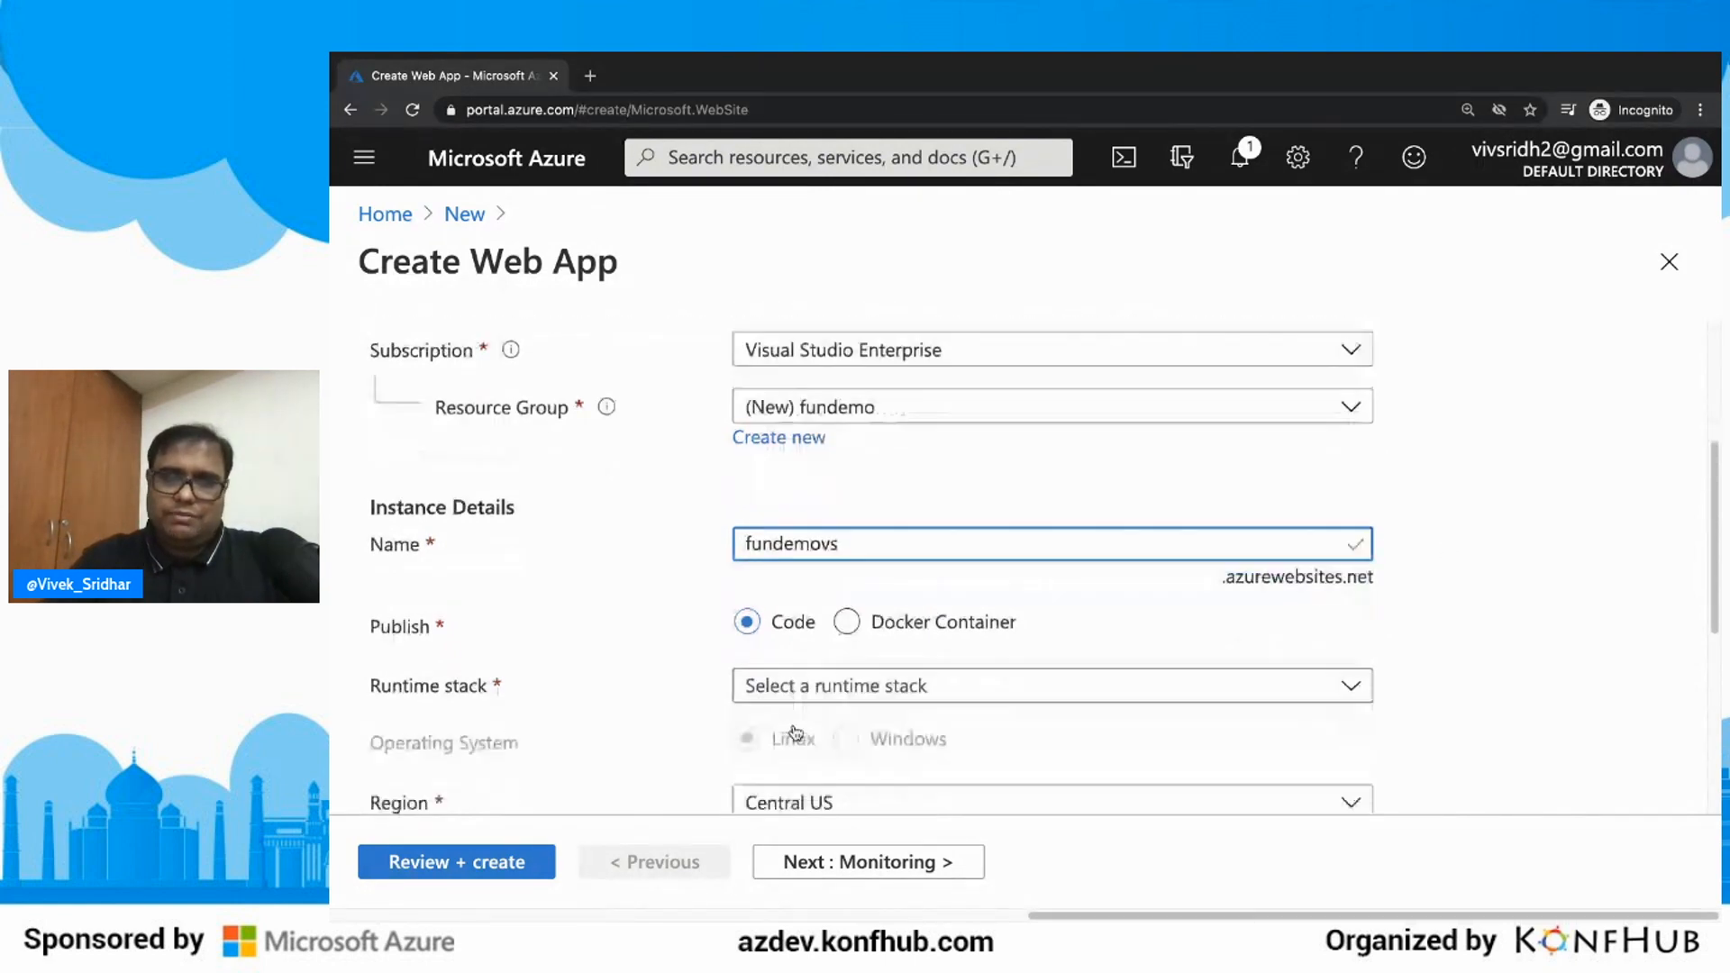
scroll(793, 731, down, 1)
scroll(793, 721, down, 4)
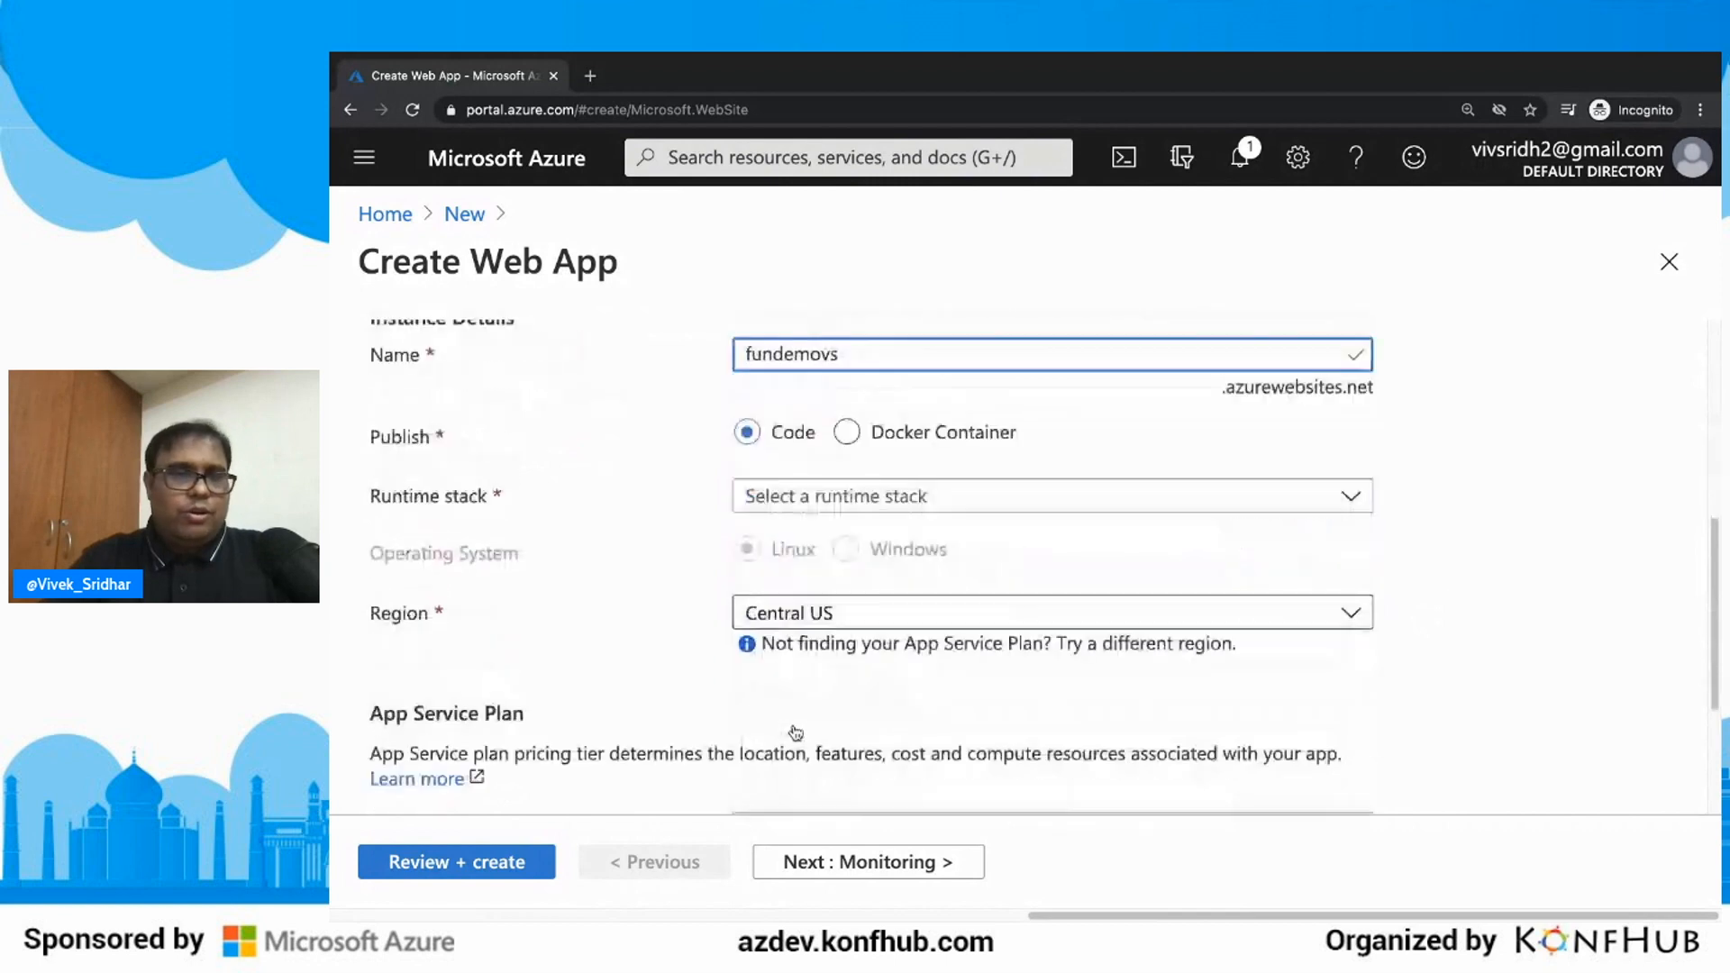
click(845, 395)
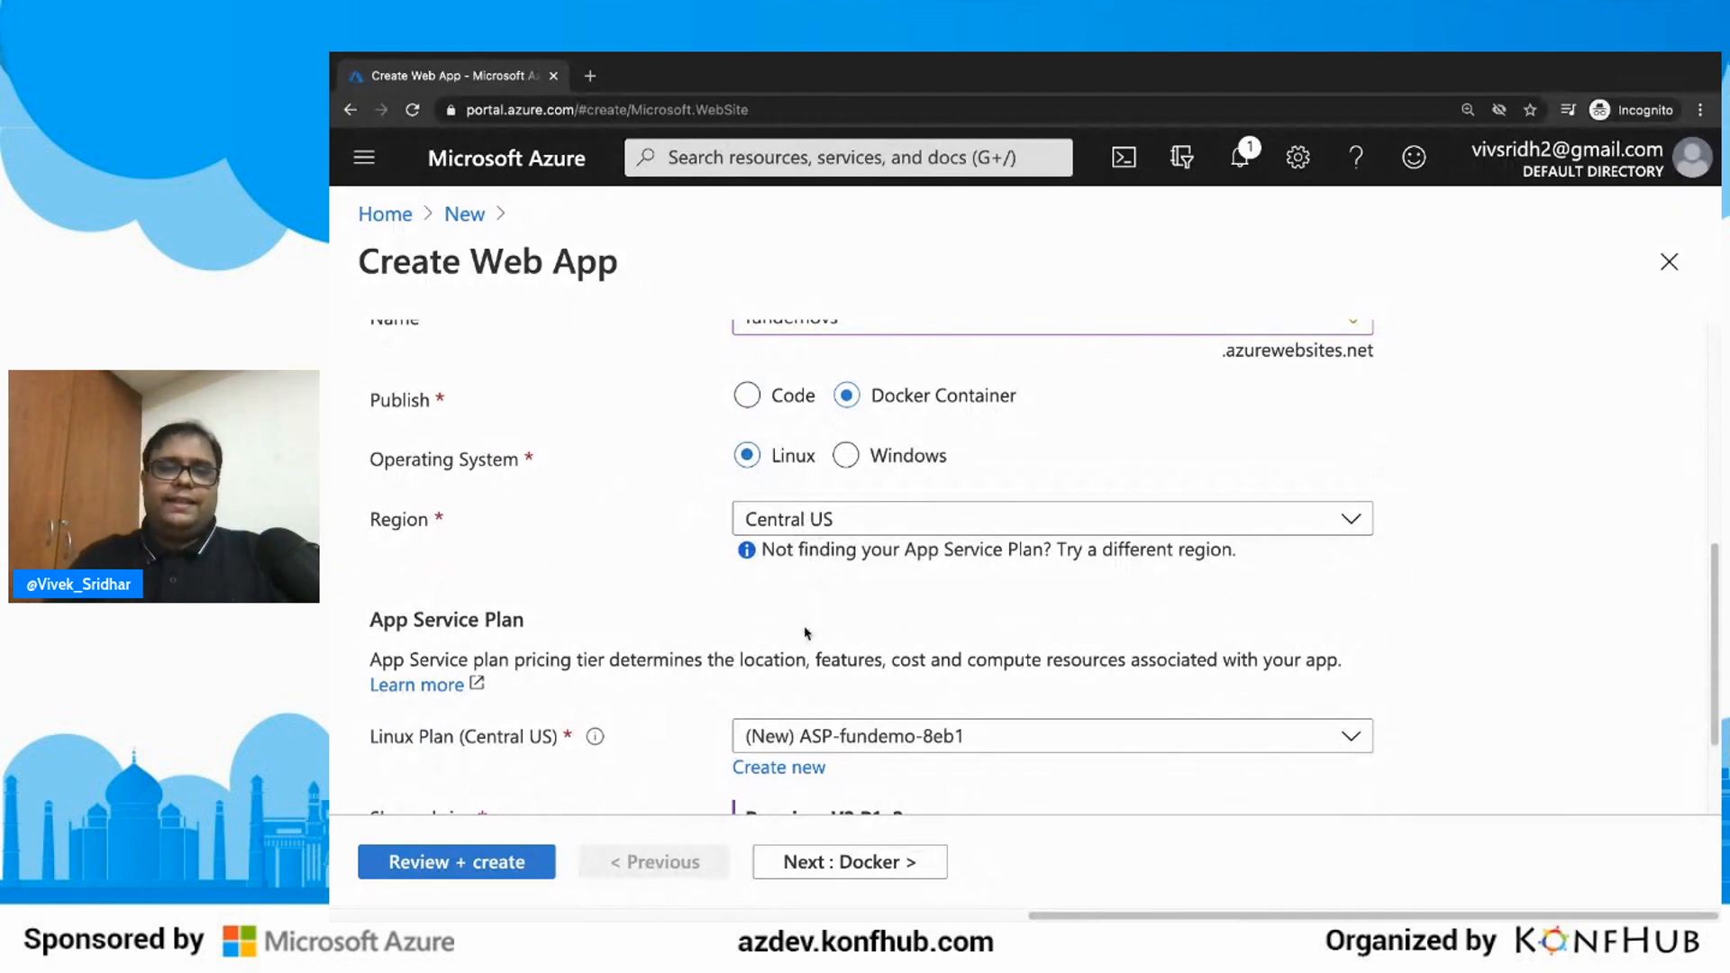
Step: Create a new App Service plan named fundemo for the Linux web app
scroll(806, 628, down, 3)
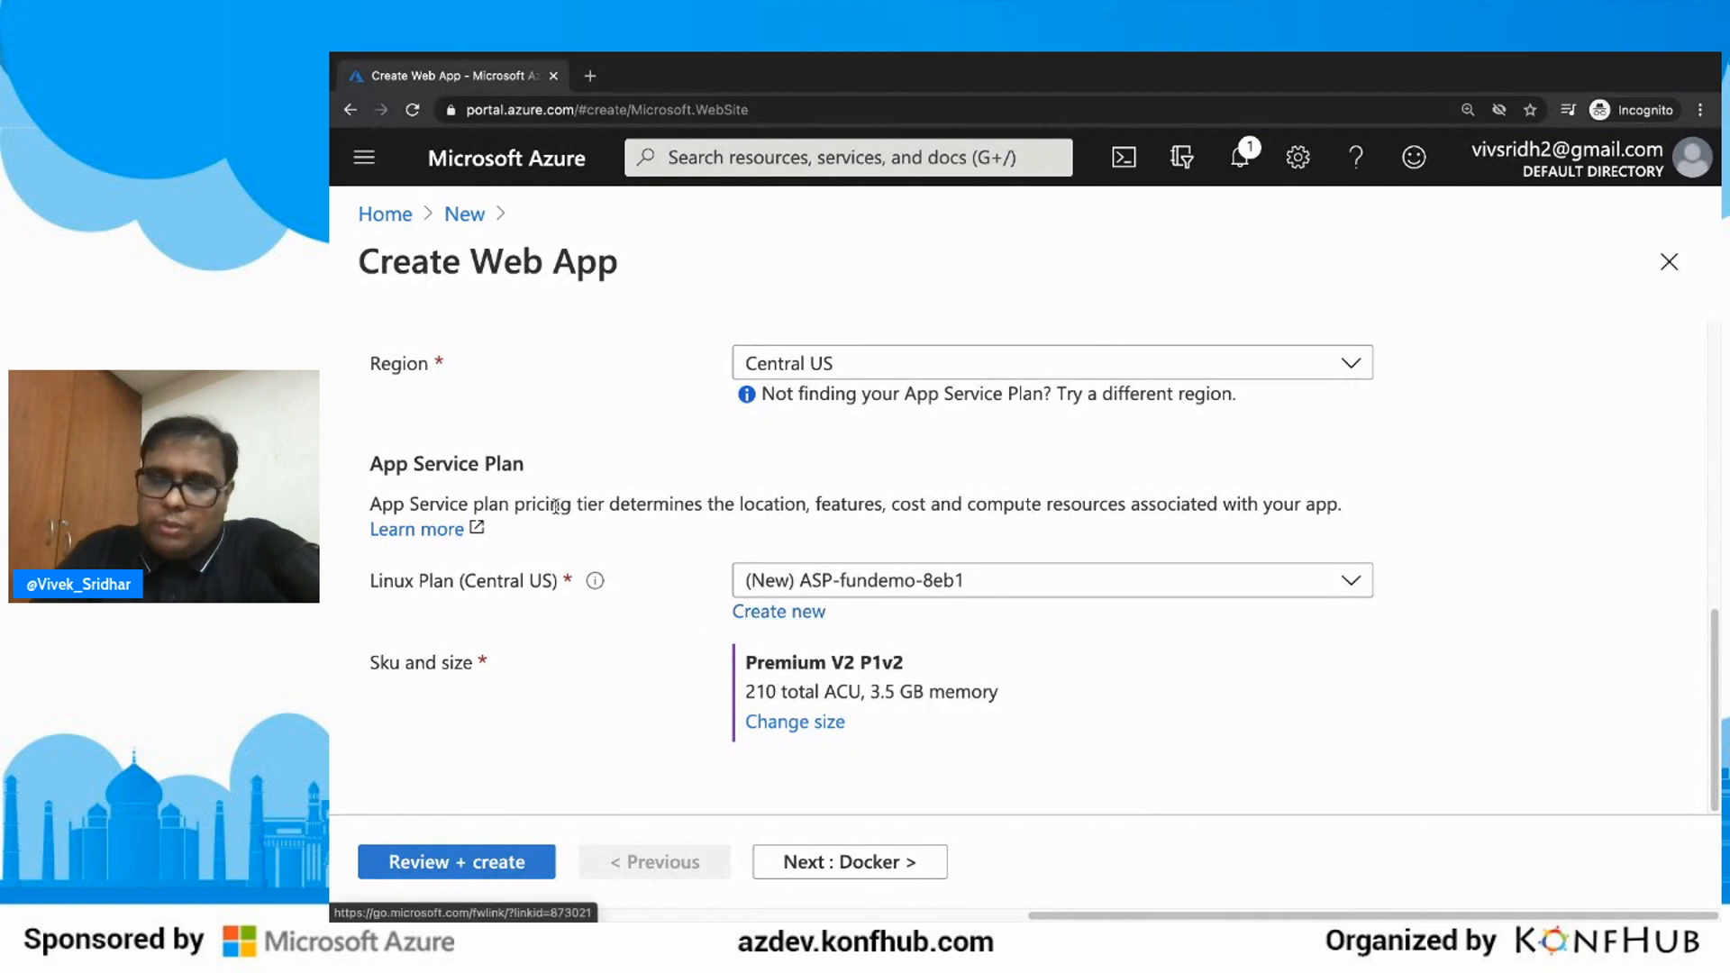
click(782, 613)
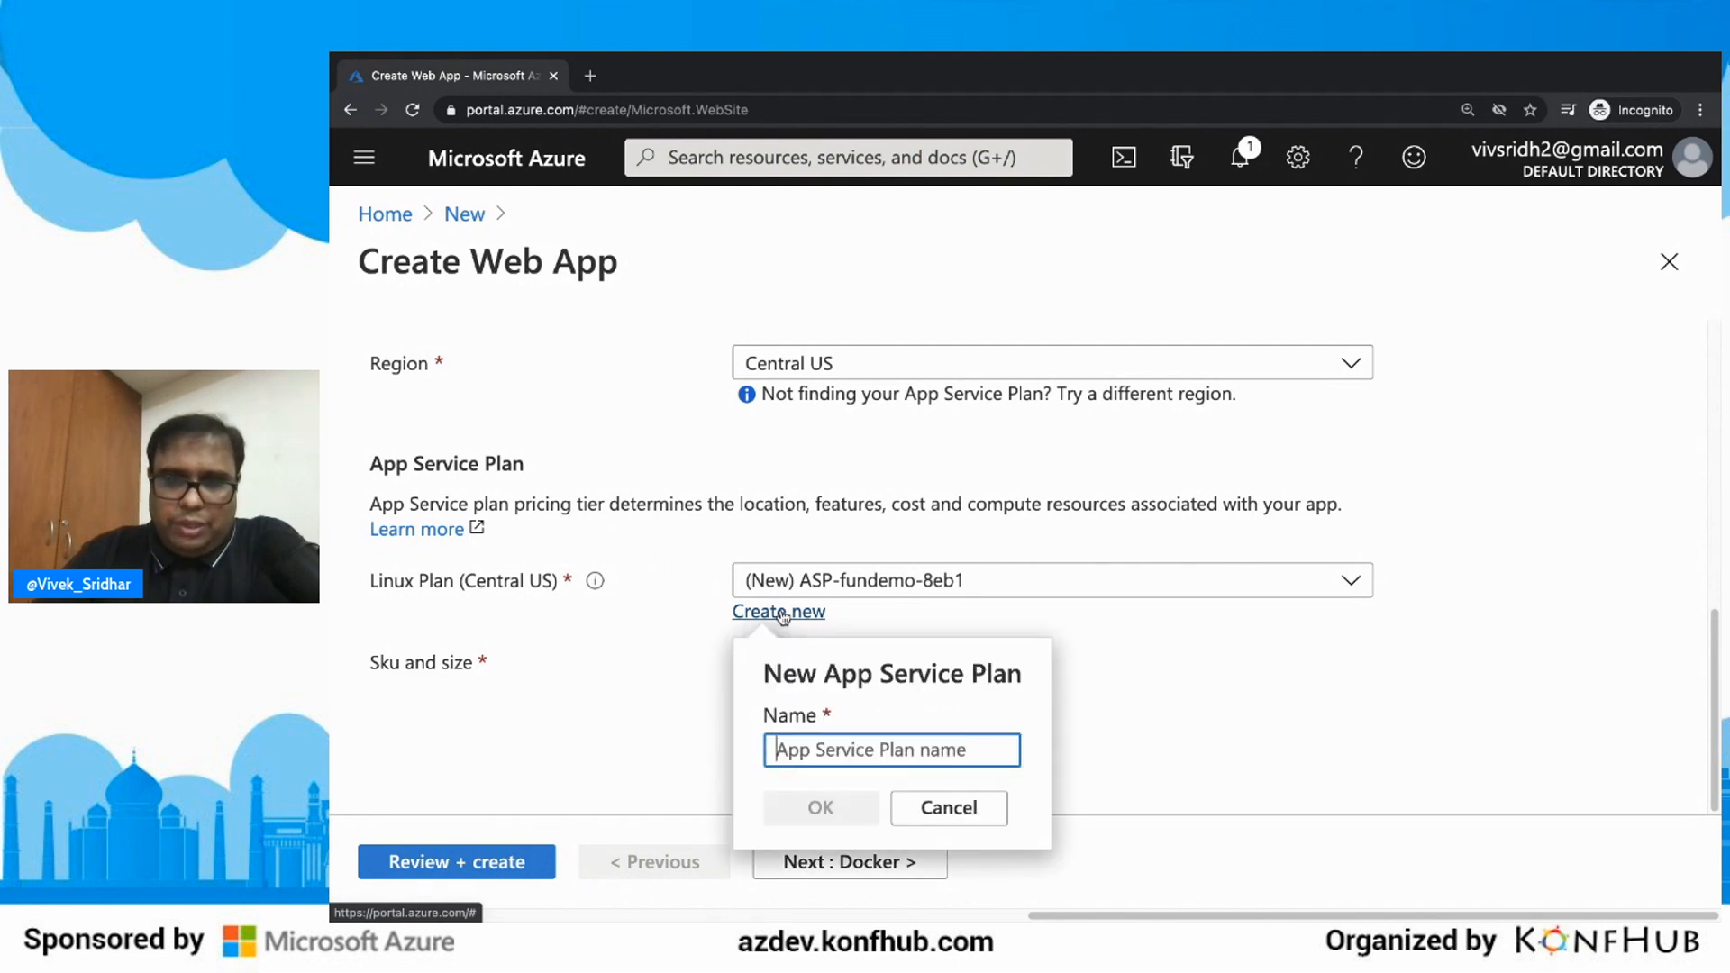
text(fu)
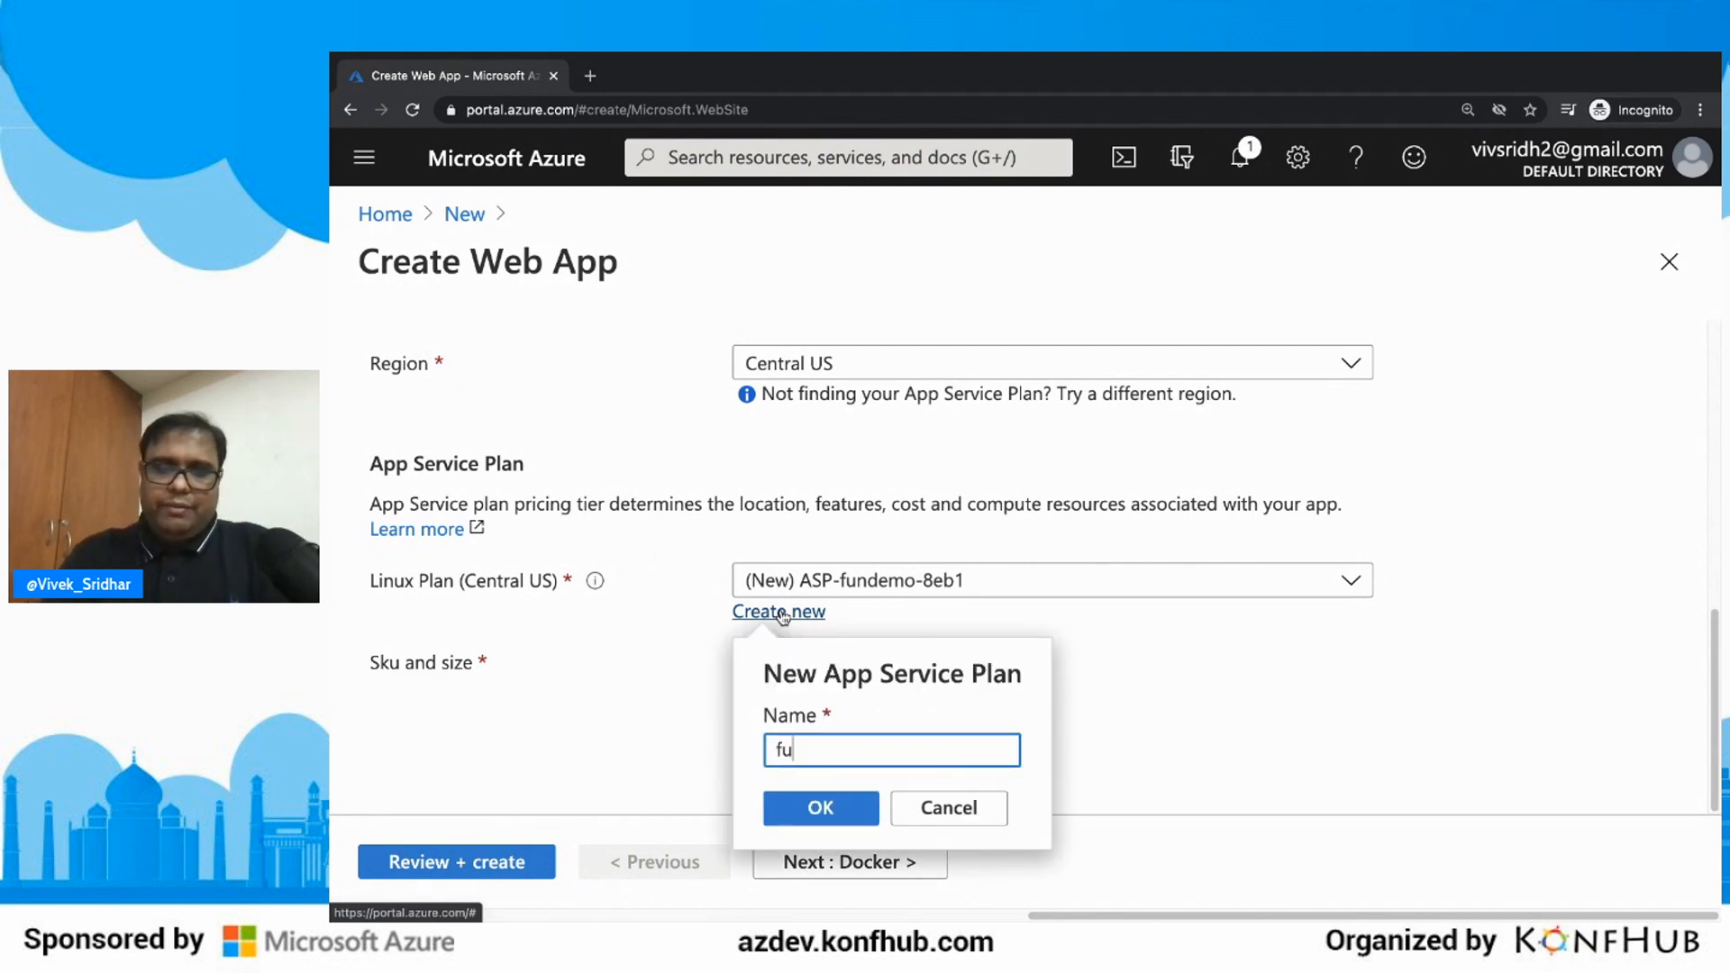
text(ndemo)
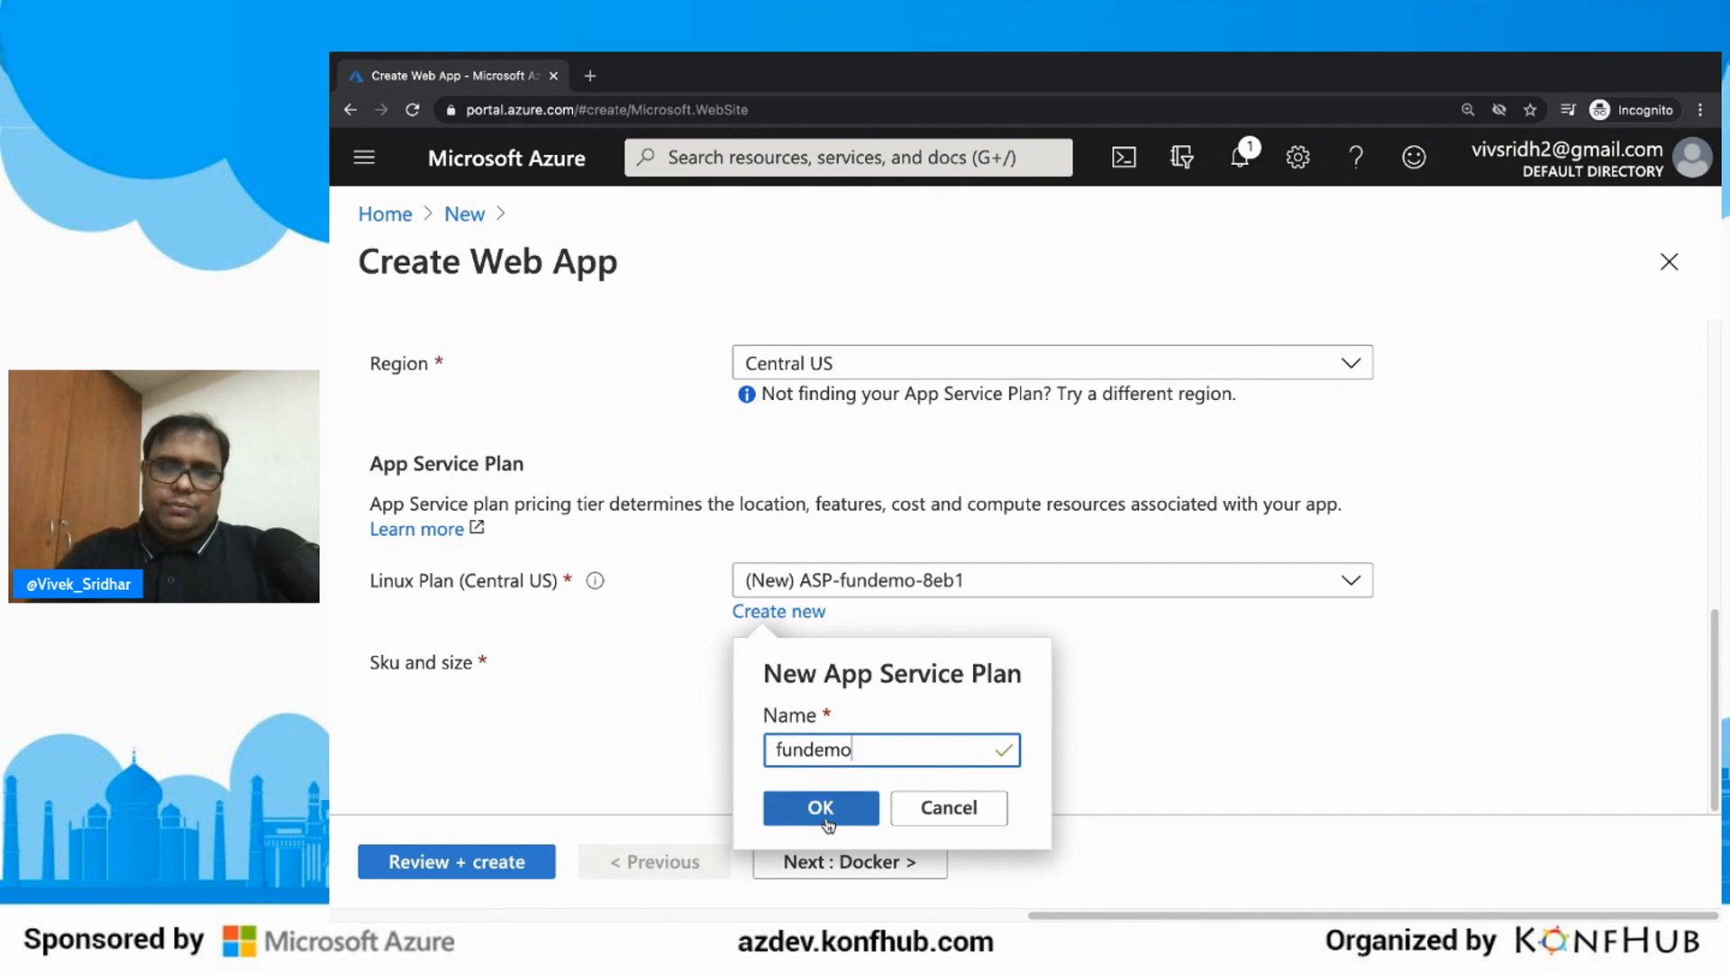
click(827, 814)
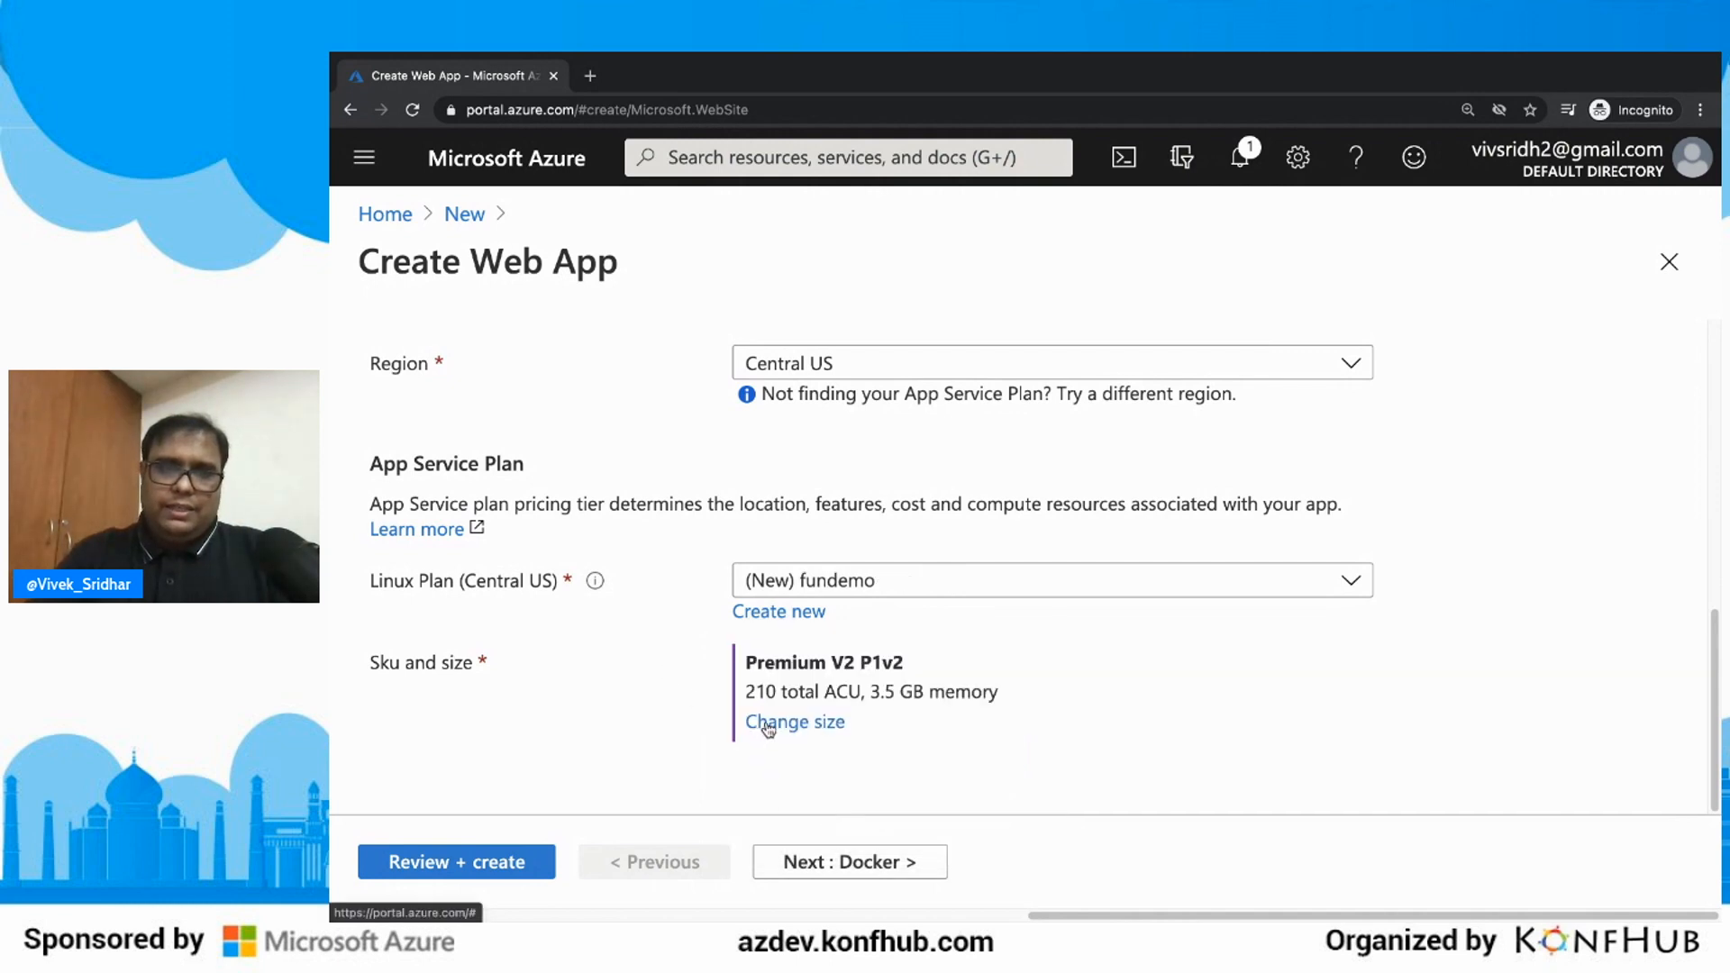
Step: Compare the Production and Dev/Test pricing tiers and apply the free F1 tier to the App Service plan
click(768, 723)
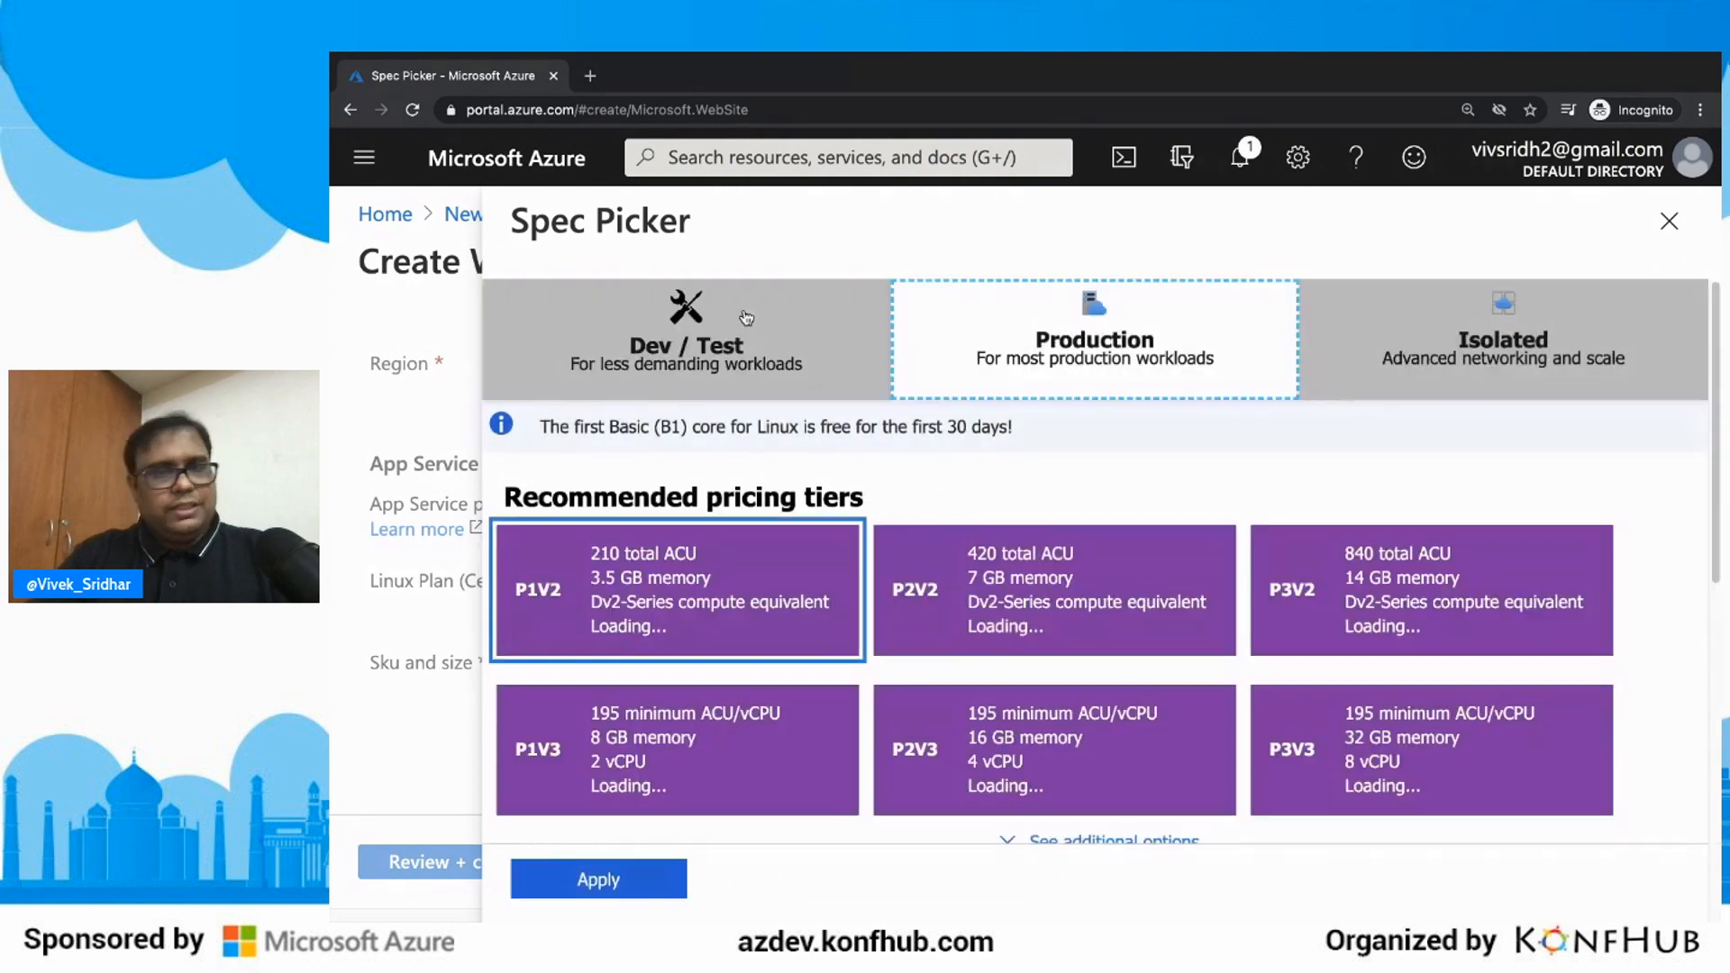
click(706, 603)
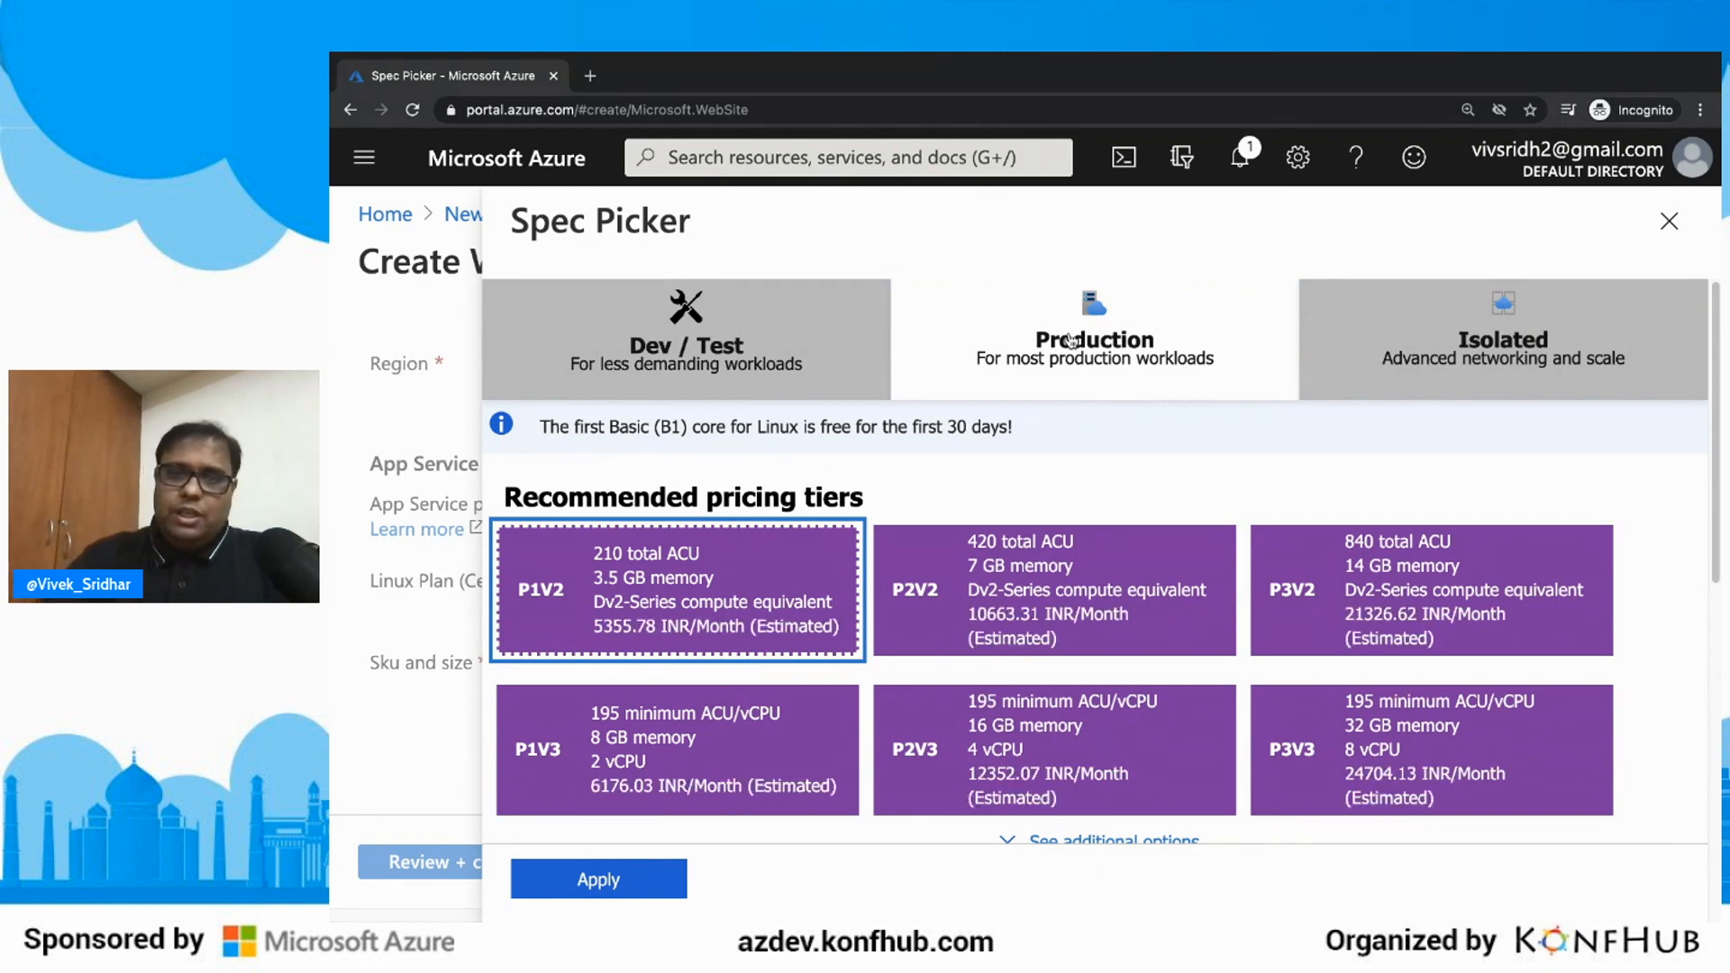
click(1070, 340)
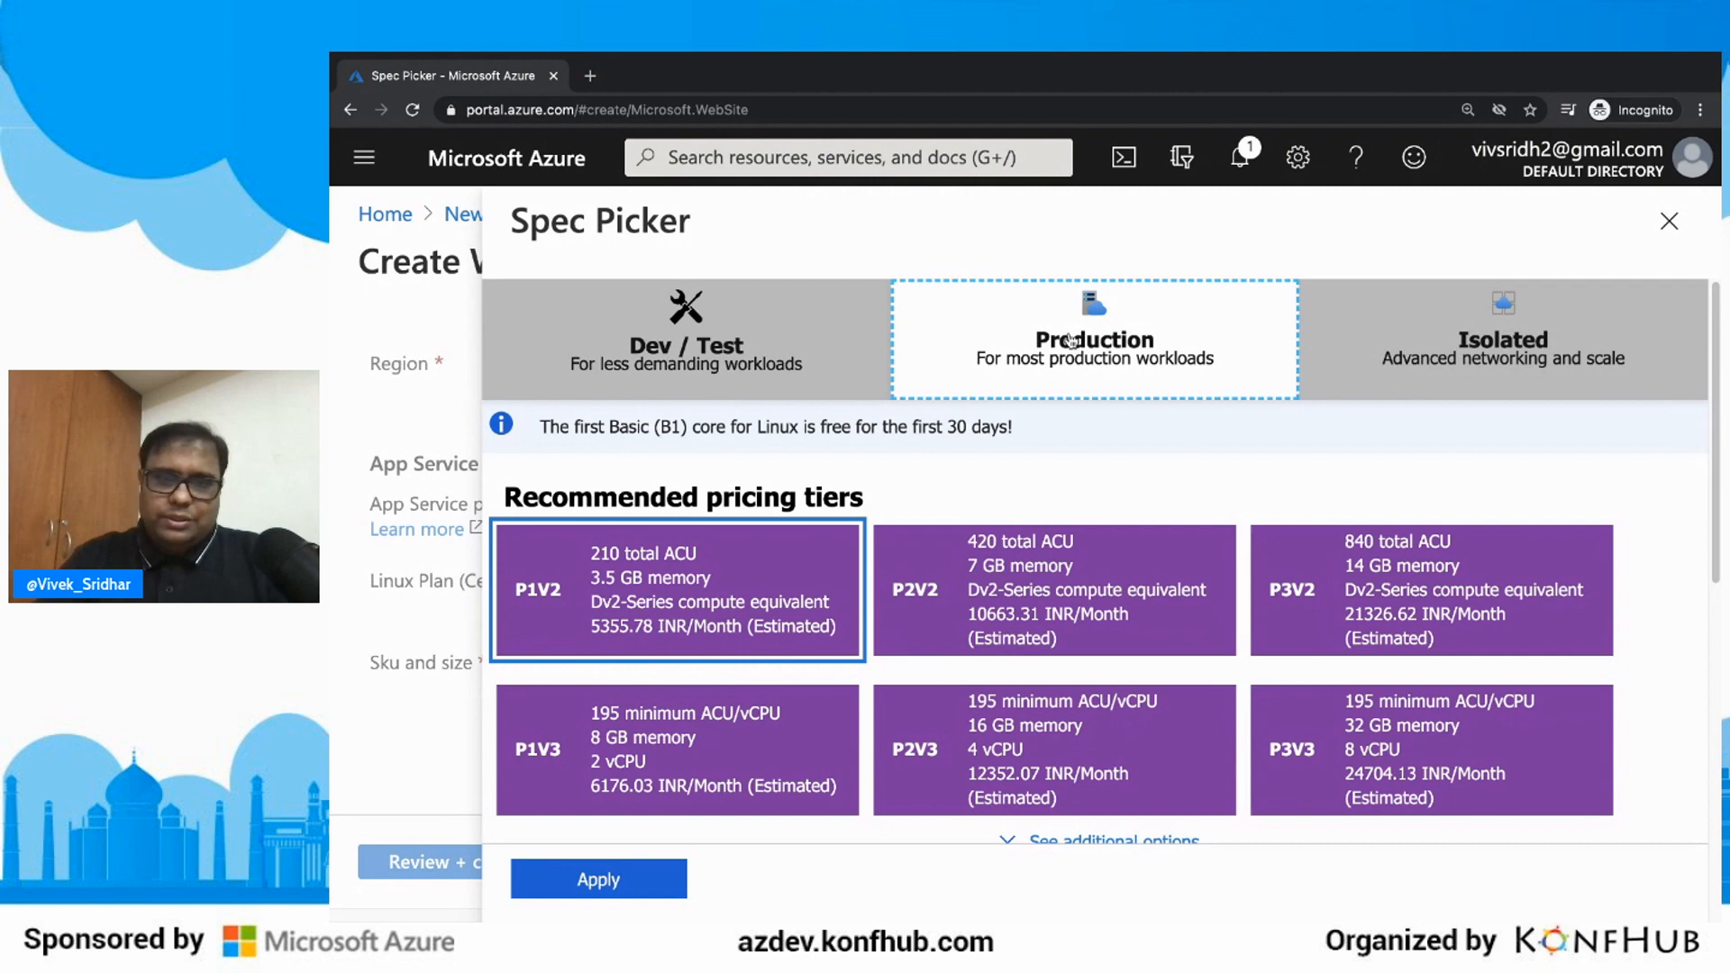
click(790, 341)
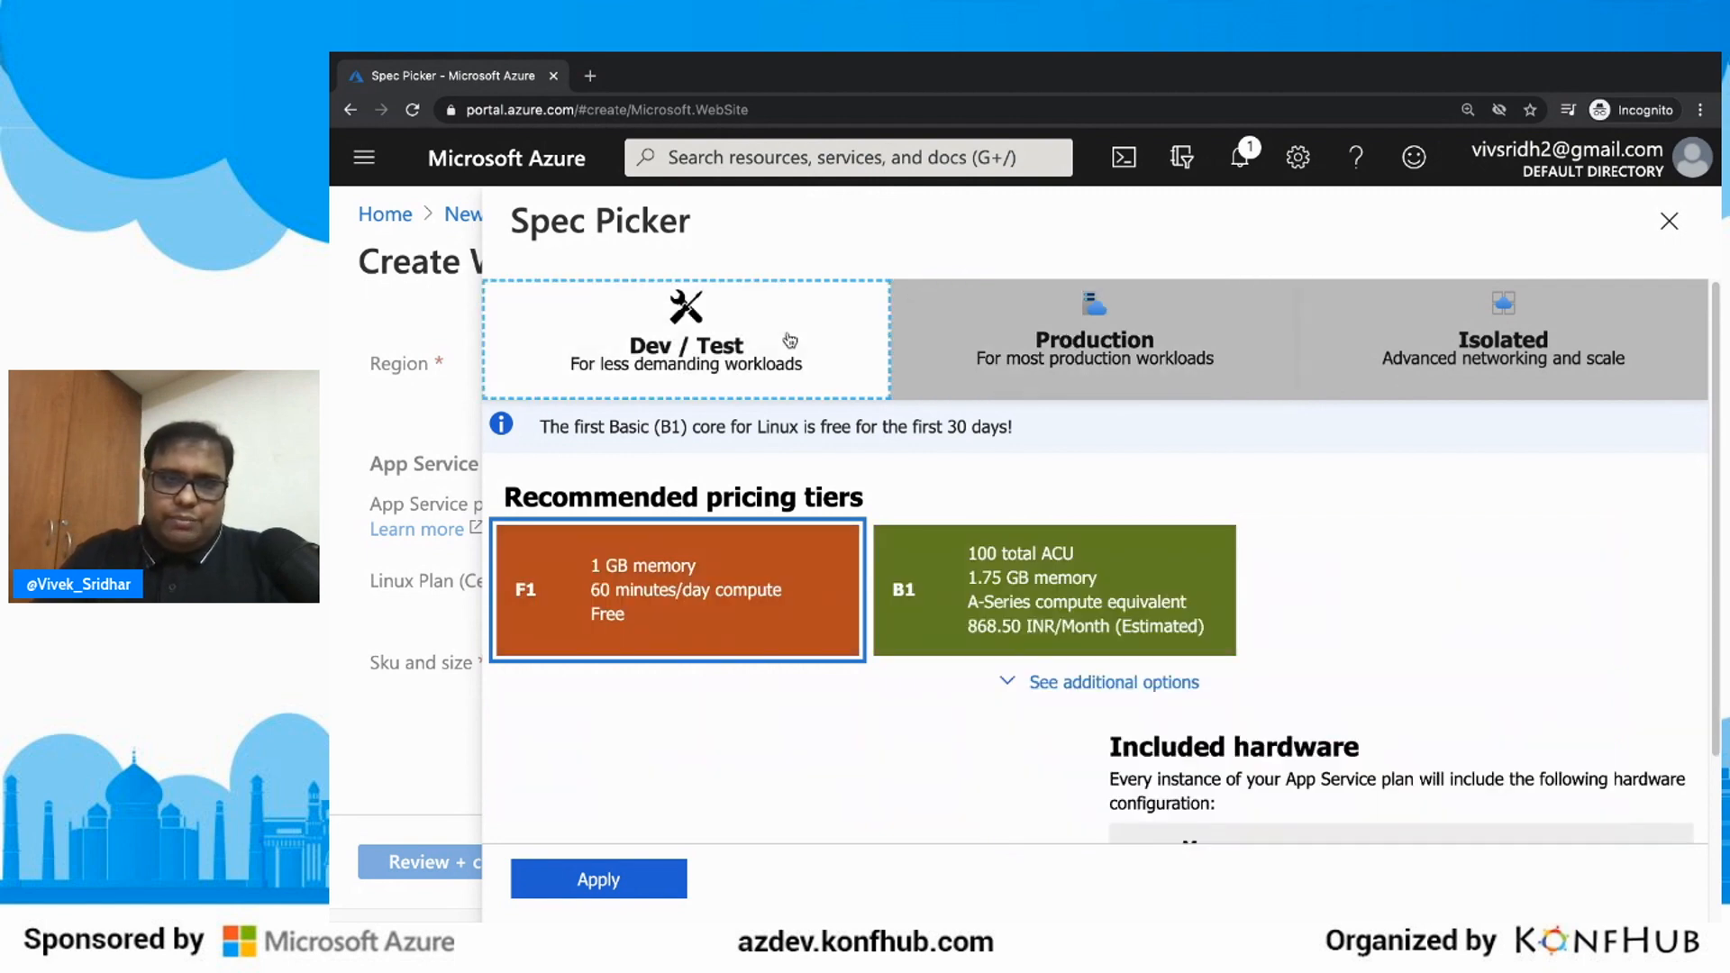
click(1064, 354)
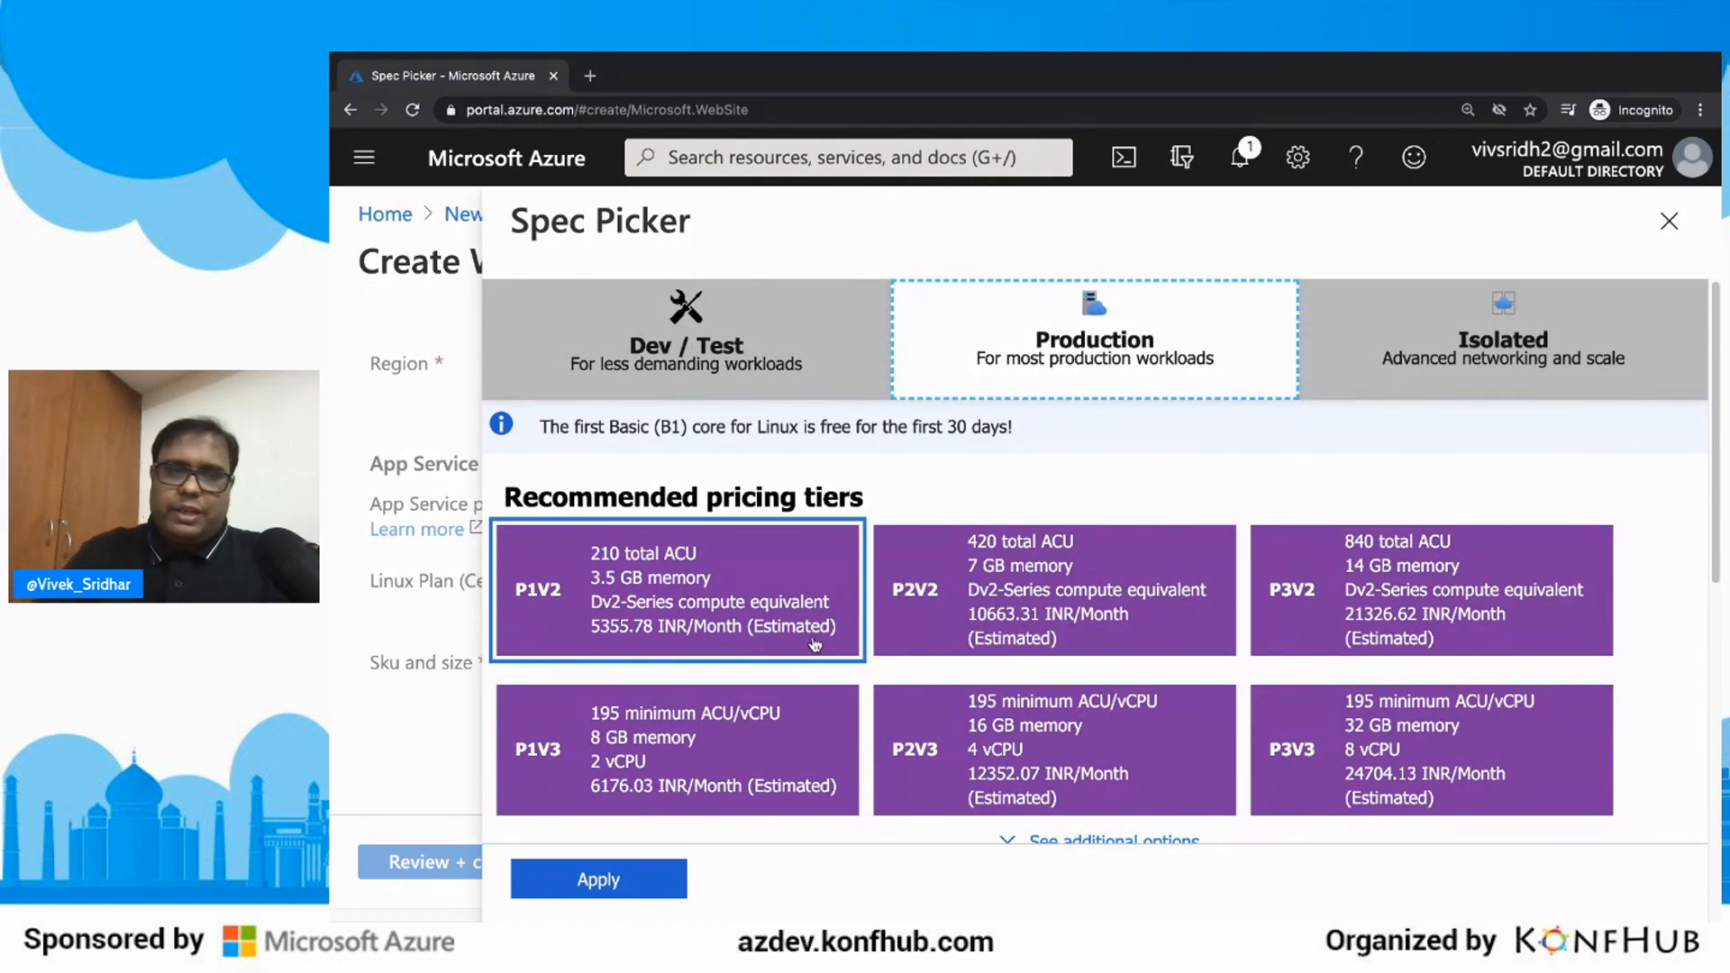
click(730, 378)
click(747, 608)
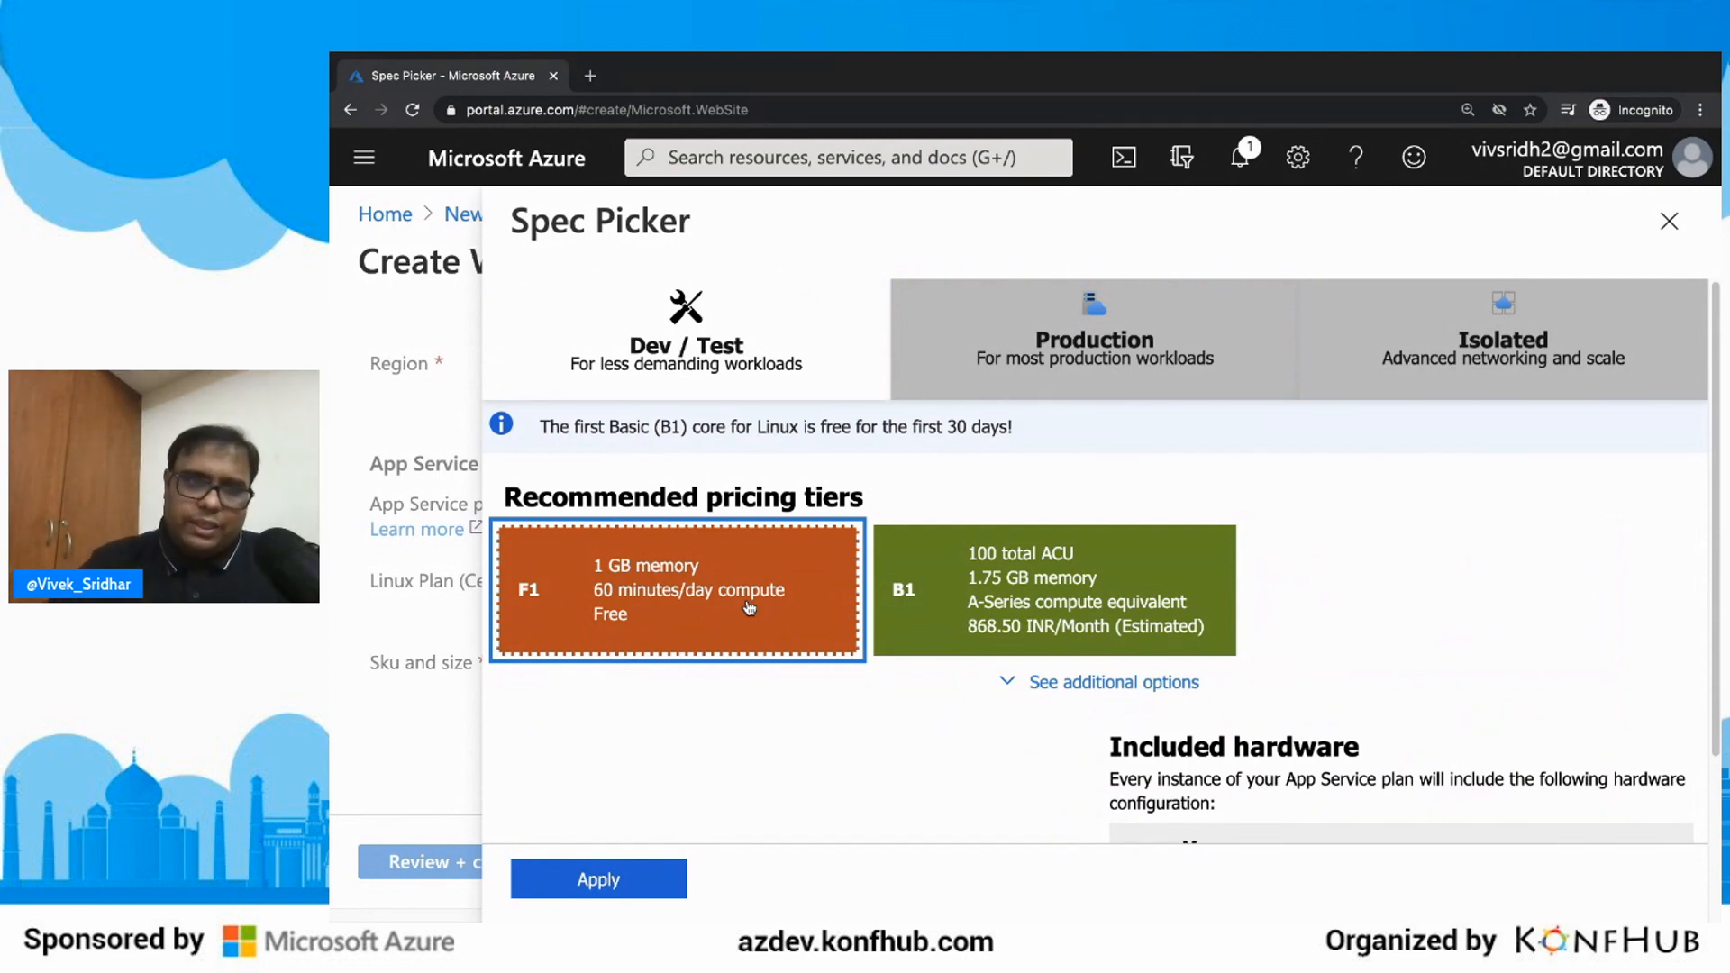
click(632, 872)
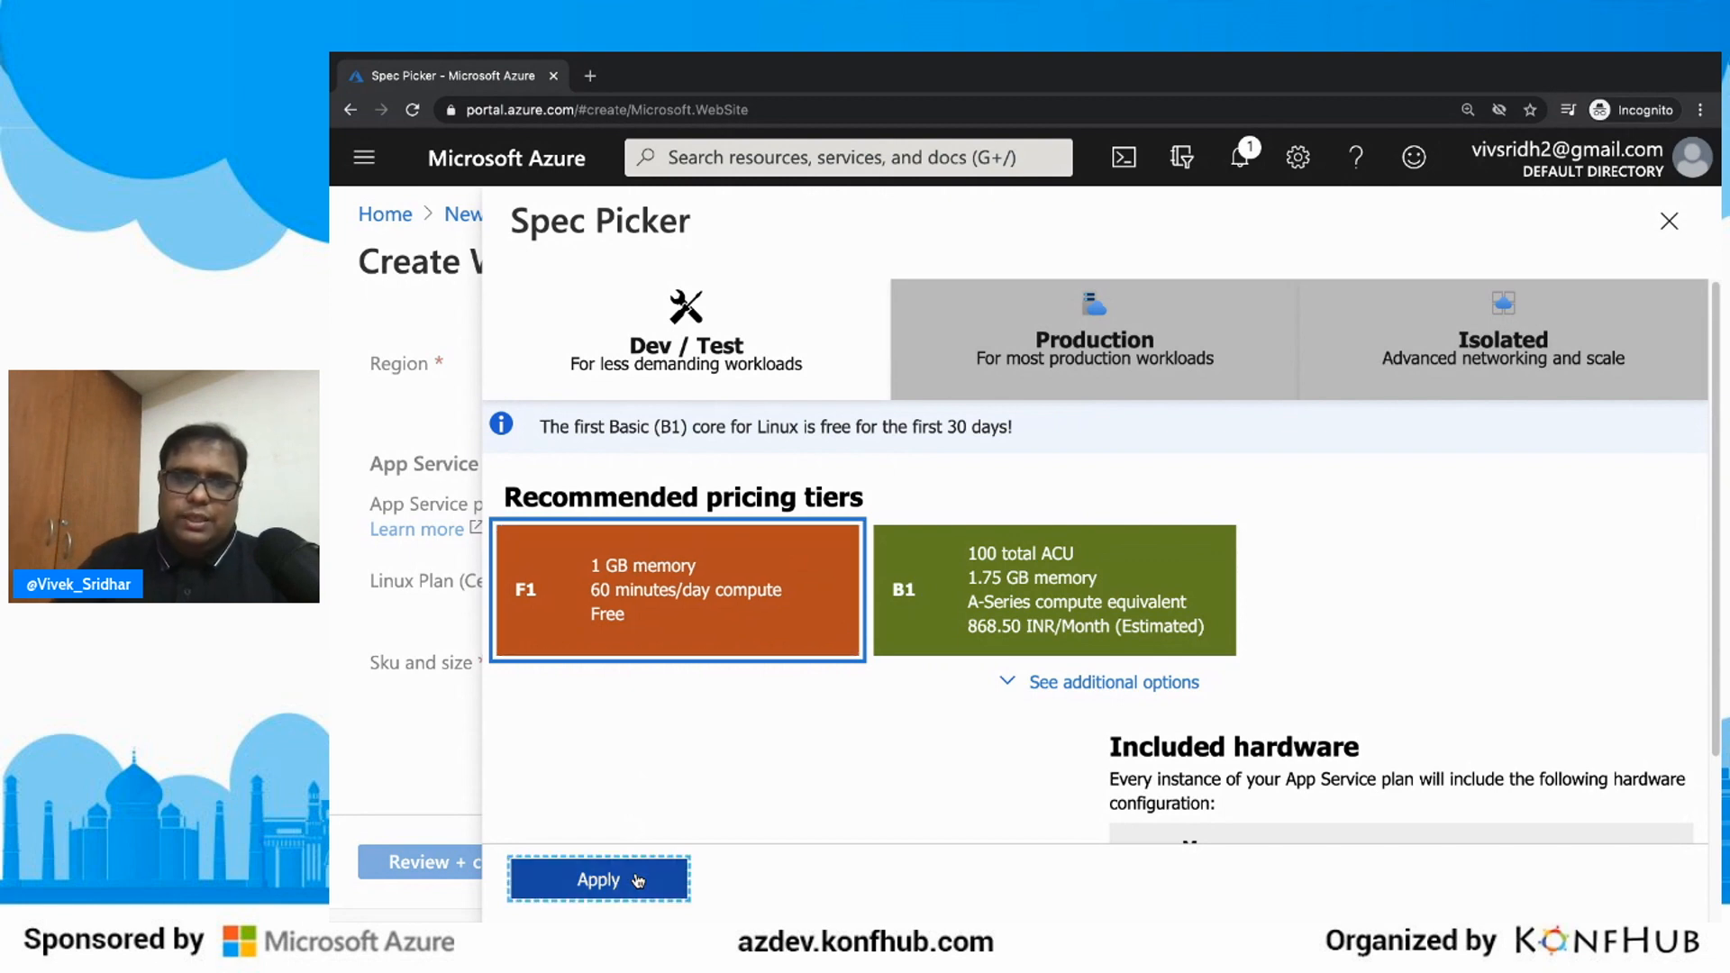
Step: Proceed to the Docker settings and choose the NGINX quickstart sample for the single container
click(862, 864)
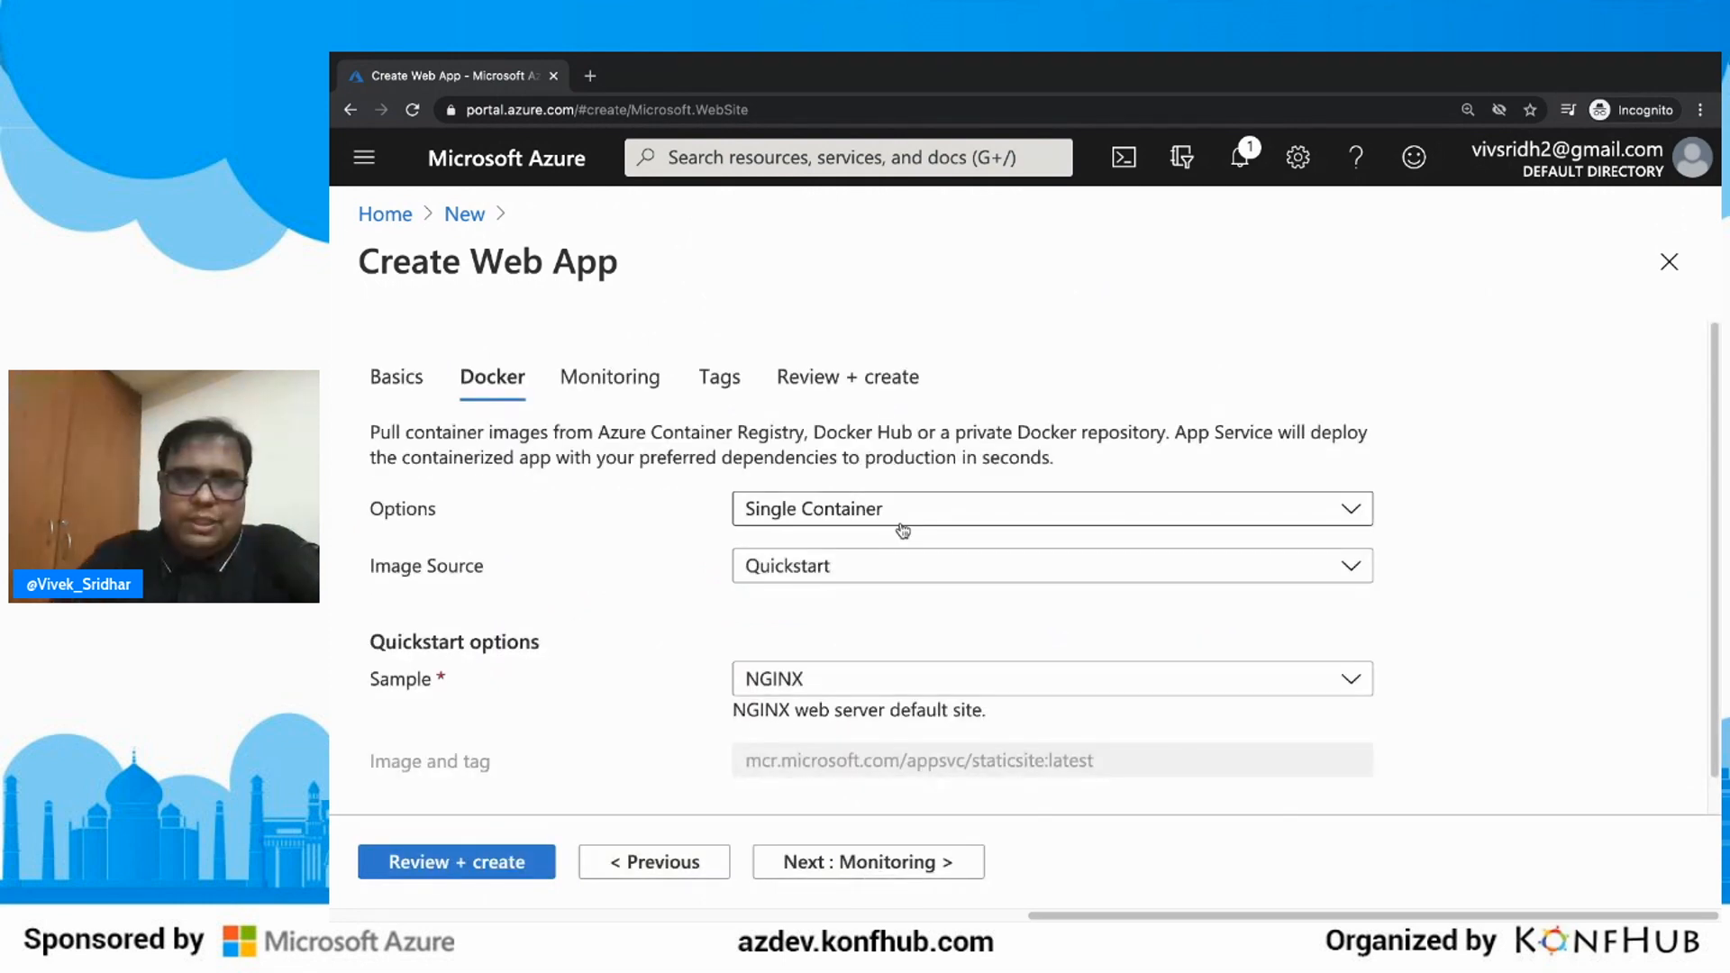
click(848, 677)
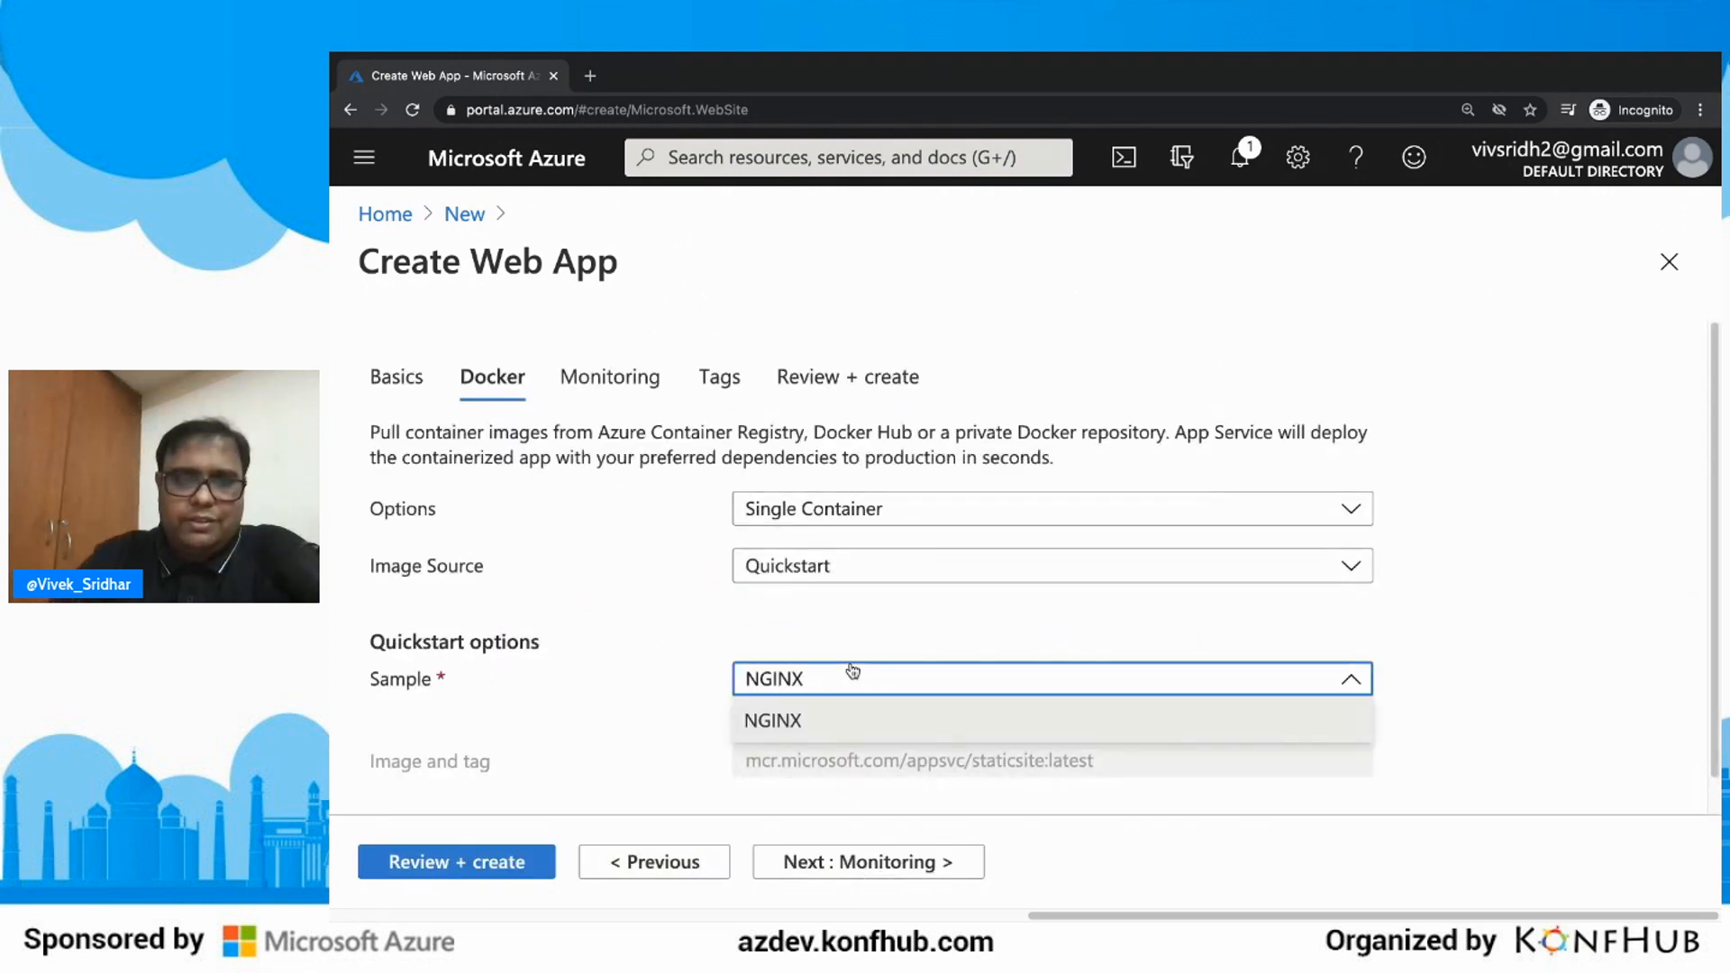
click(784, 720)
scroll(667, 679, down, 1)
scroll(666, 678, down, 1)
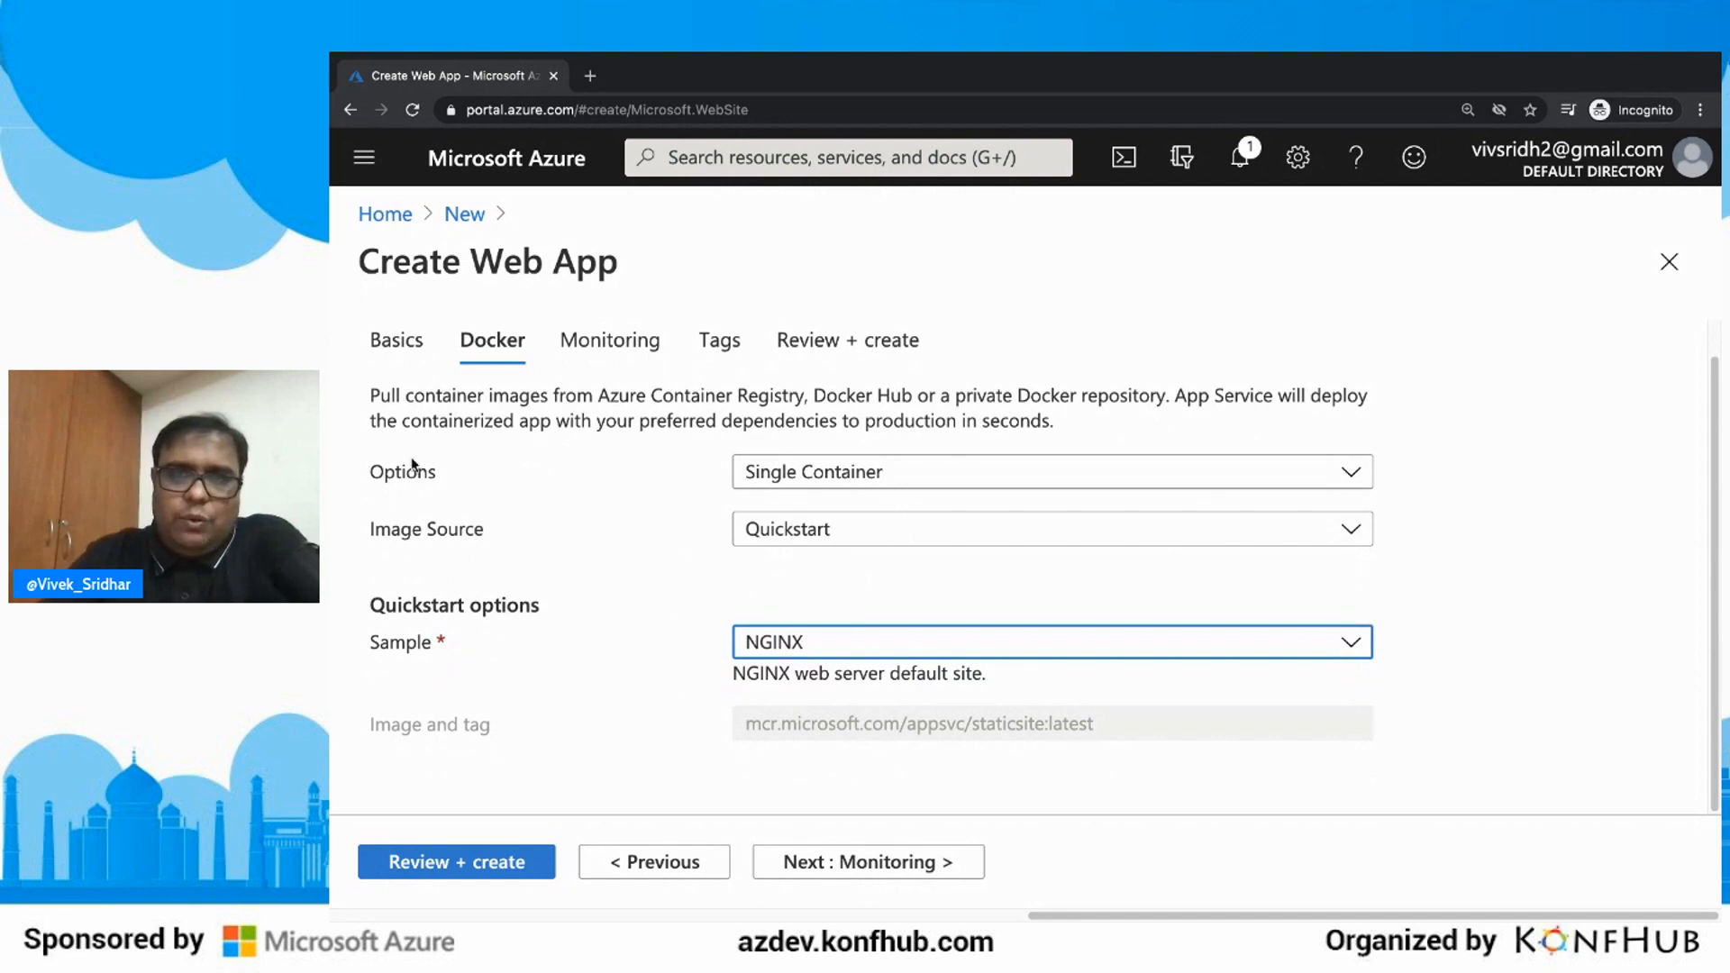
Step: Proceed through the Monitoring and Tags settings with their defaults to the web app's final review
click(892, 858)
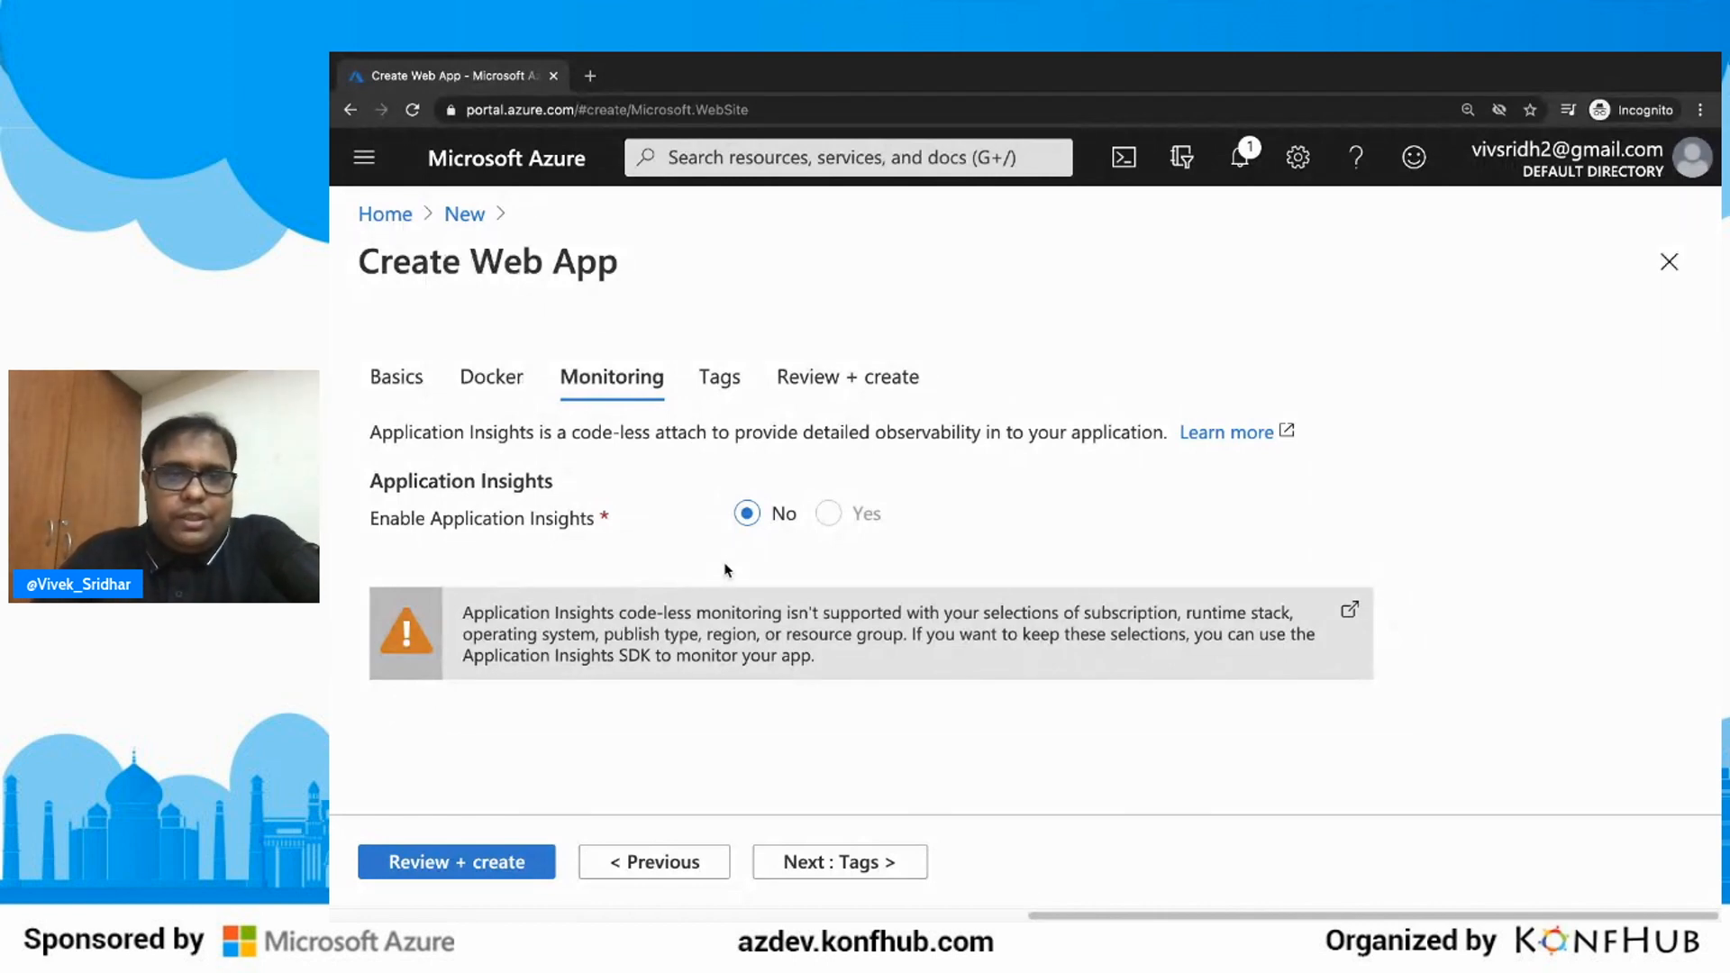
click(792, 857)
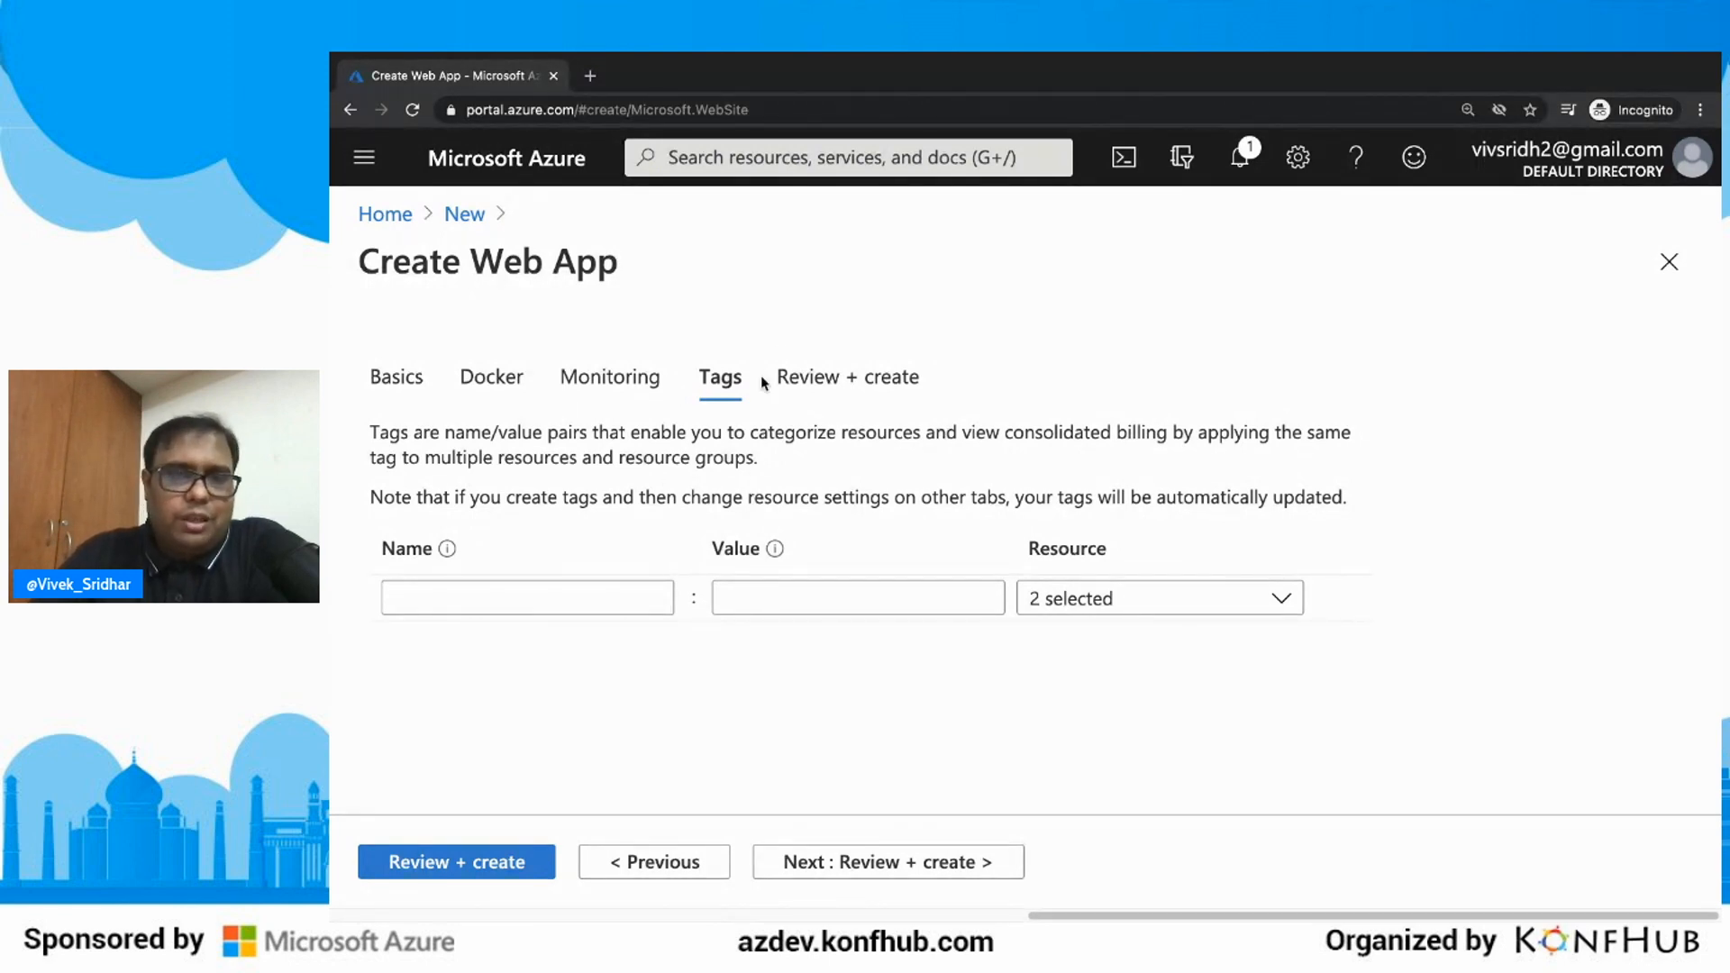
click(804, 393)
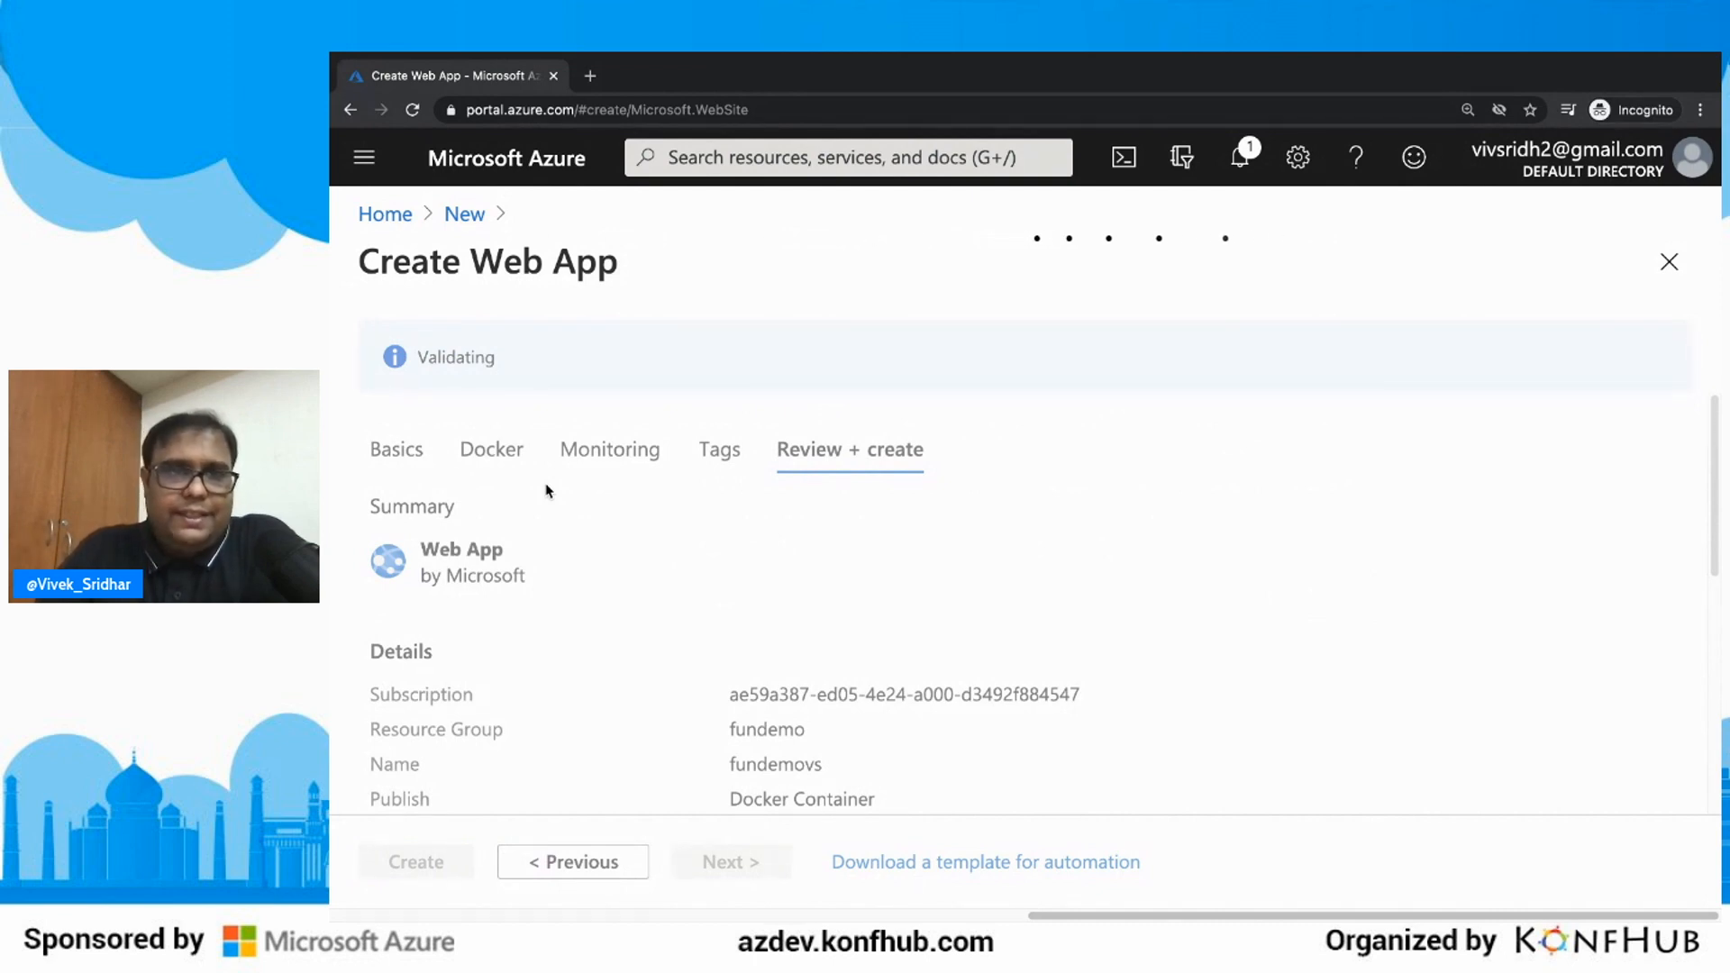
Step: Review the web app and App Service plan summary, and create the web app
scroll(545, 490, down, 2)
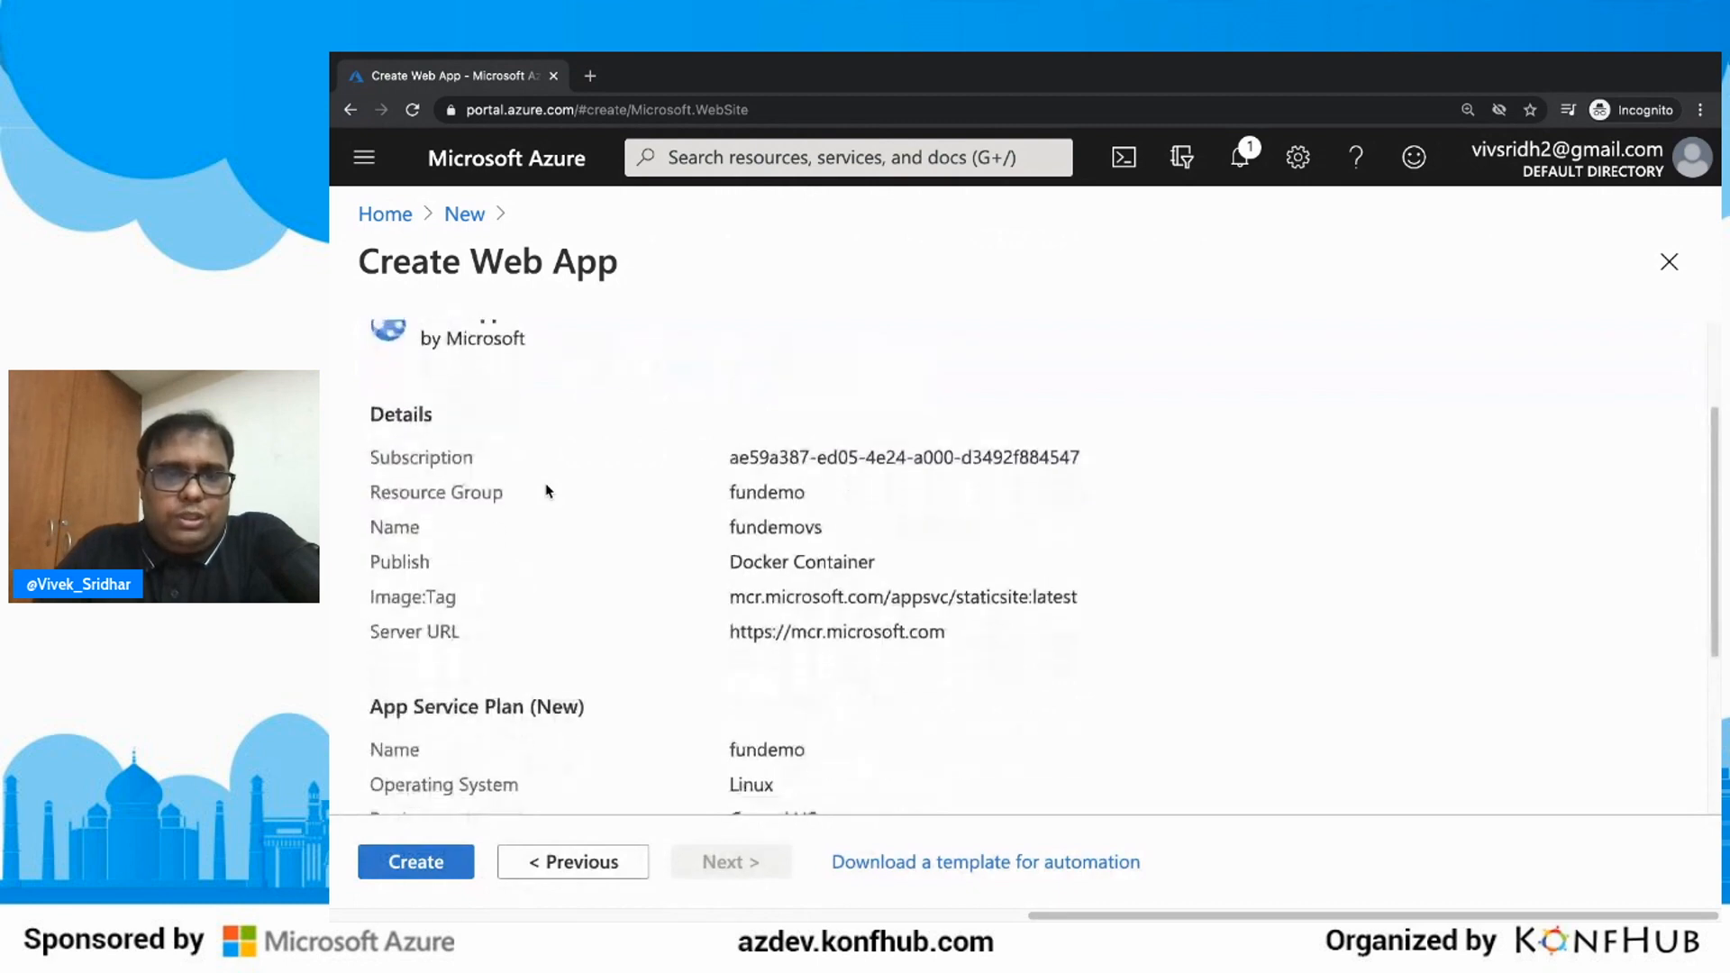
scroll(502, 544, down, 5)
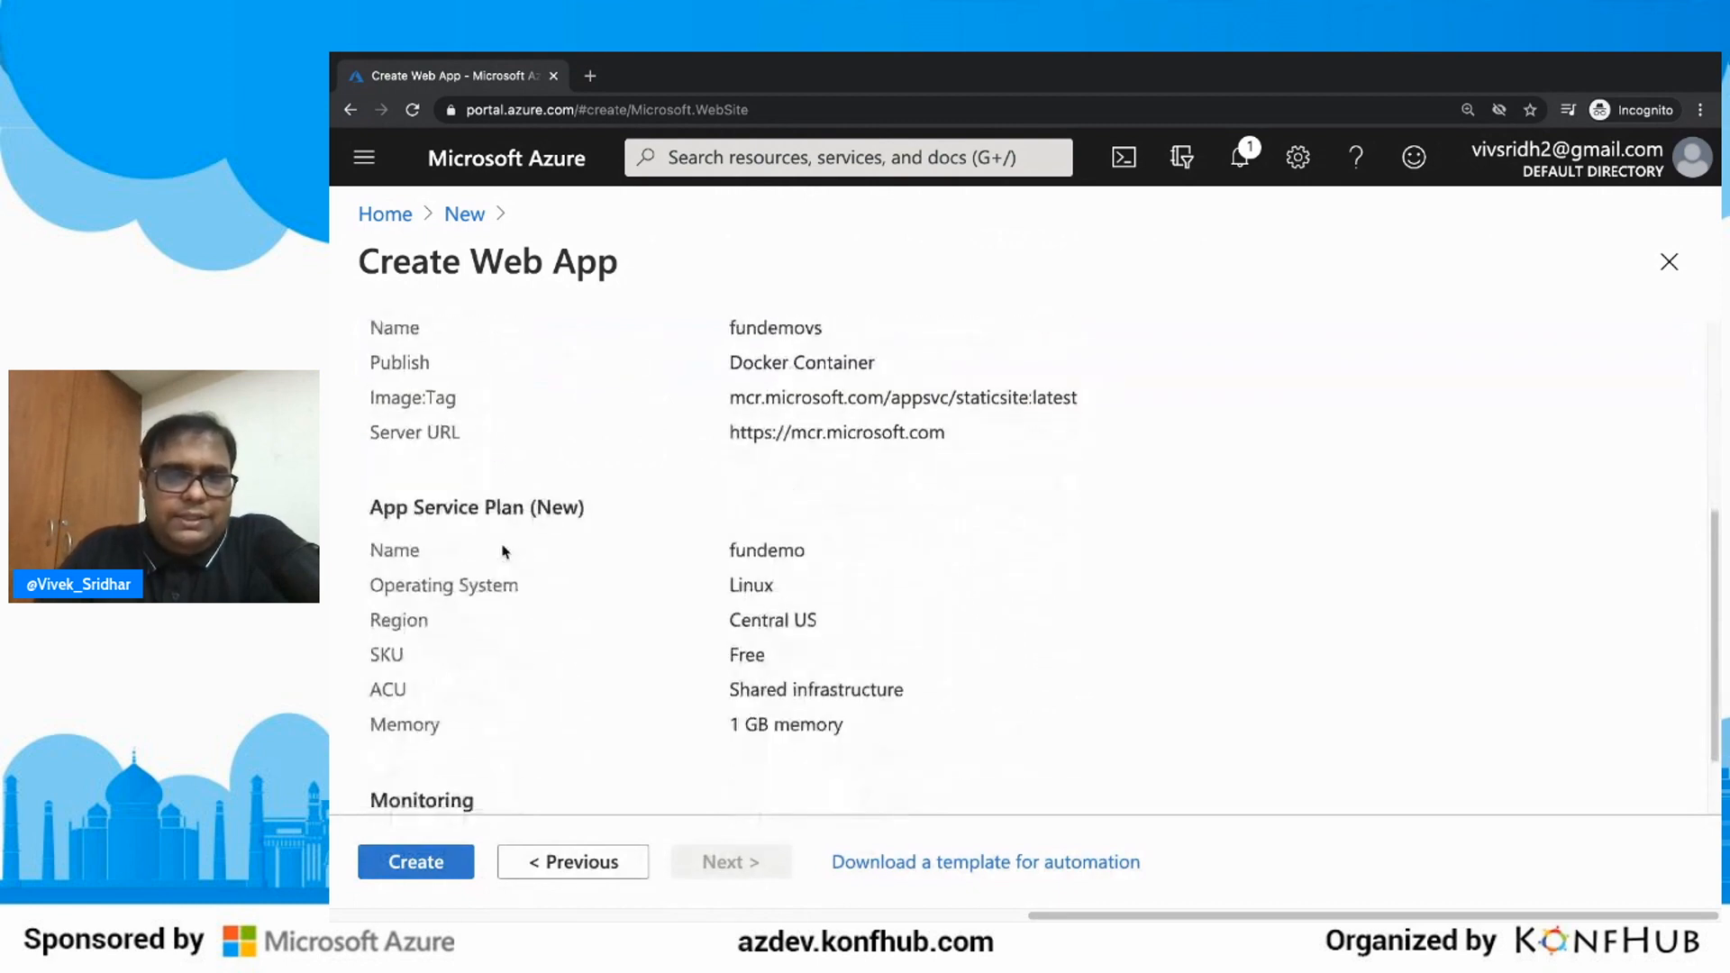
scroll(502, 544, up, 2)
scroll(502, 544, down, 3)
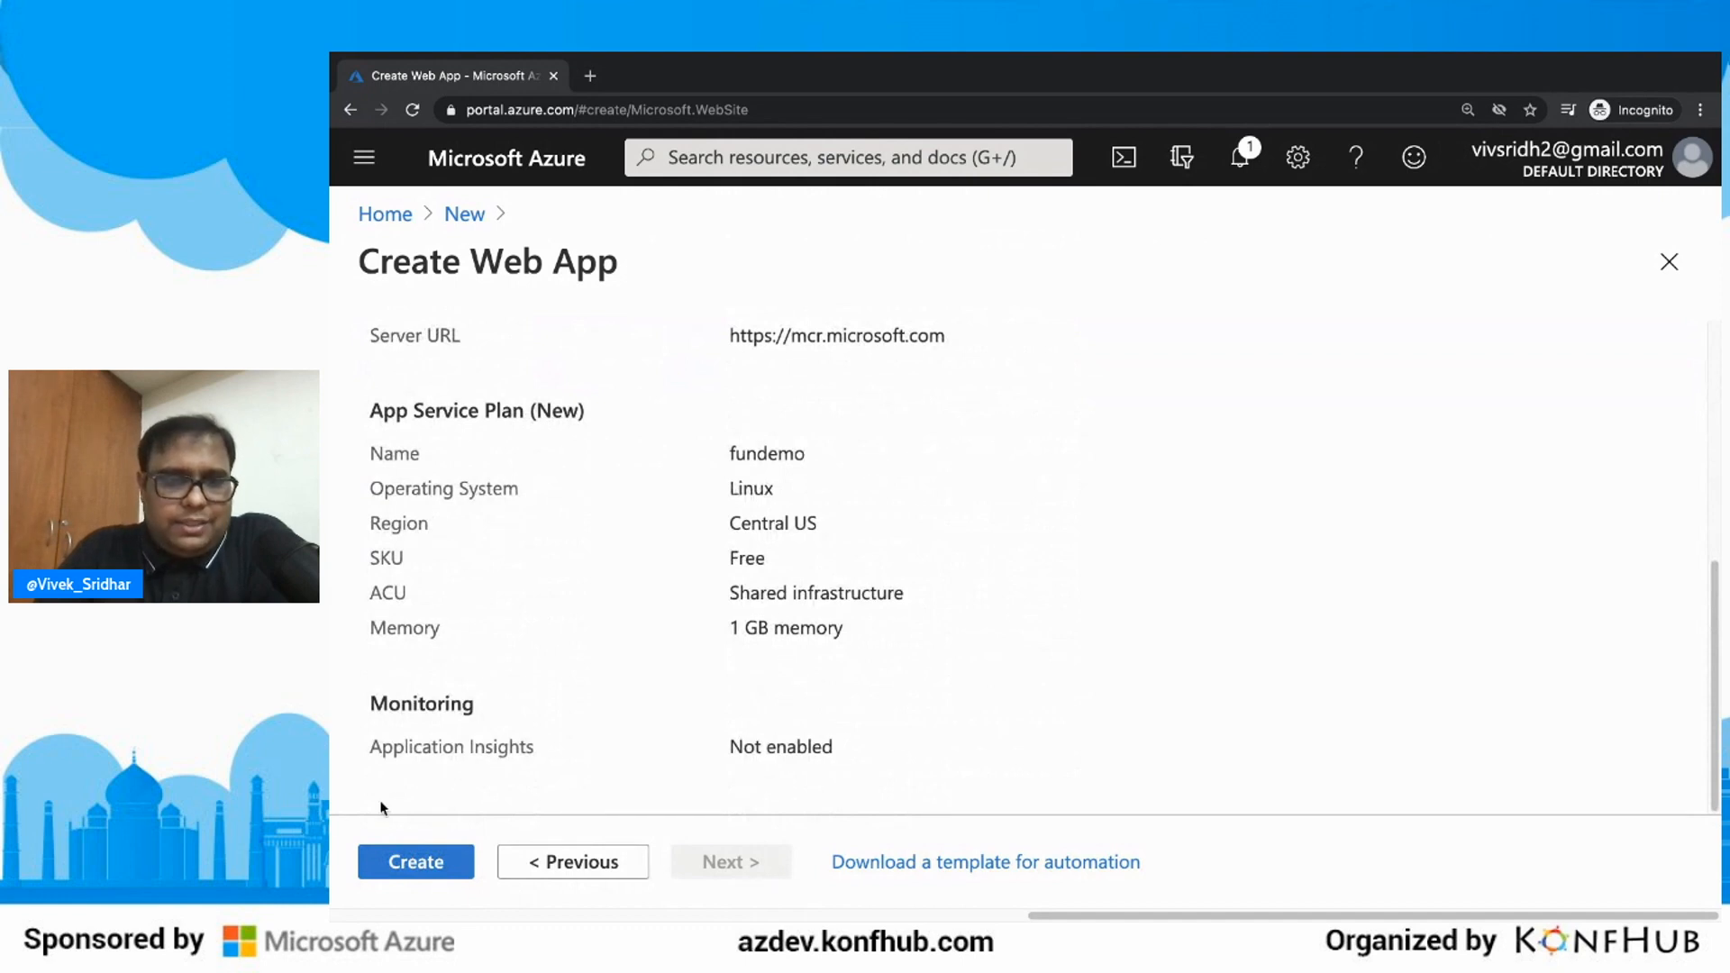
scroll(468, 541, up, 10)
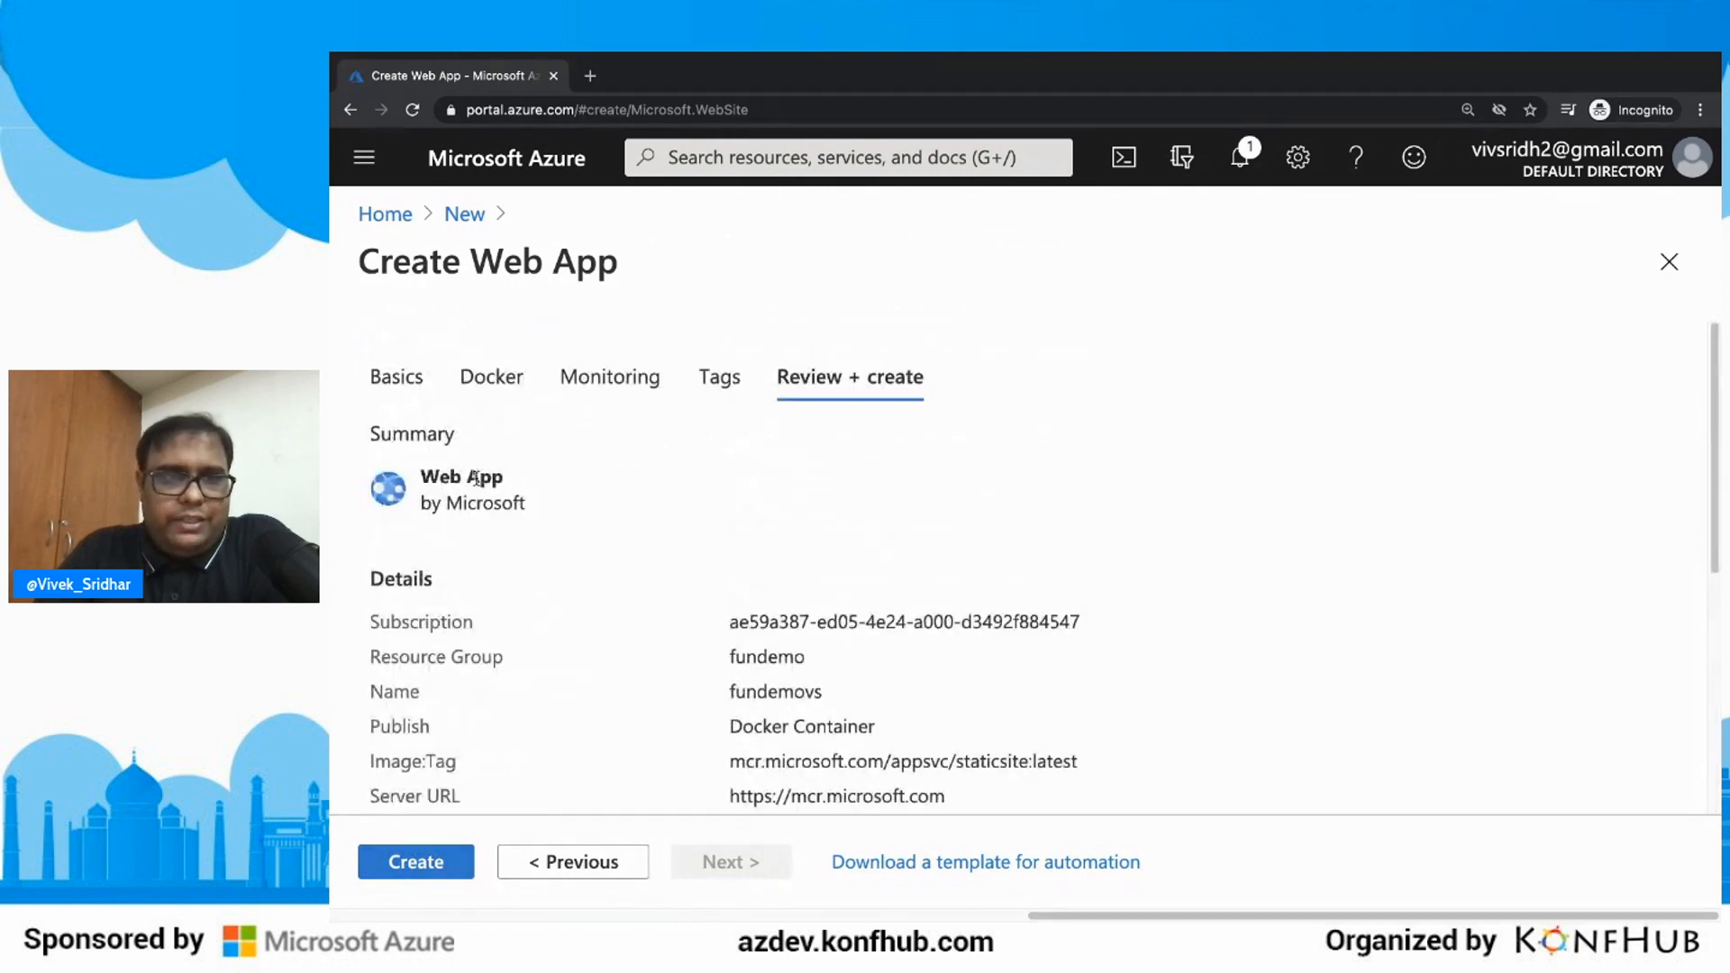
scroll(621, 519, down, 10)
click(429, 863)
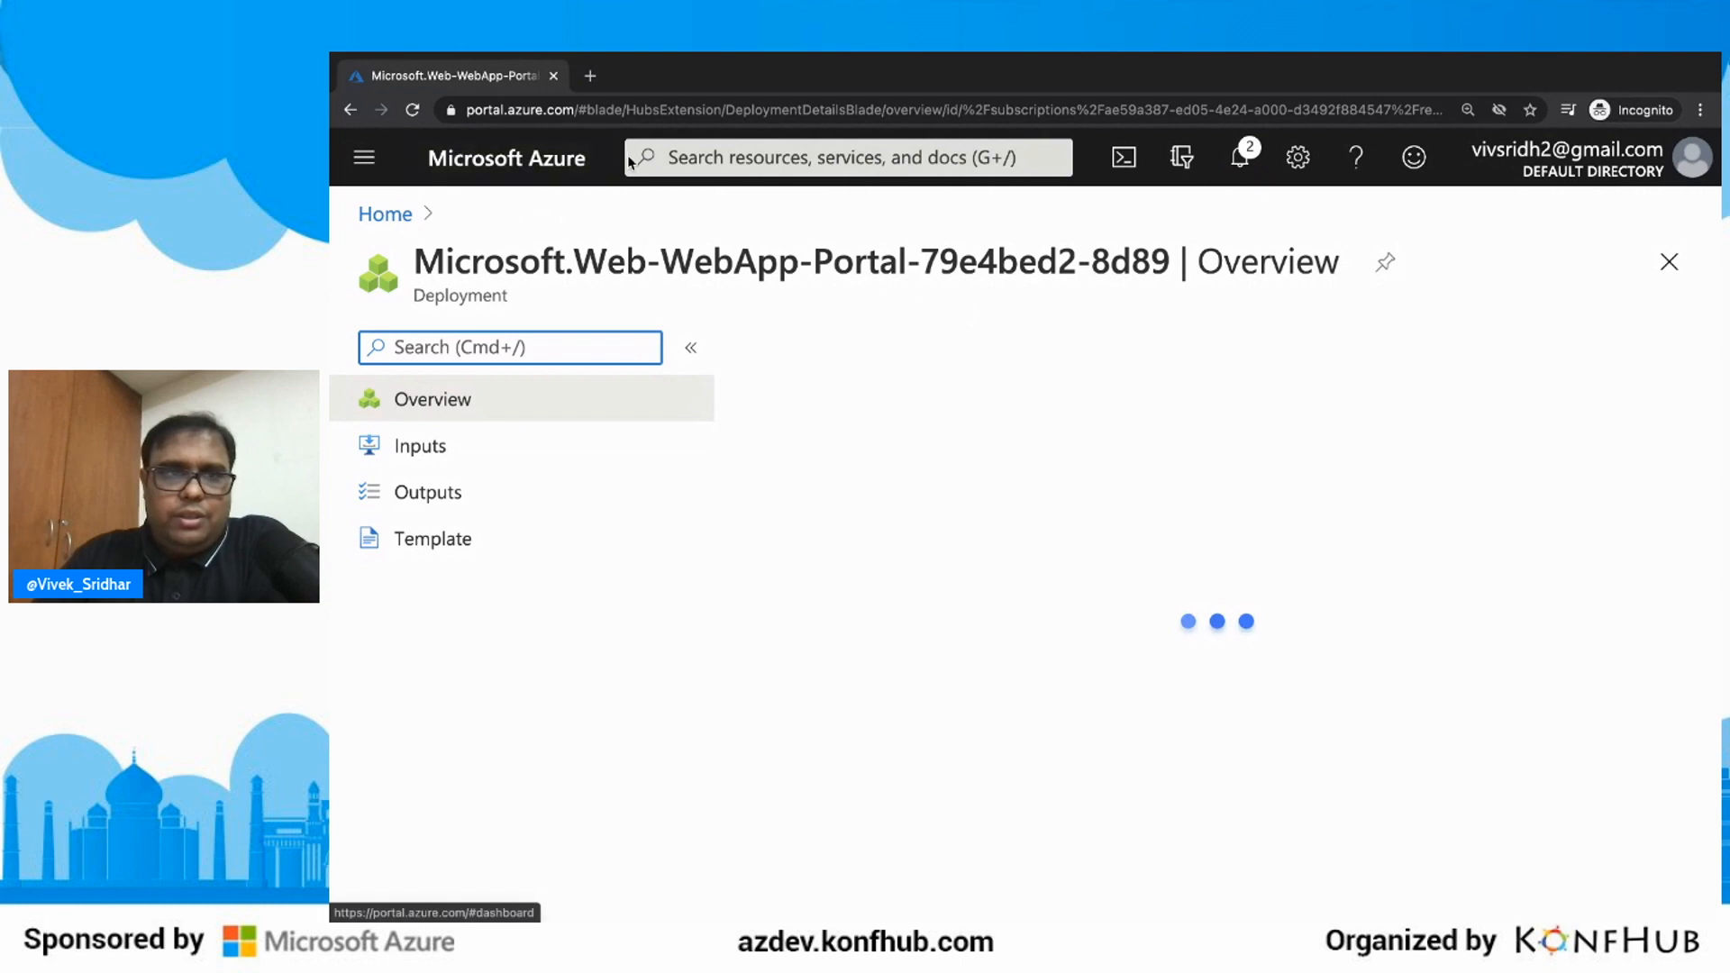
Step: Search the Marketplace for container instance and start creating a Container Instances resource
click(367, 162)
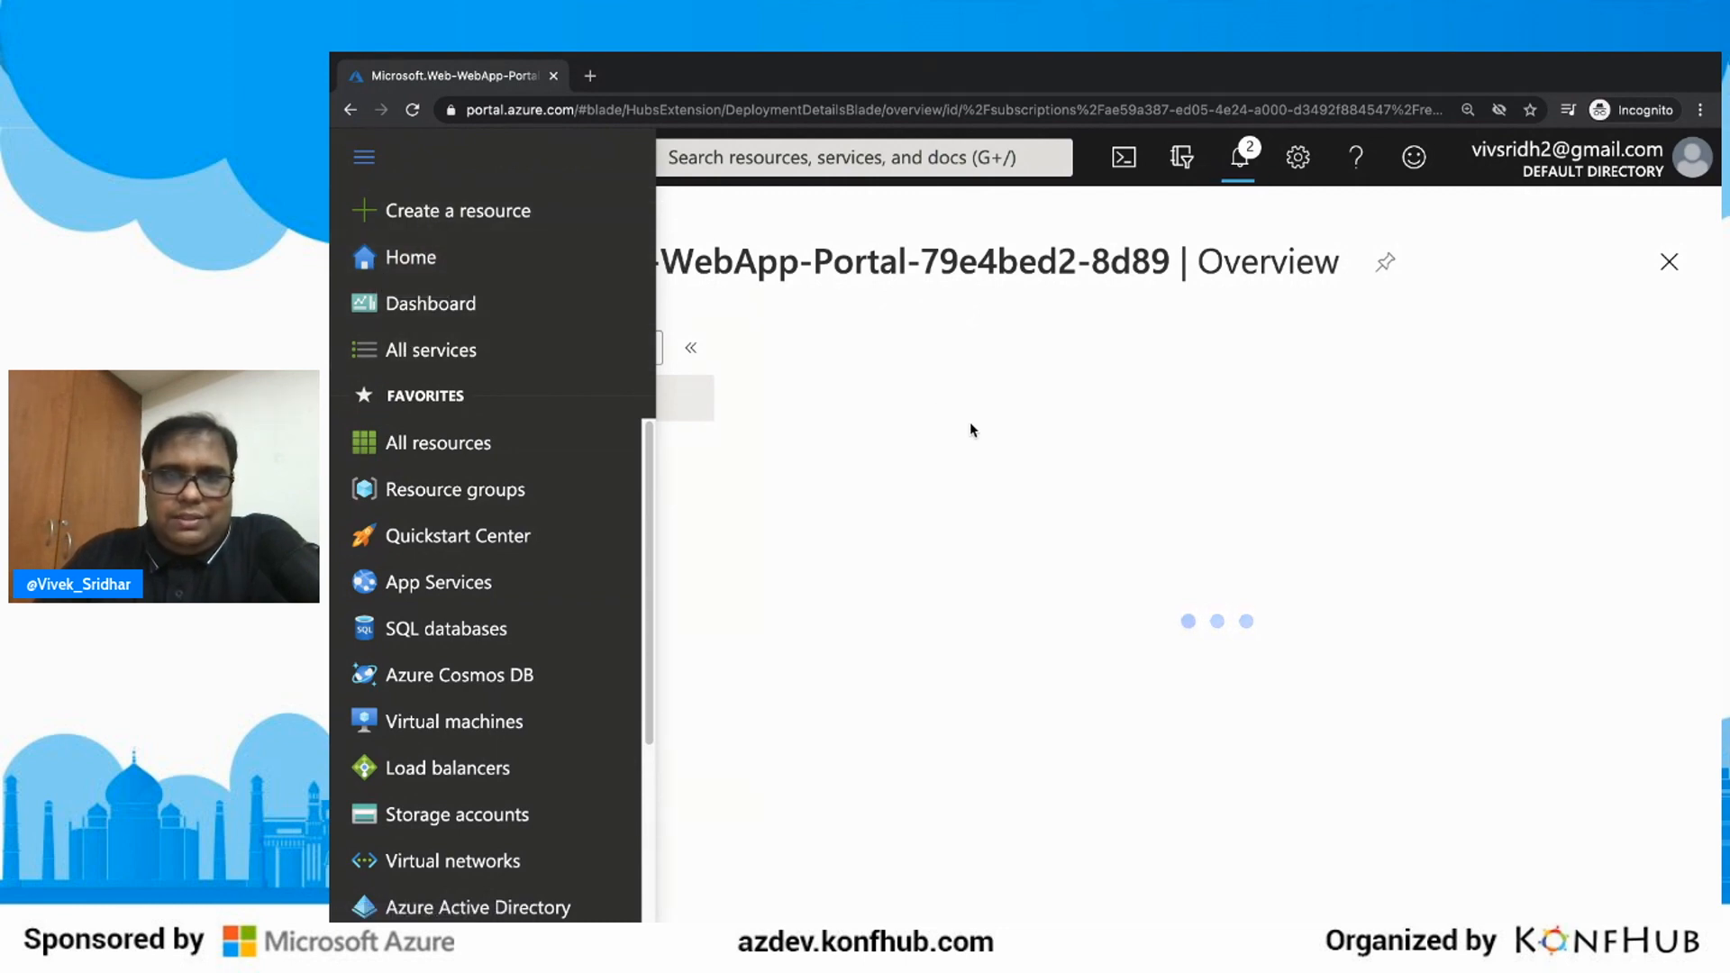
click(527, 224)
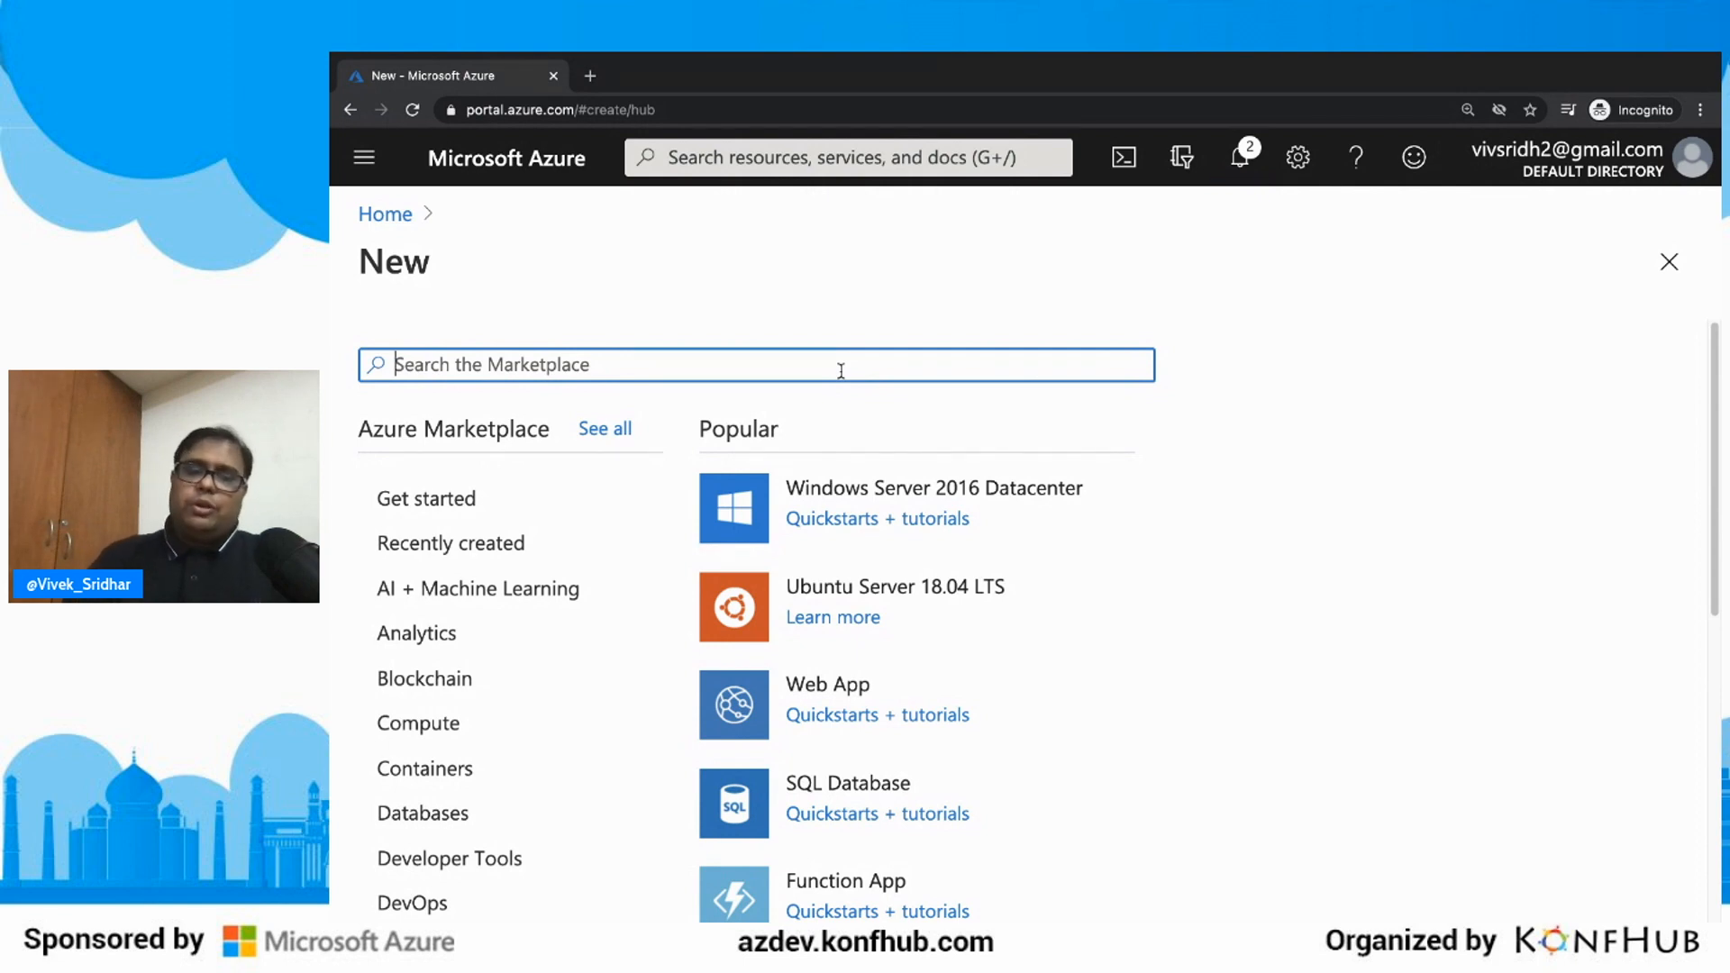
text(container )
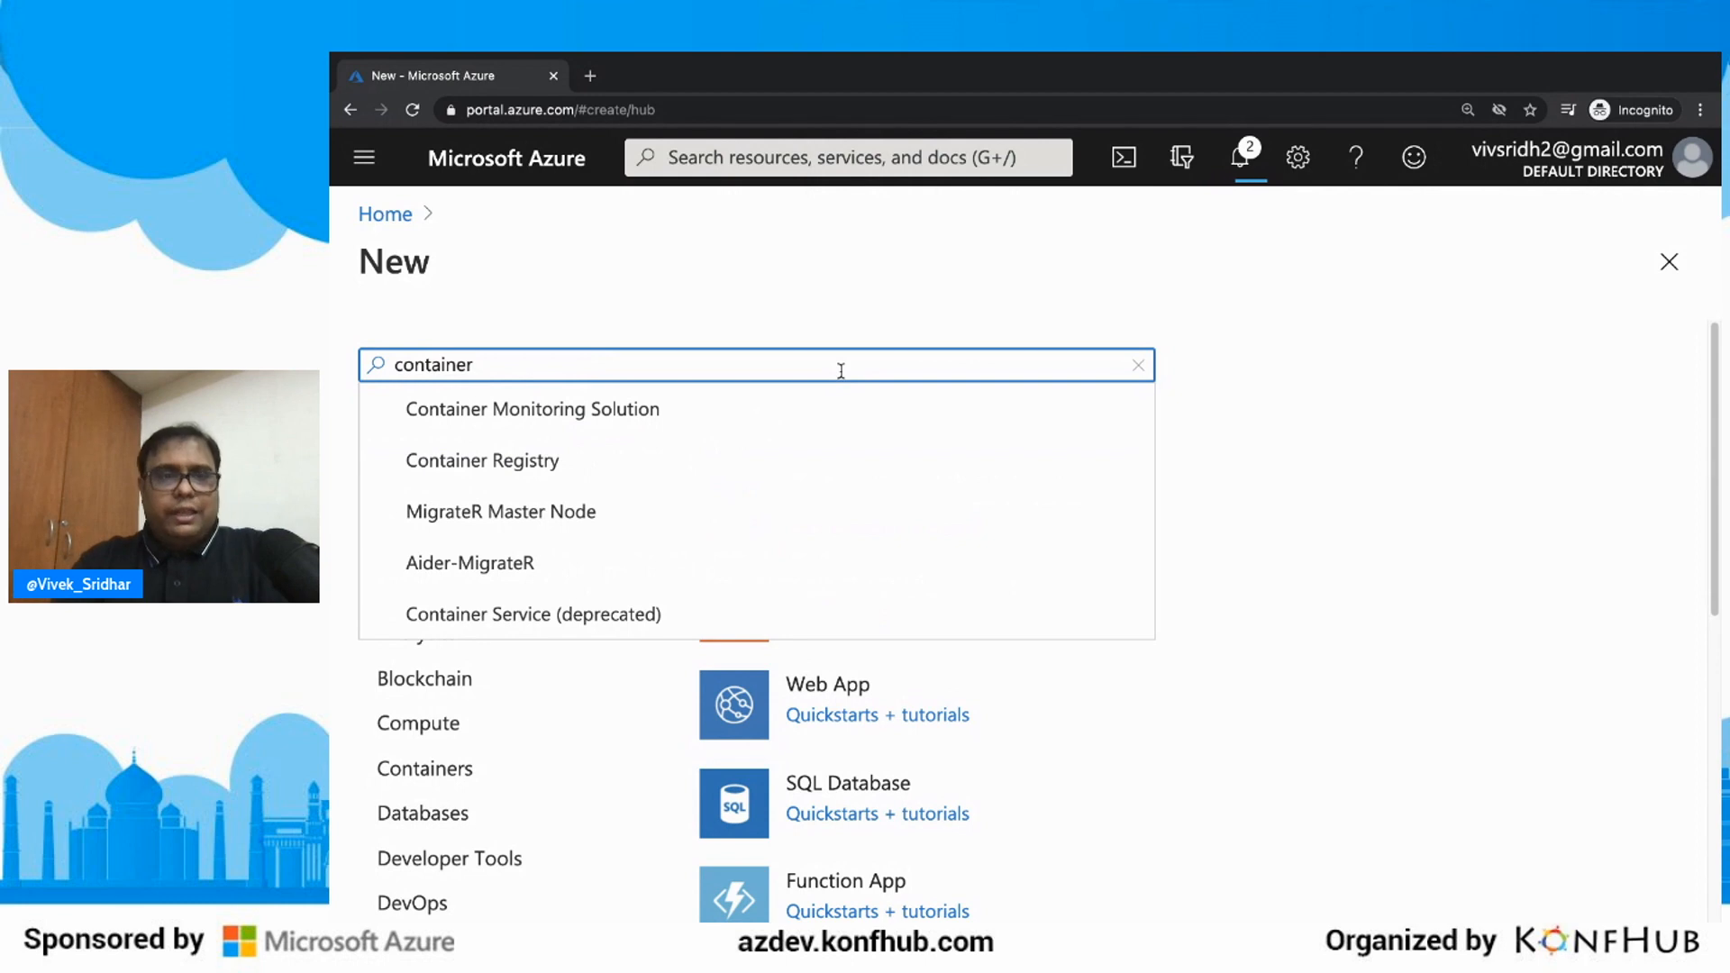
text(instance)
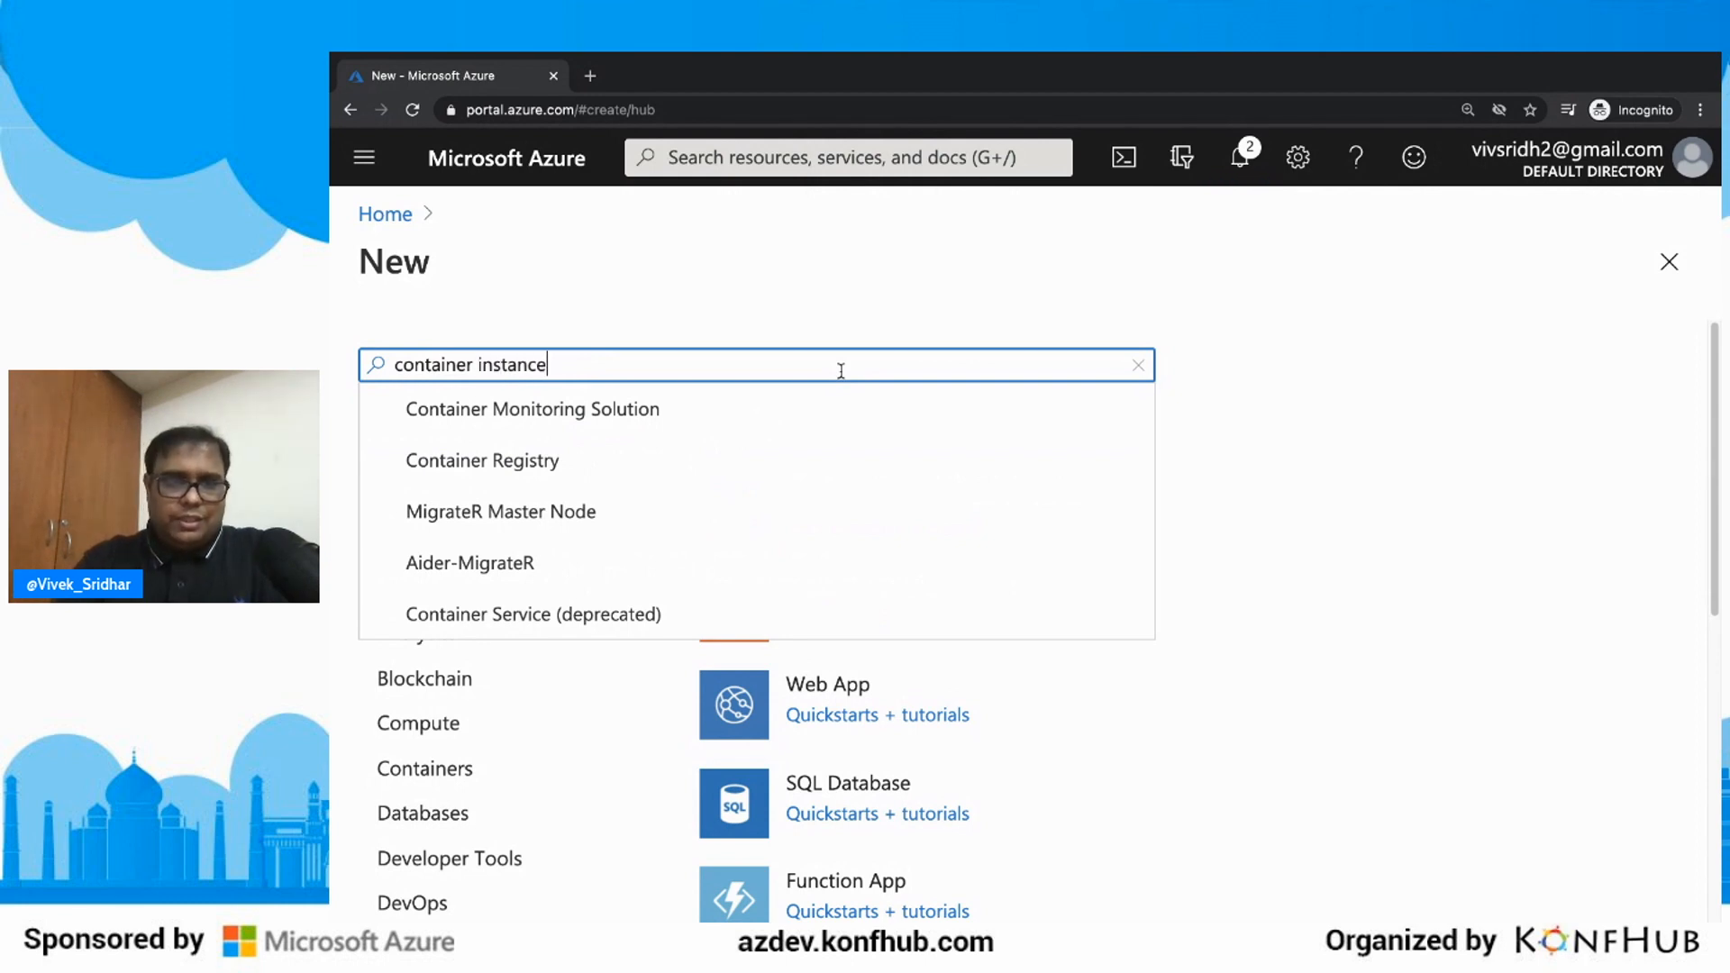
click(809, 406)
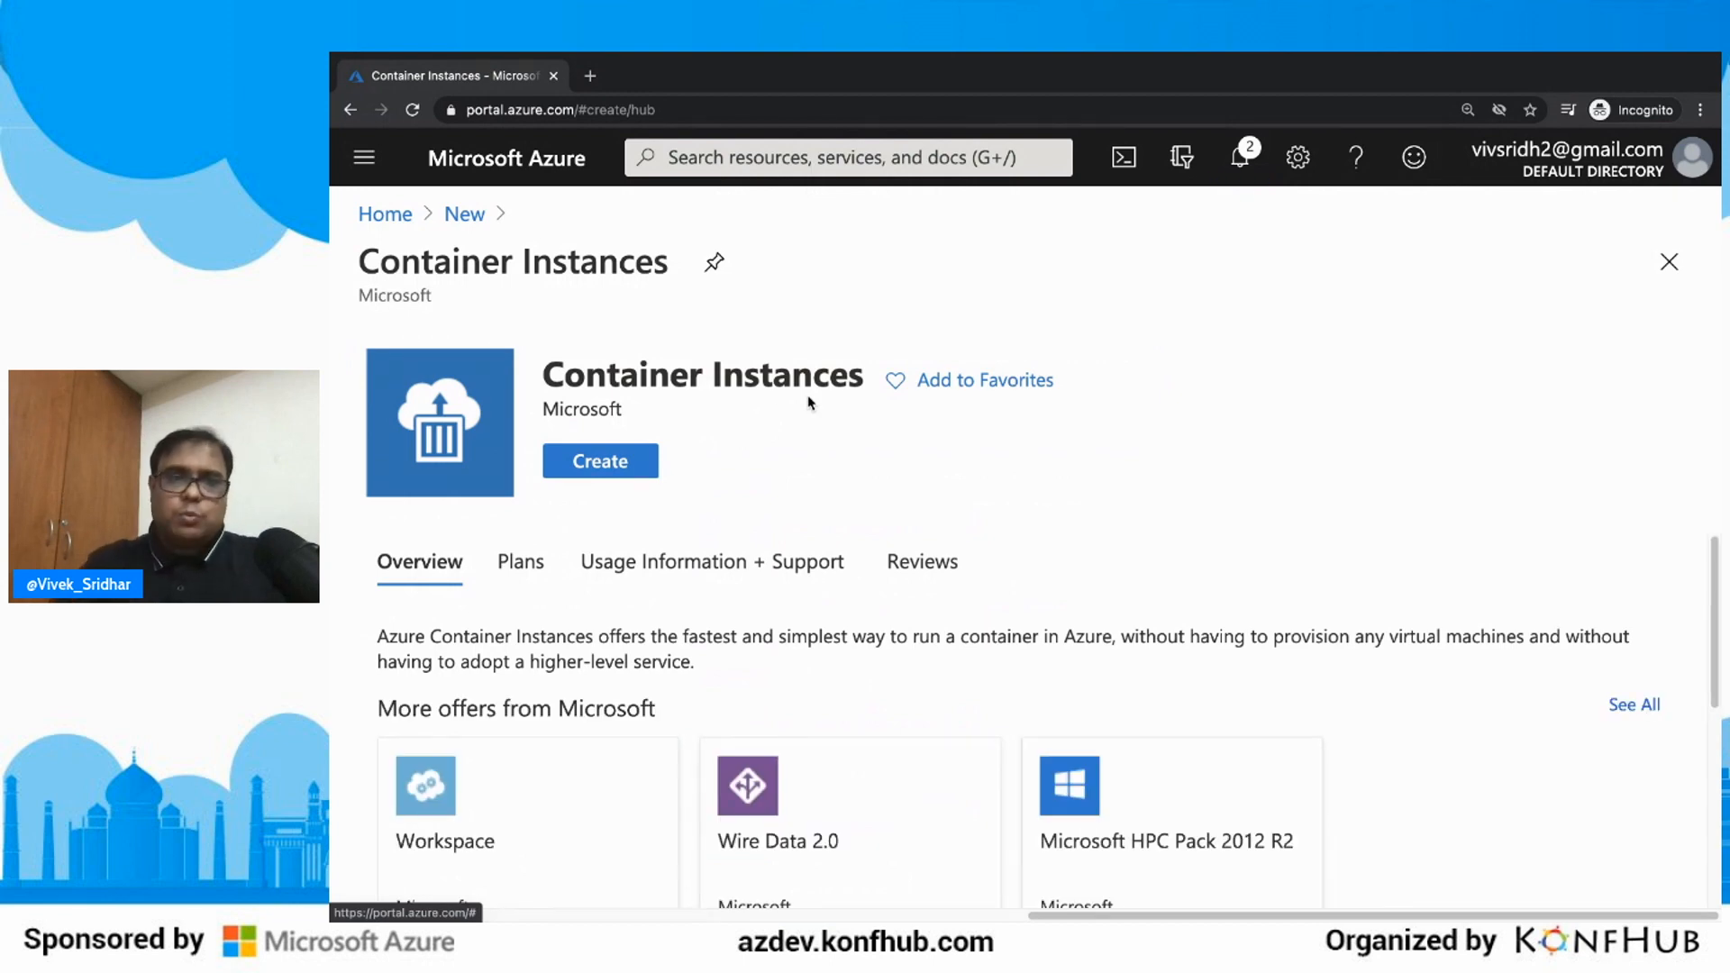
click(620, 460)
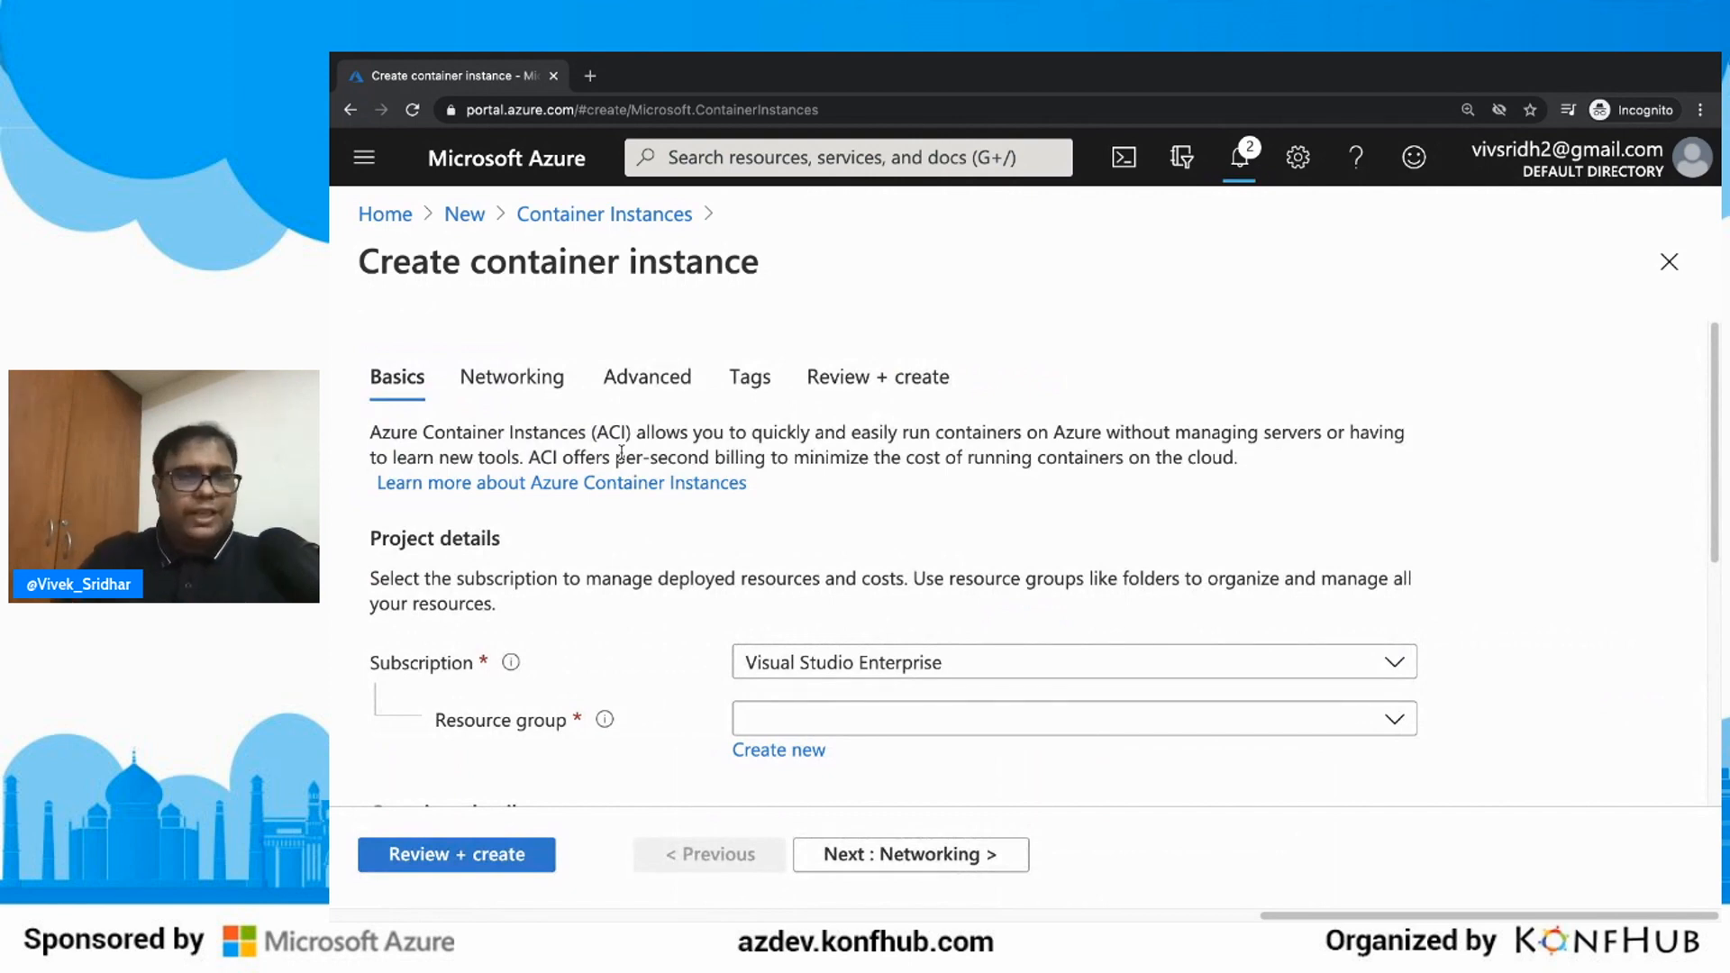
Step: Assign the container instance to the existing fundemo resource group
scroll(733, 564, down, 1)
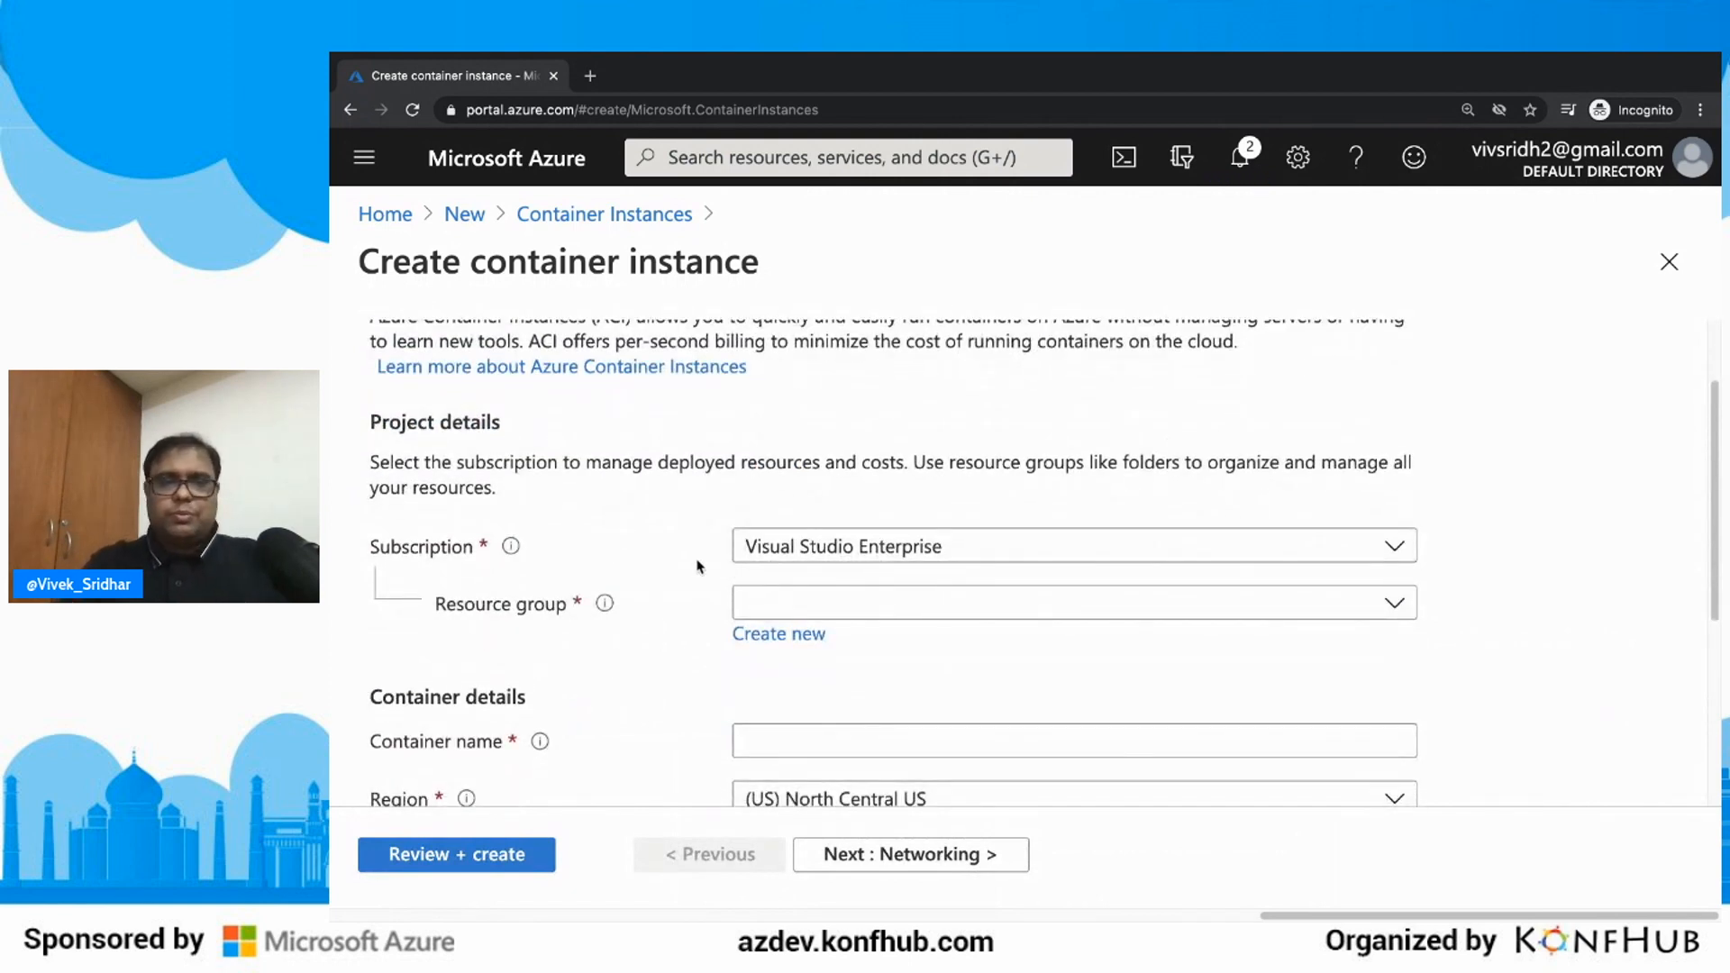
scroll(699, 566, down, 1)
click(778, 496)
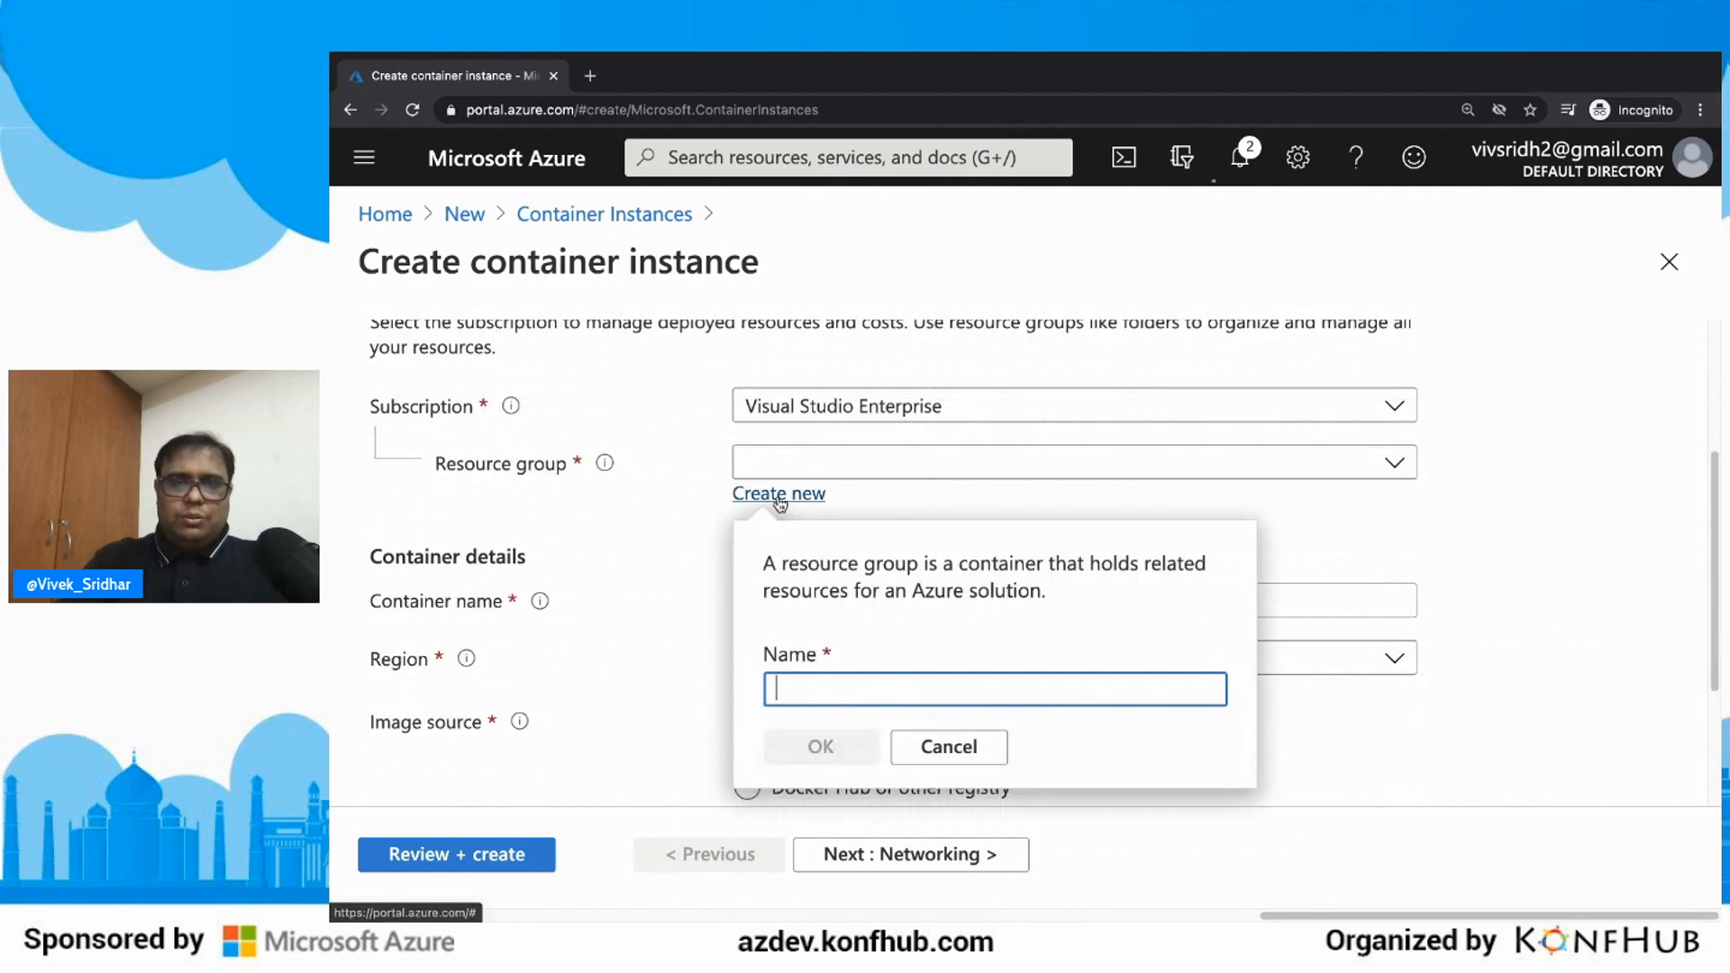
click(812, 461)
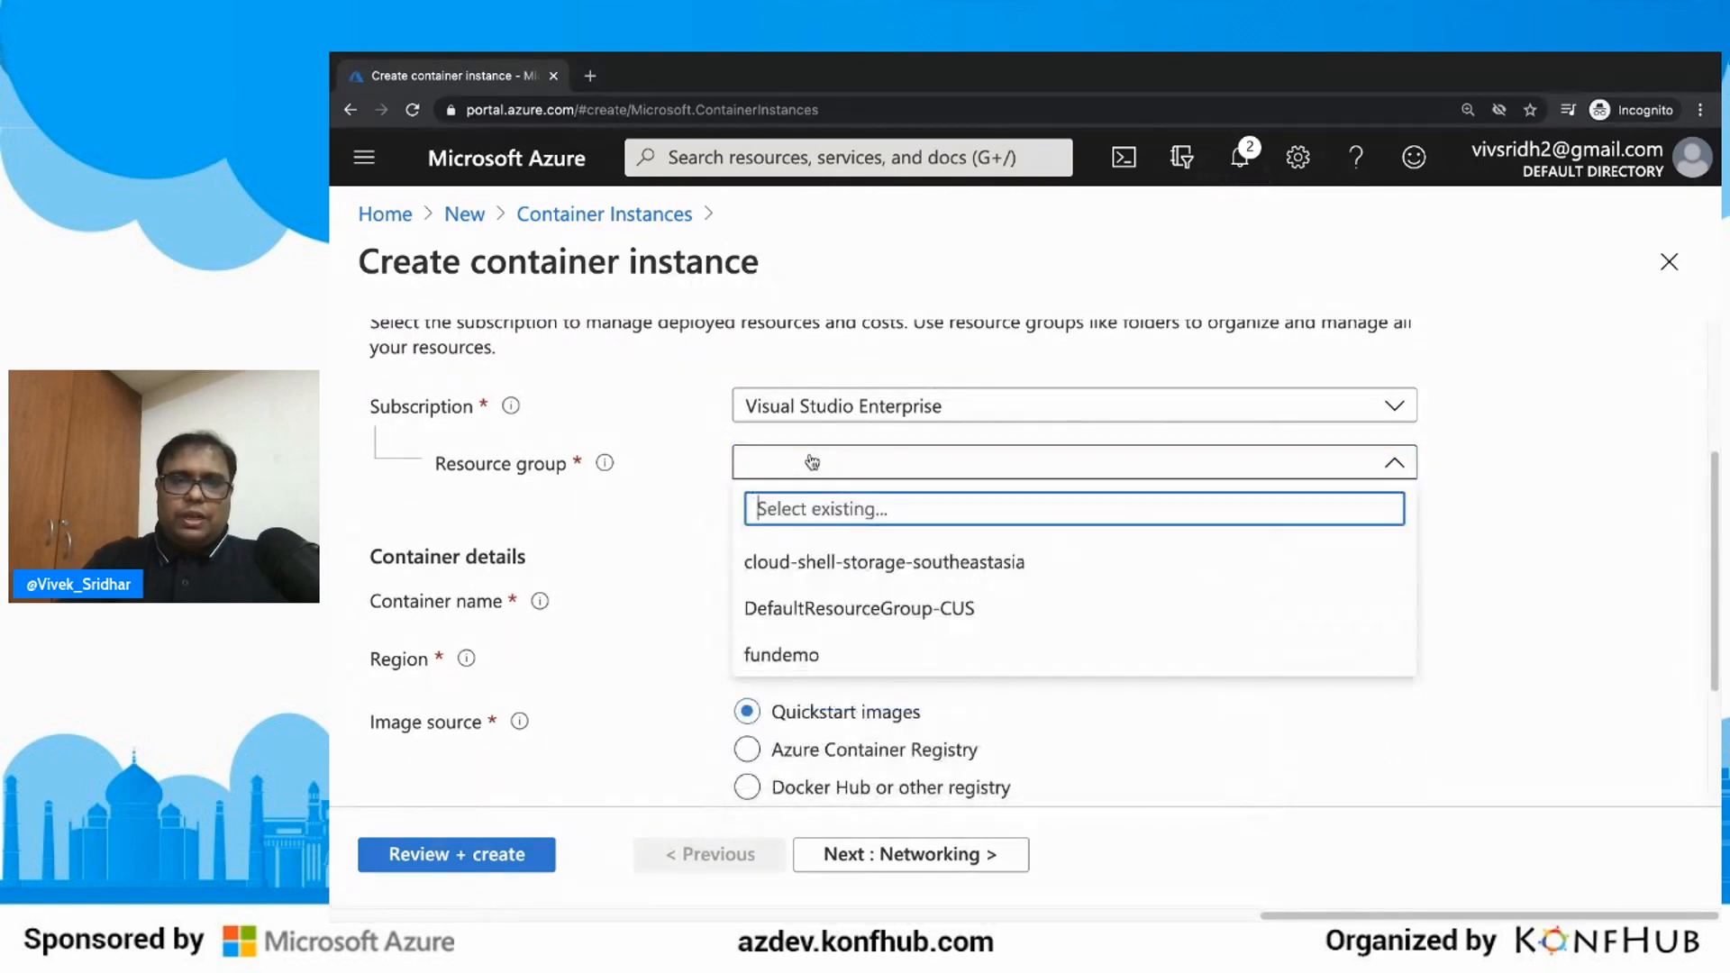
click(901, 654)
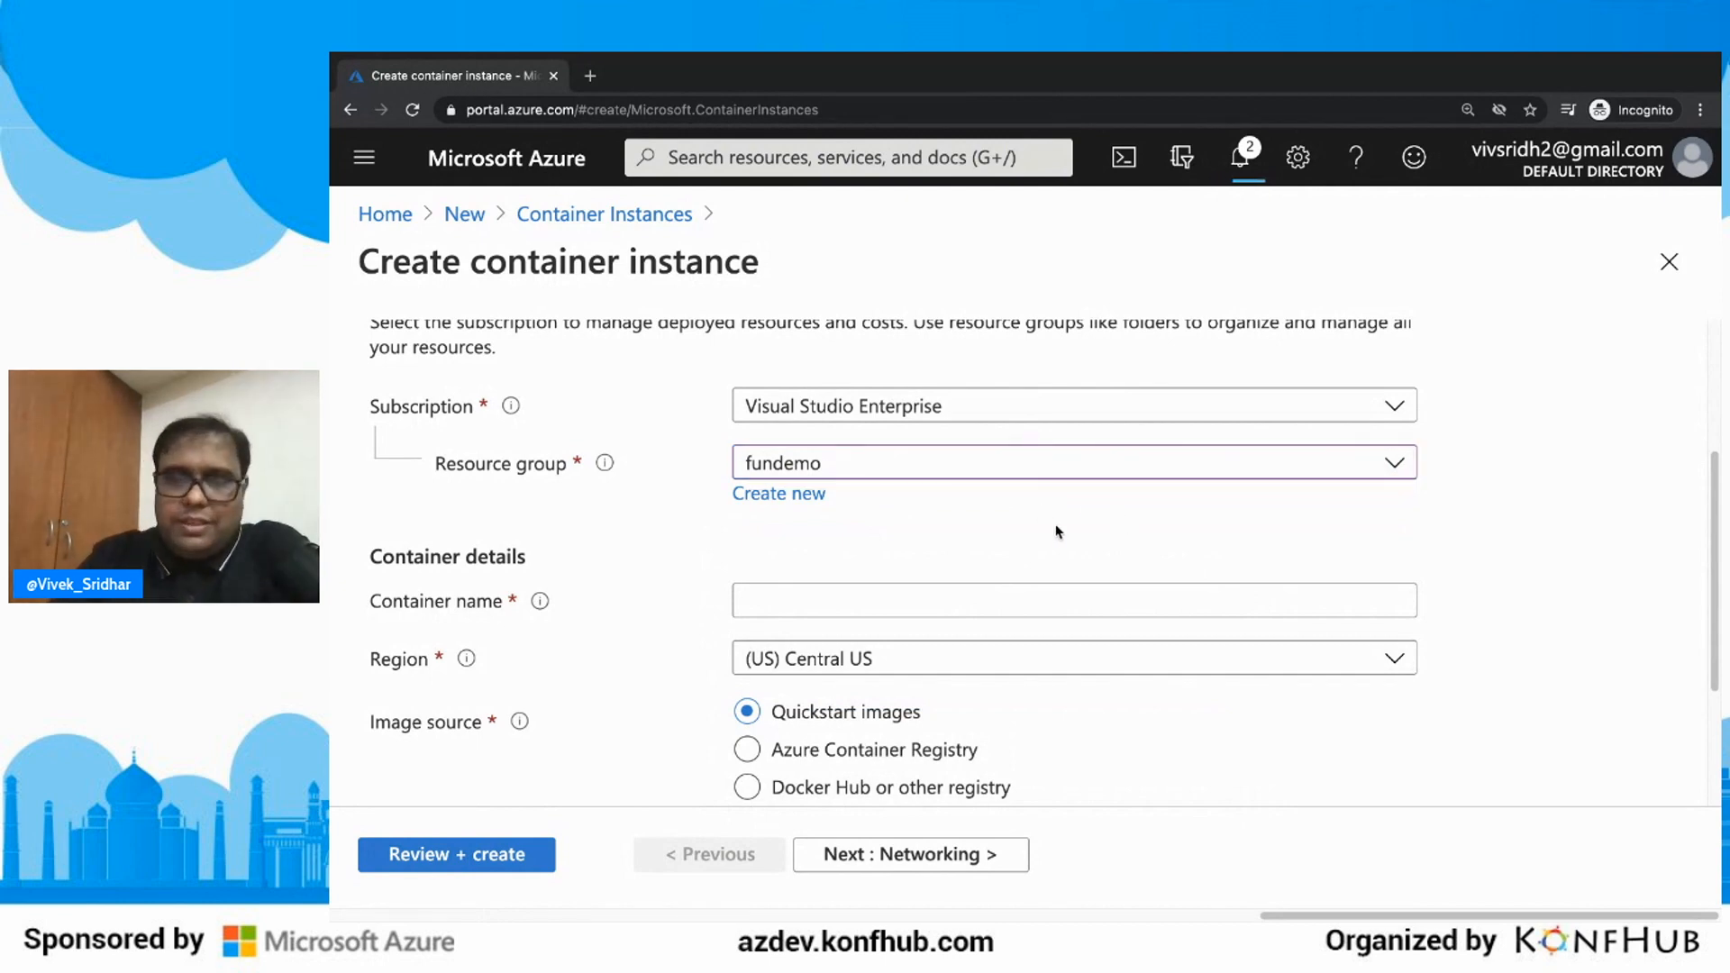
Step: Name the container fundemo and accept the size of 1 CPU core and 1.5 GiB memory
scroll(809, 573, down, 1)
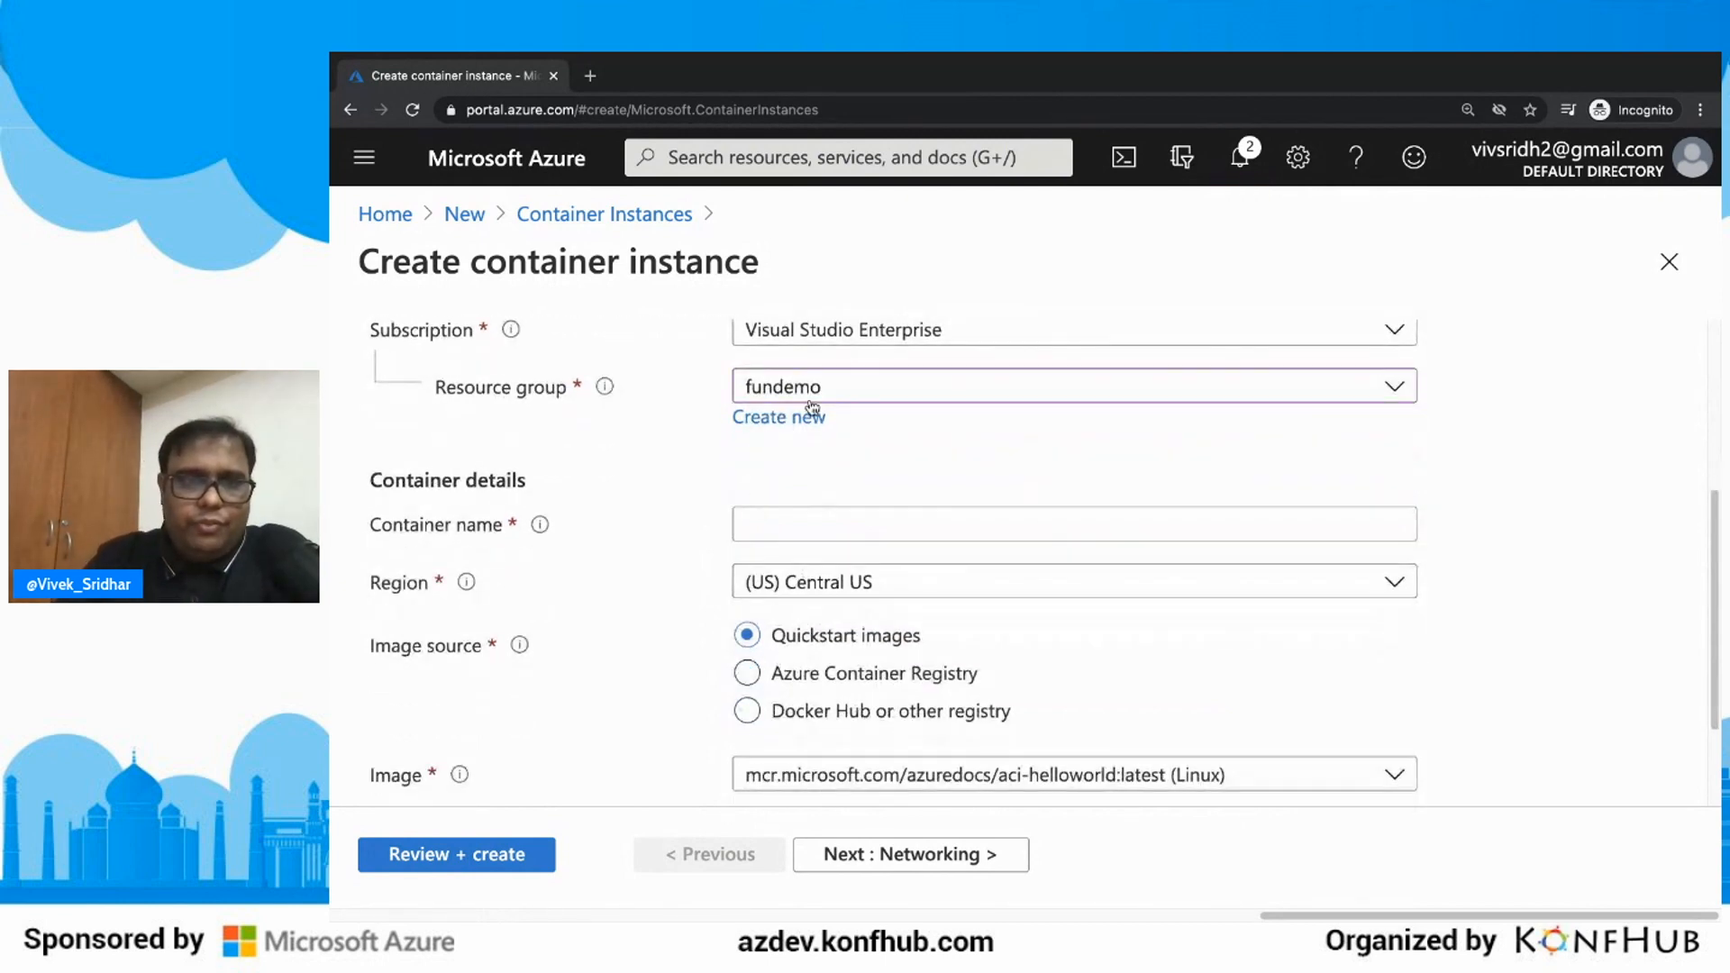
click(781, 530)
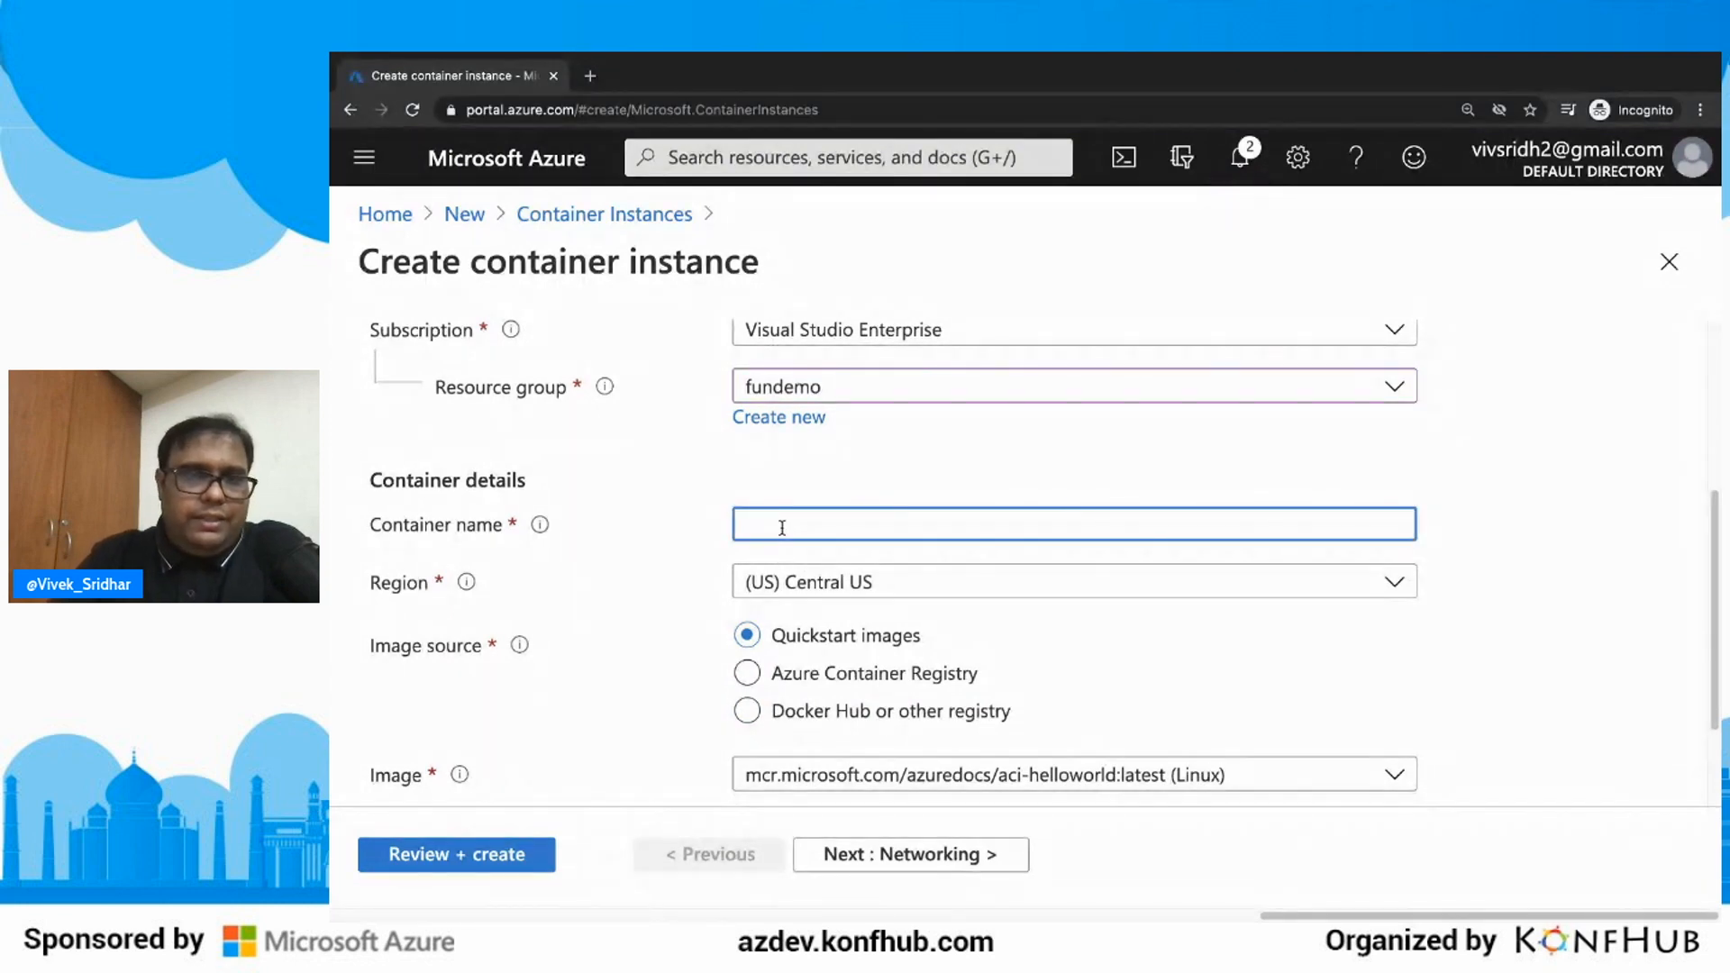
text(fundemo)
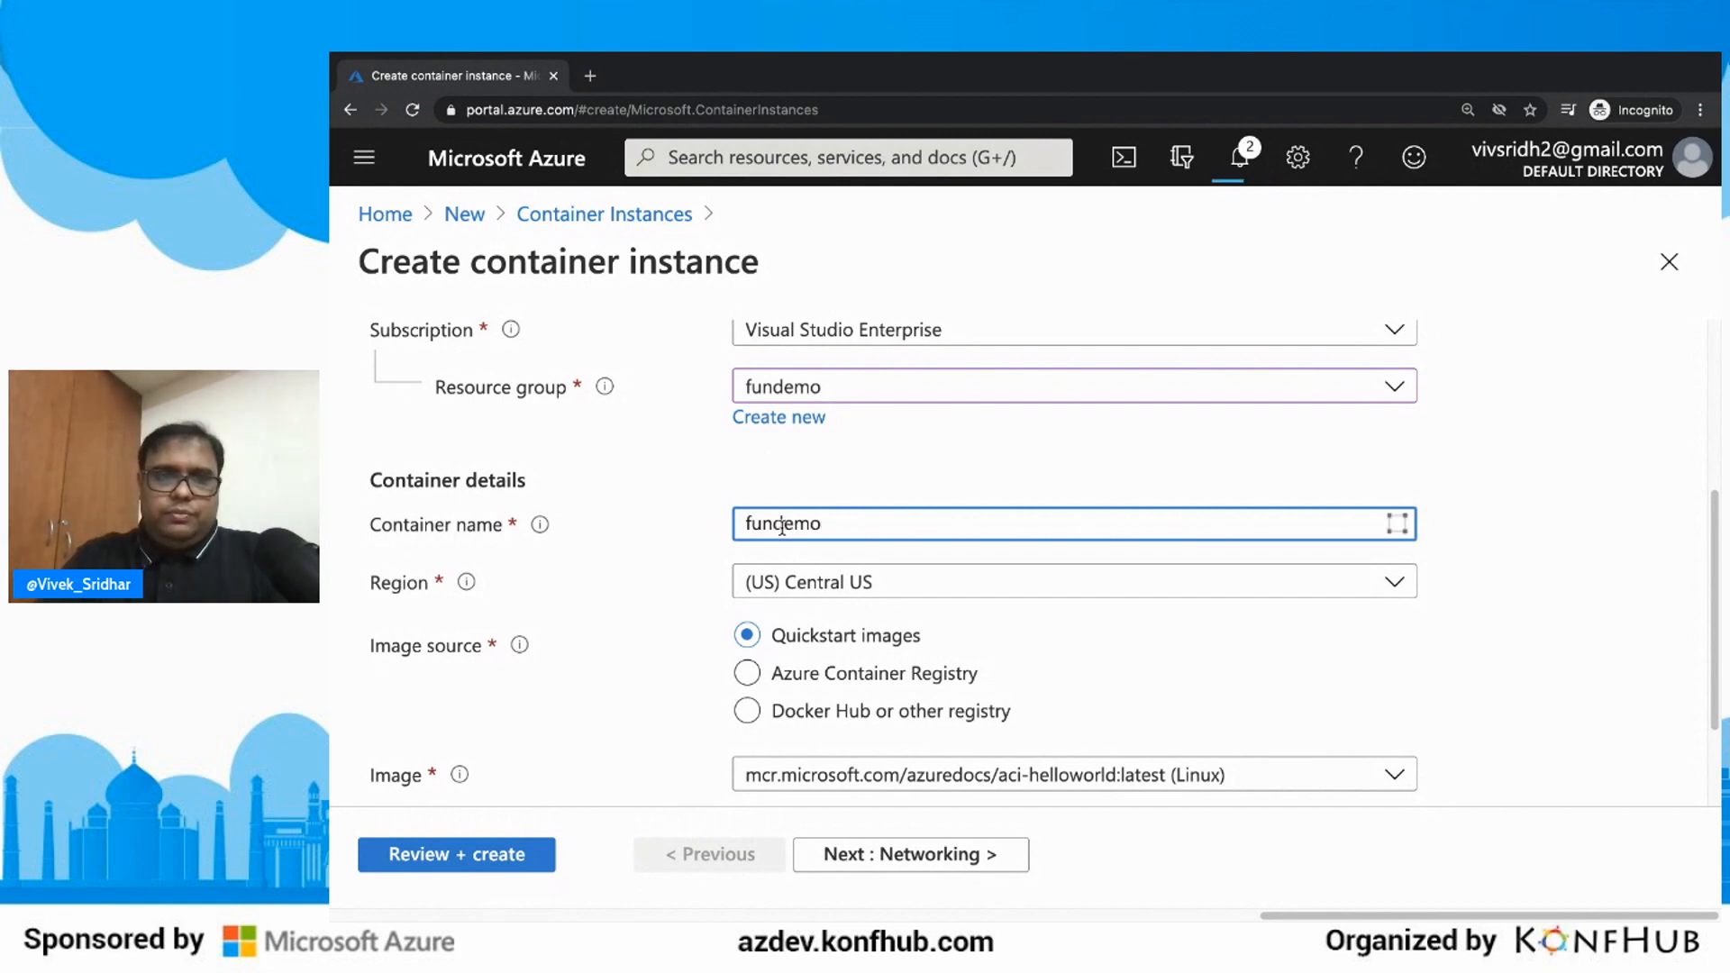
scroll(781, 526, down, 1)
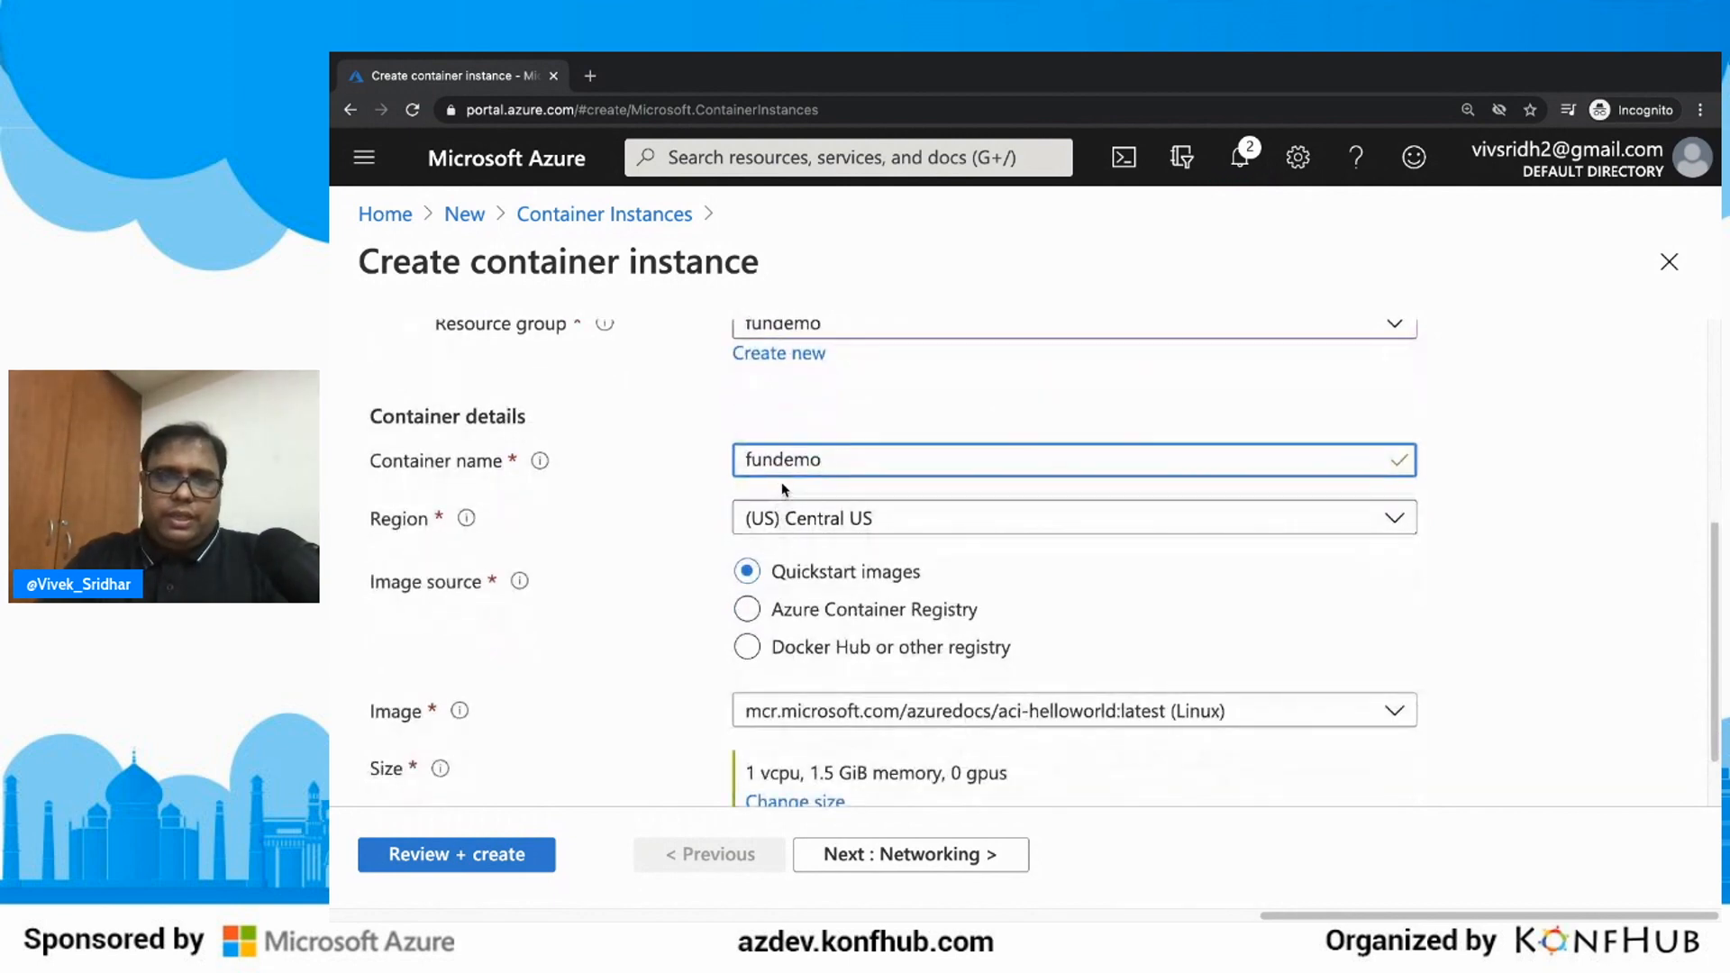
scroll(850, 581, down, 1)
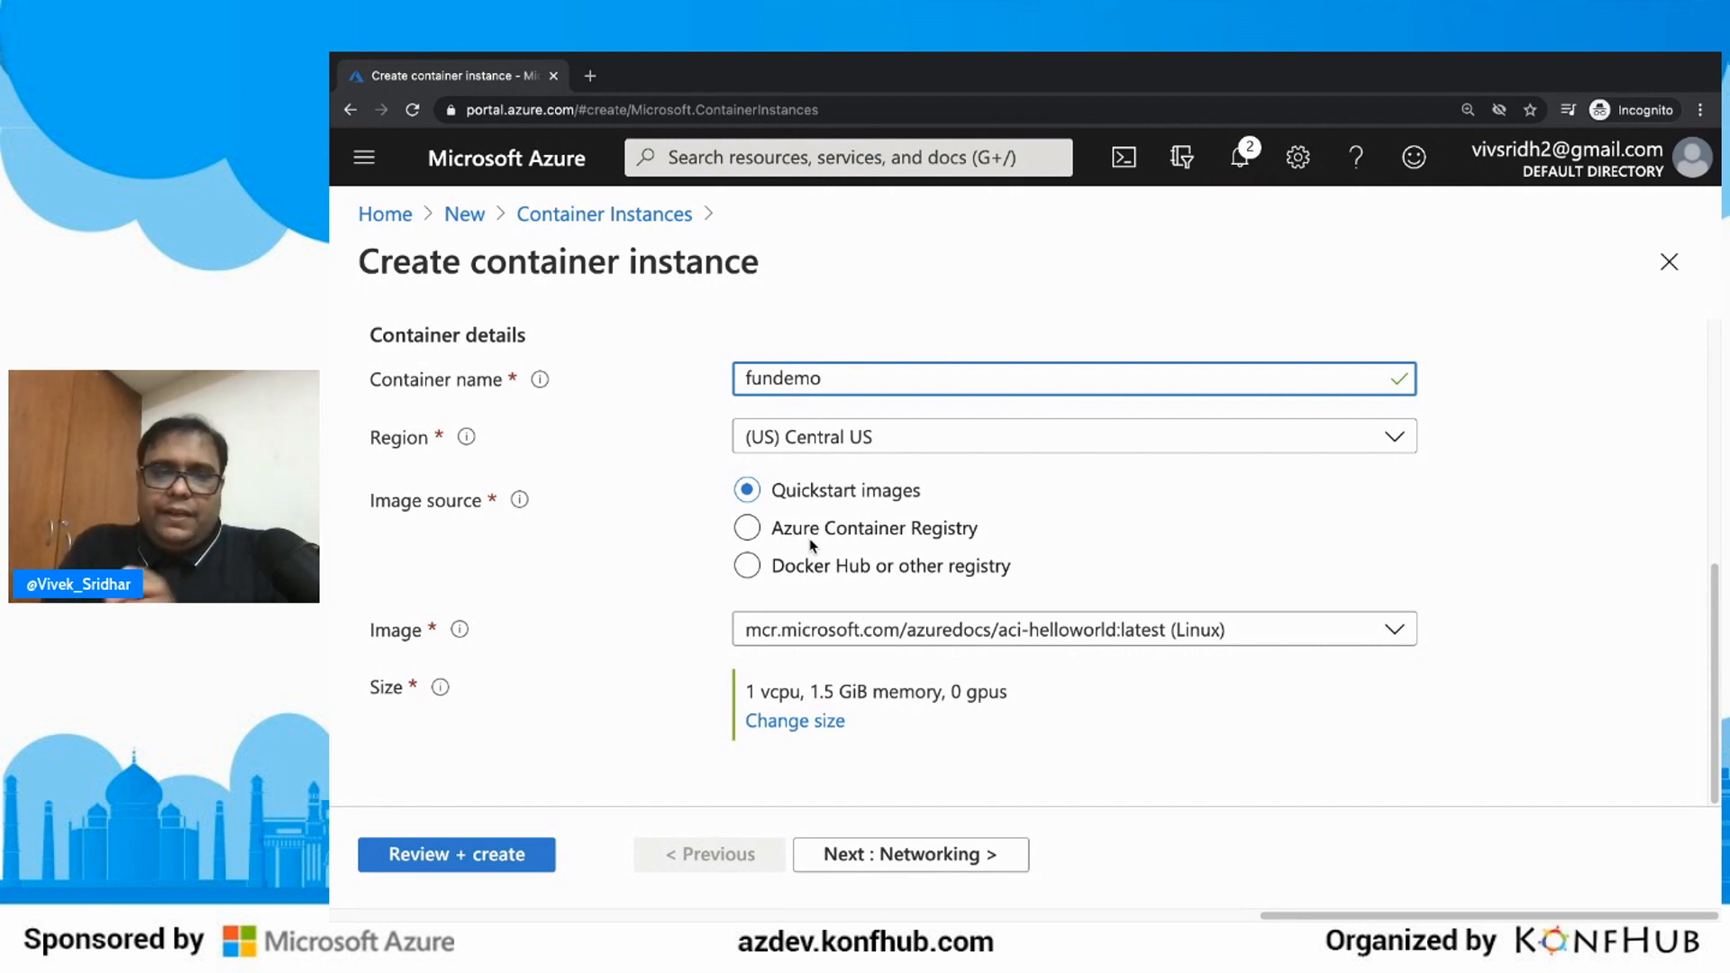
click(817, 730)
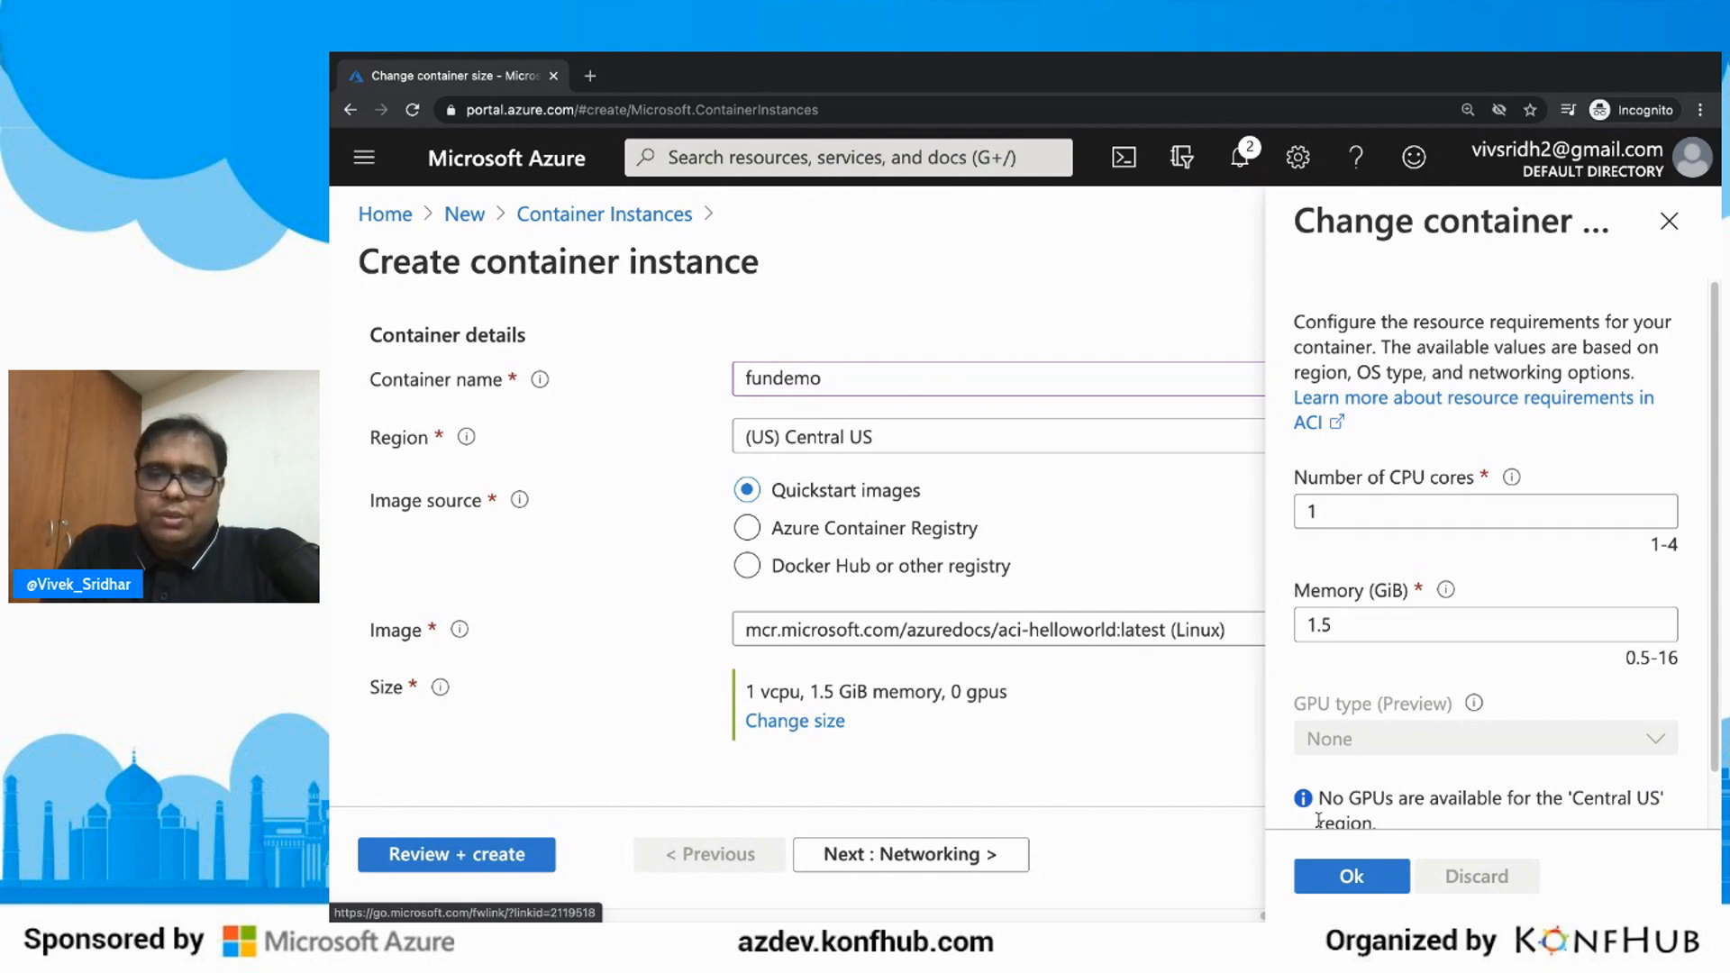
click(1348, 877)
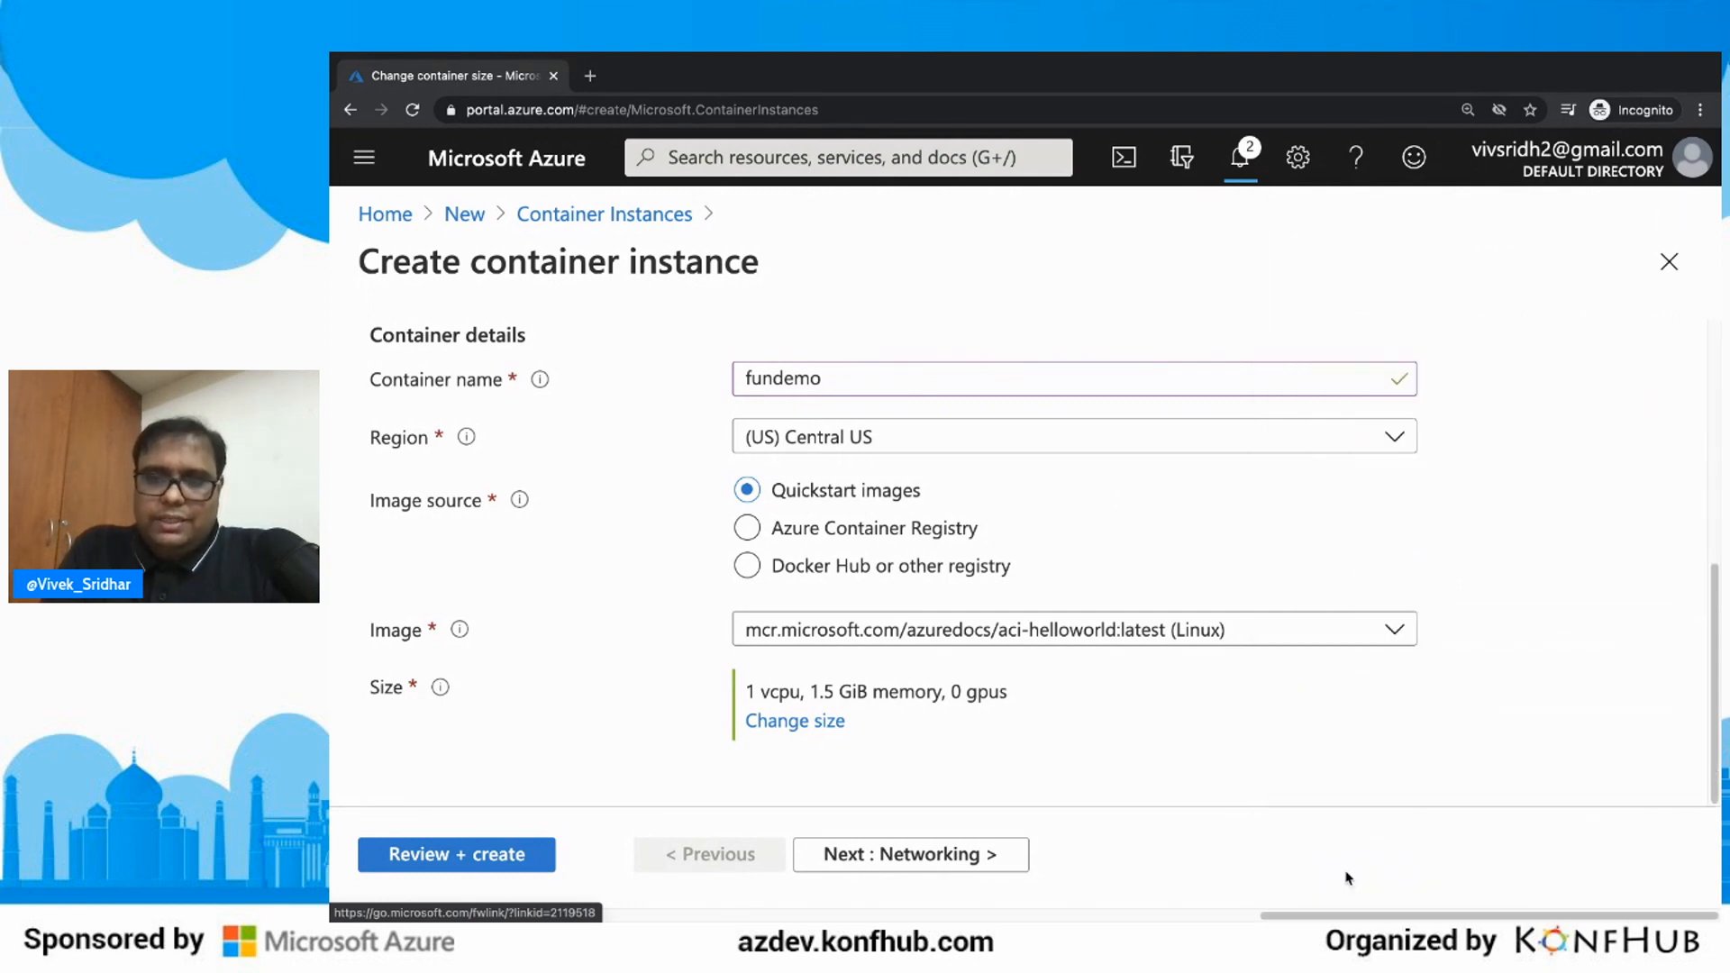
Step: Proceed through the Networking and Advanced settings, keeping Public networking, TCP port 80 and the On failure restart policy
click(910, 854)
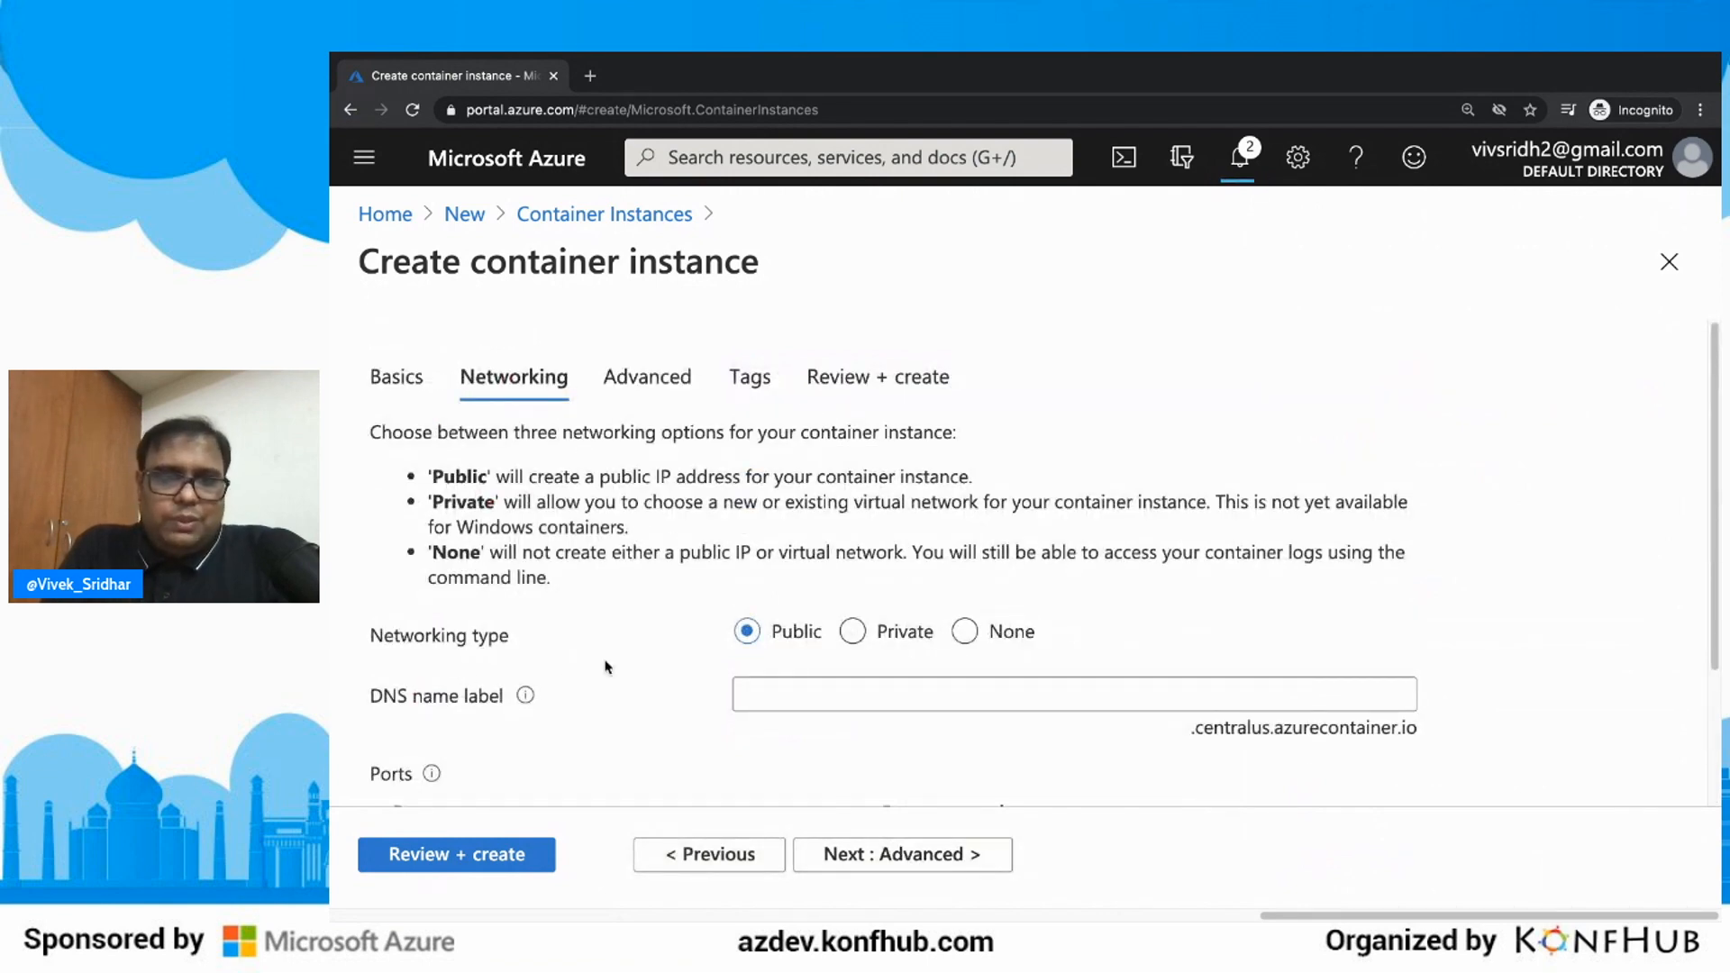
scroll(605, 667, down, 2)
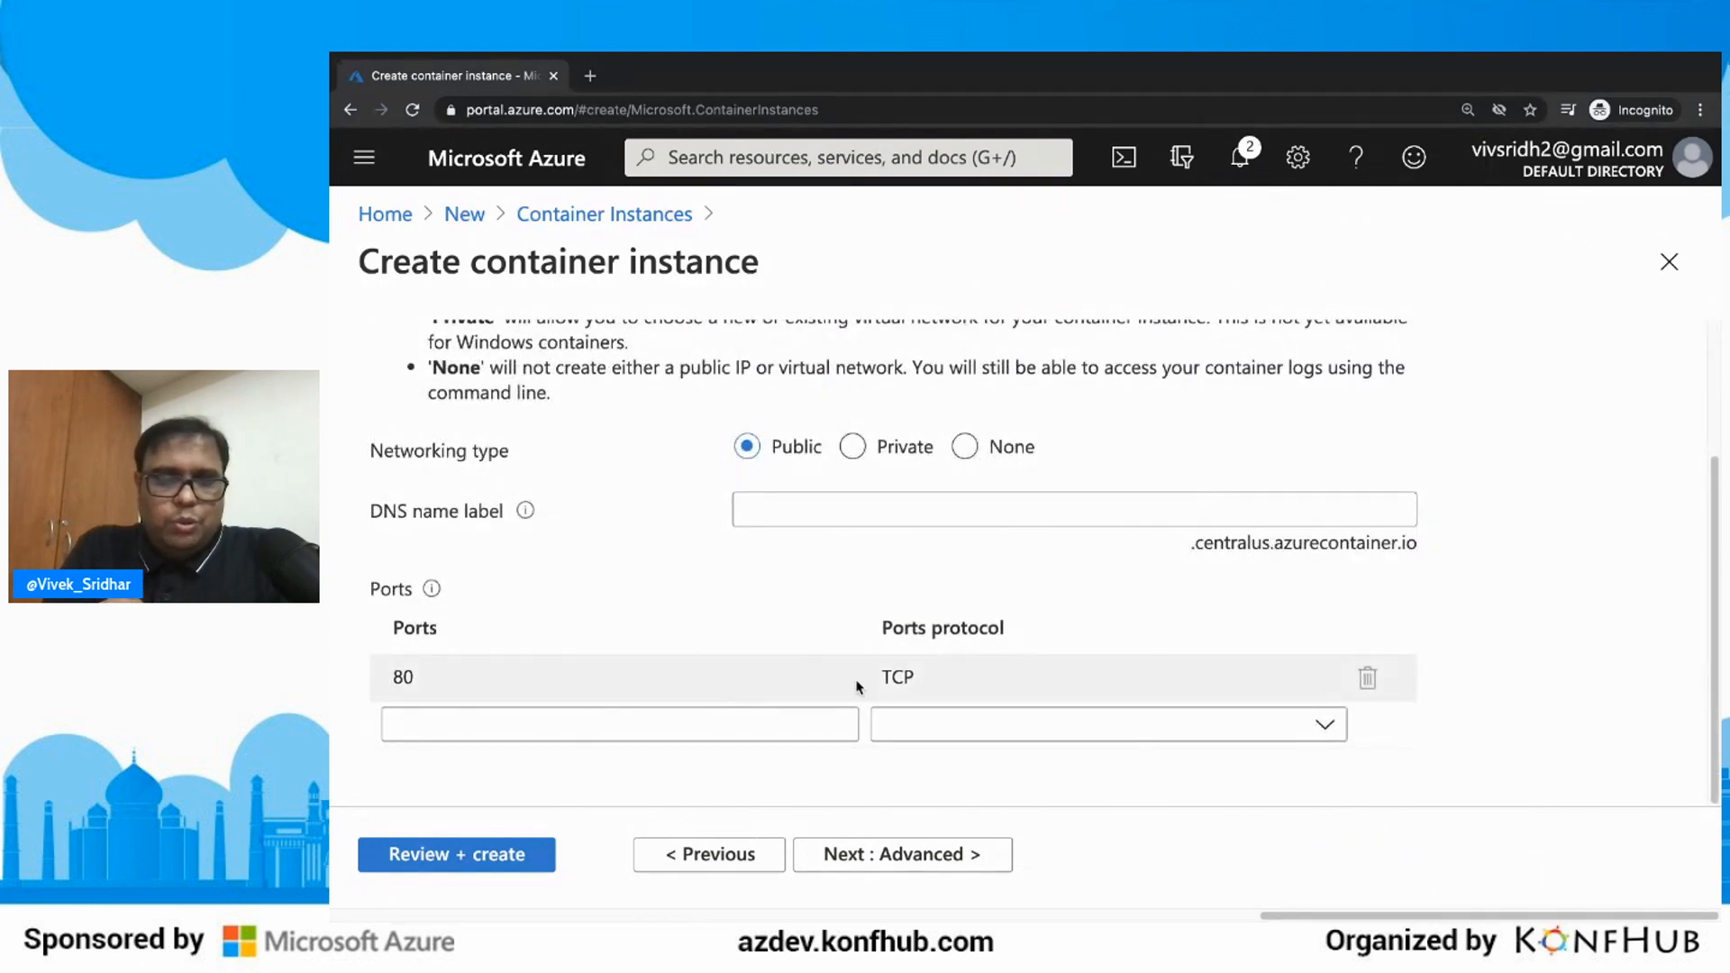
click(860, 856)
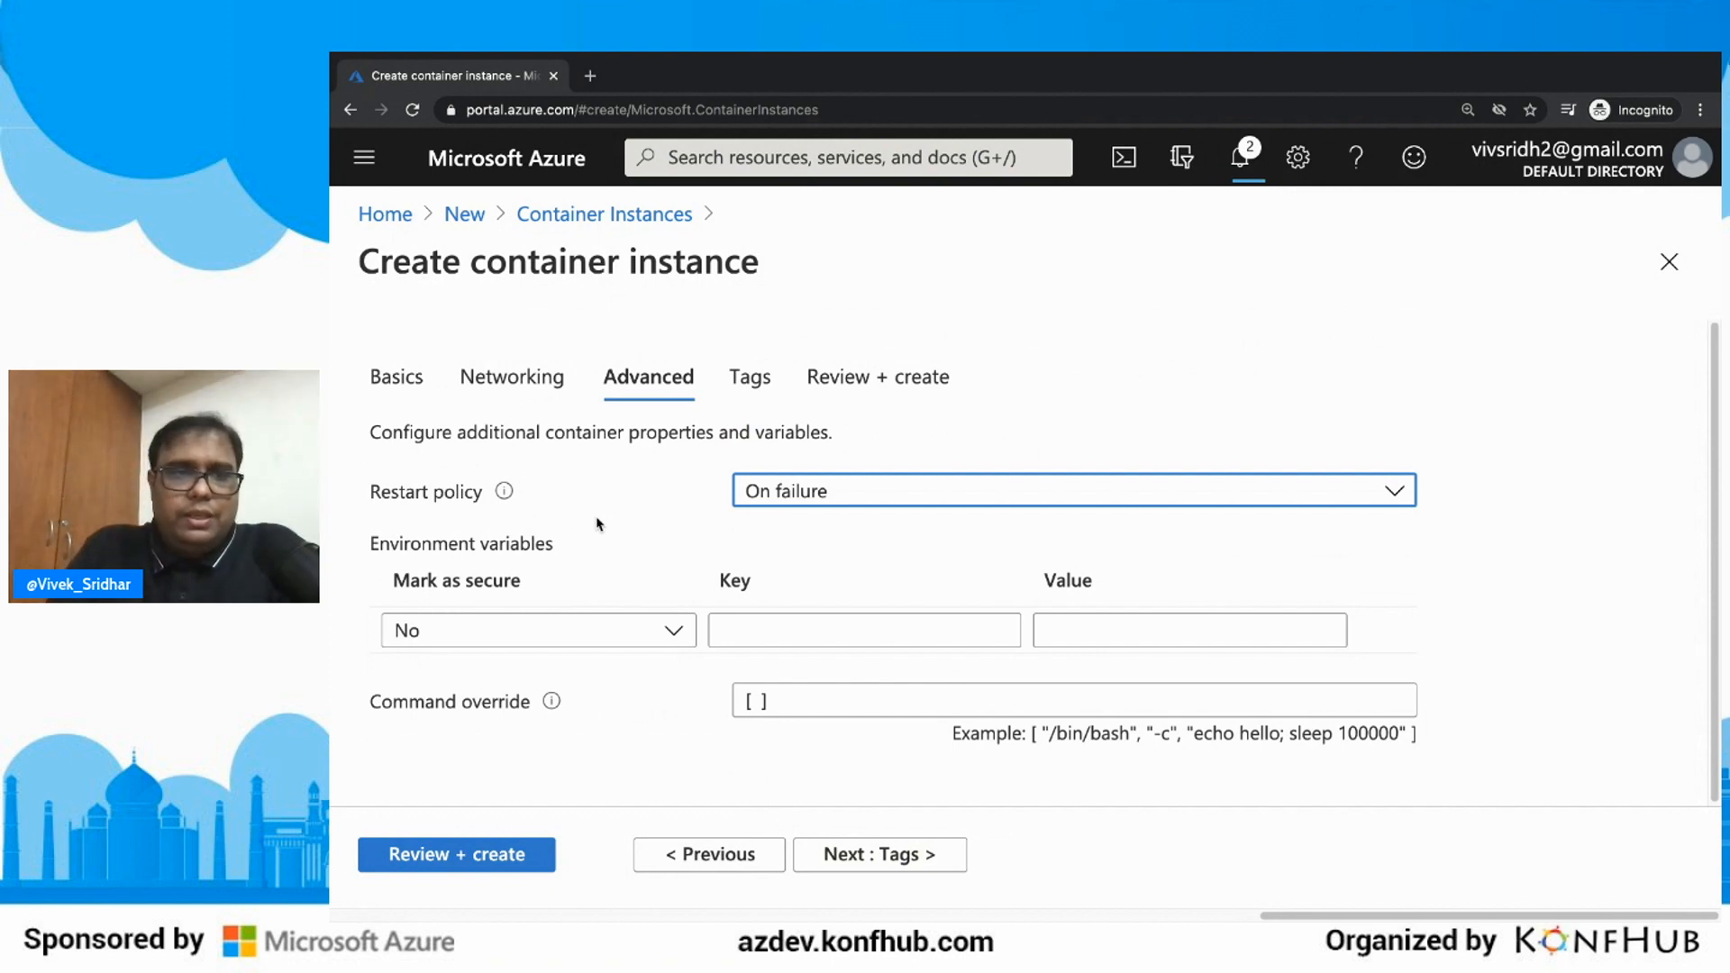
mouse_move(505, 496)
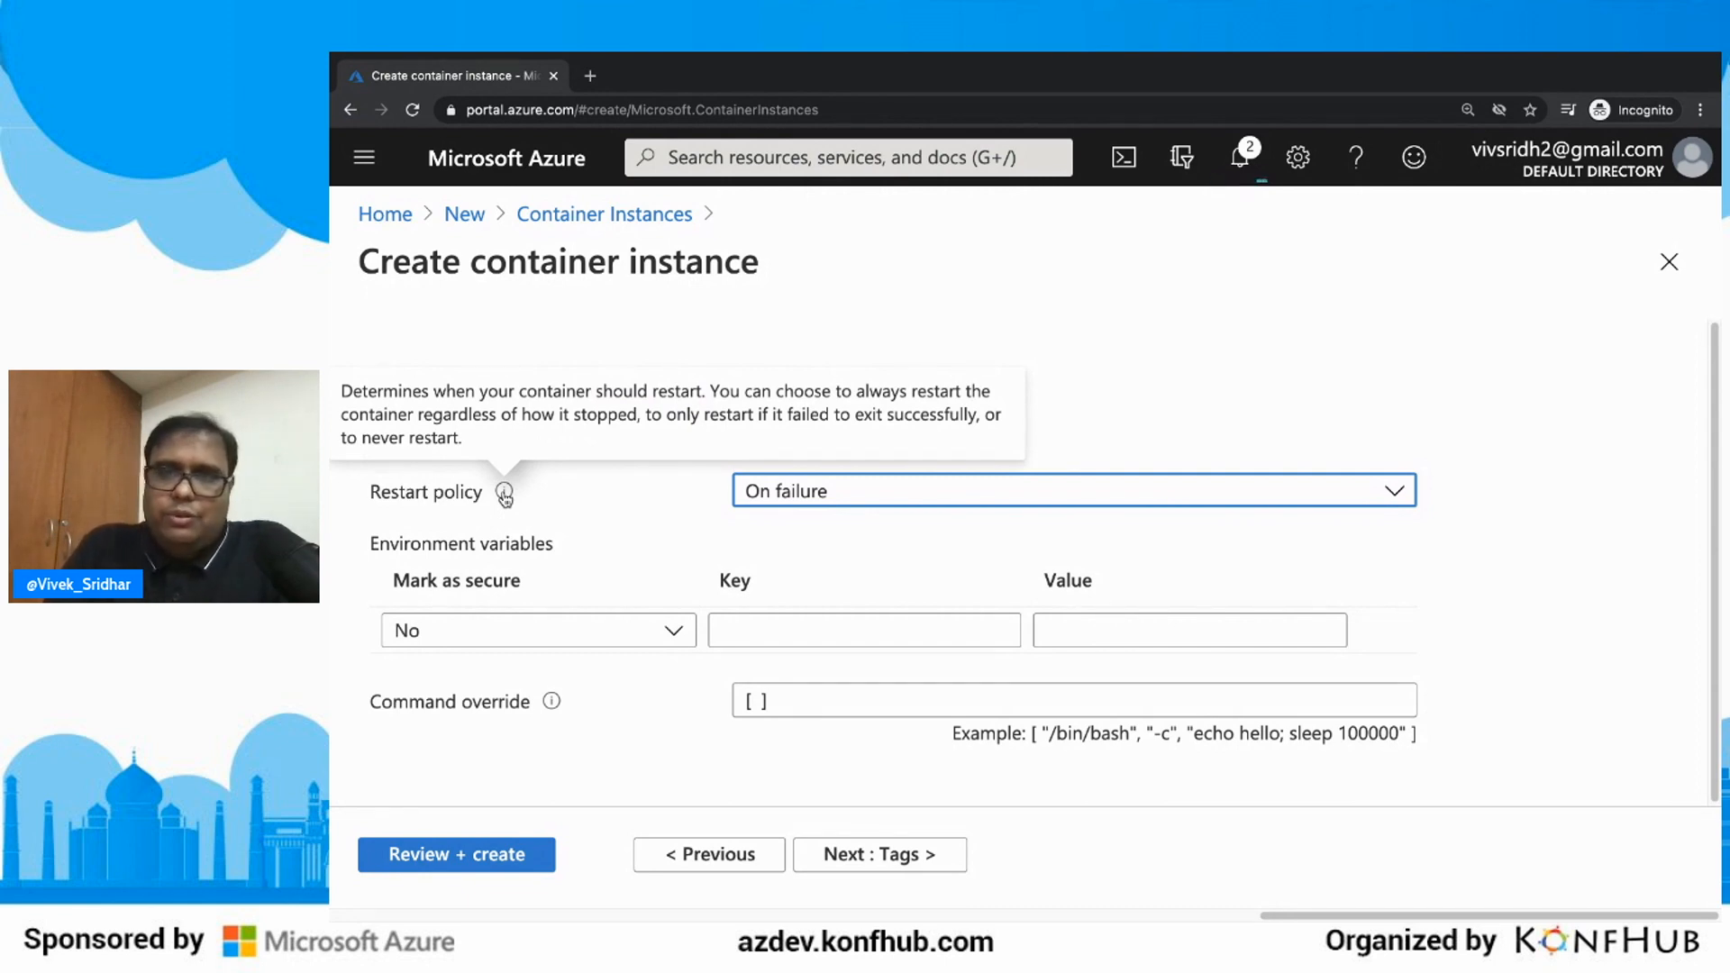
click(765, 502)
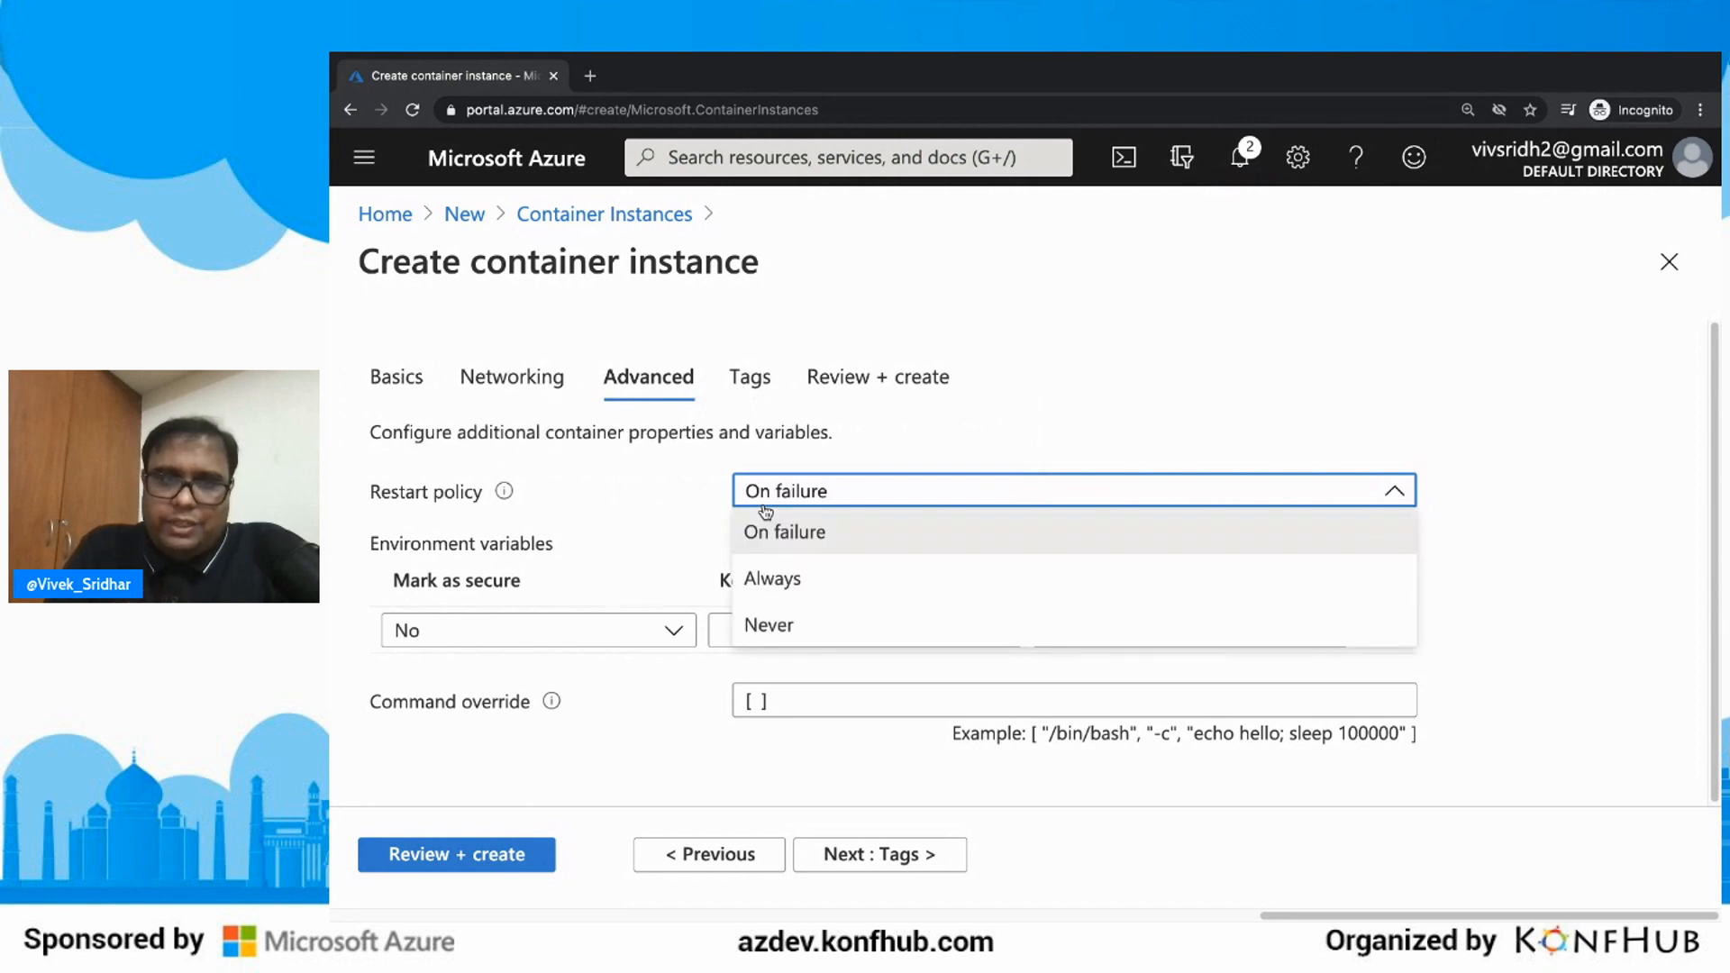
click(662, 512)
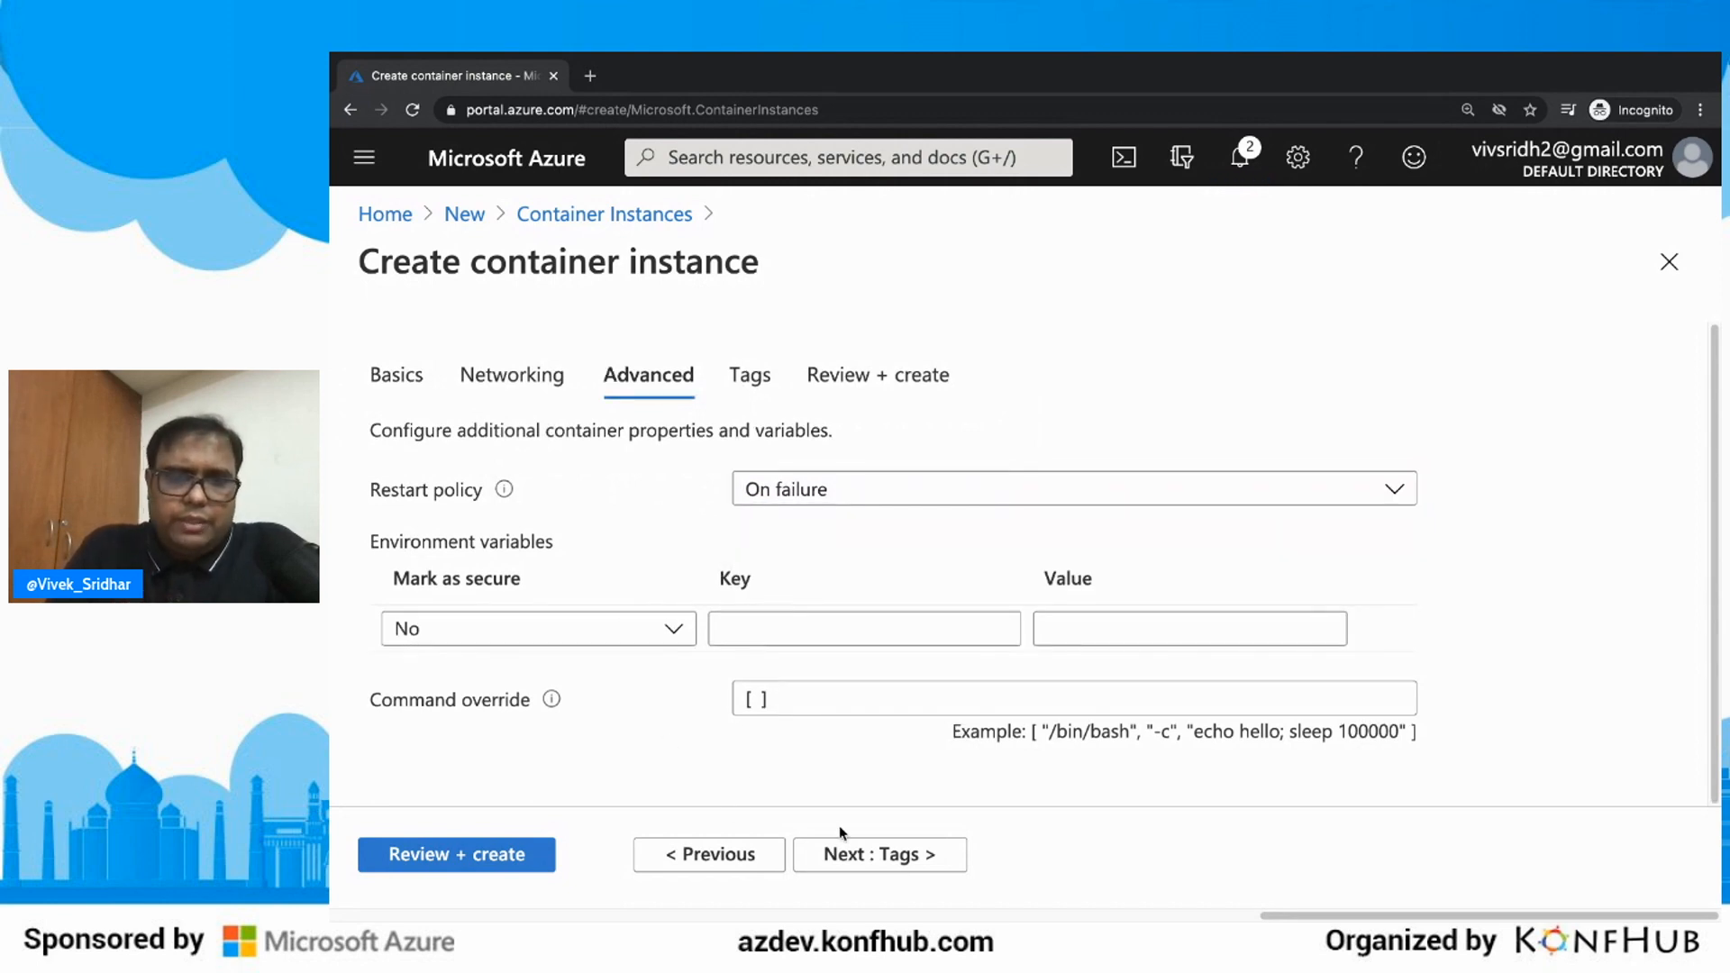
Step: Leave the tags empty and create the container instance from the final review
click(847, 854)
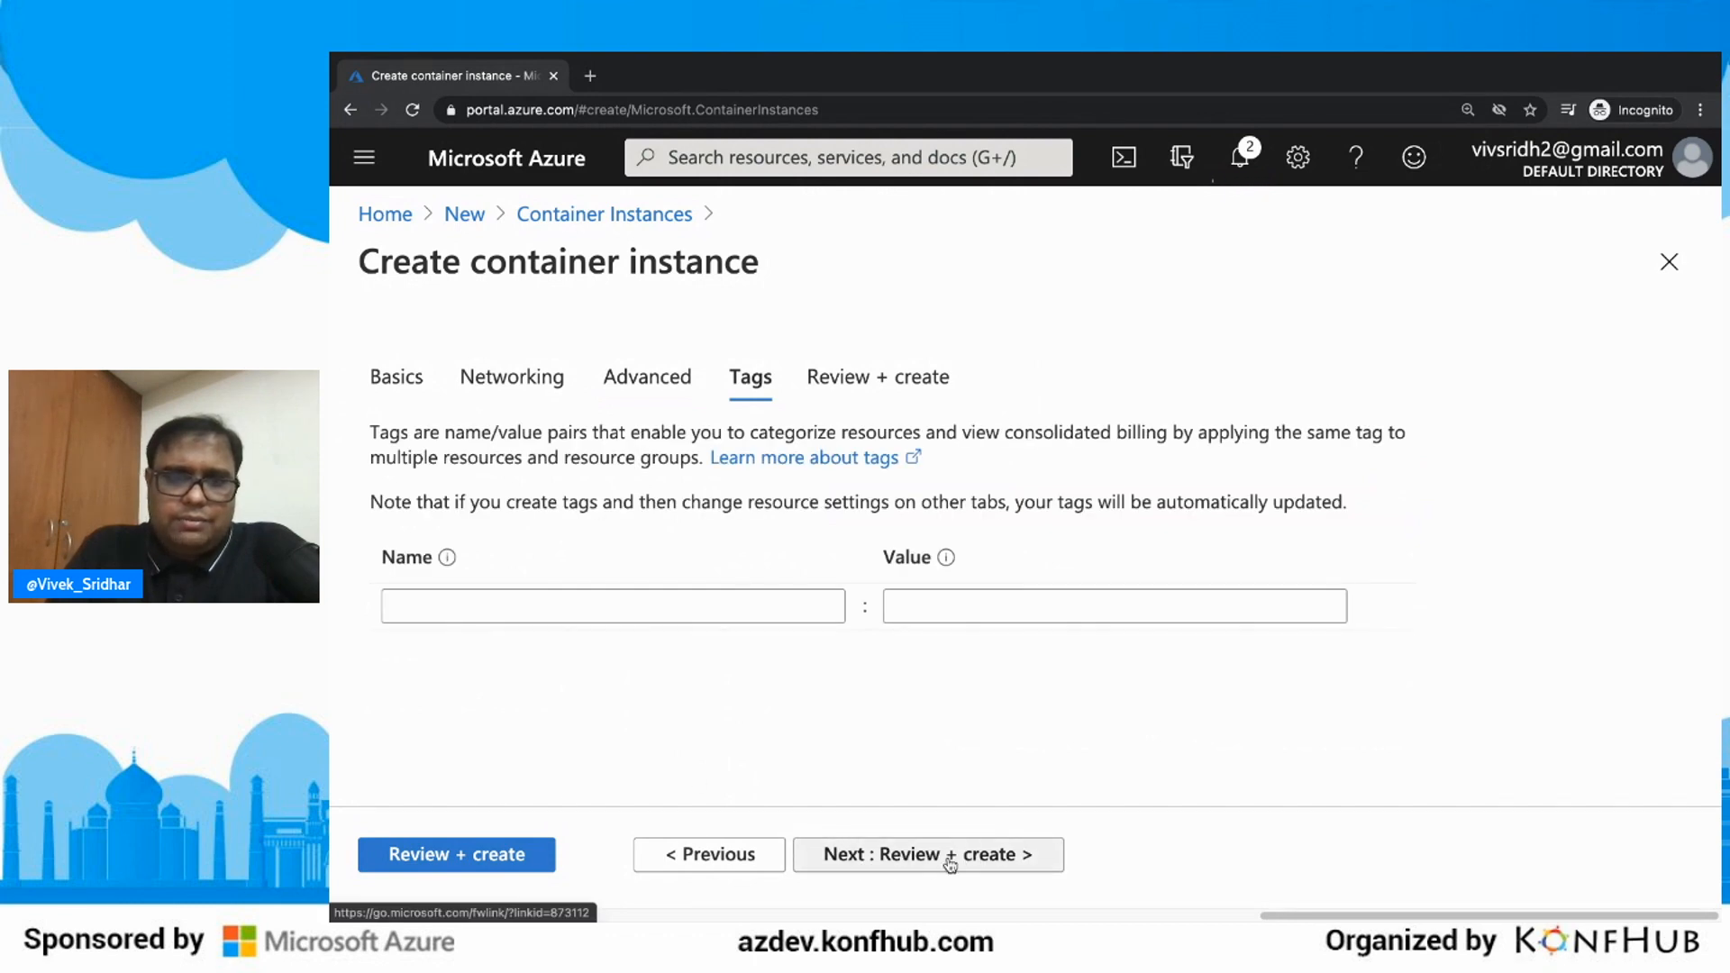
click(955, 853)
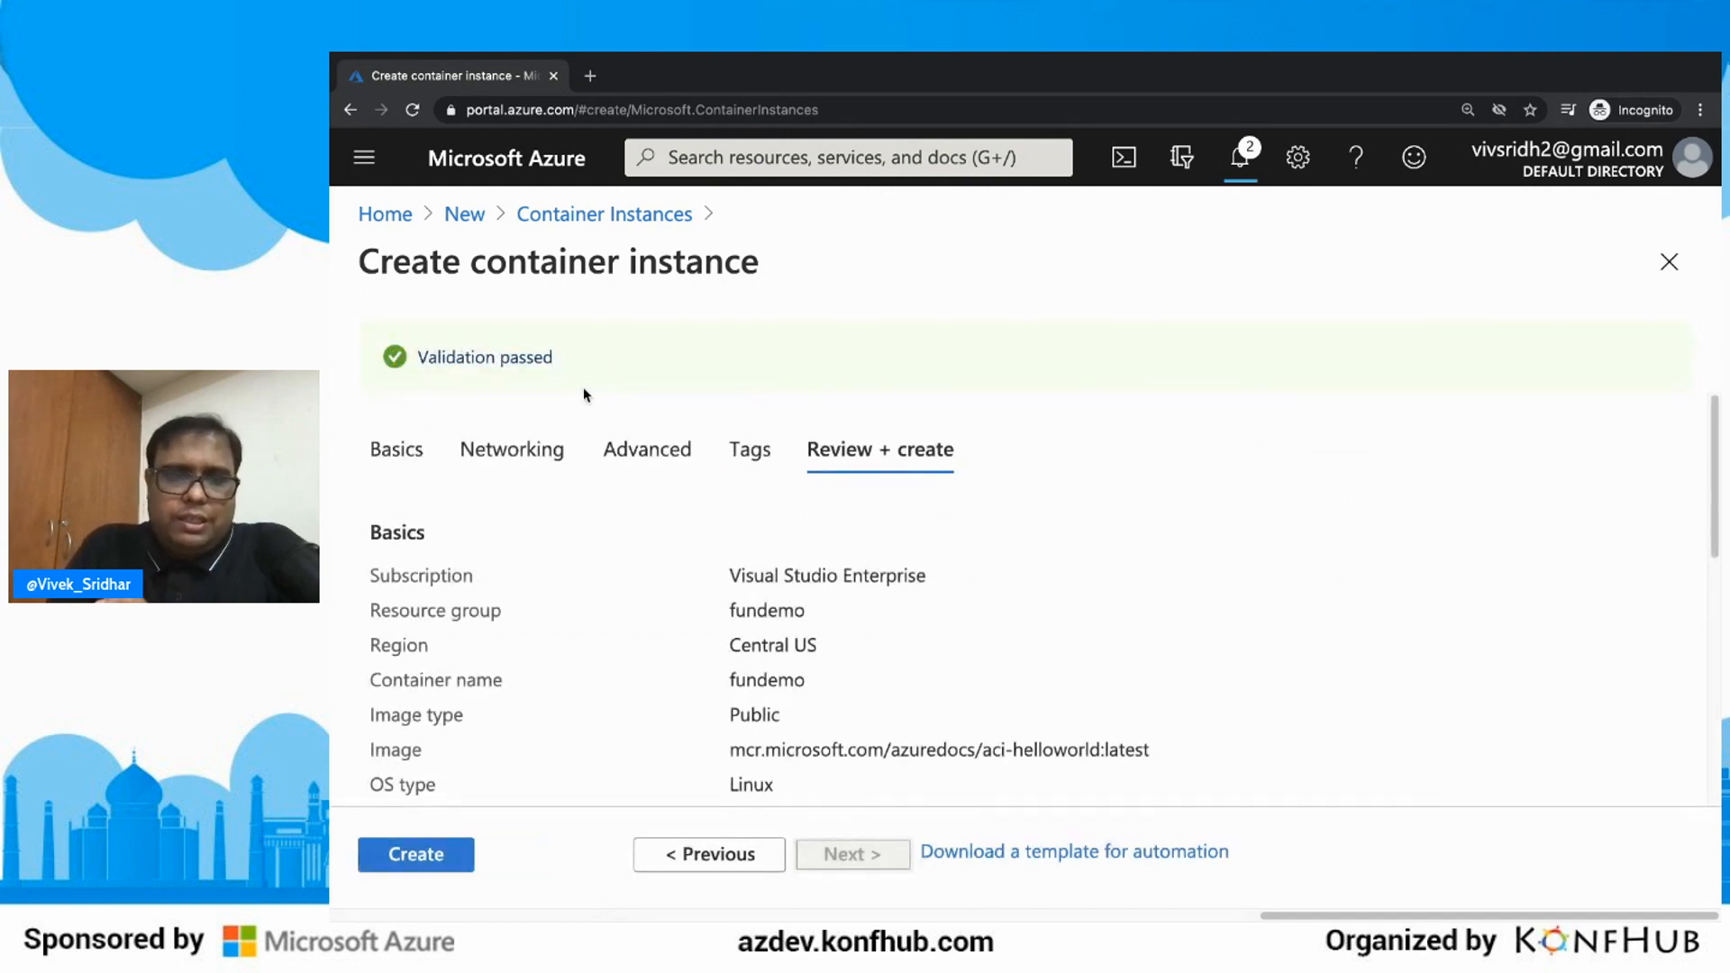
click(427, 853)
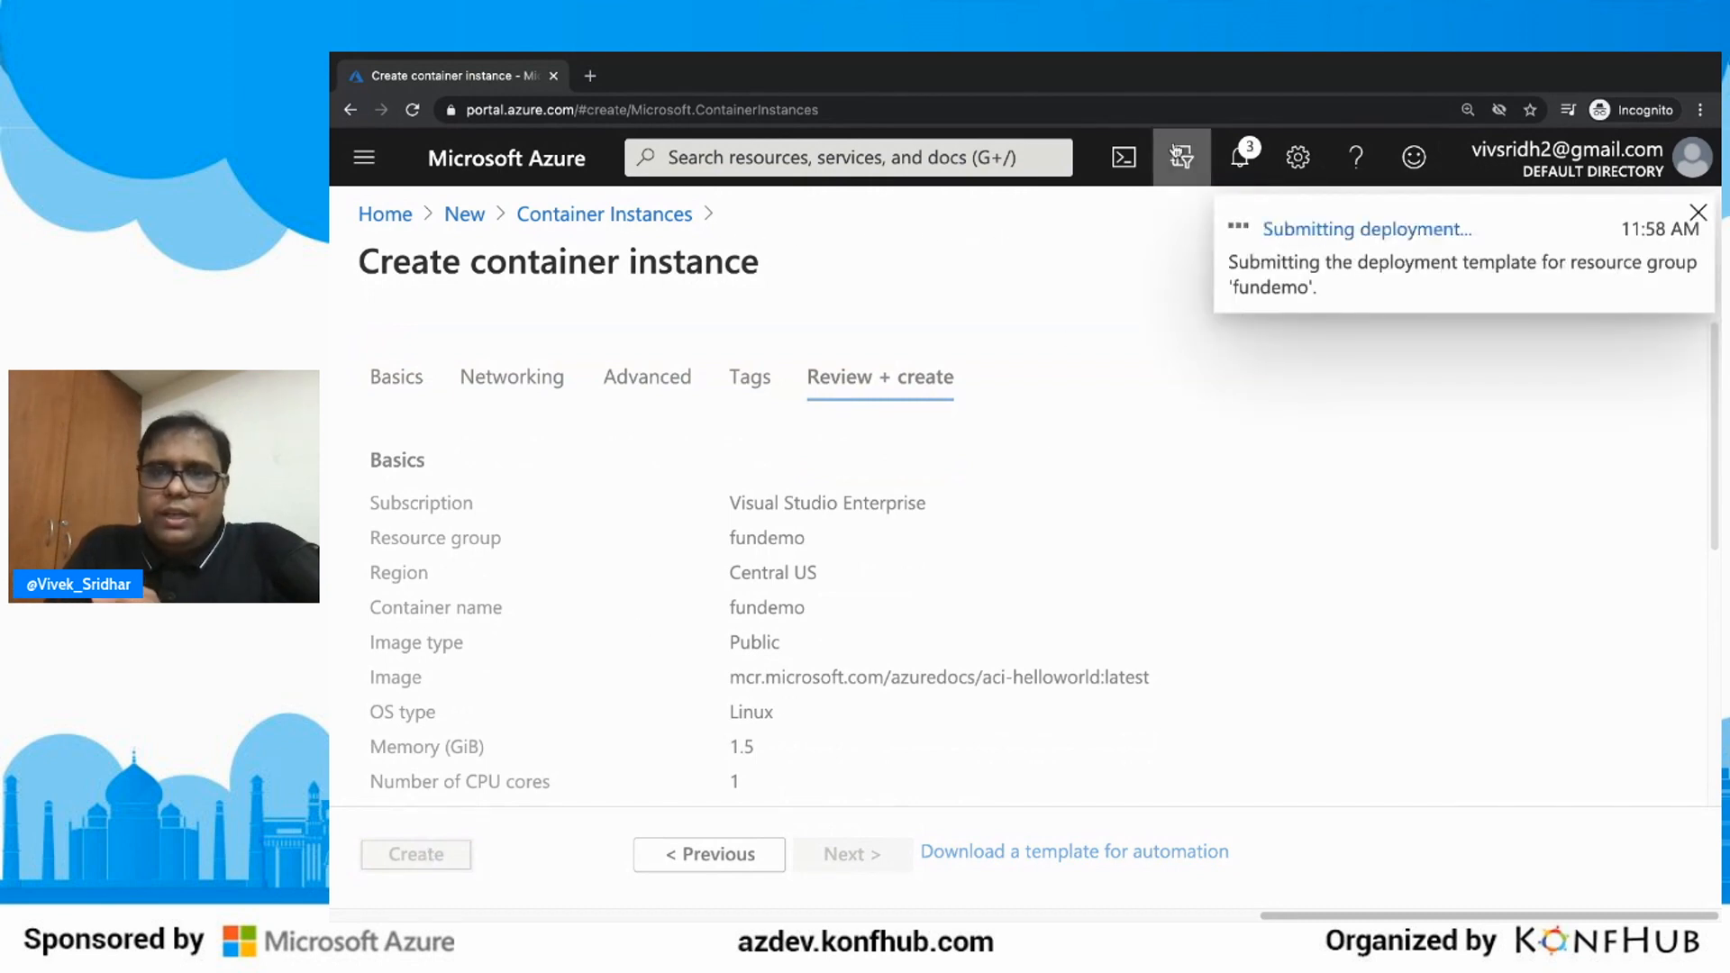
Step: Check the running deployments in the notifications and go to the deployed web app's App Service resource
click(1239, 158)
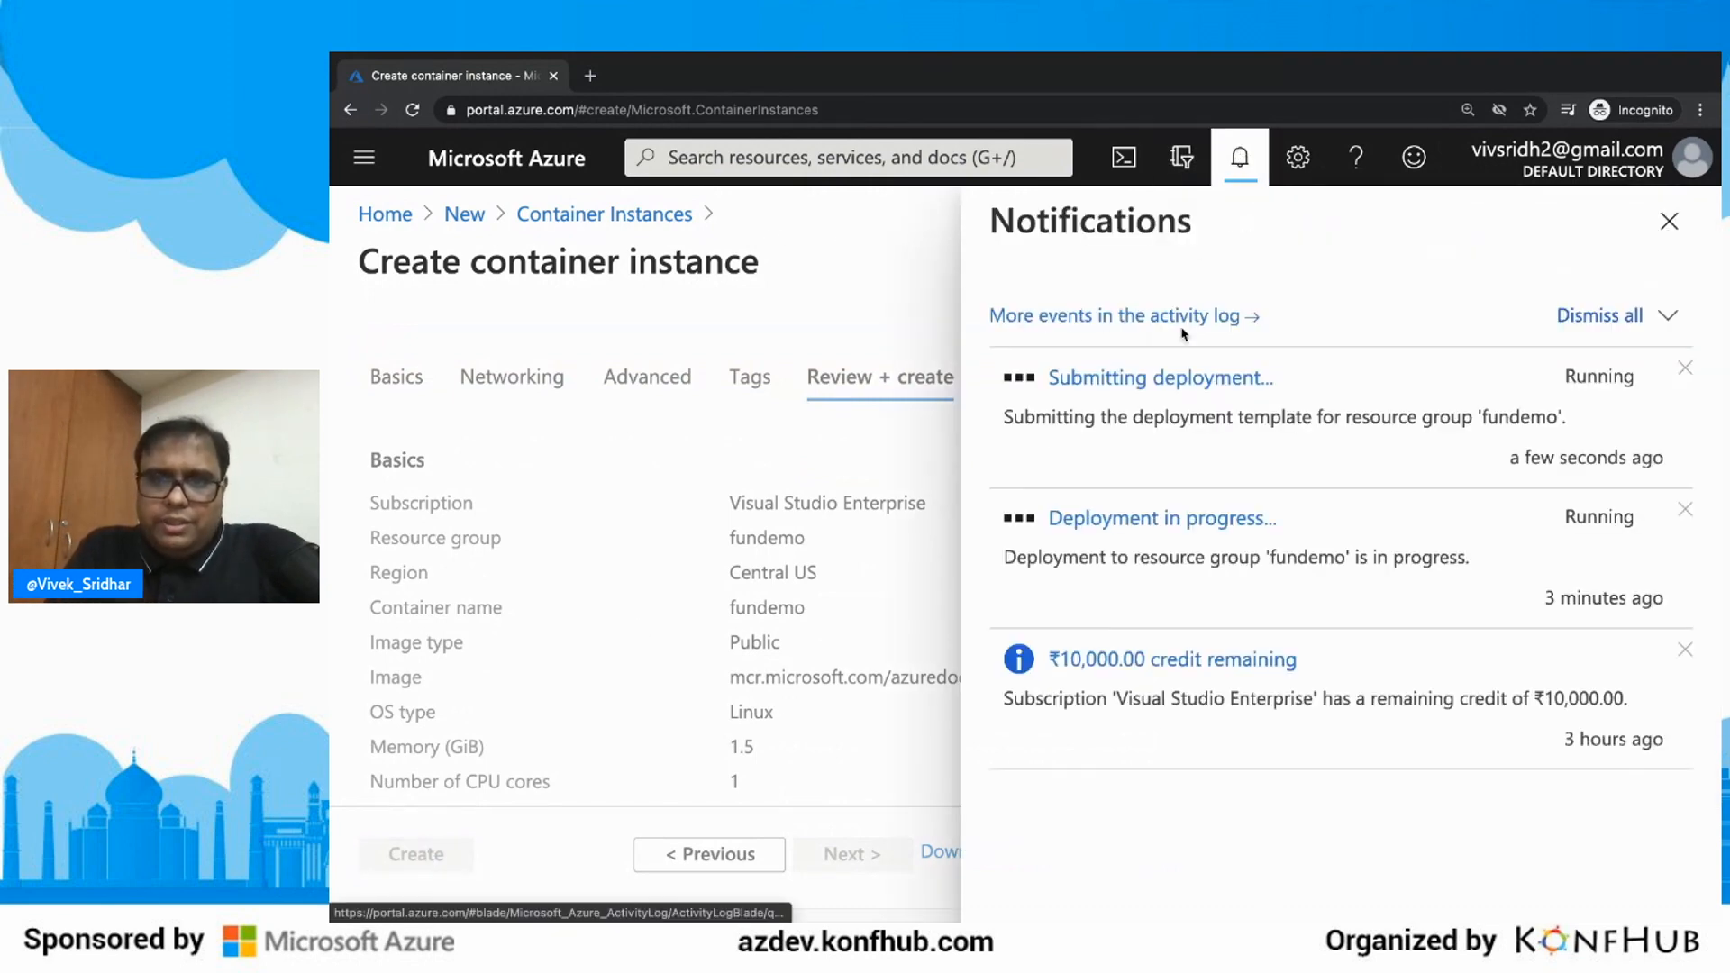
click(1171, 523)
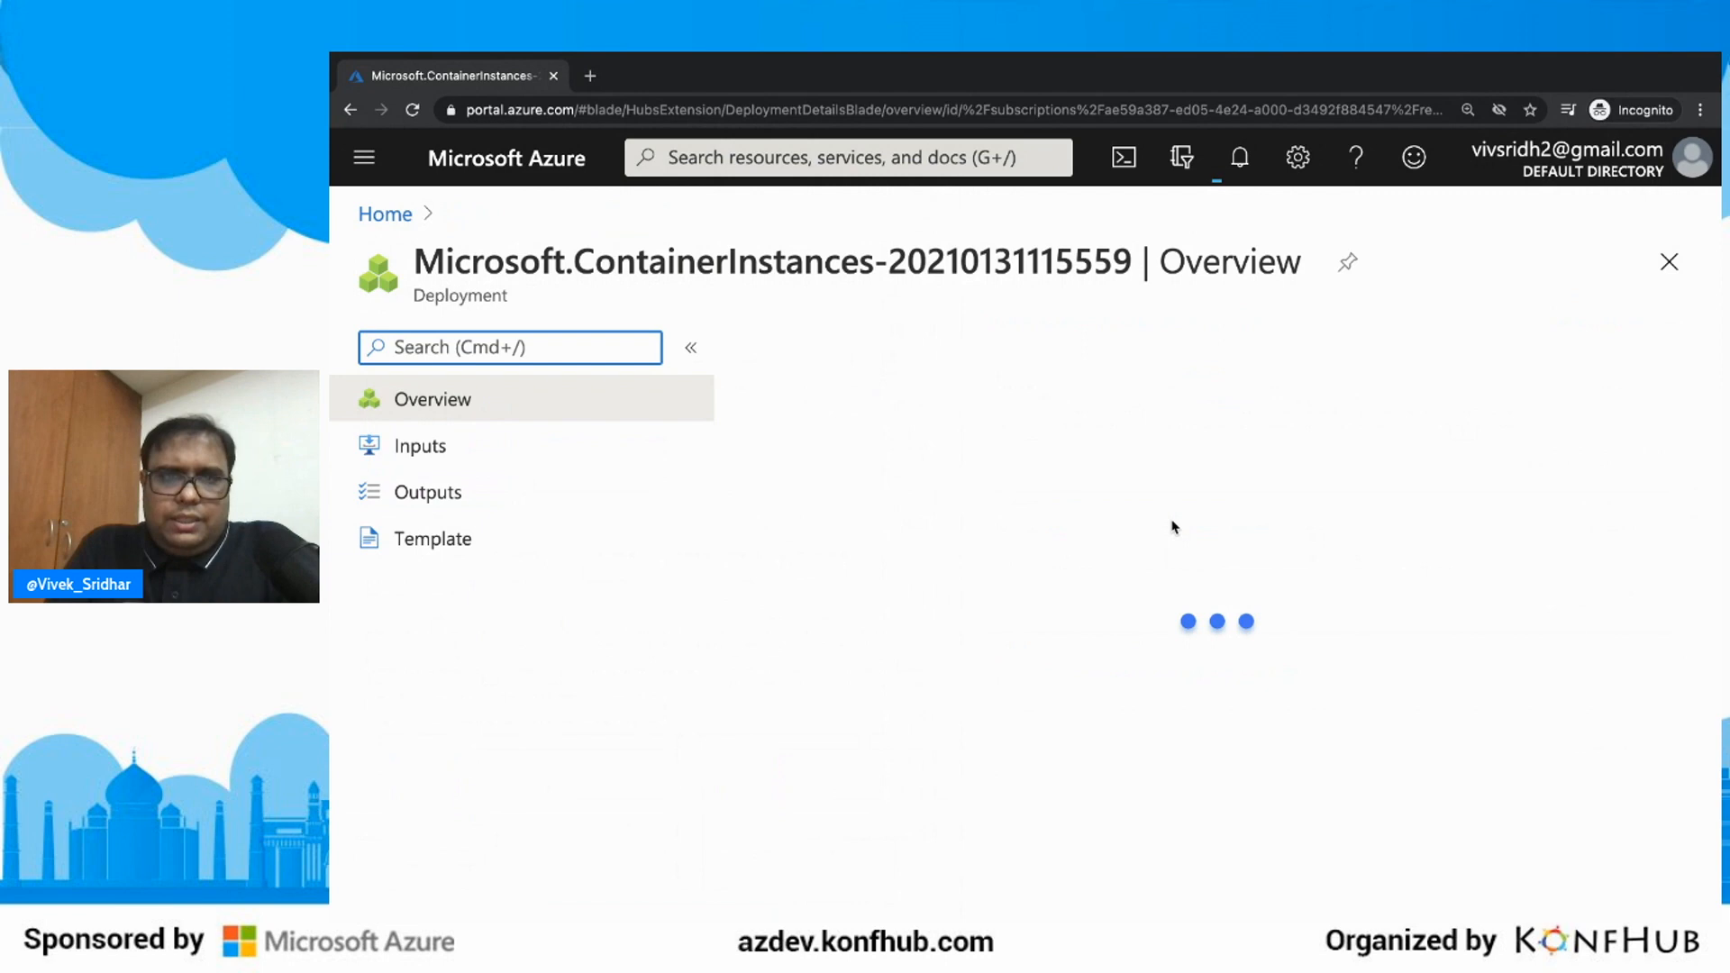
mouse_move(1270, 56)
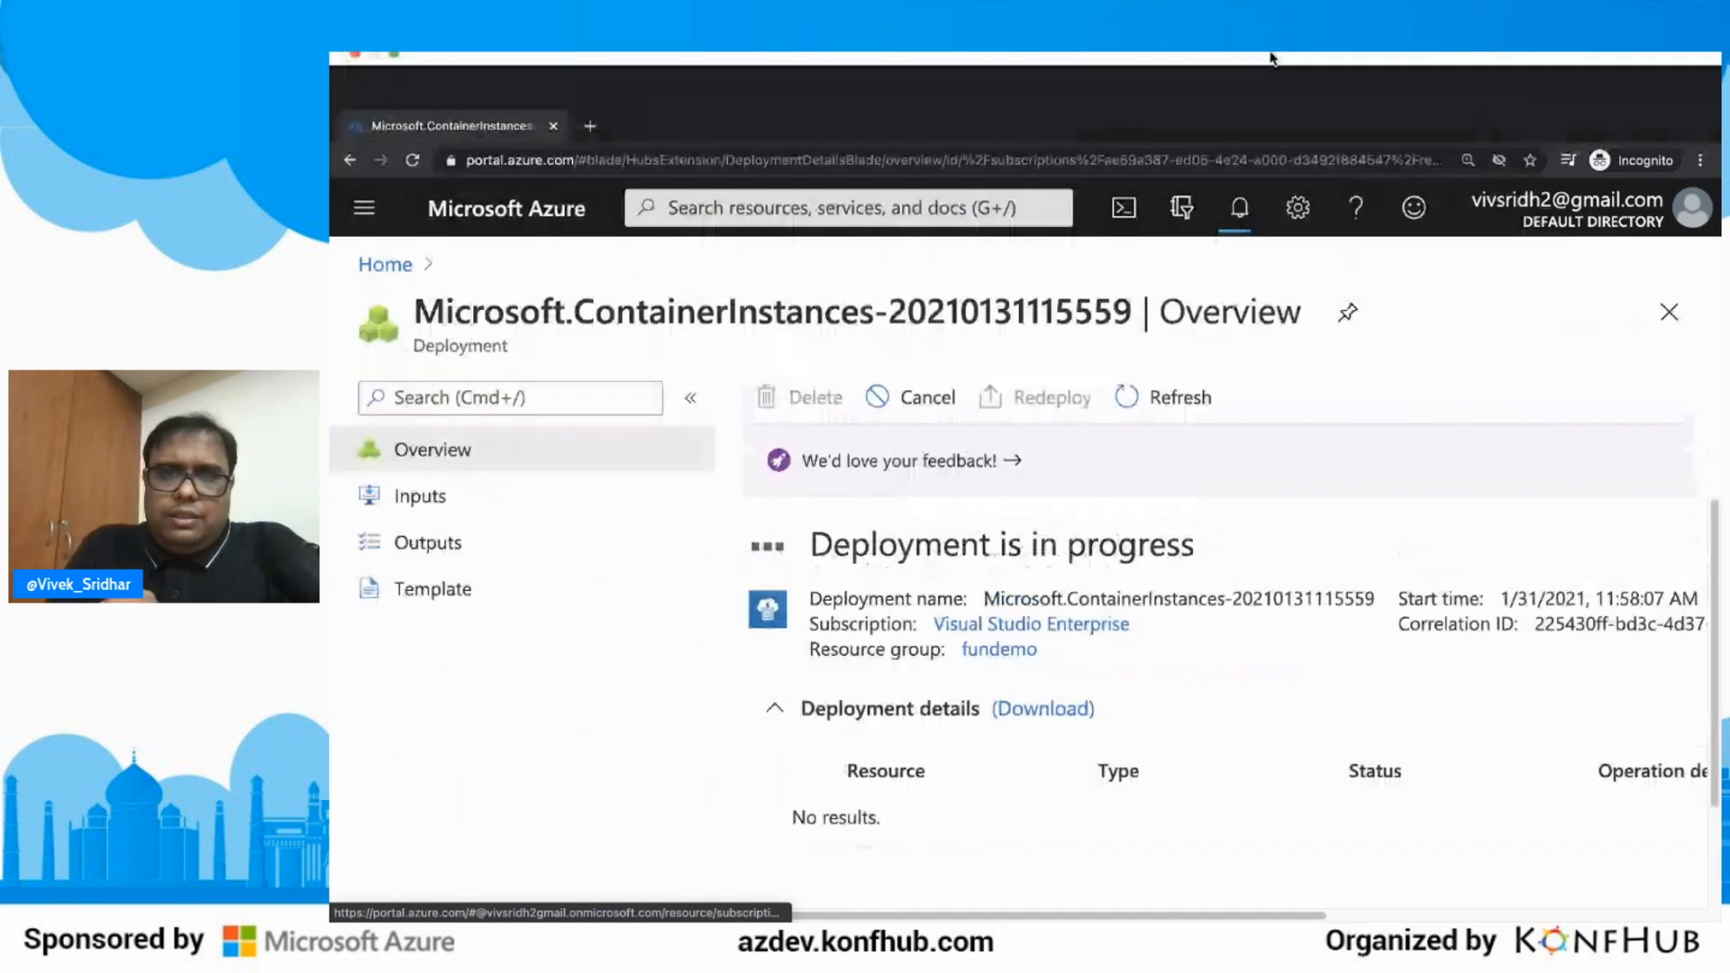
click(1245, 219)
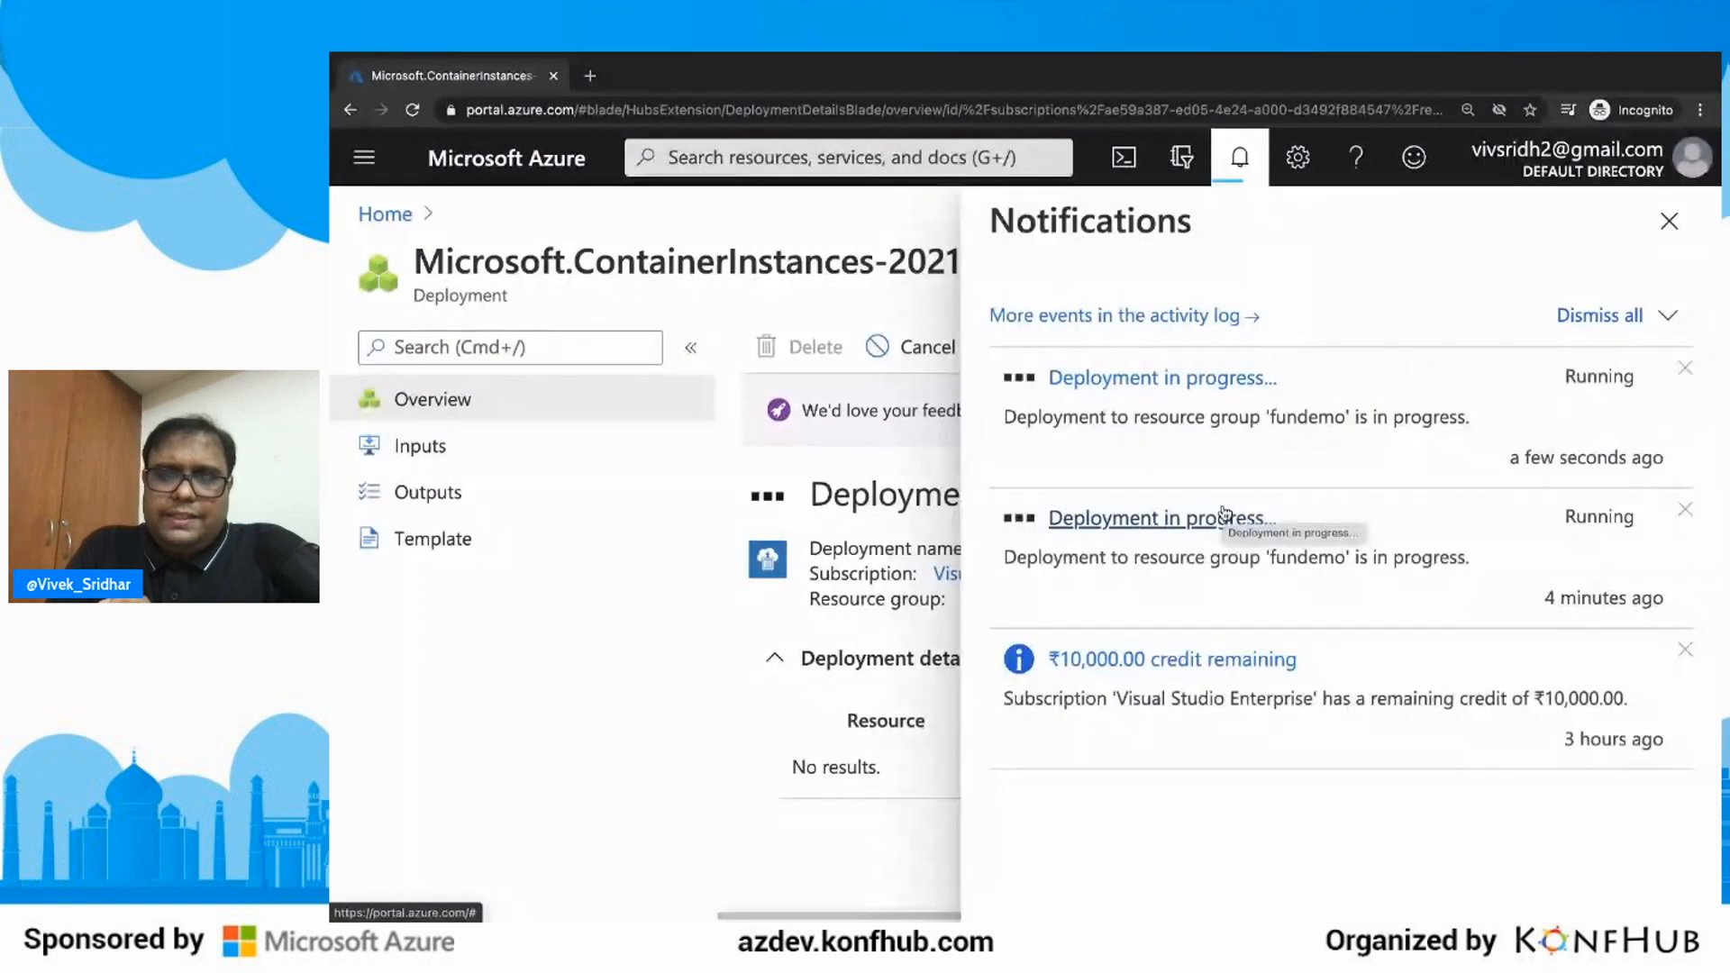
click(1223, 516)
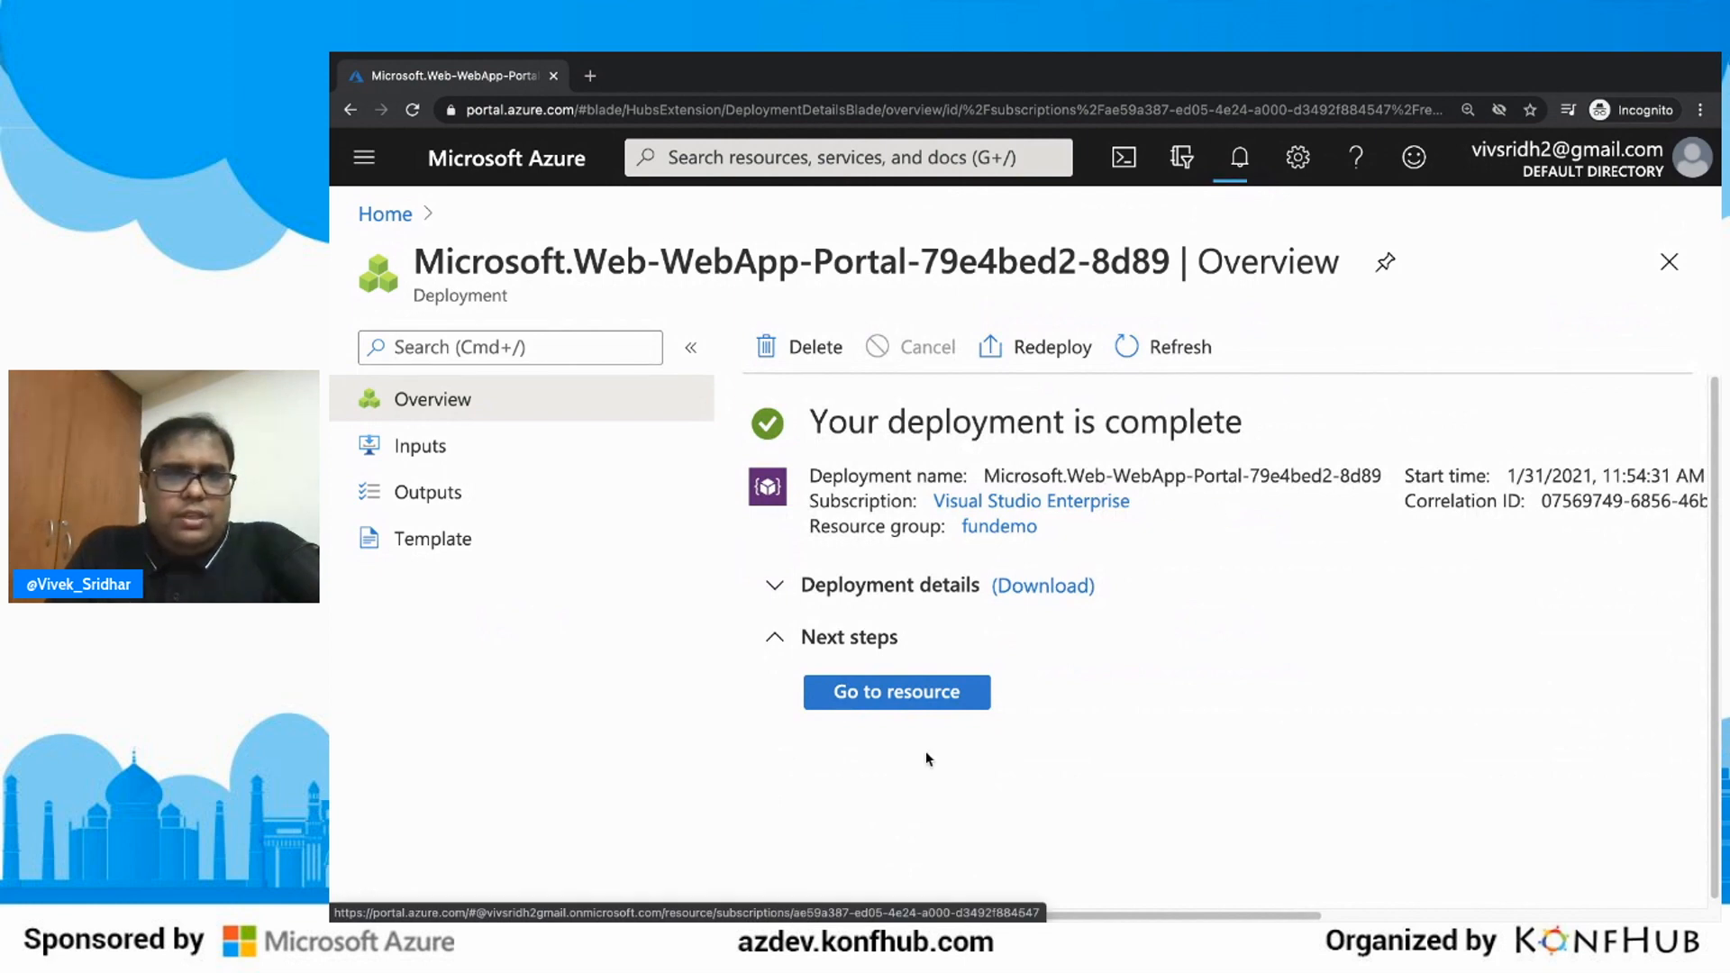
click(923, 701)
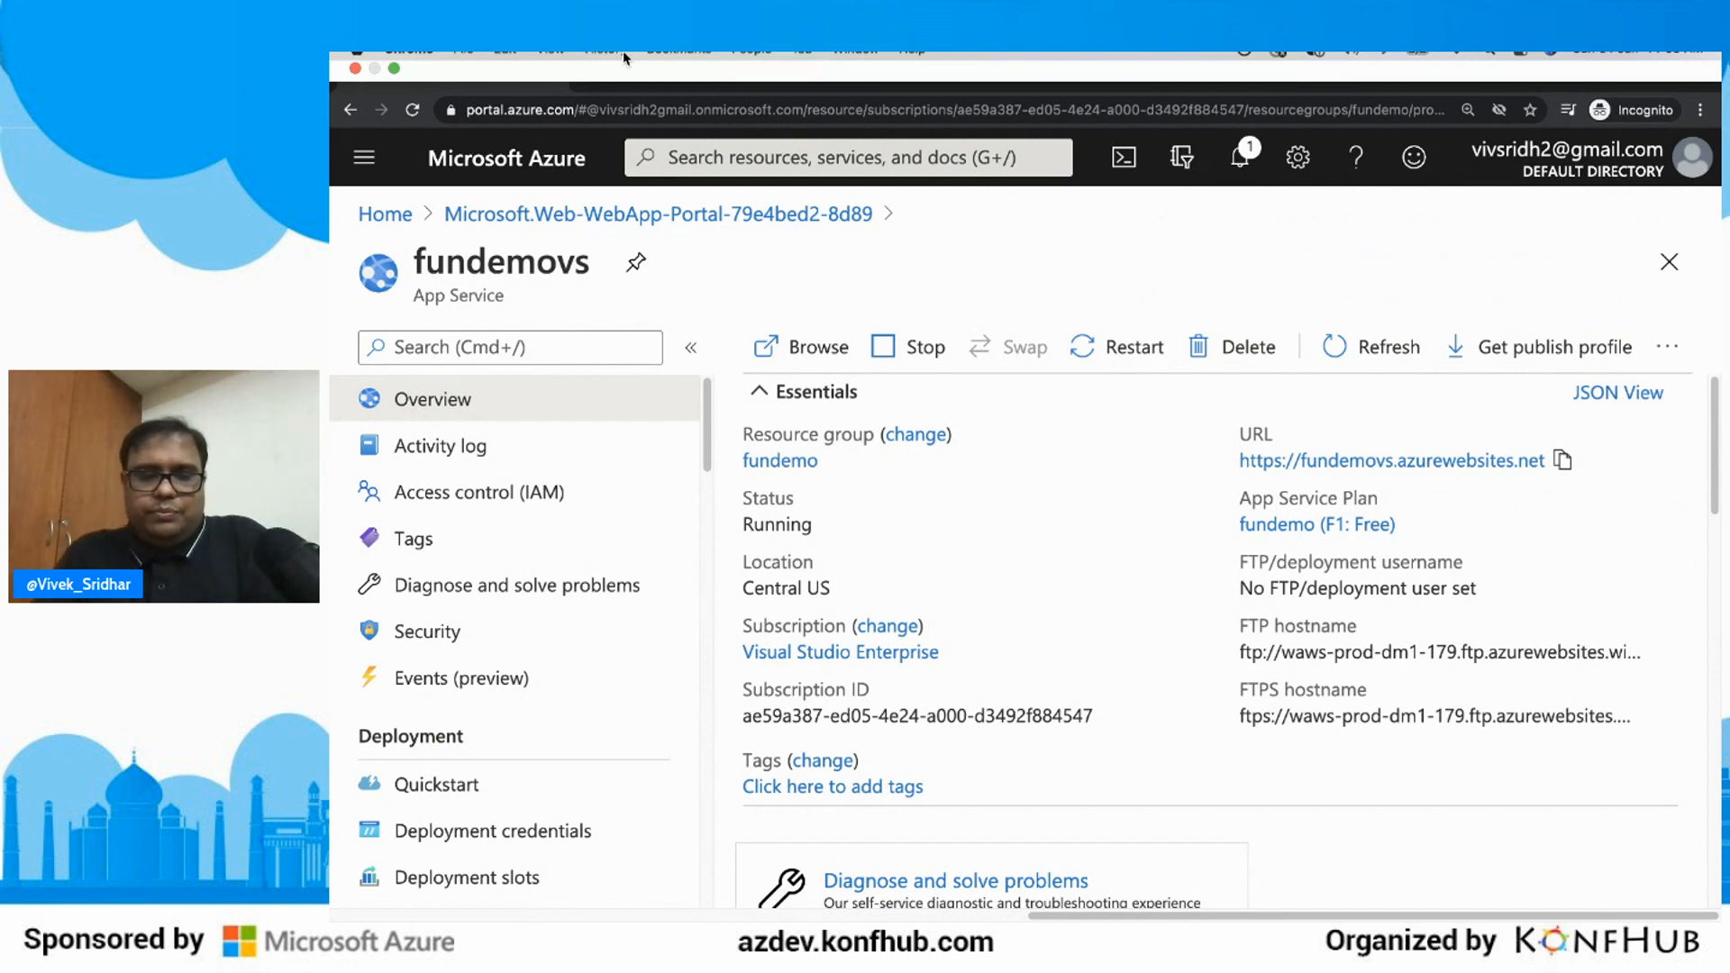
key(super+t)
text(https://fundemovs.azurewebsites.net)
key(Return)
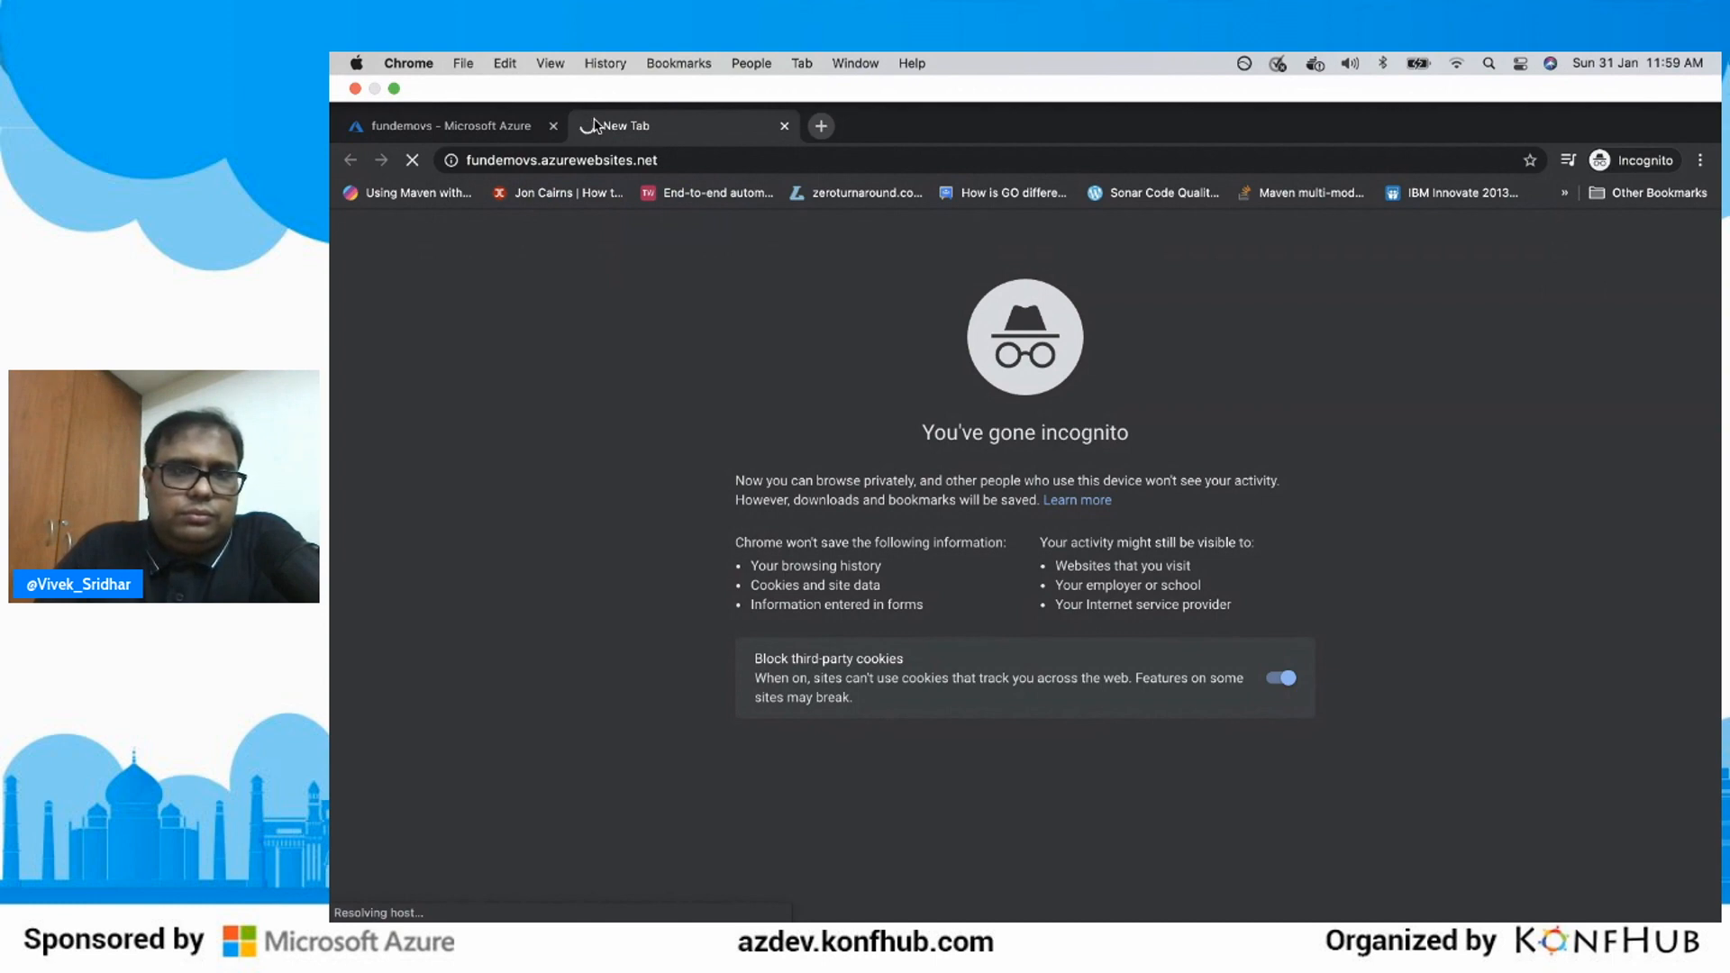
Step: Return to the Azure portal and go to the deployed container instance from the notifications
click(479, 141)
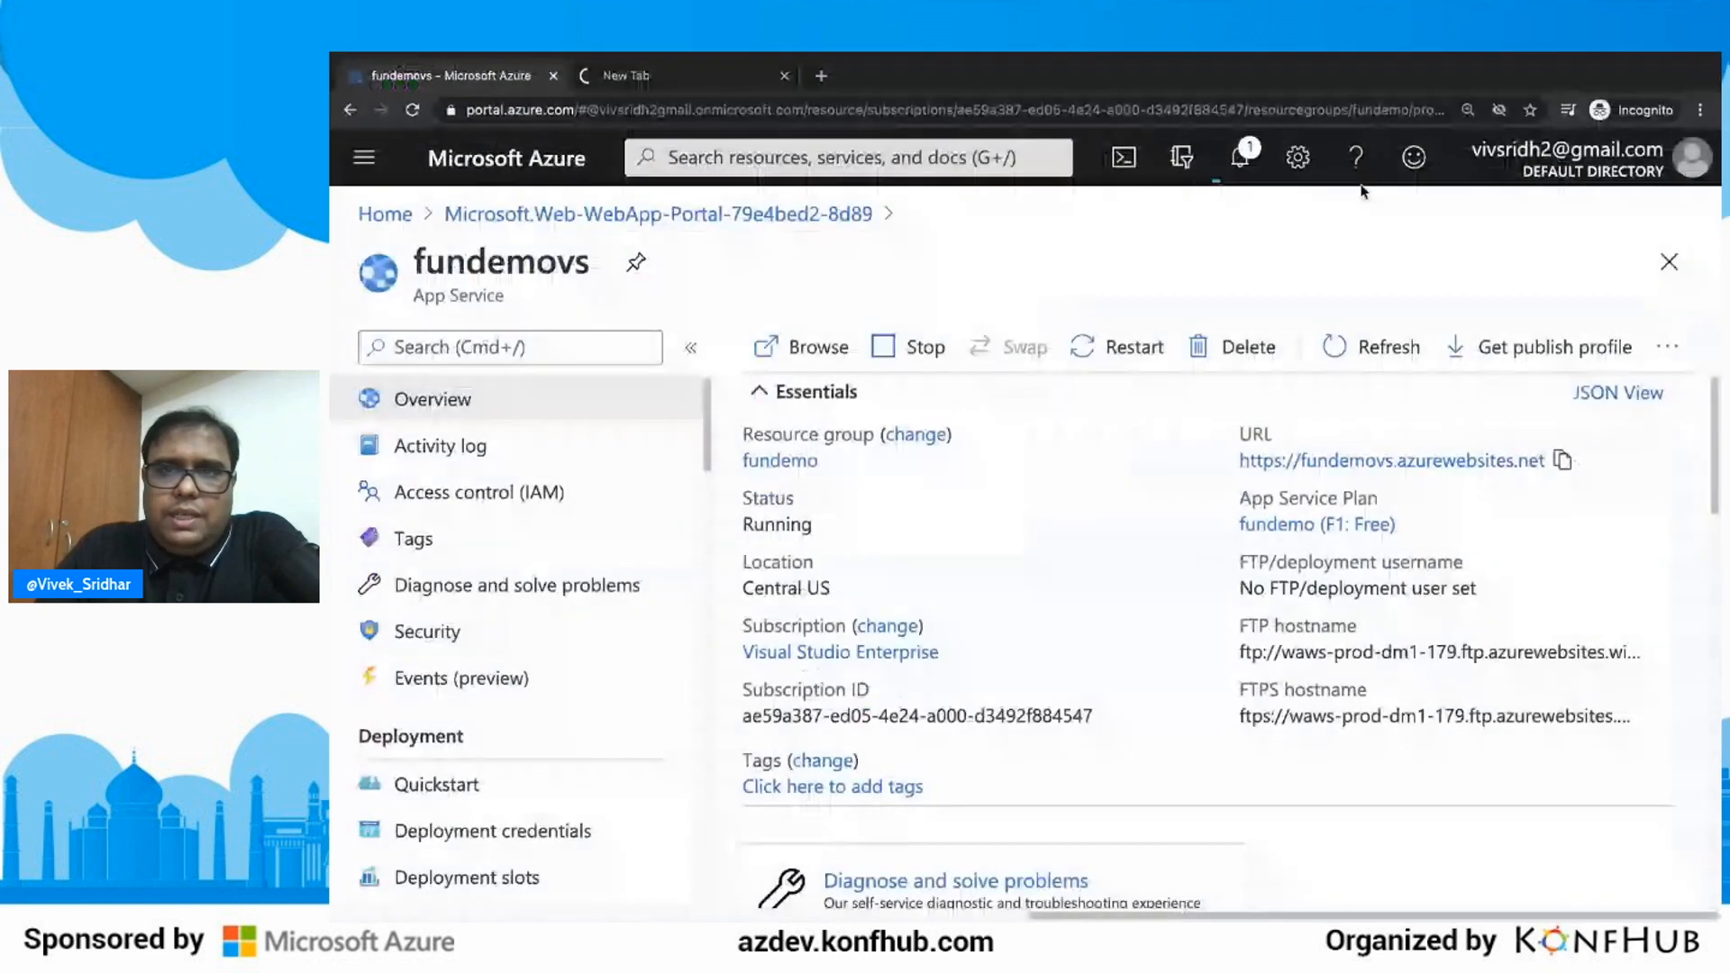
click(1239, 160)
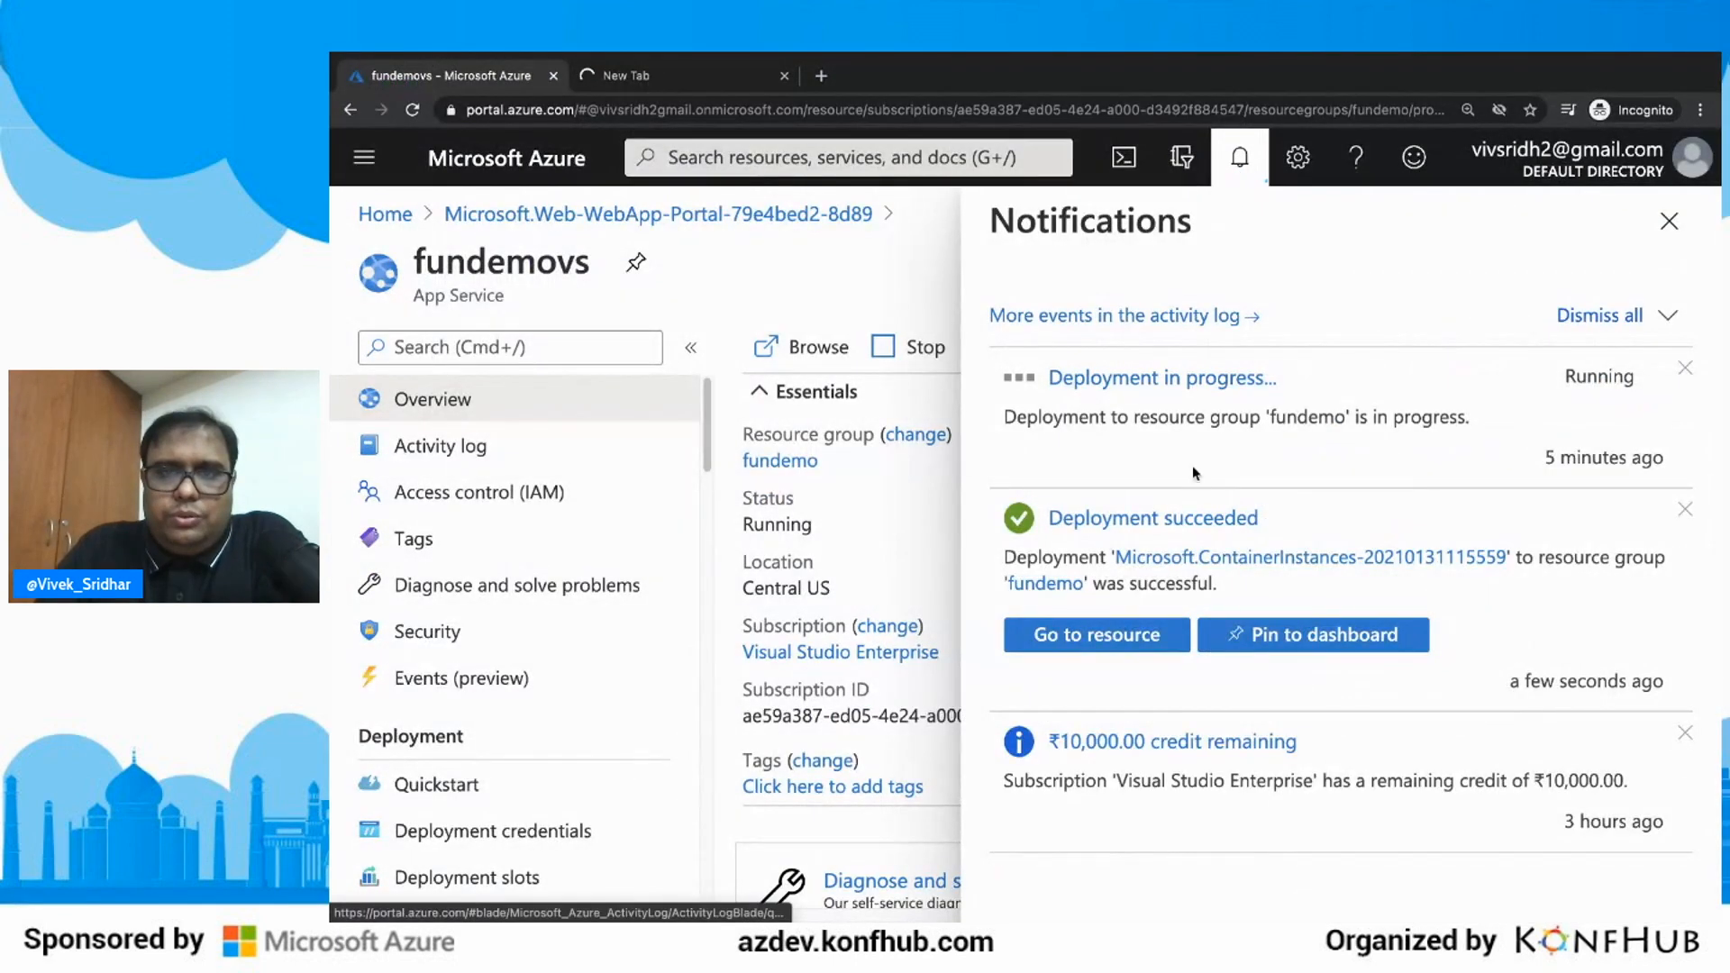
click(1101, 636)
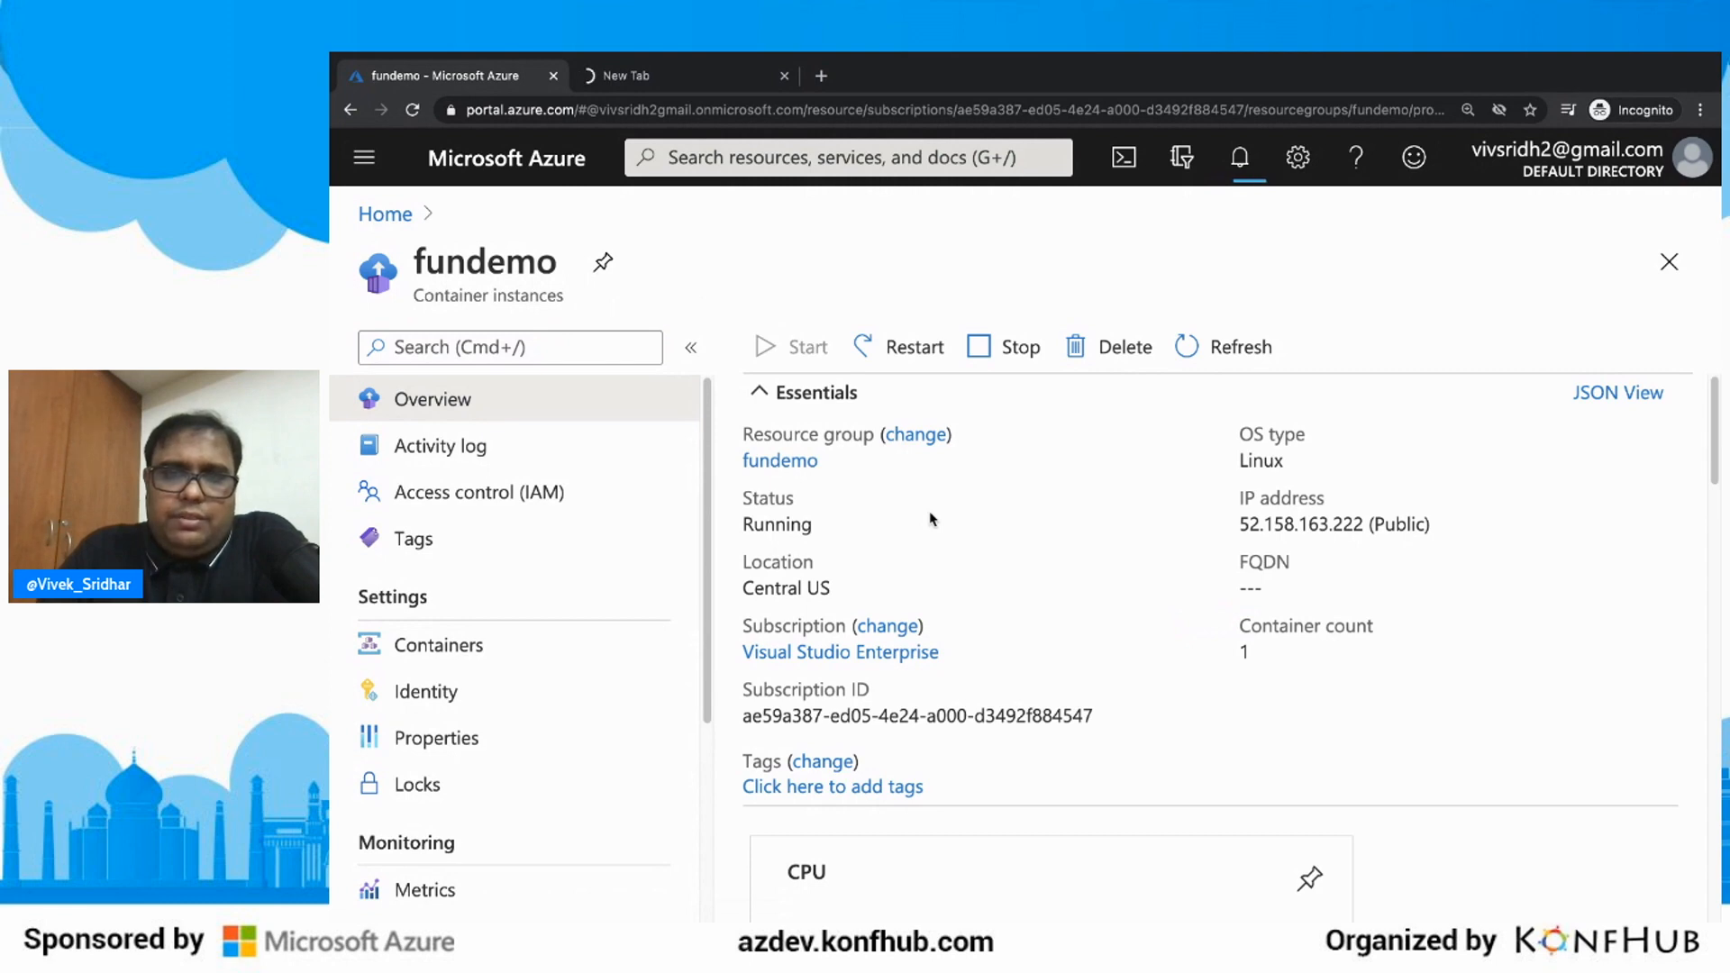
scroll(931, 519, down, 1)
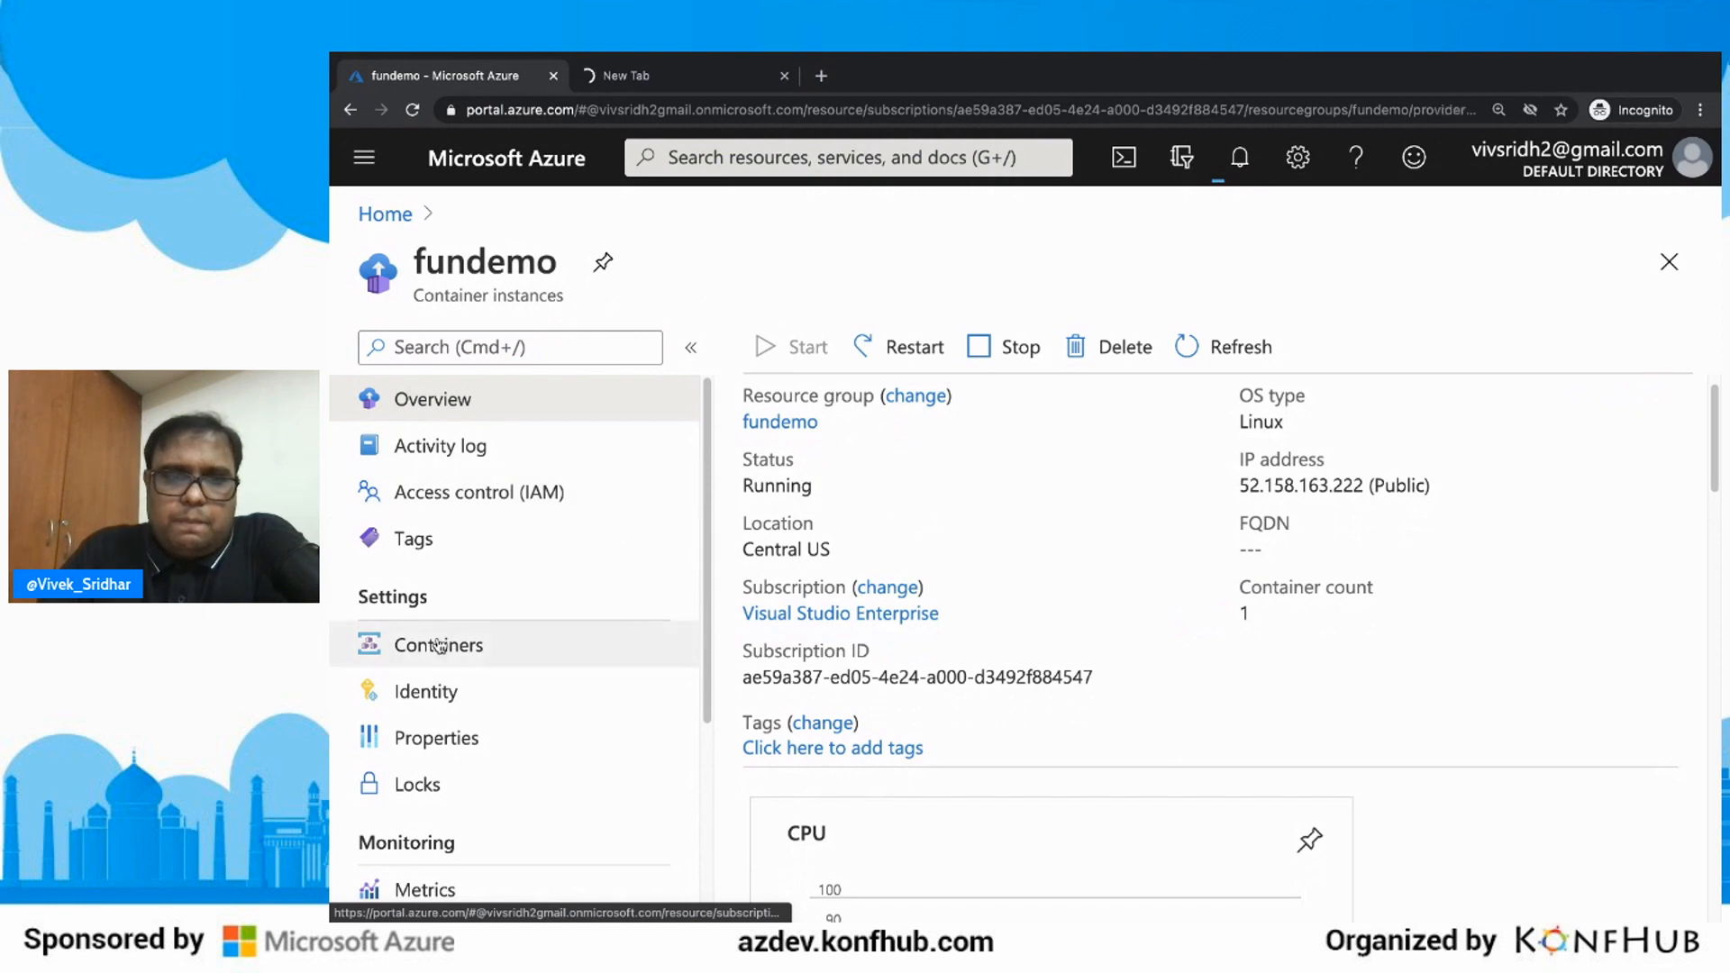
Step: View the container list of the fundemo container instance and return to its overview
click(438, 645)
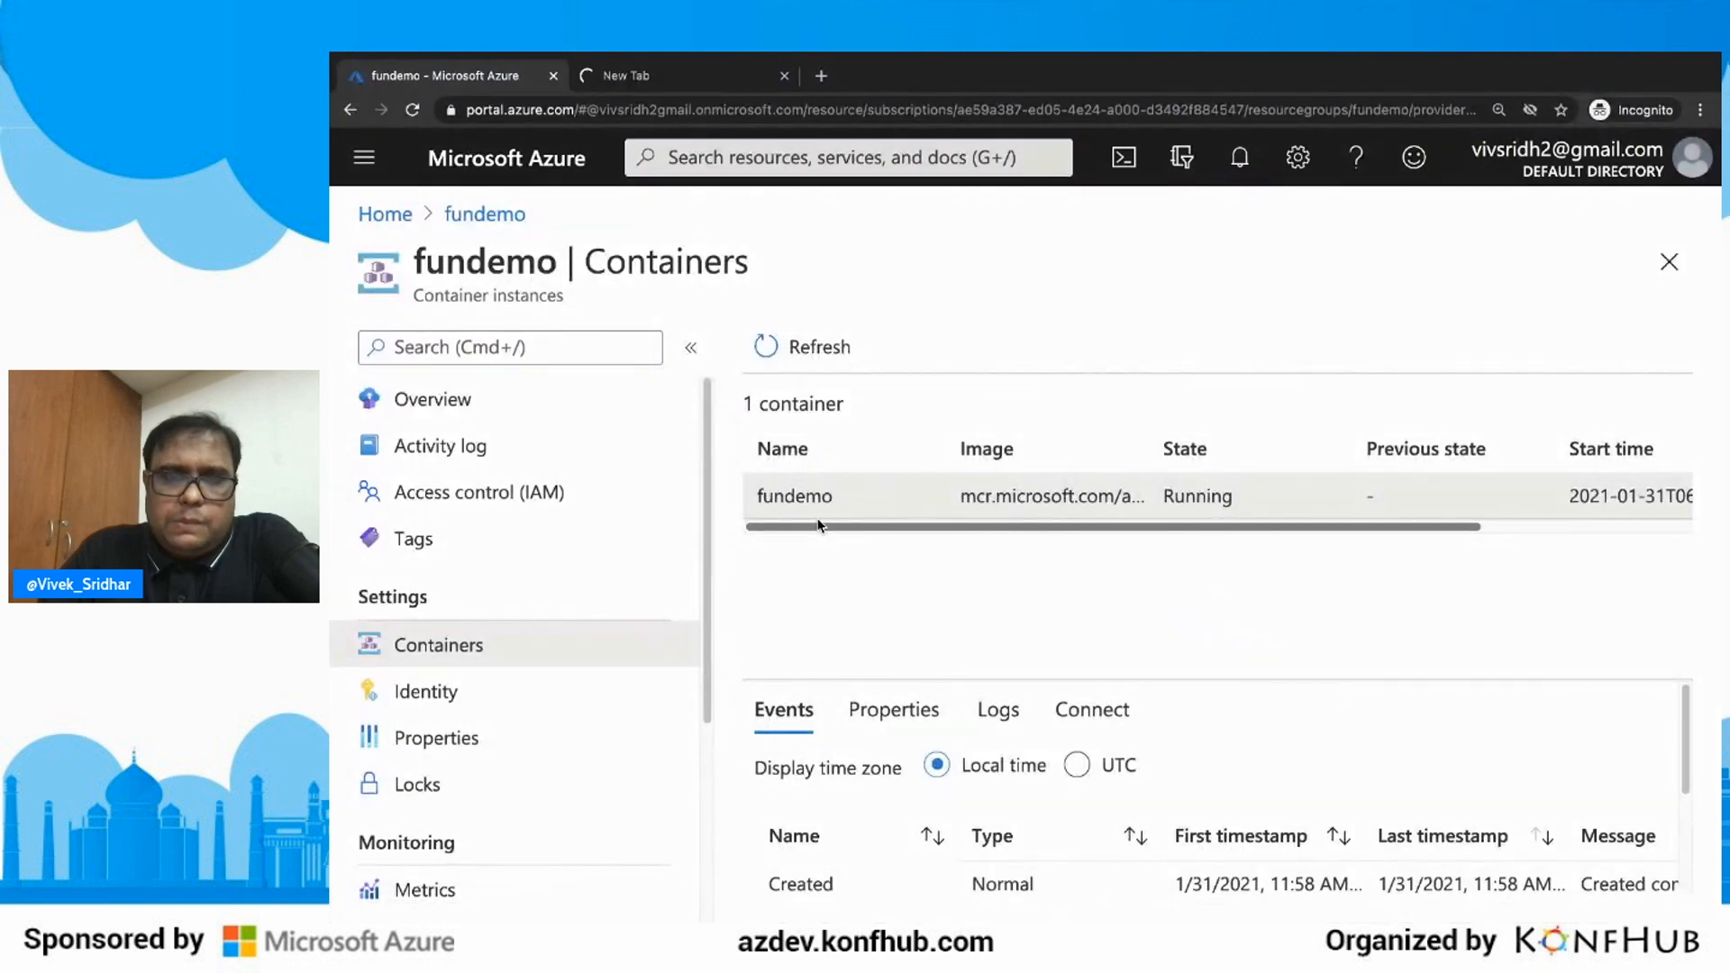
mouse_move(821, 530)
mouse_down()
mouse_move(1088, 539)
mouse_move(815, 531)
mouse_up()
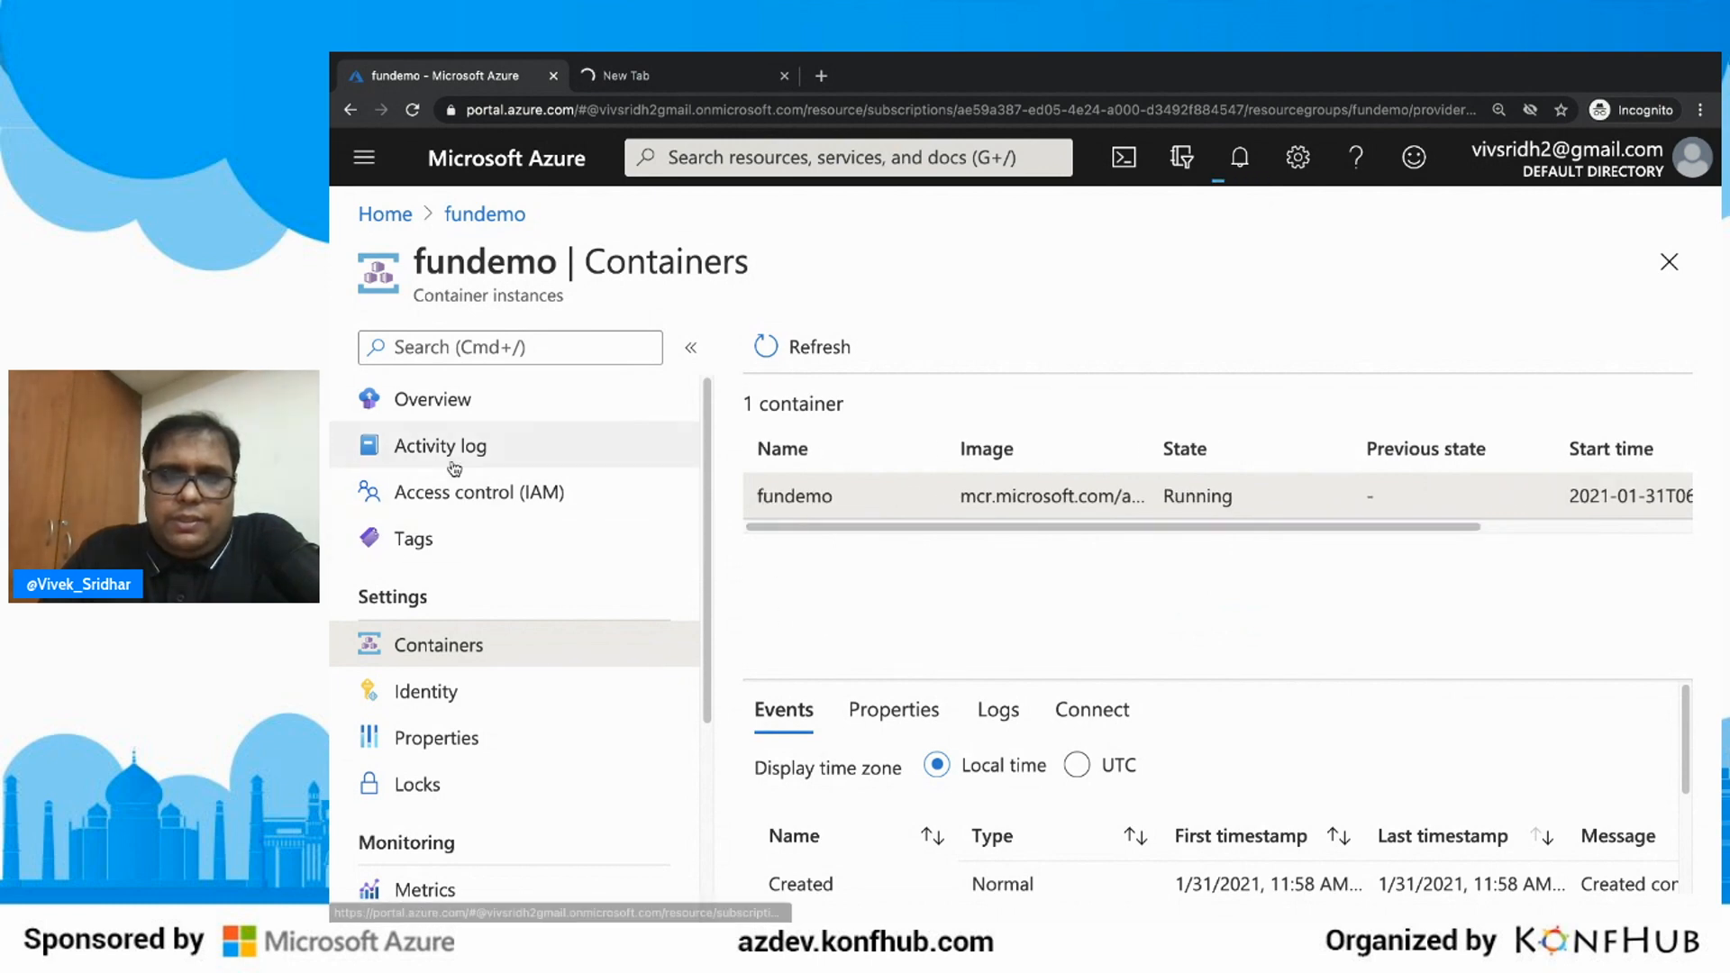
click(465, 401)
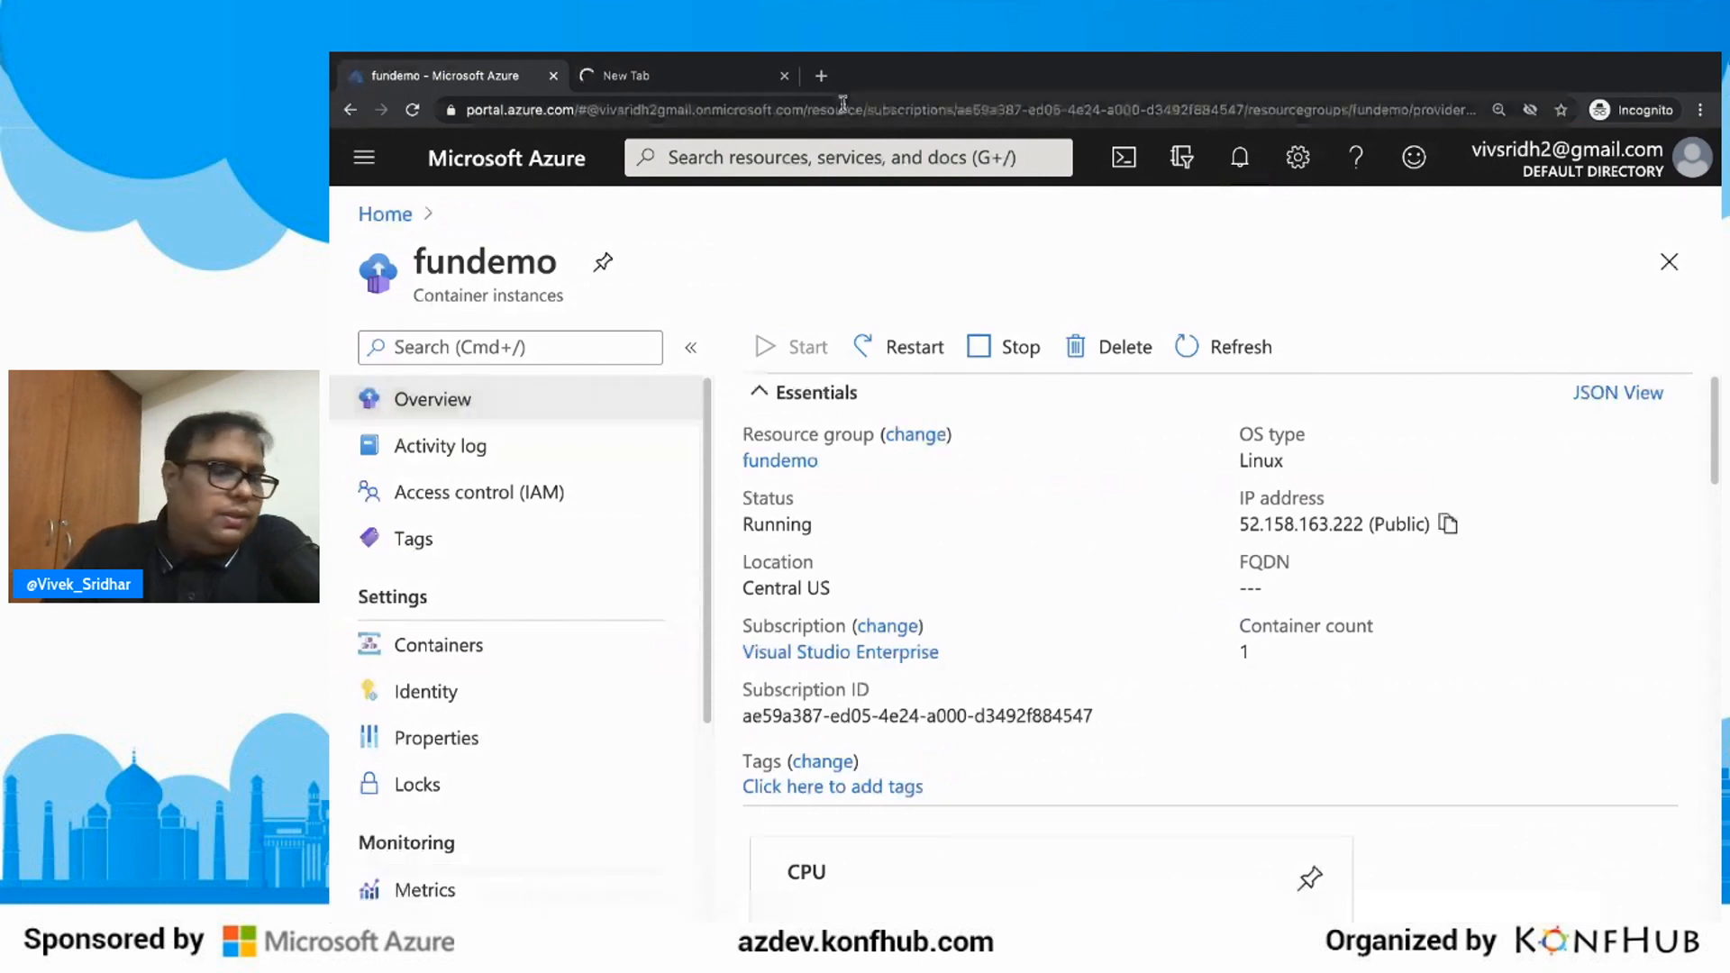
Step: Open the container instance's public IP address 52.158.163.222 in a new browser tab and switch back to the web app's tab
key(ctrl+t)
text(52.158.163.222 (Public))
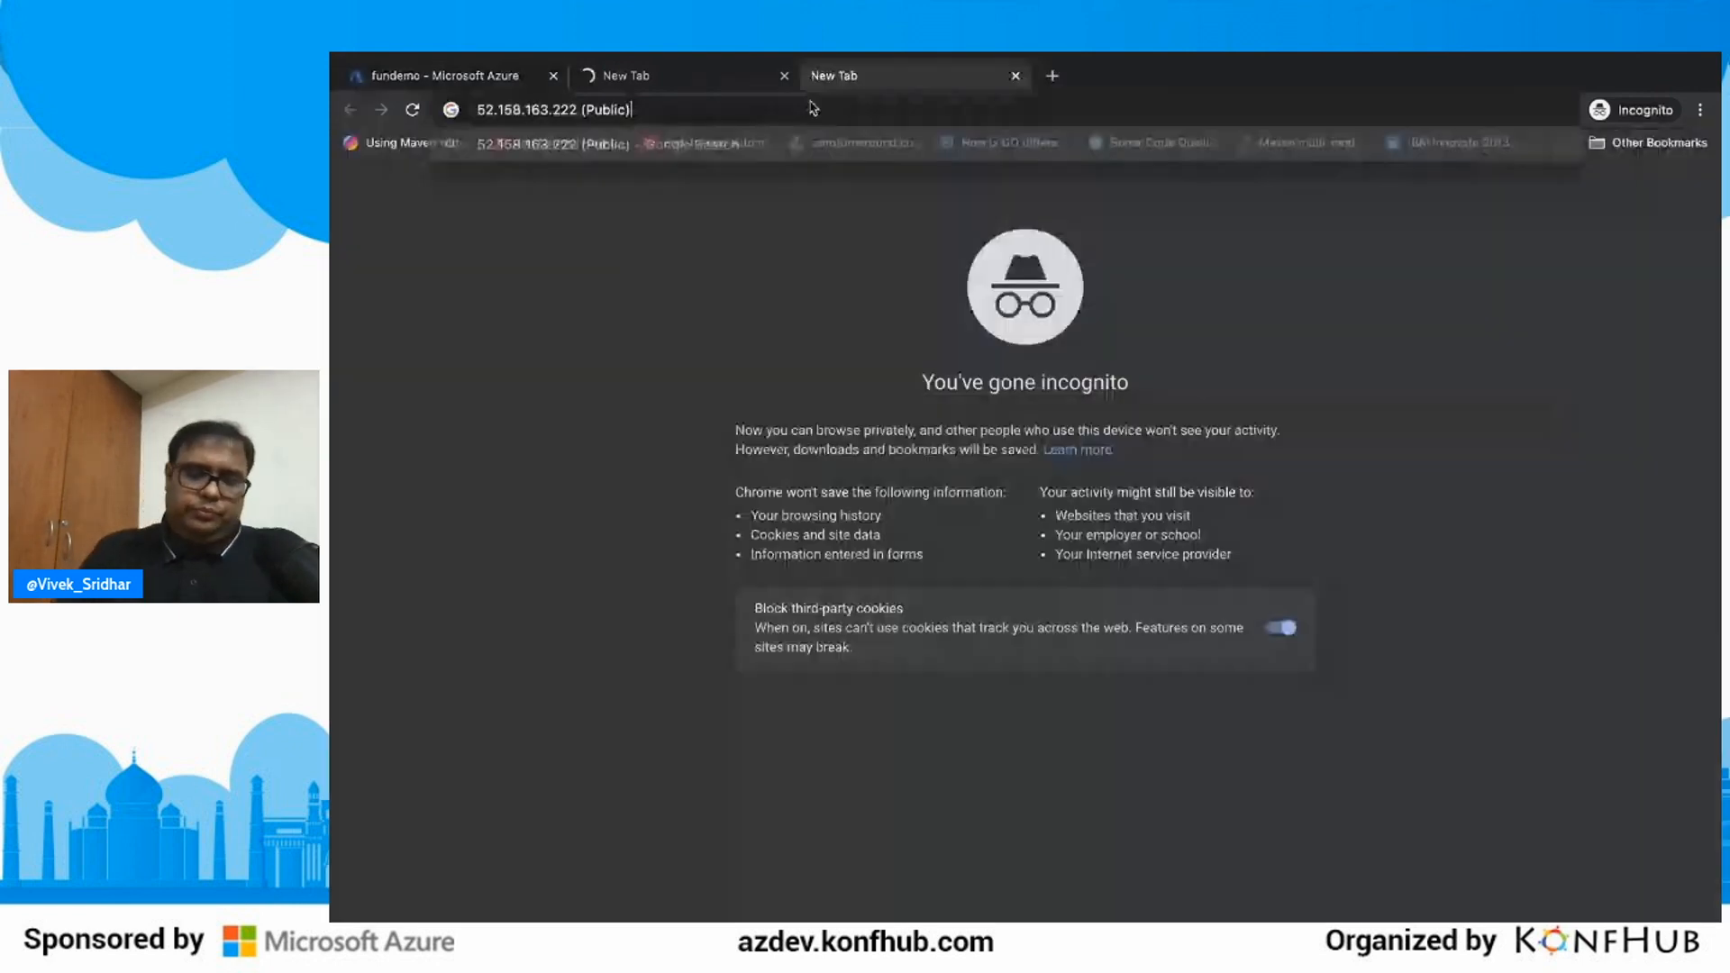
key(BackSpace)
key(BackSpace)
key(BackSpace)
key(BackSpace)
key(BackSpace)
key(BackSpace)
key(BackSpace)
key(BackSpace)
key(BackSpace)
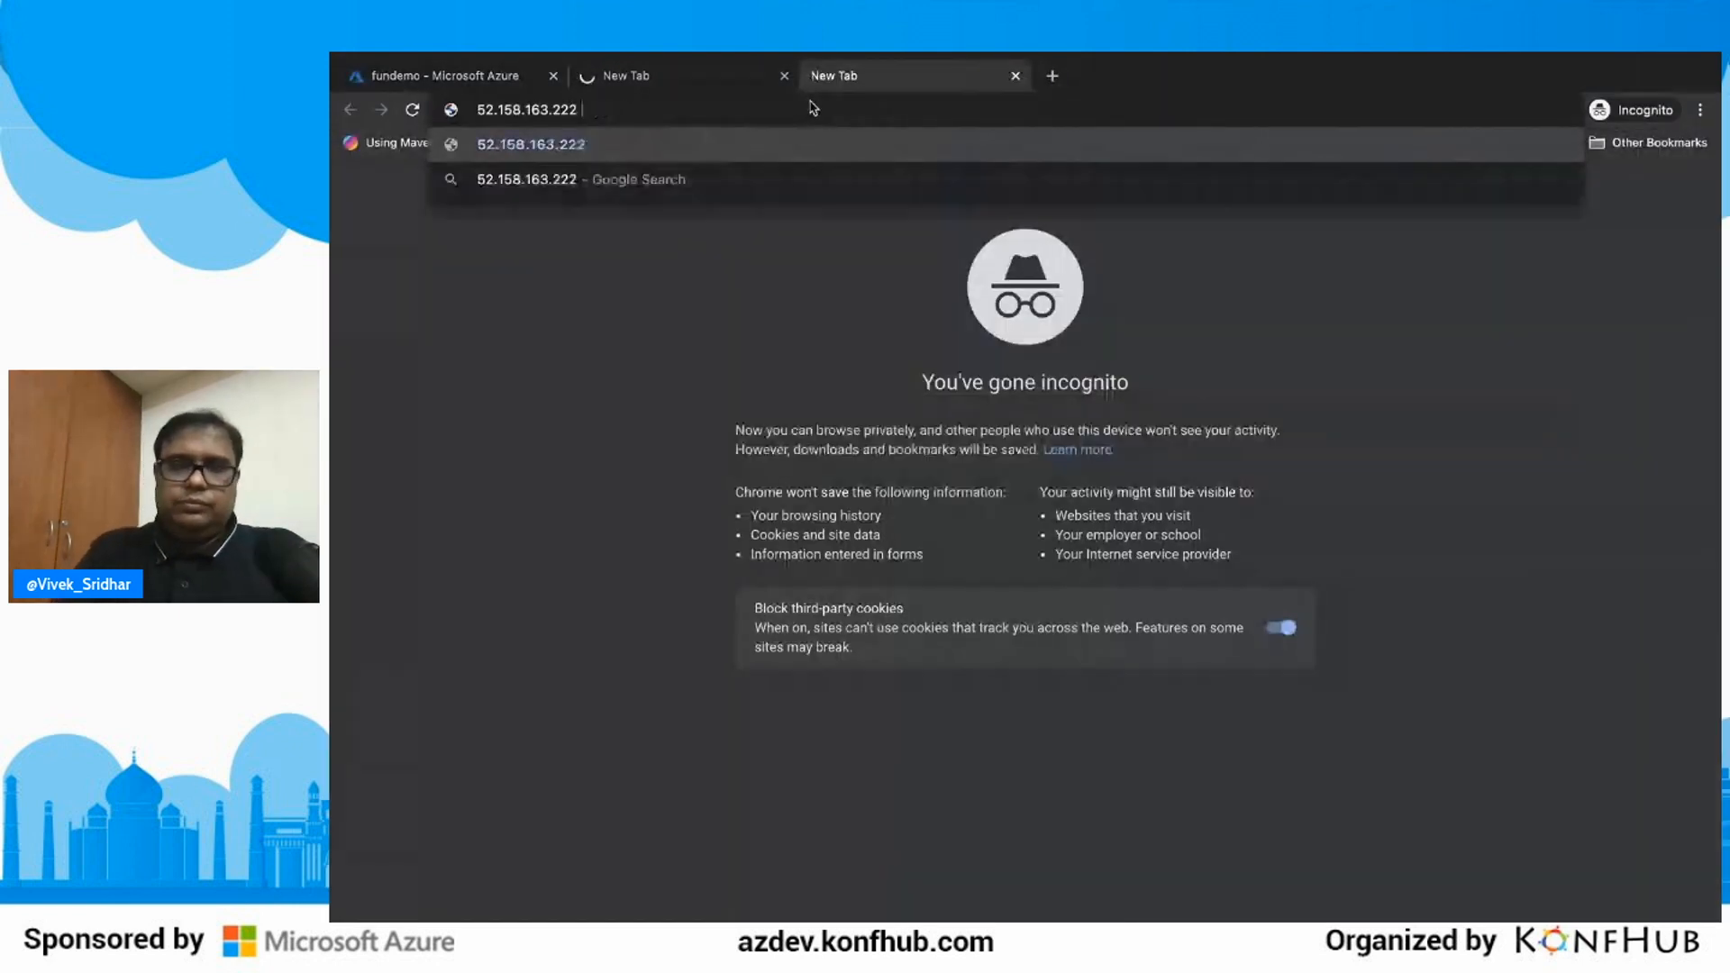
key(Return)
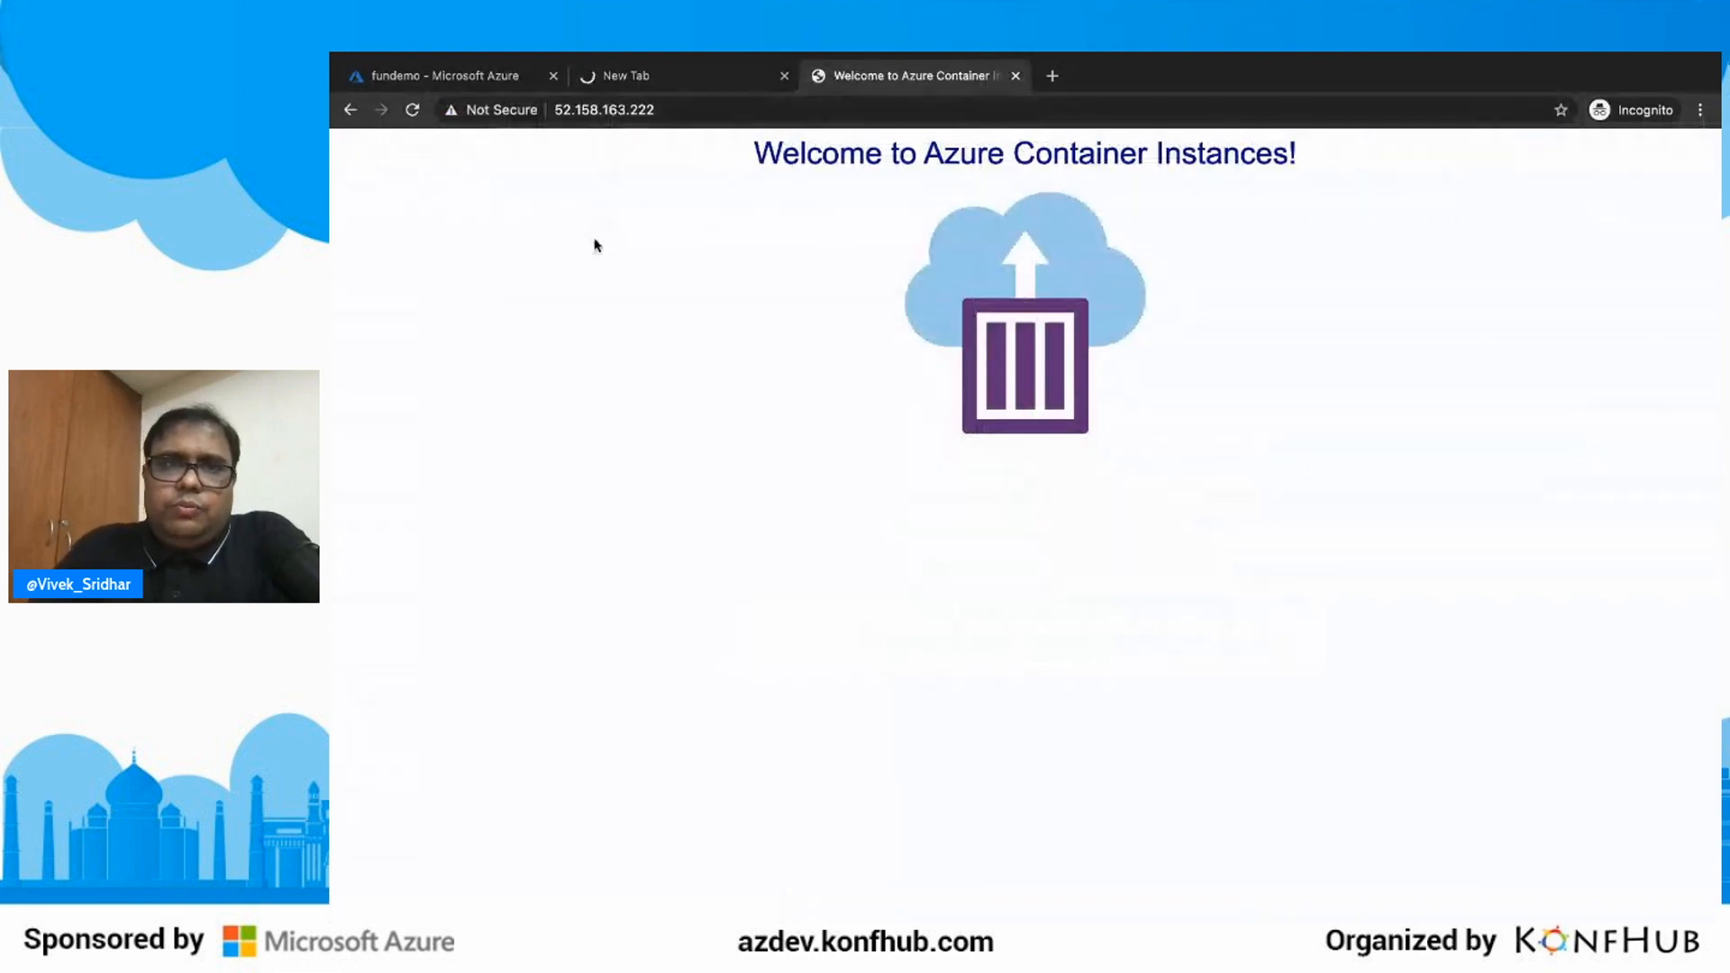
mouse_move(591, 54)
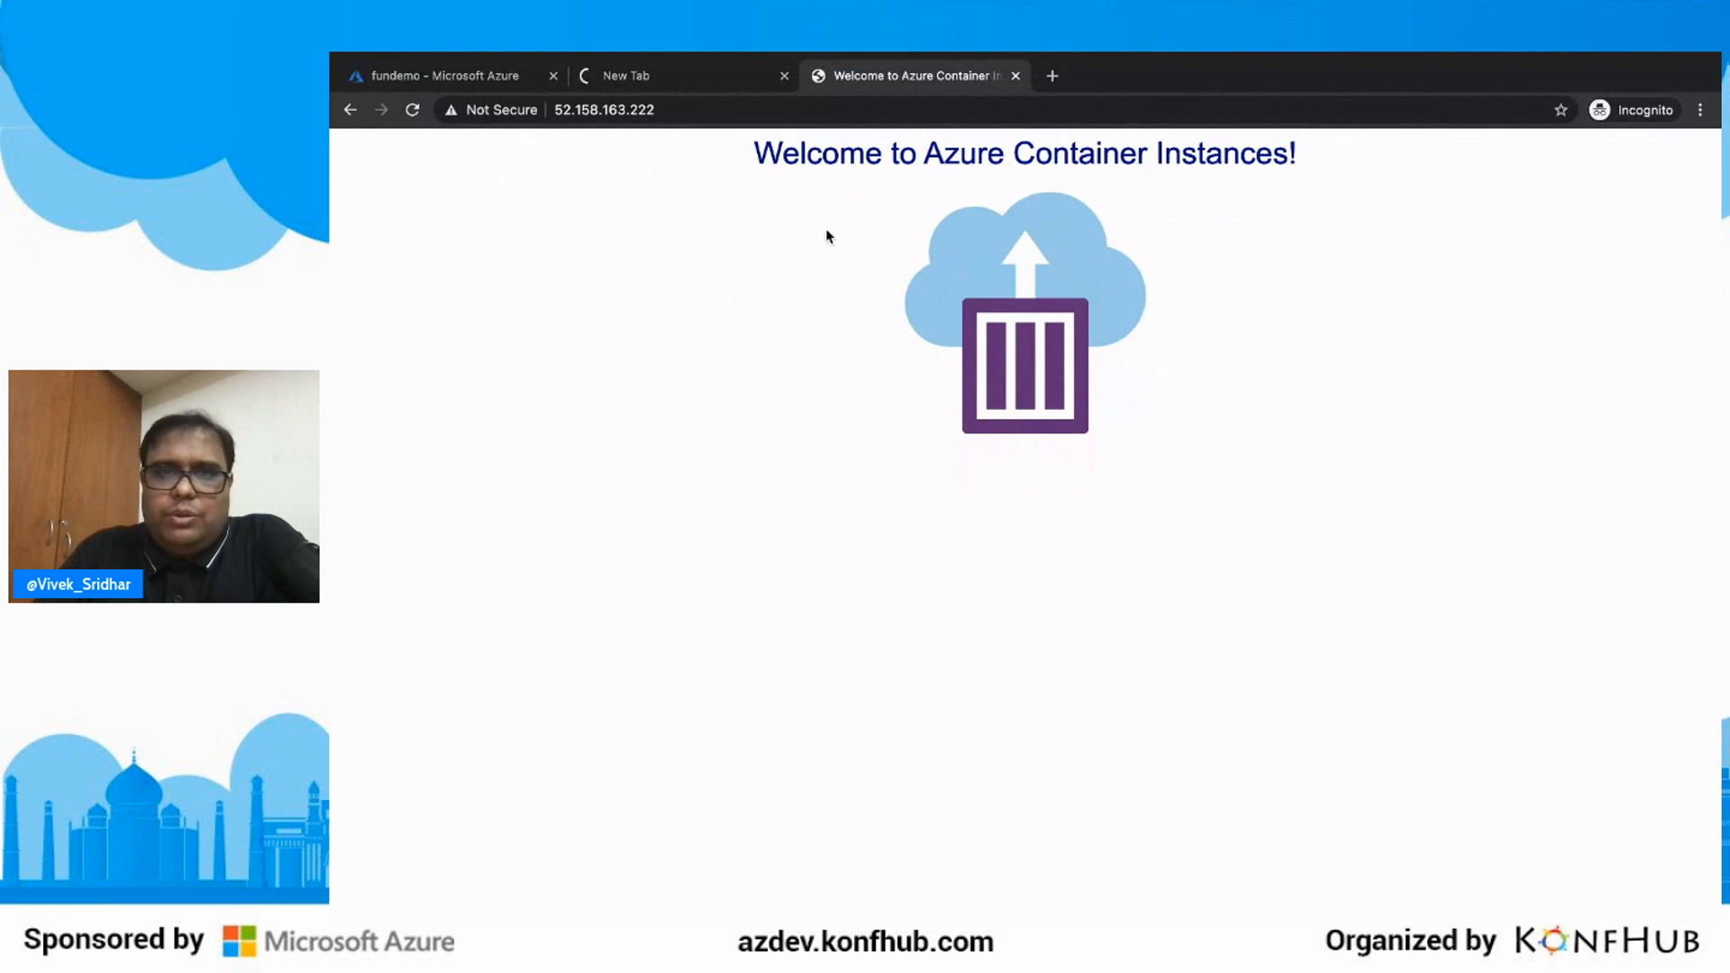
click(686, 82)
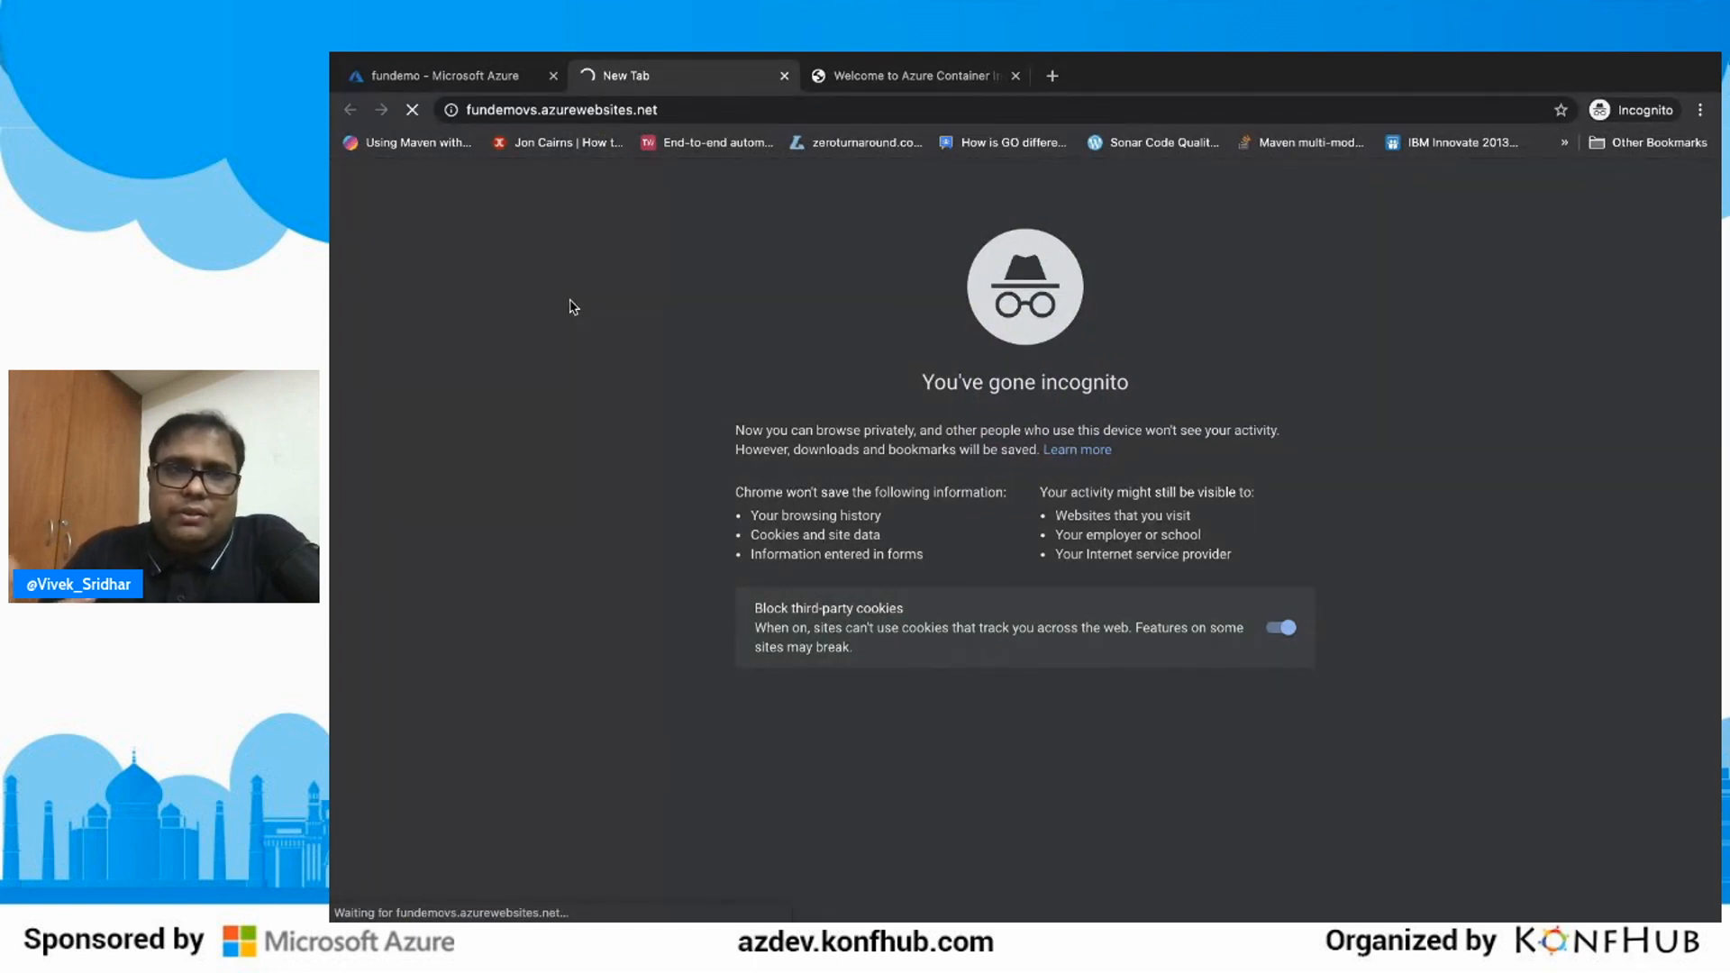
Step: Look through the fundemo container instance's menu in the Azure portal and check the loading web app's tab before returning to the portal
click(453, 80)
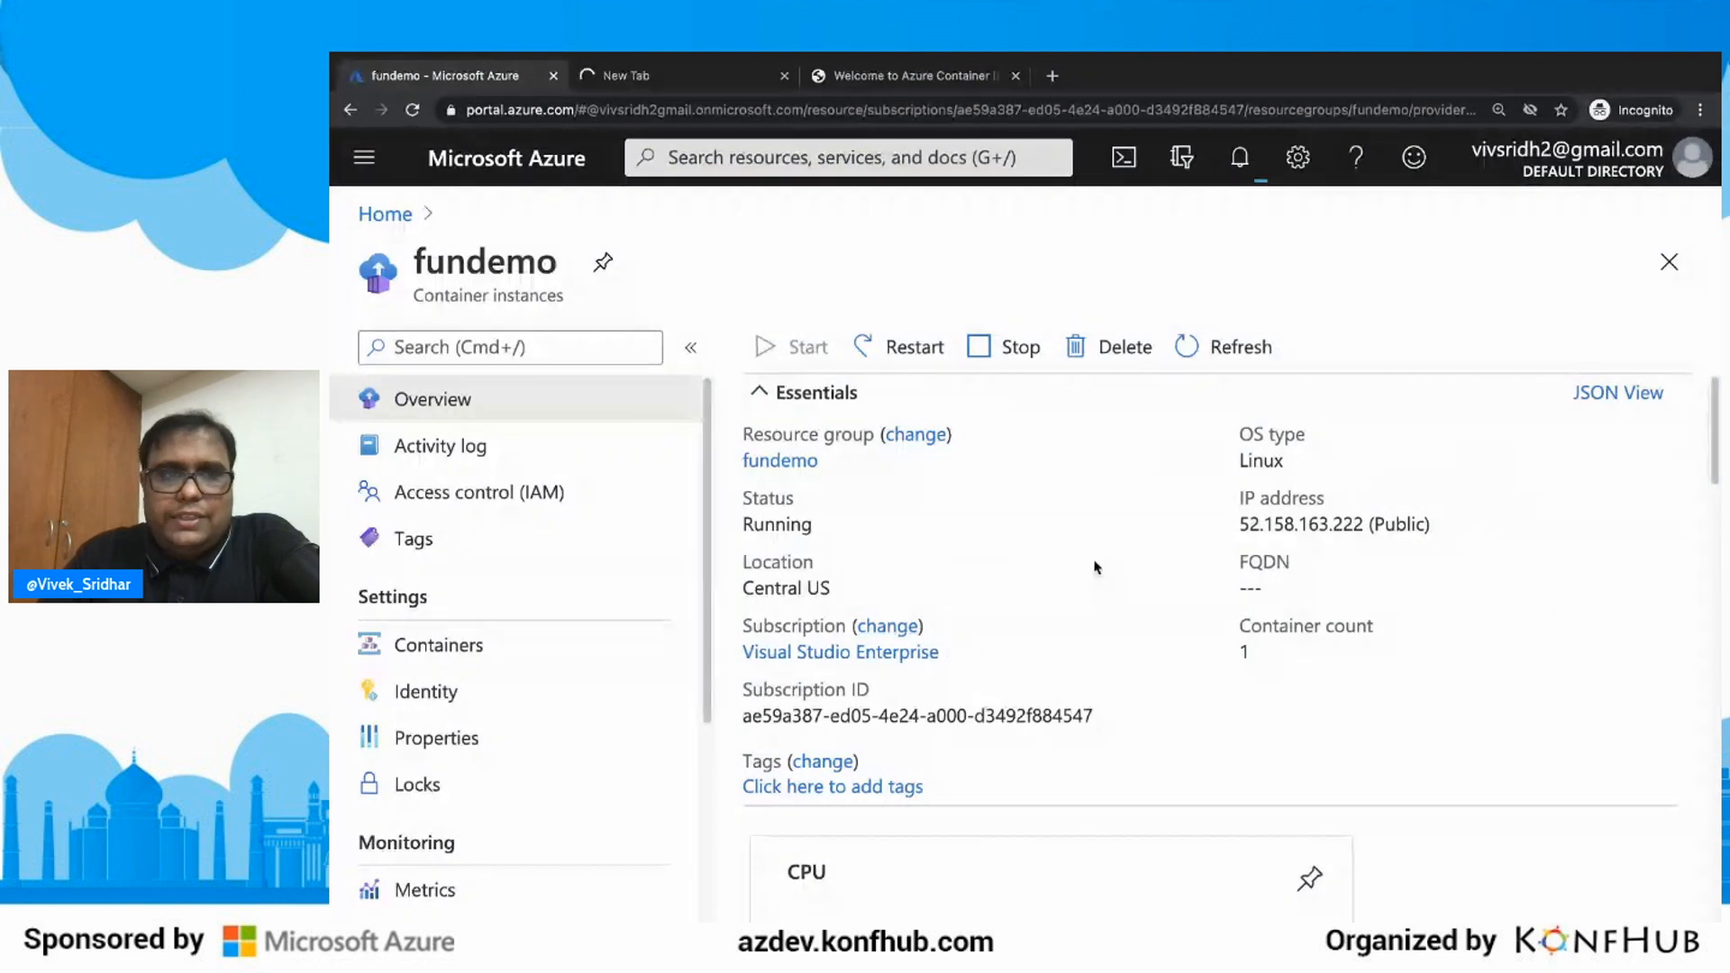
scroll(556, 529, down, 2)
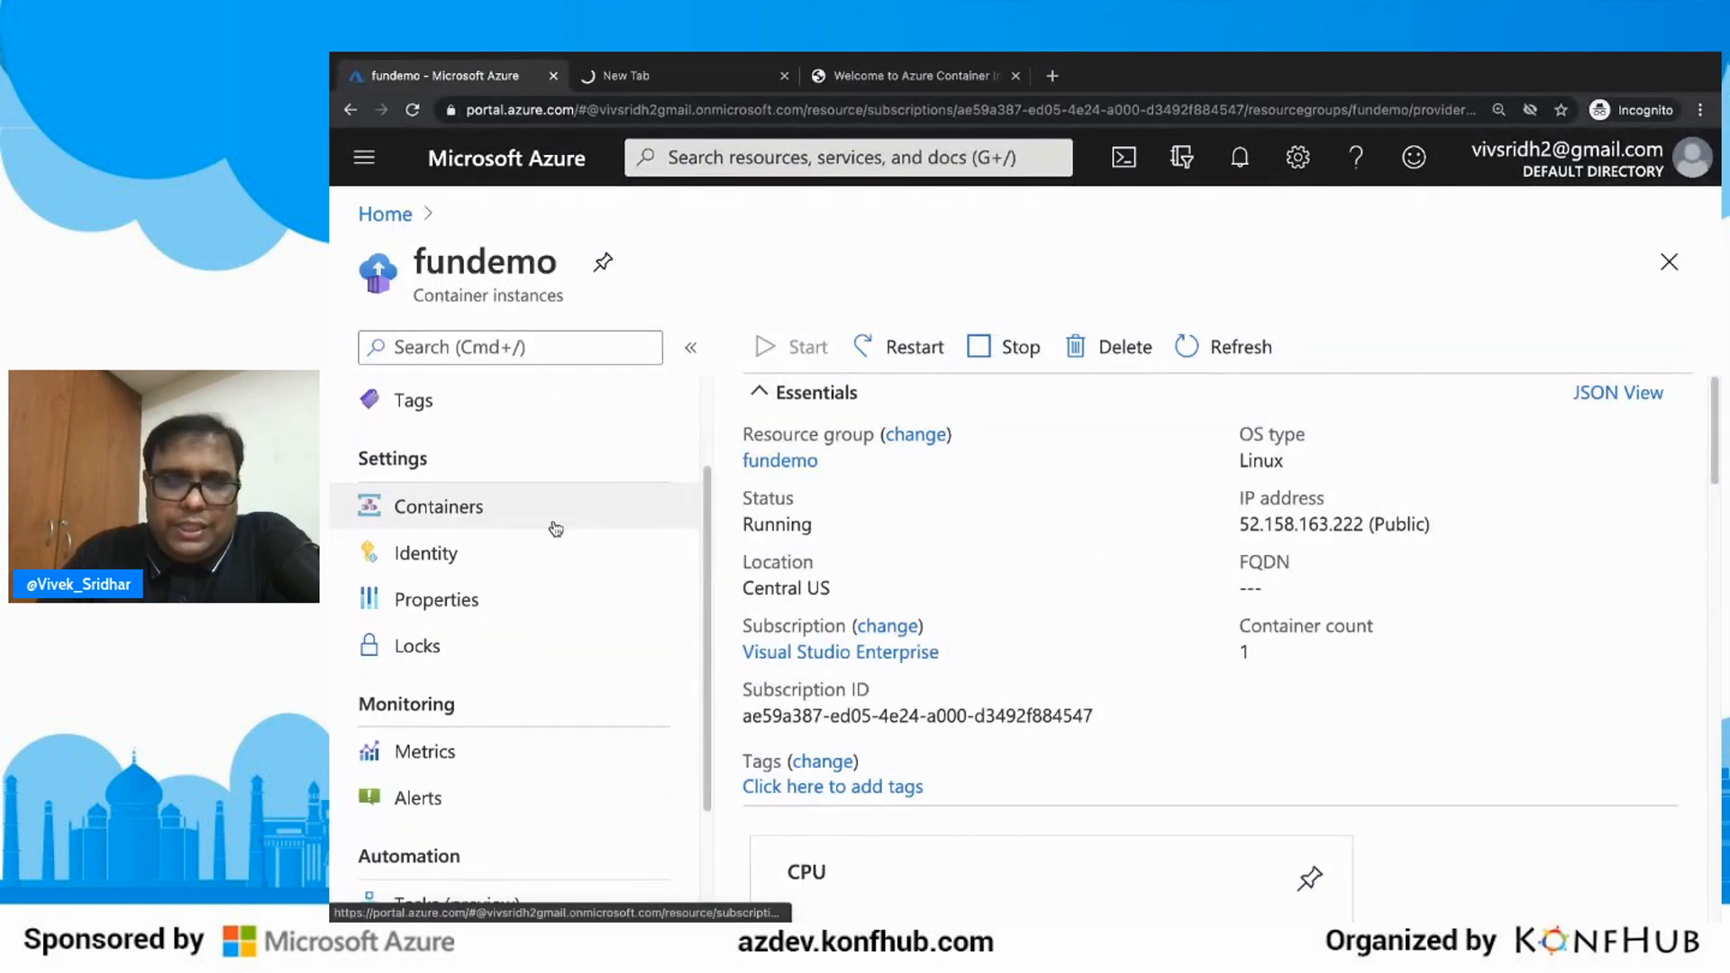
scroll(556, 529, up, 2)
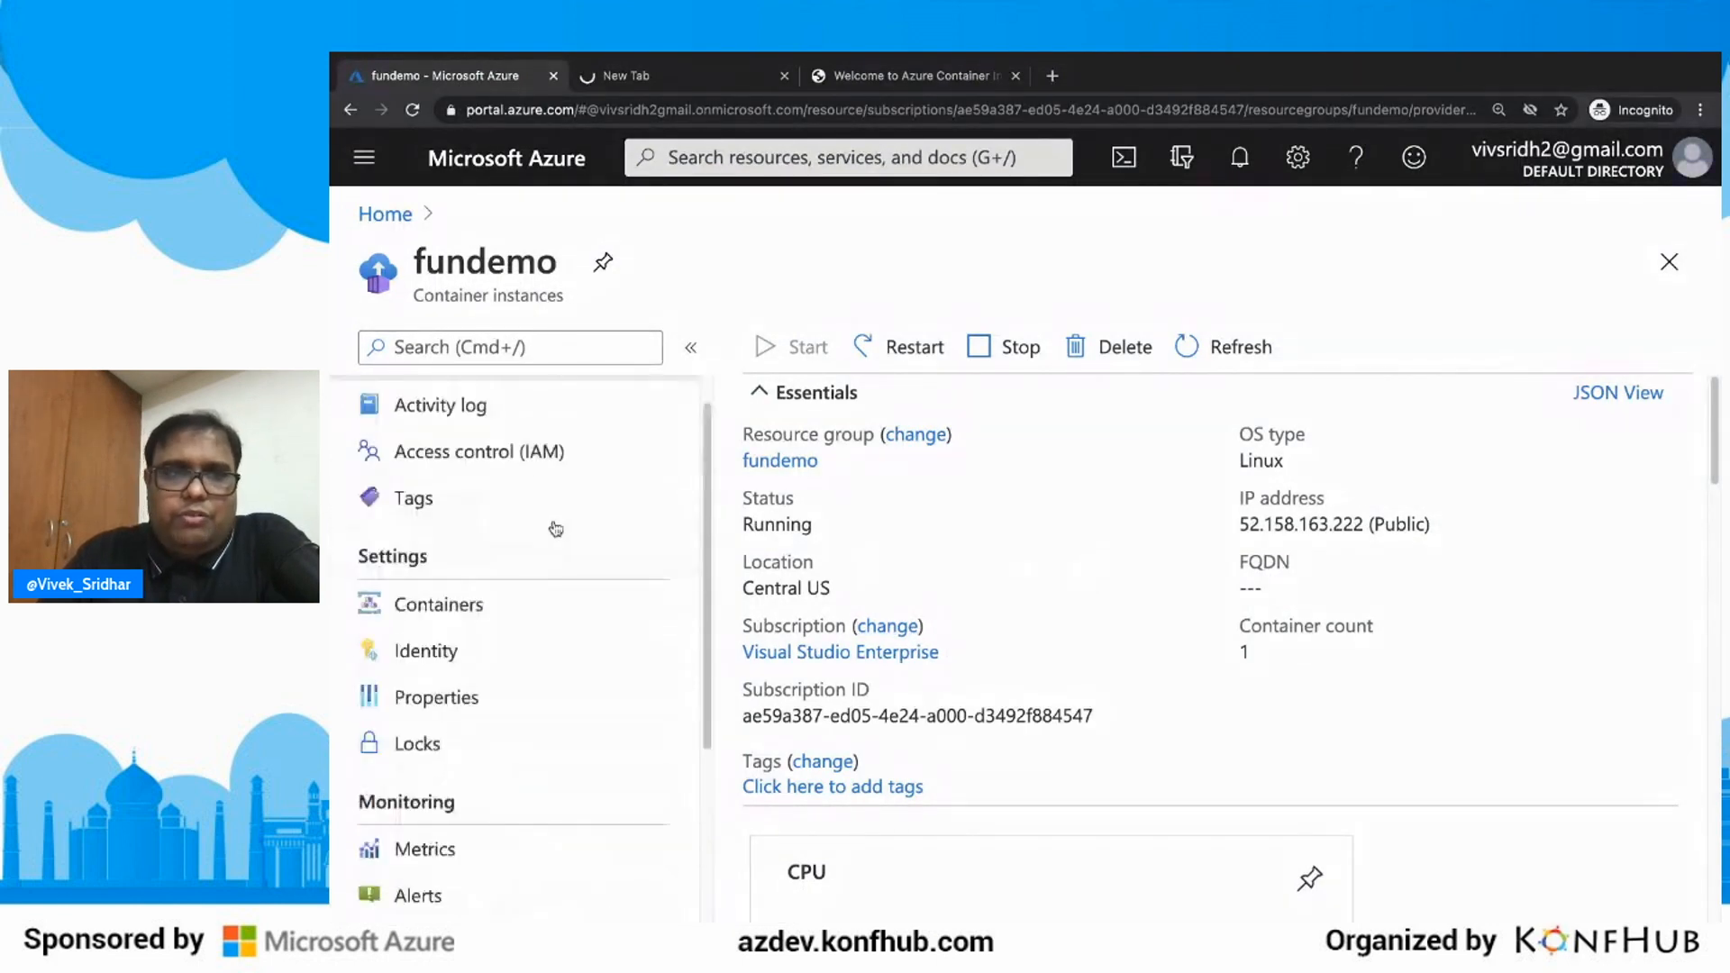
scroll(556, 529, up, 1)
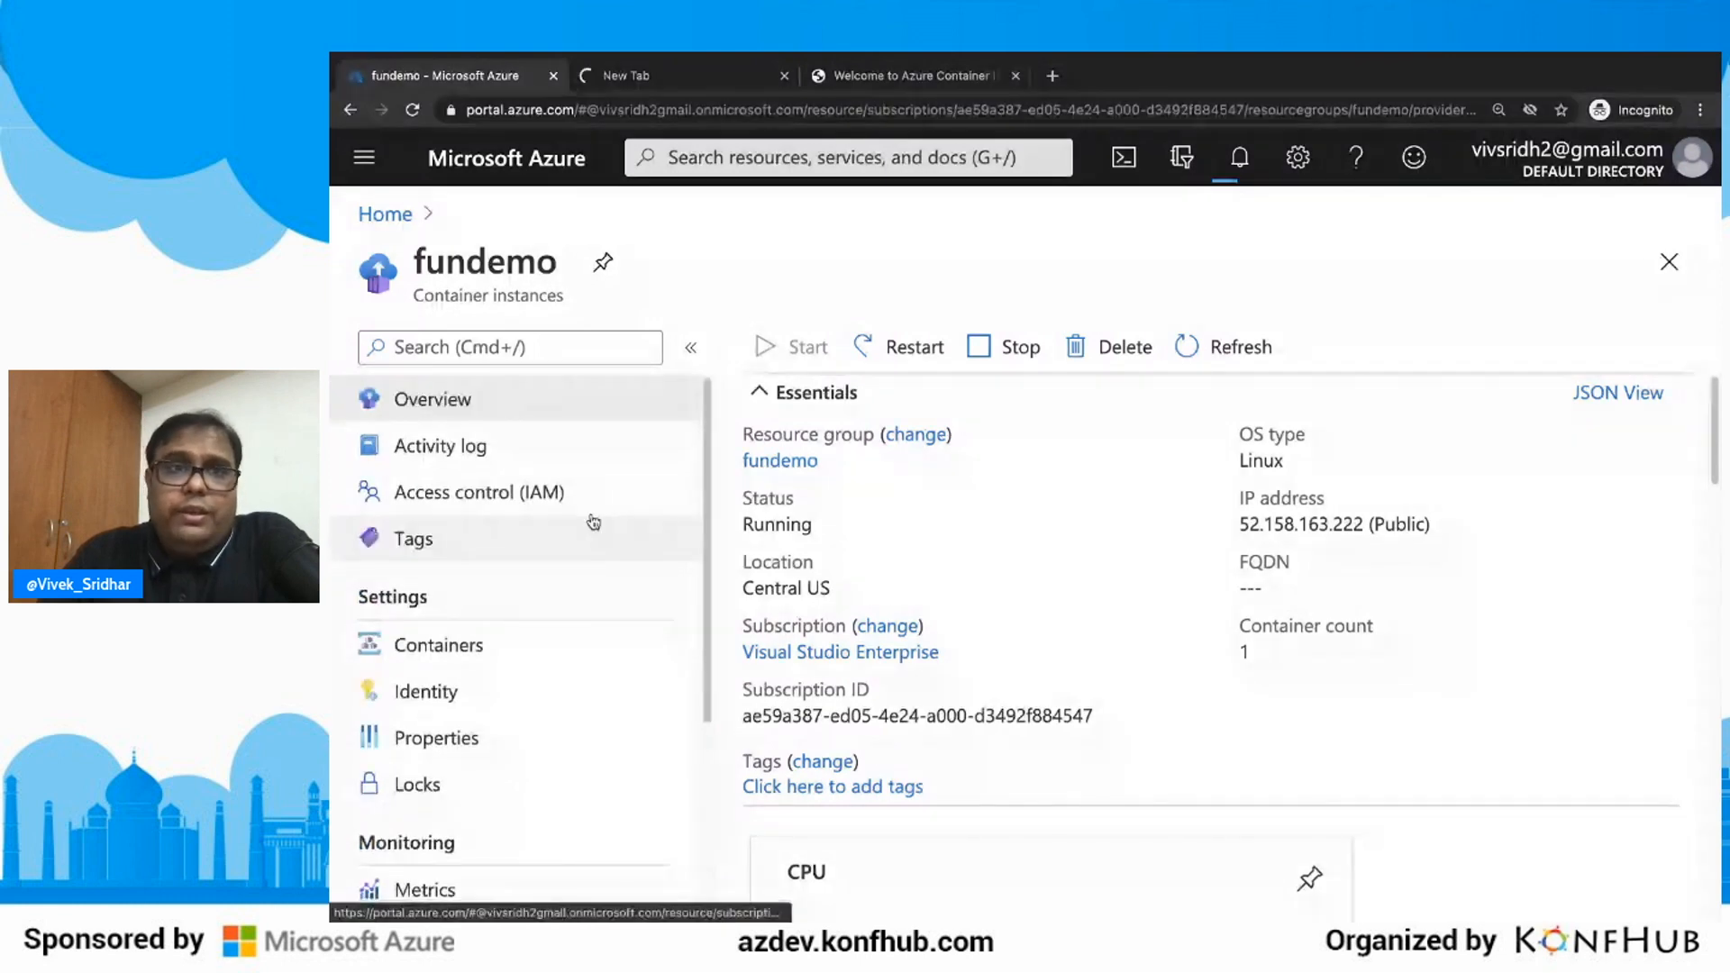
click(618, 79)
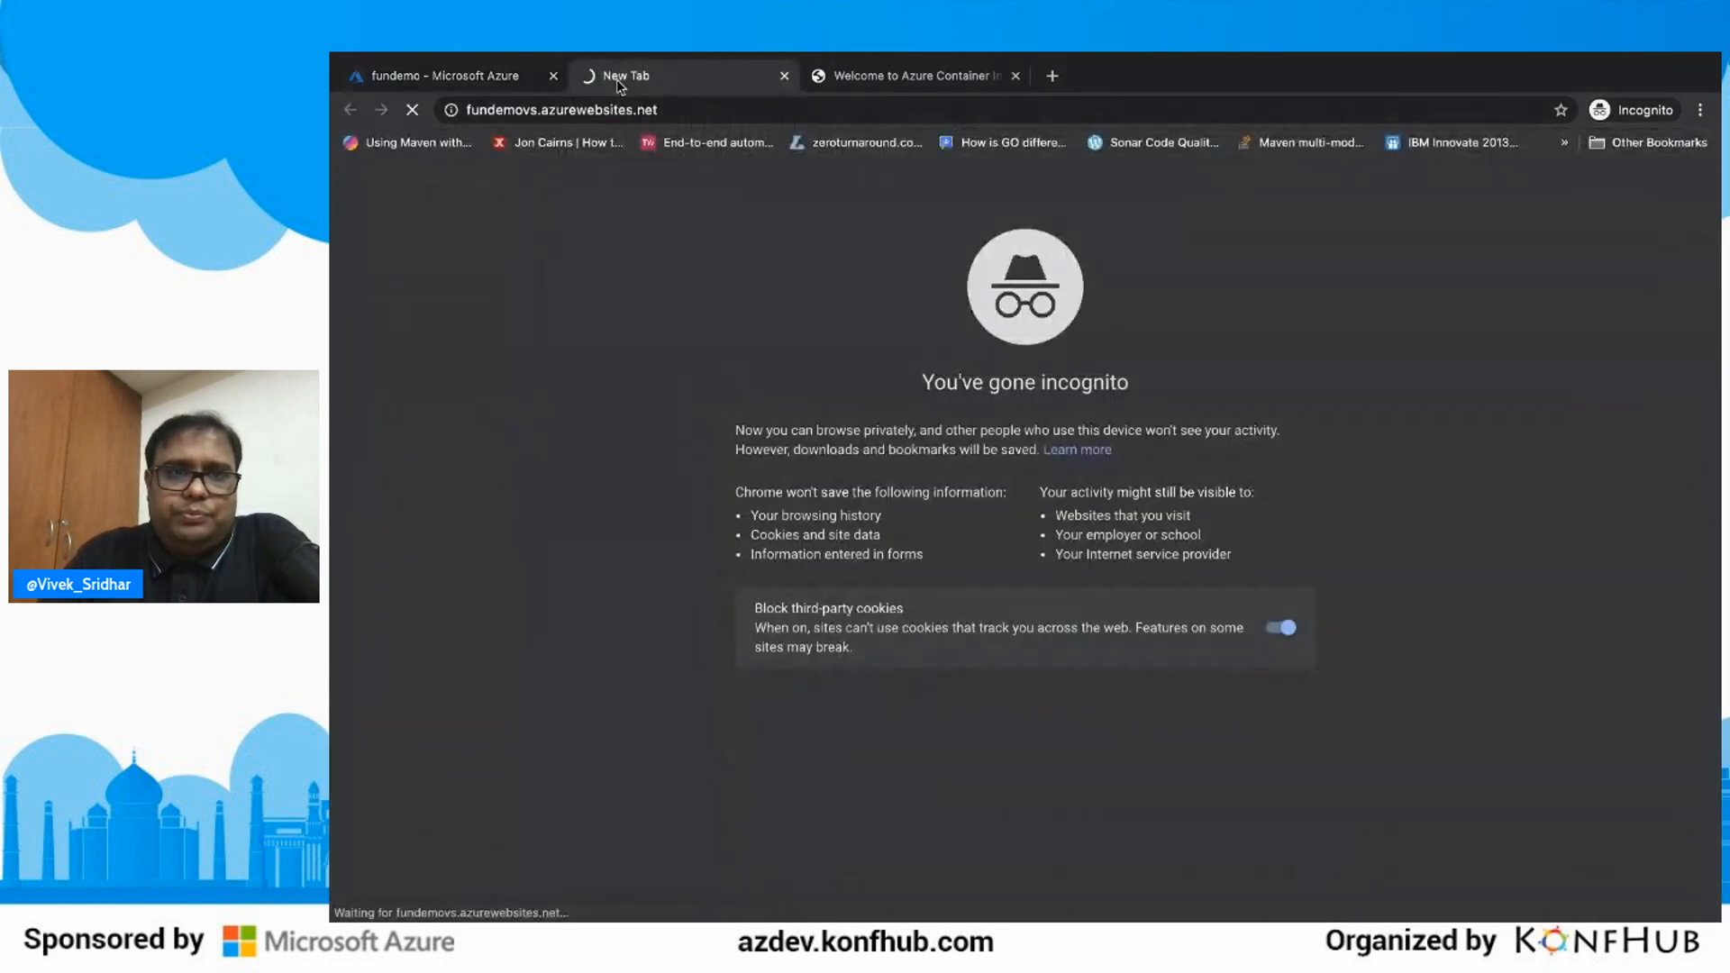
click(442, 86)
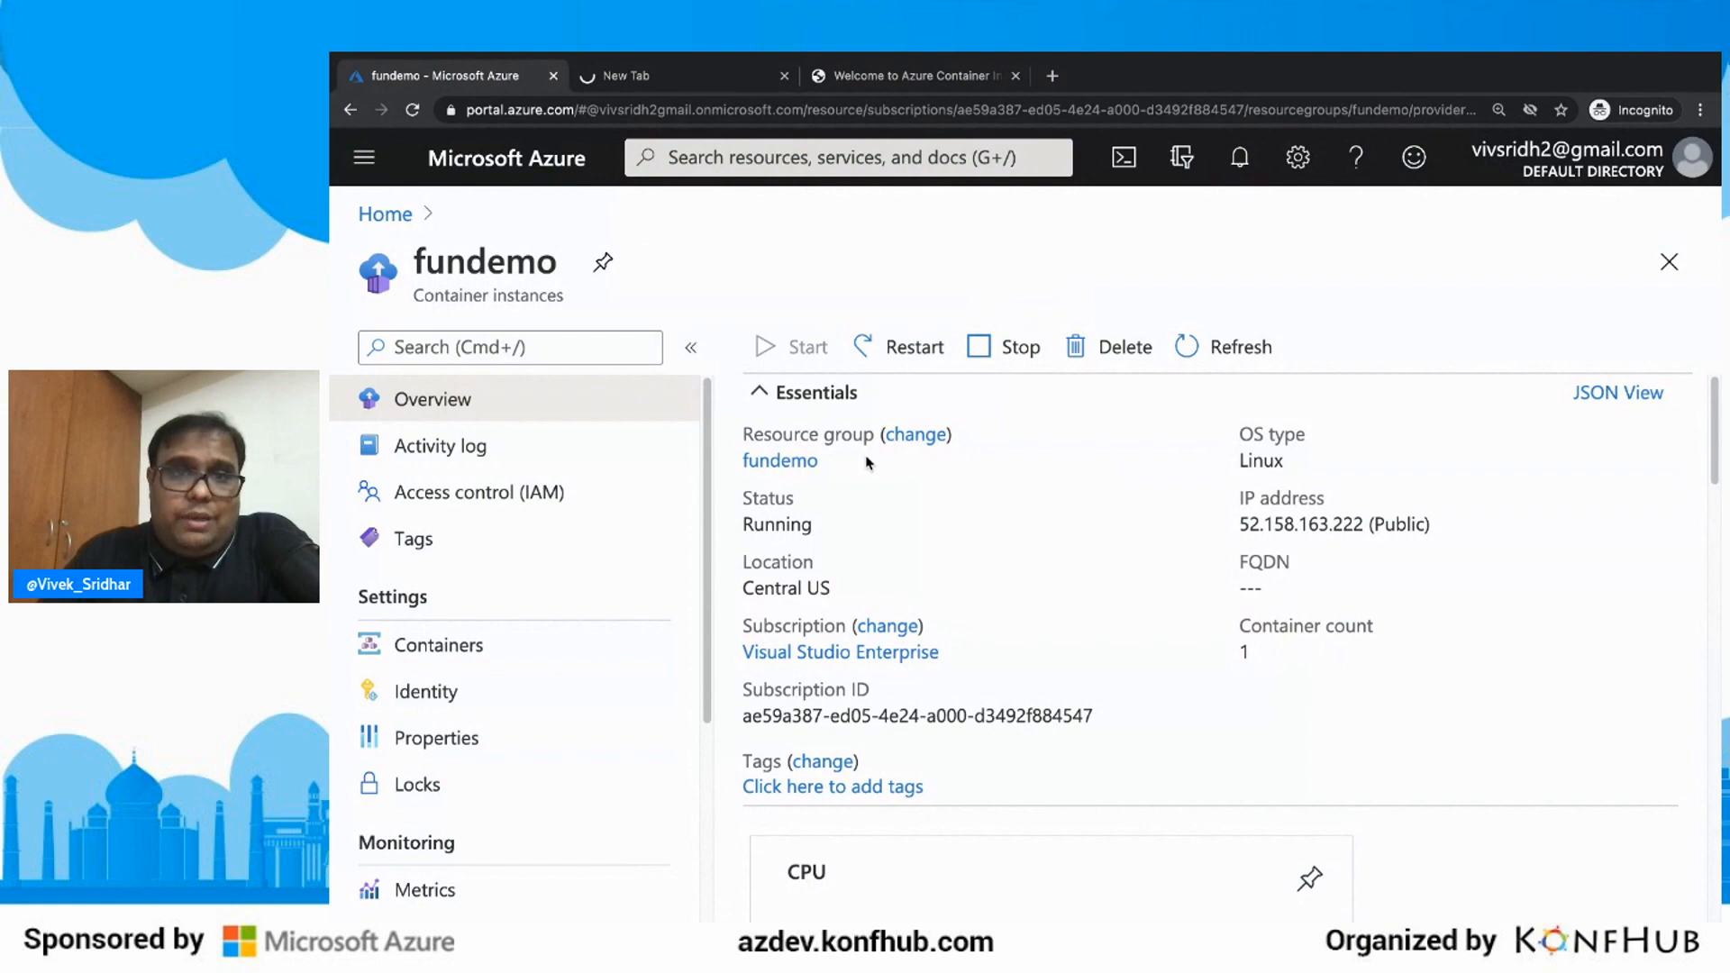
Step: Switch to the presentation slide show and go to the Azure Kubernetes Service slide
key(ctrl+Left)
key(ctrl+Left)
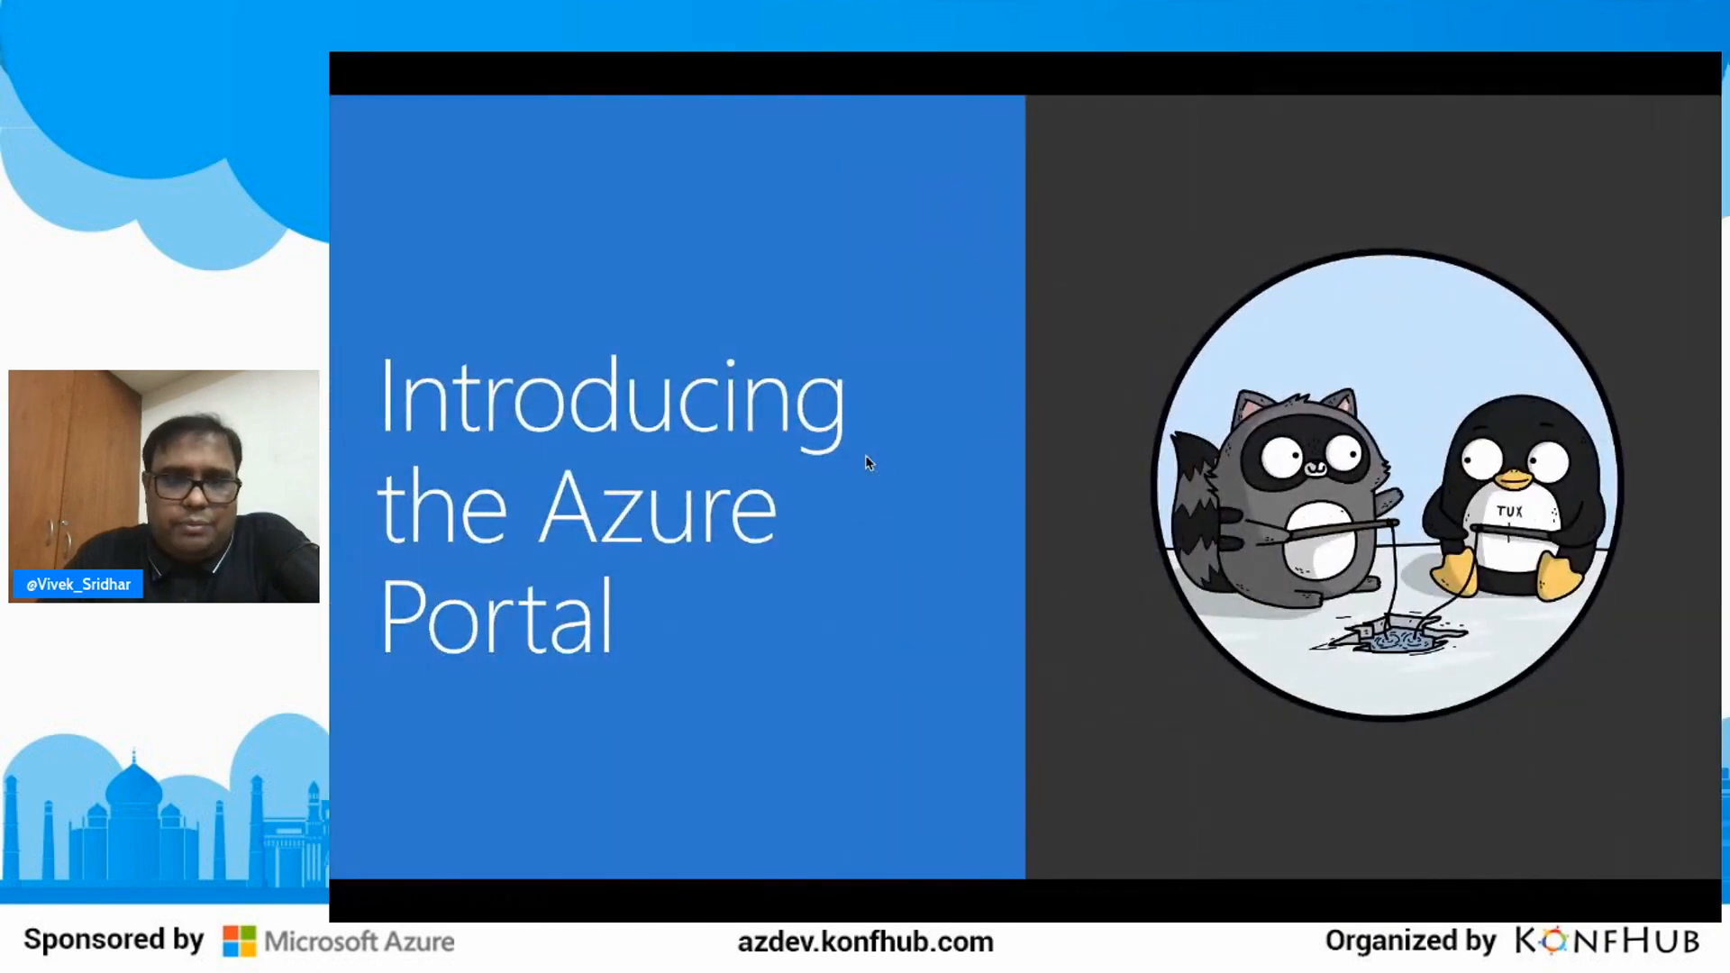
key(Right)
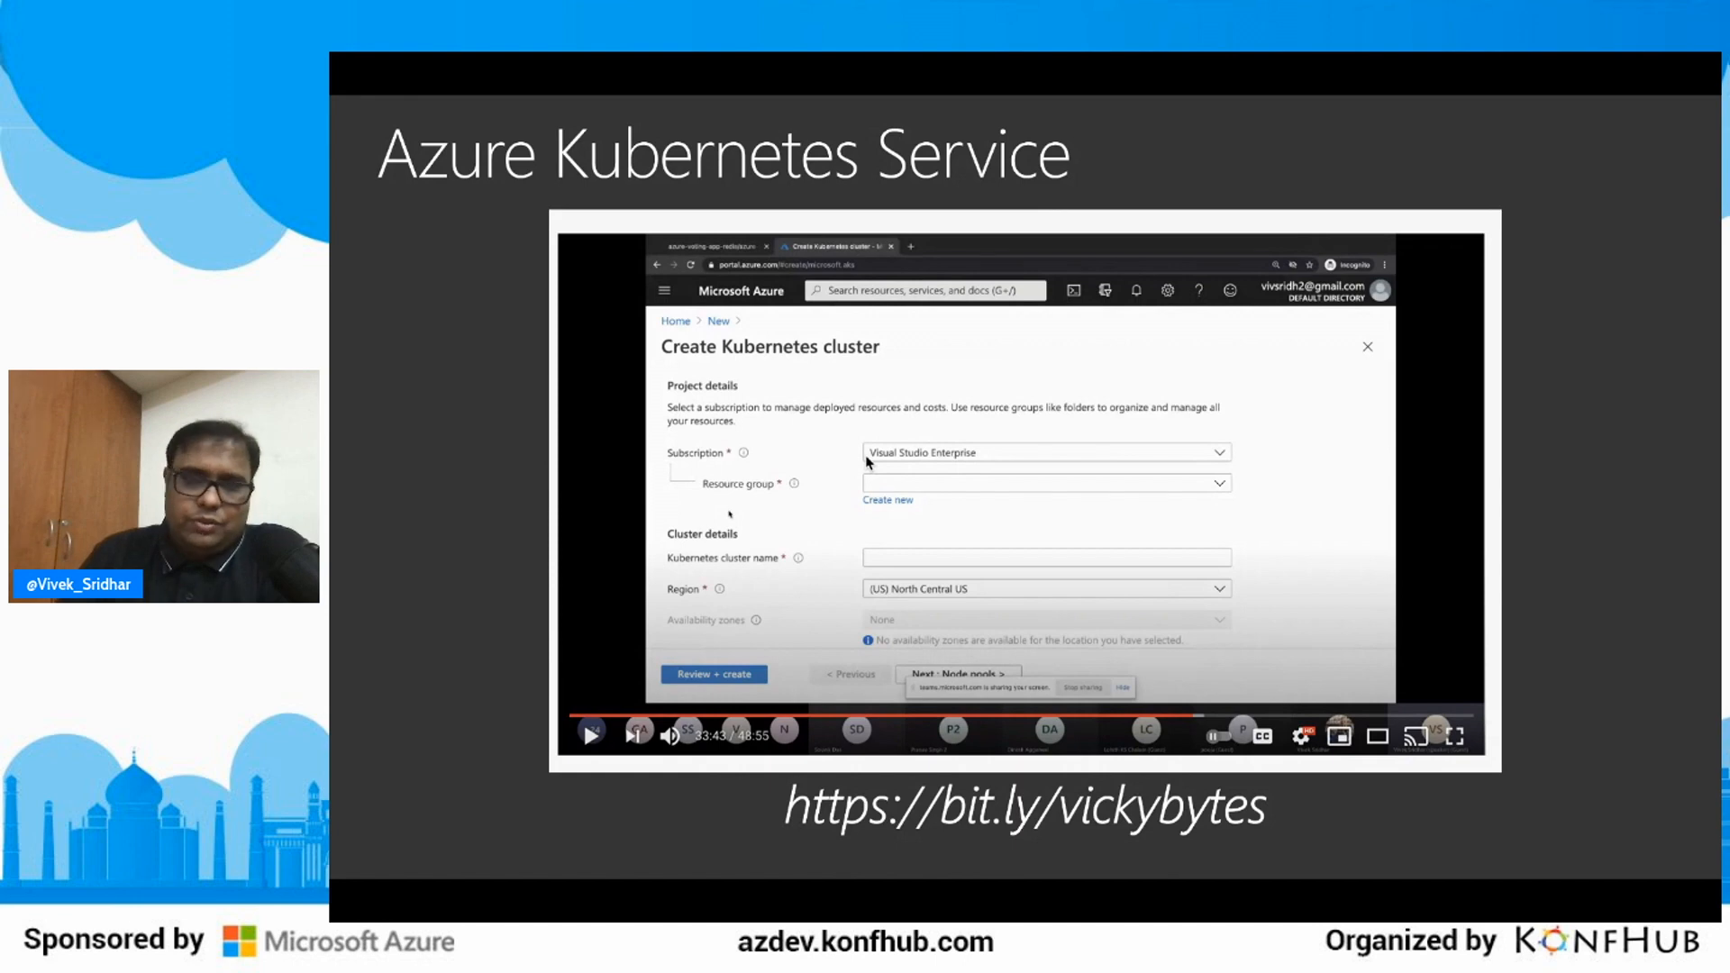
key(Right)
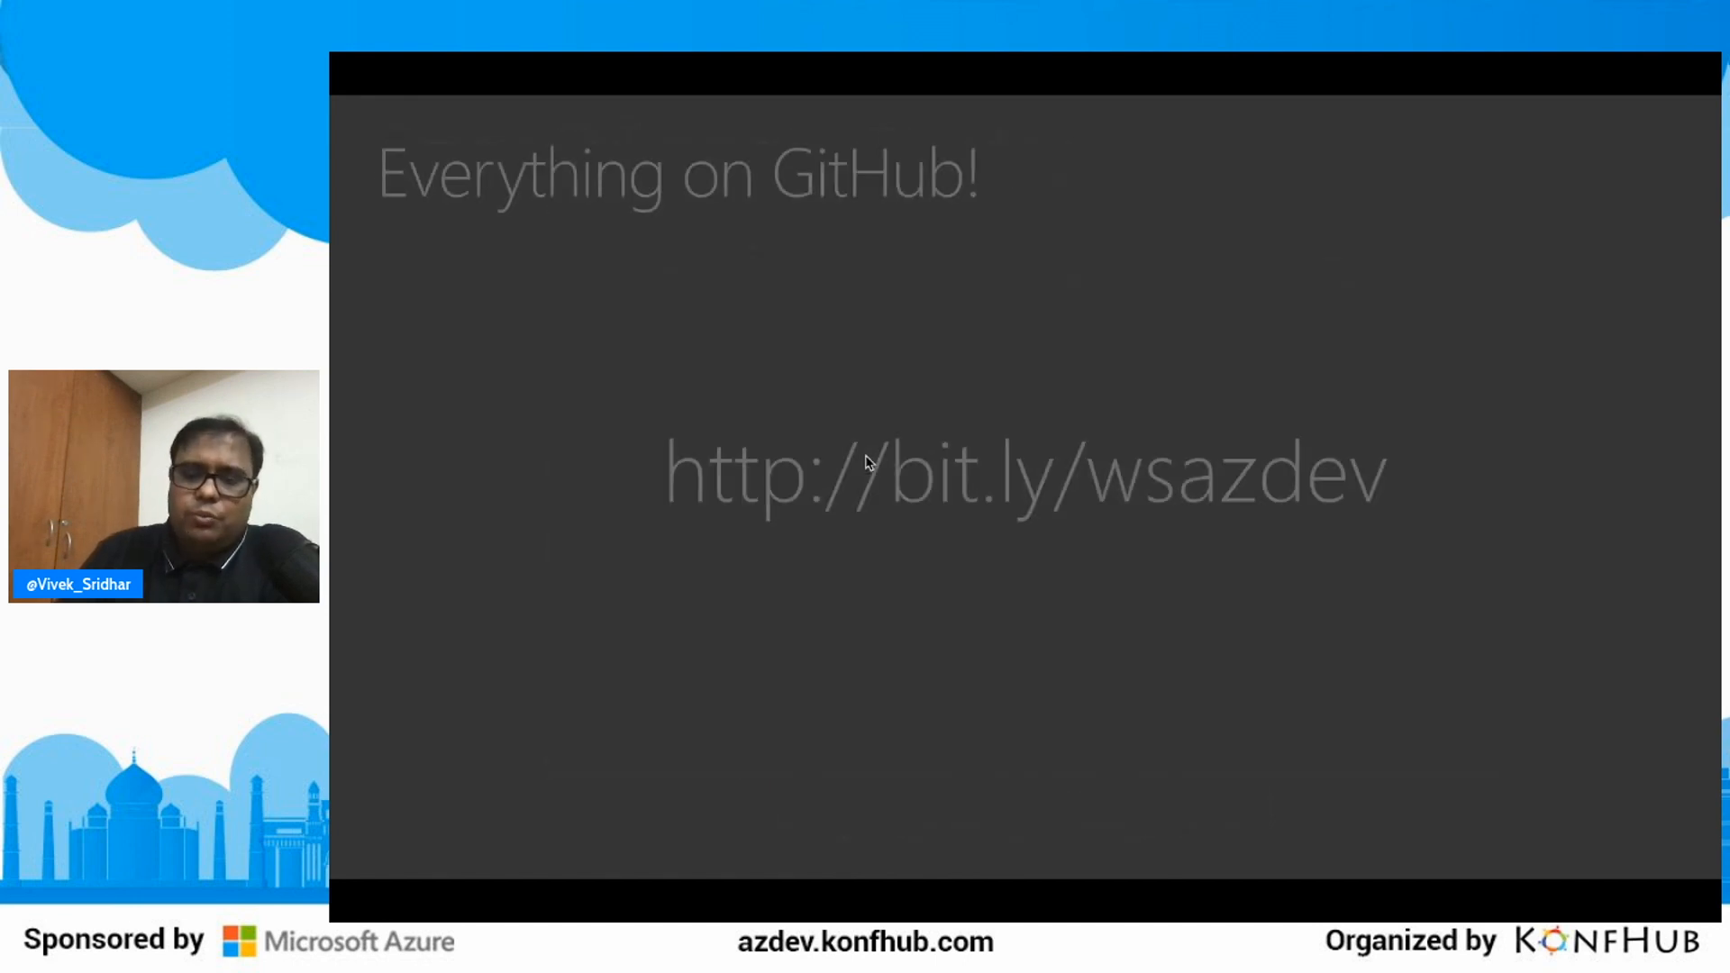
key(Left)
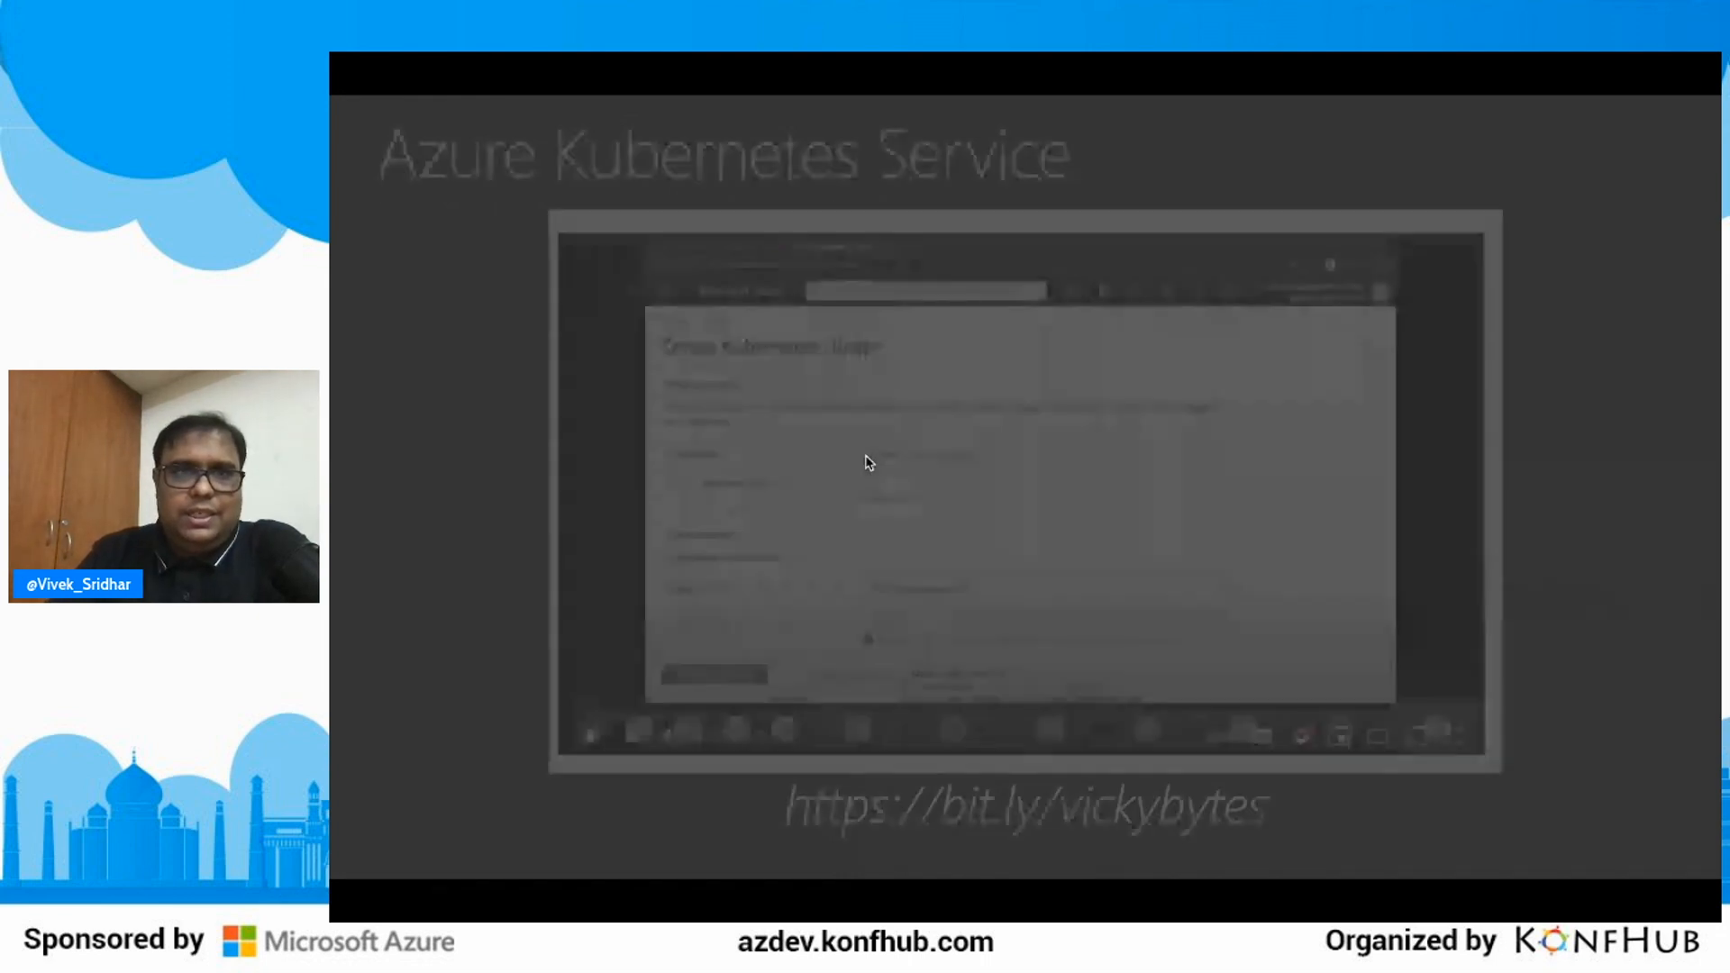
Step: Switch back to the Azure portal in the incognito browser and start creating a new Kubernetes Service resource
key(super+Tab)
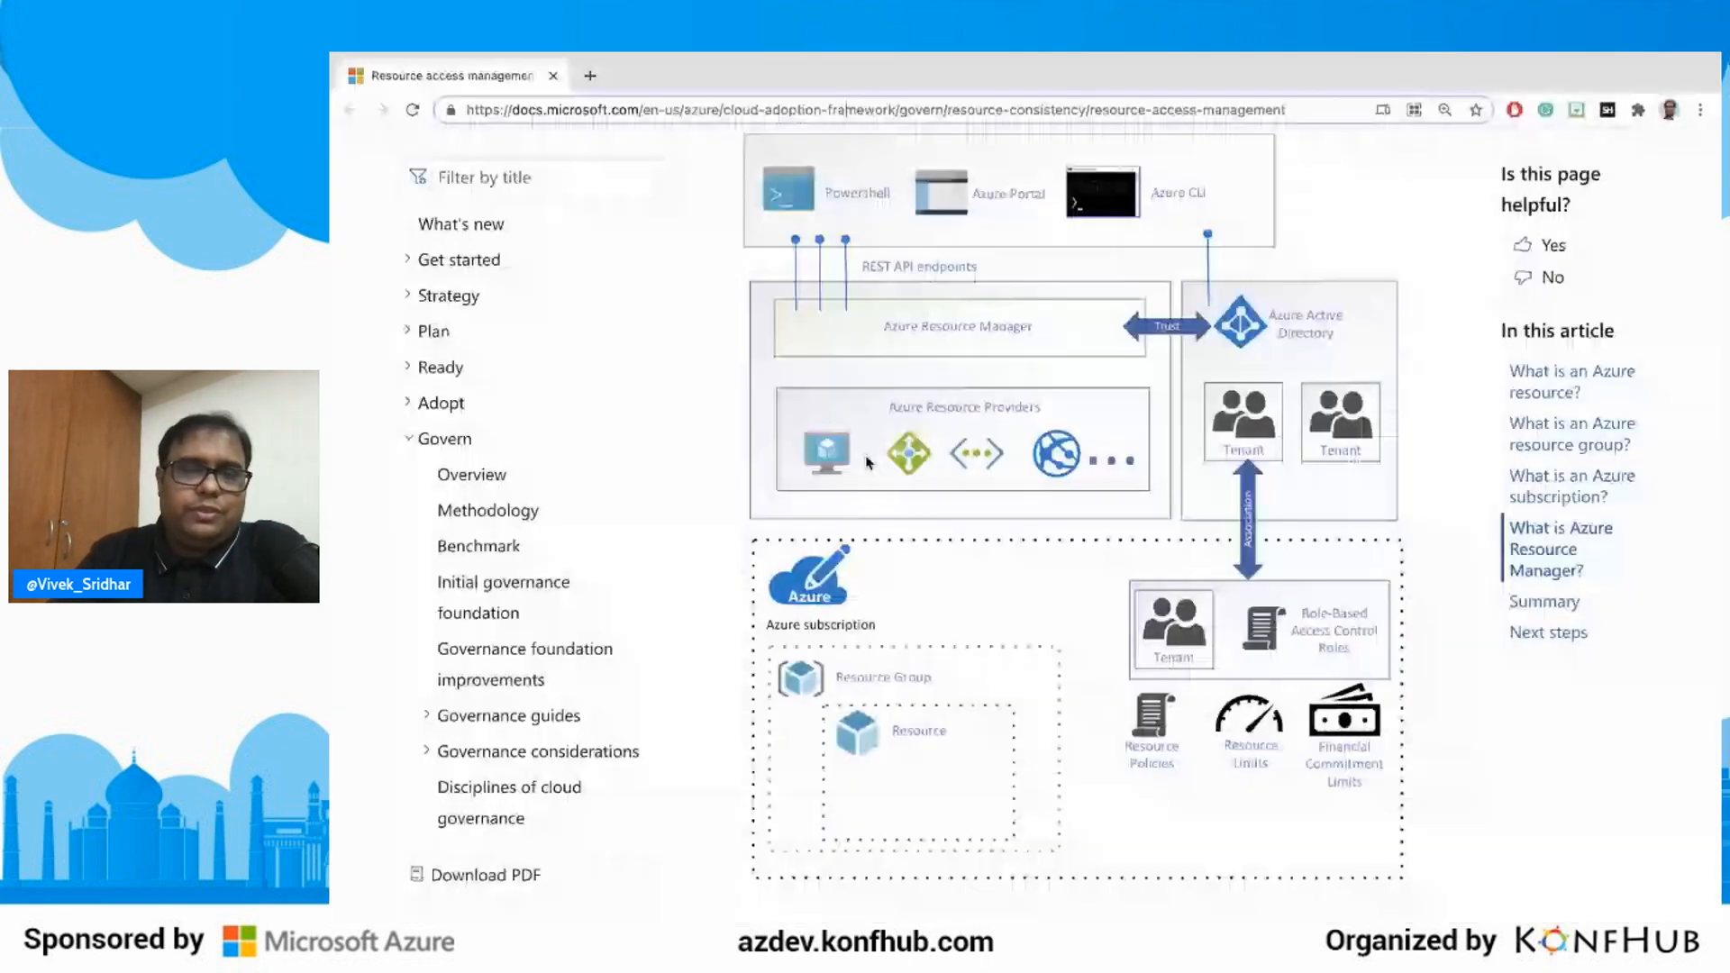
key(super+Tab)
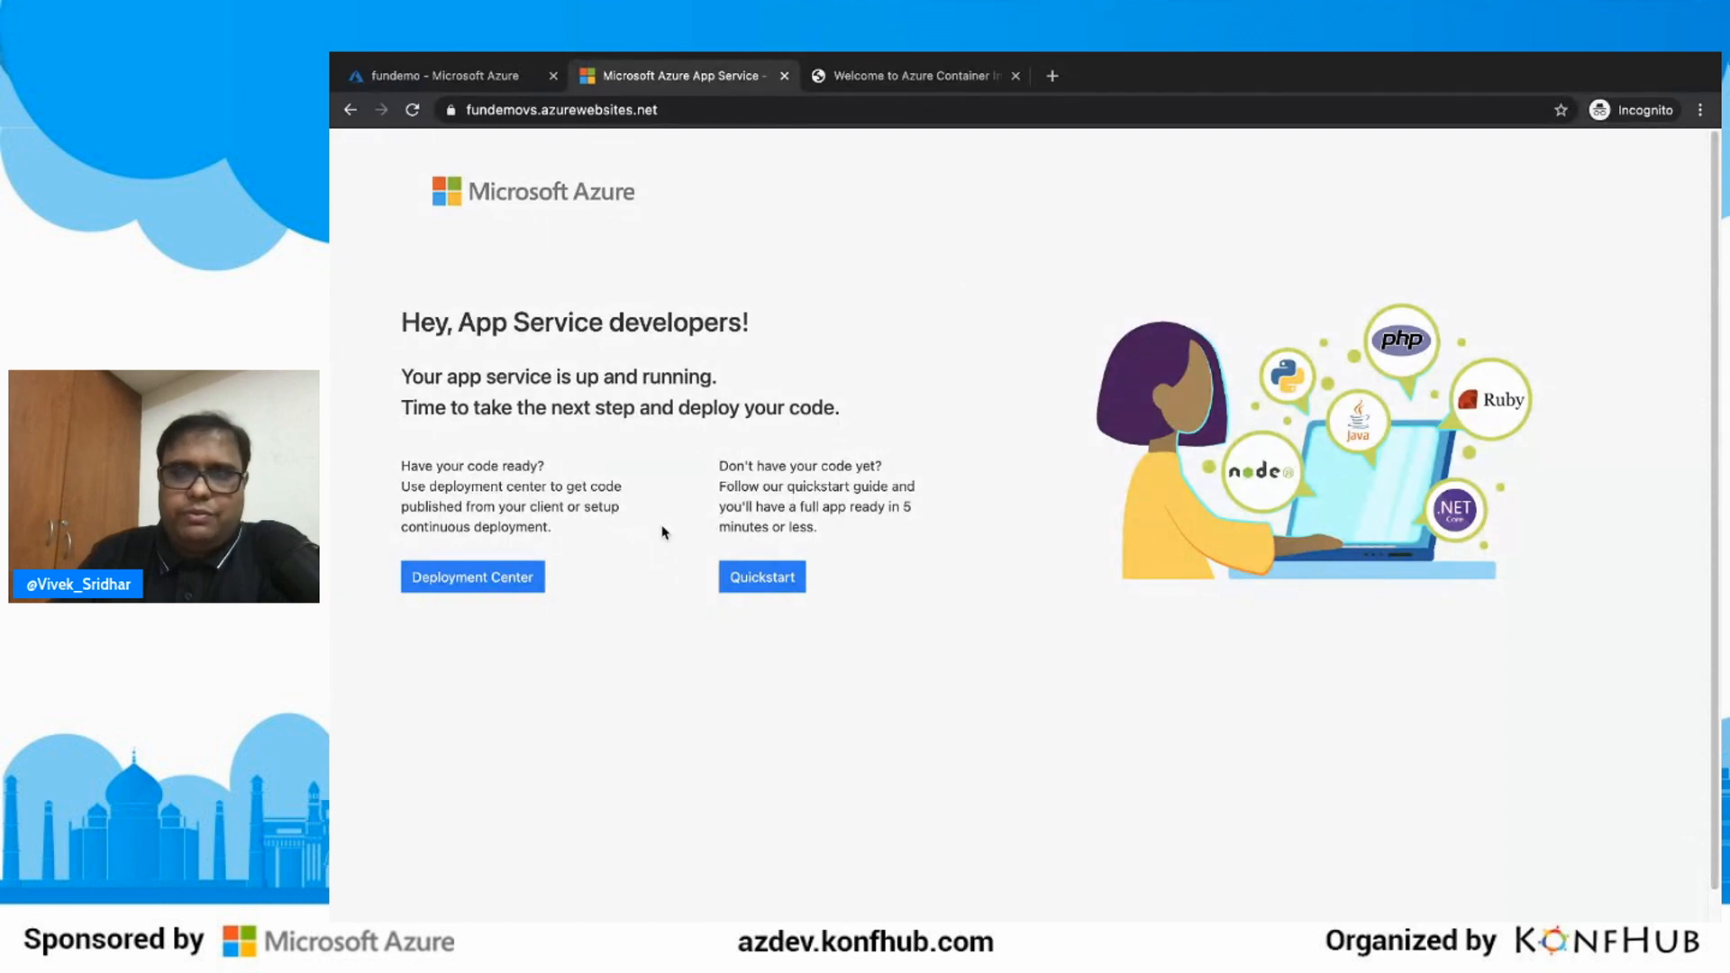
click(457, 85)
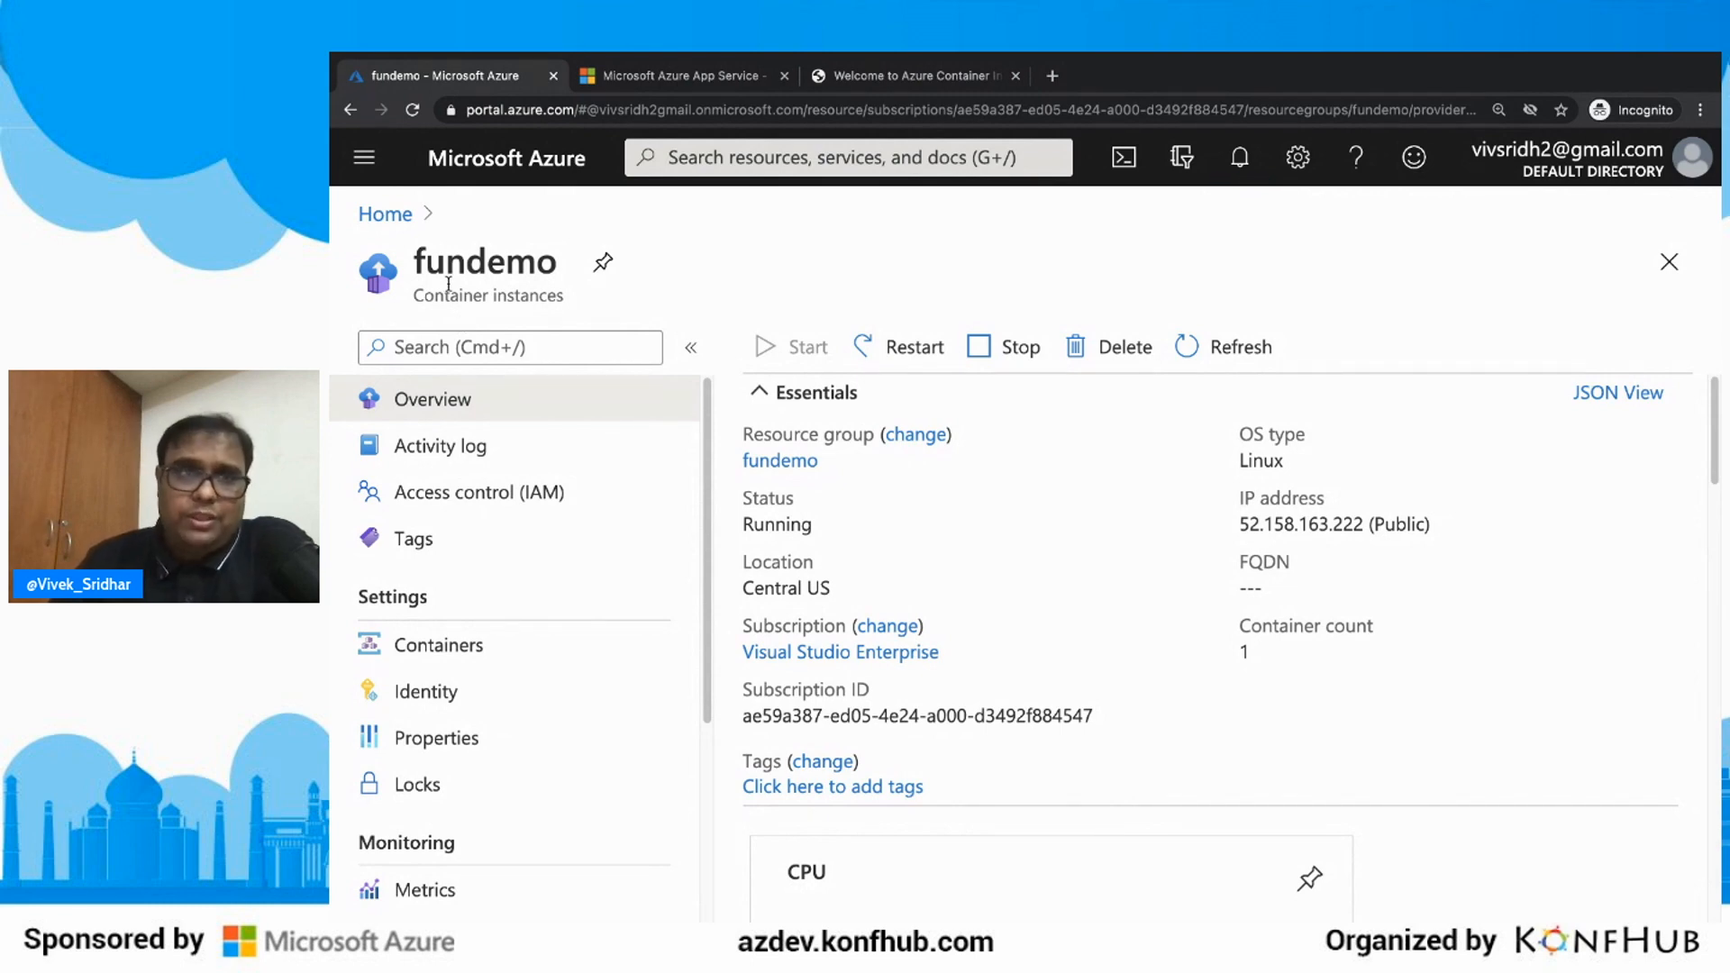
click(364, 156)
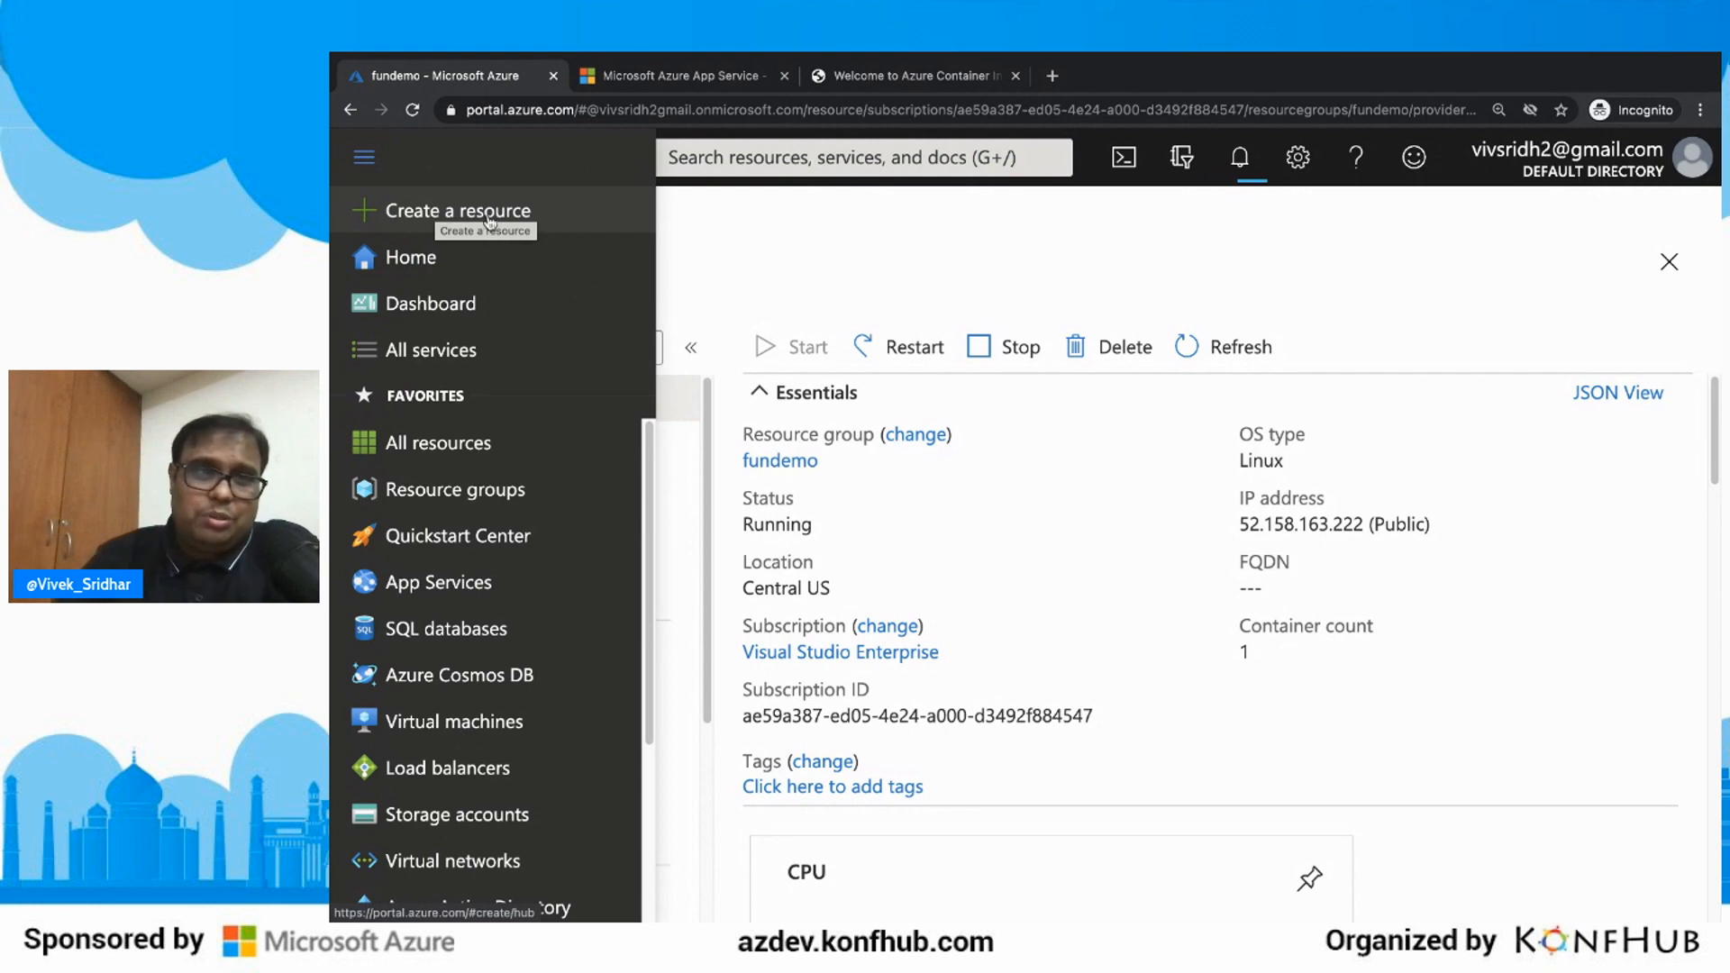
click(442, 223)
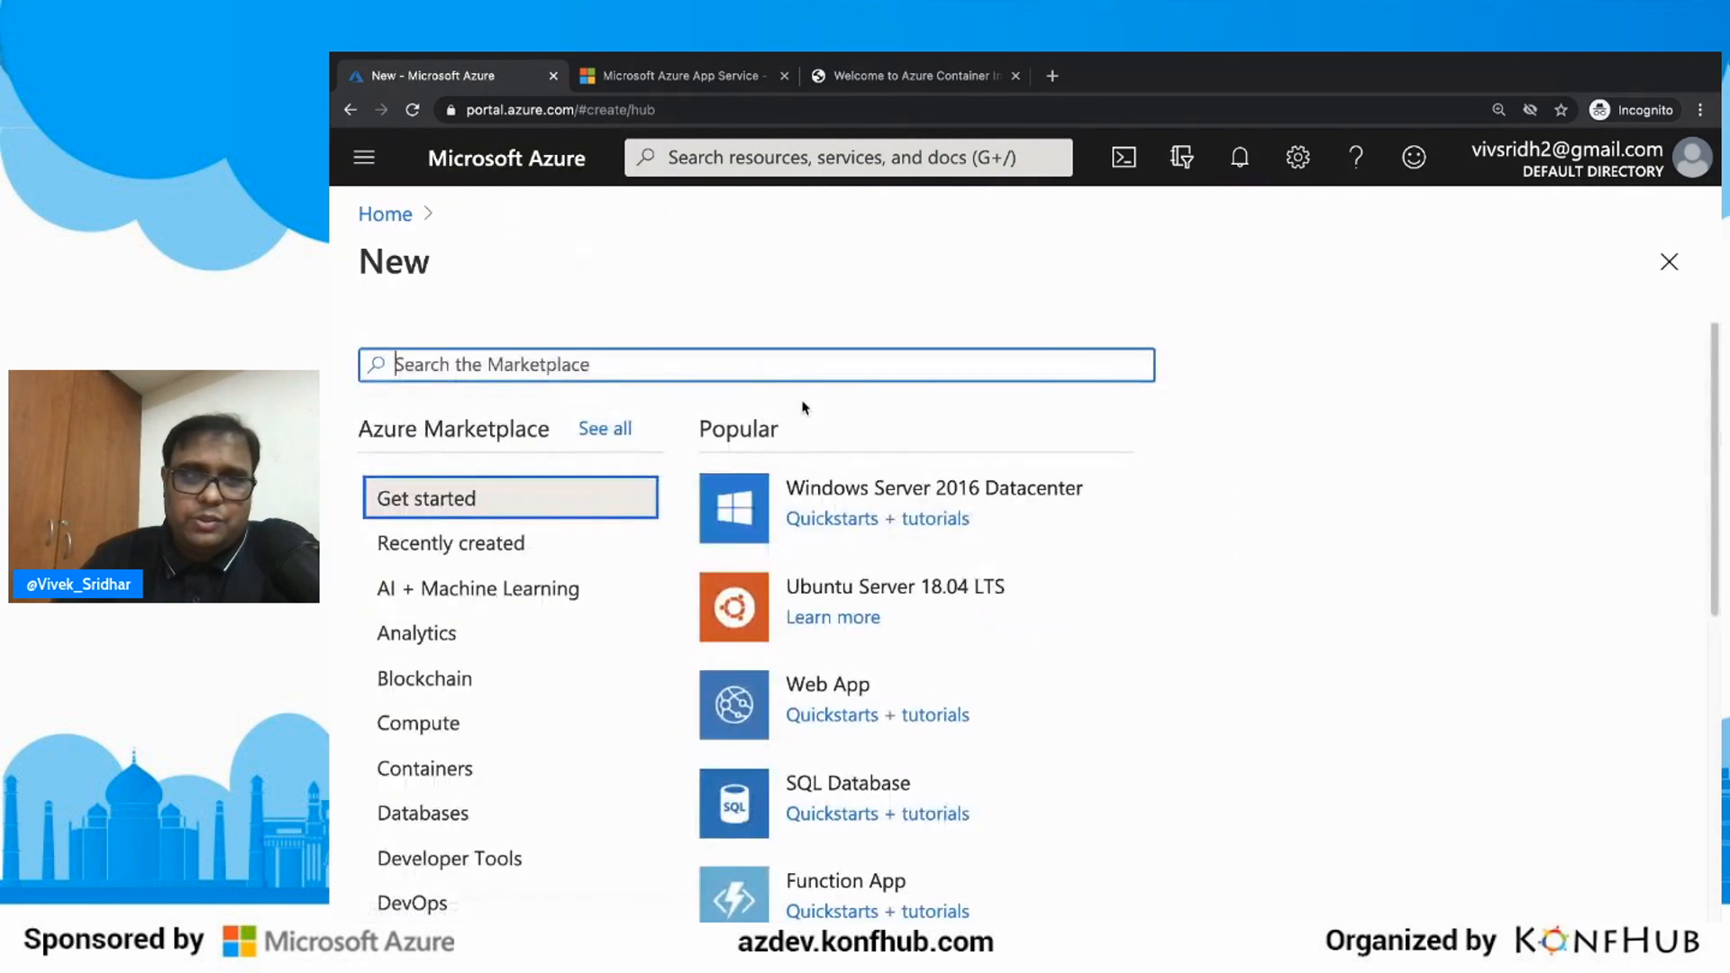
scroll(805, 407, down, 4)
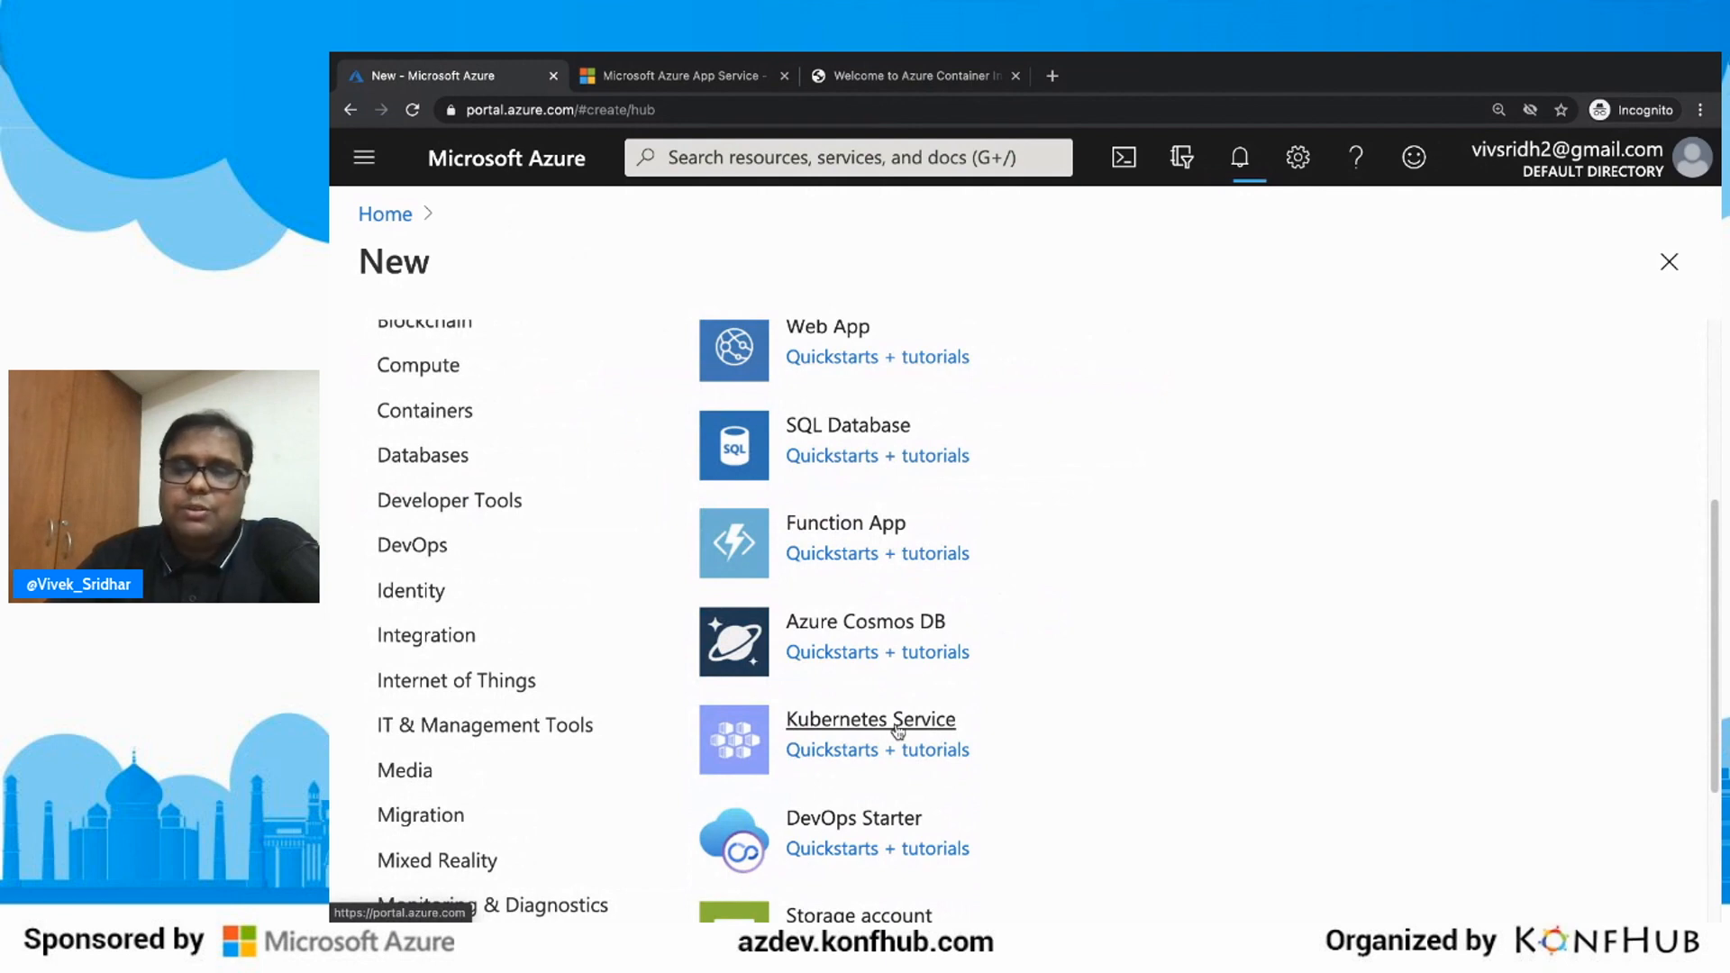
click(898, 721)
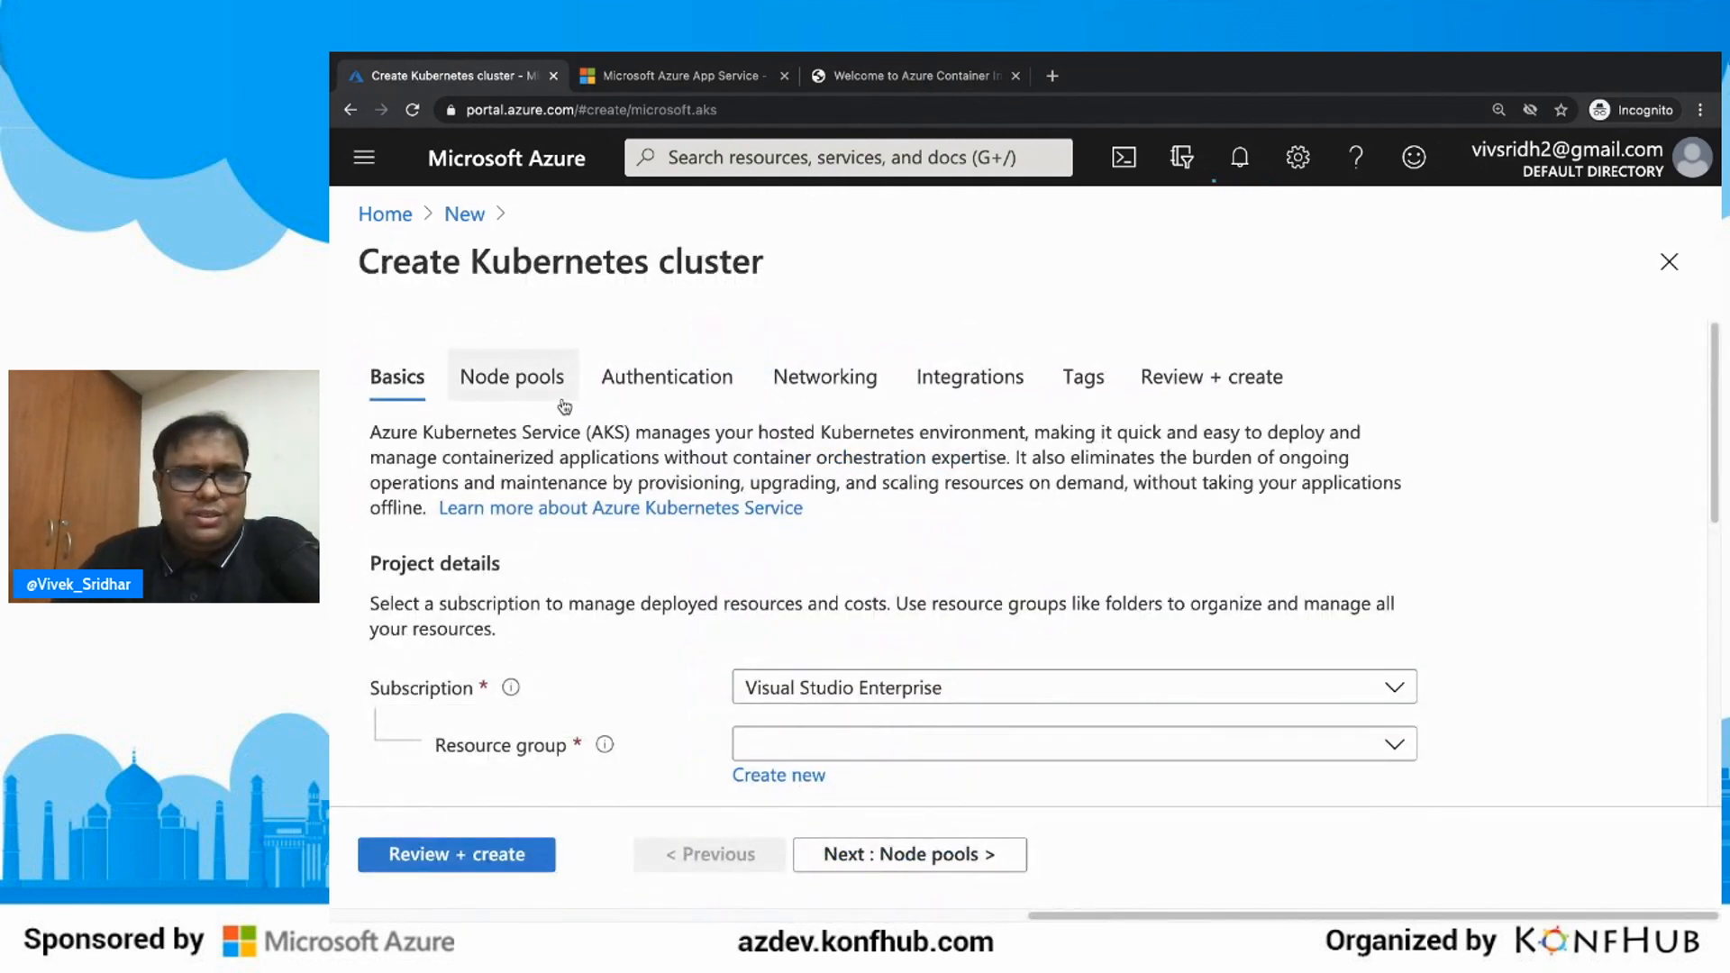
Step: Review the basic Kubernetes cluster settings, including project details, region, Kubernetes version and primary node pool
scroll(564, 406, down, 8)
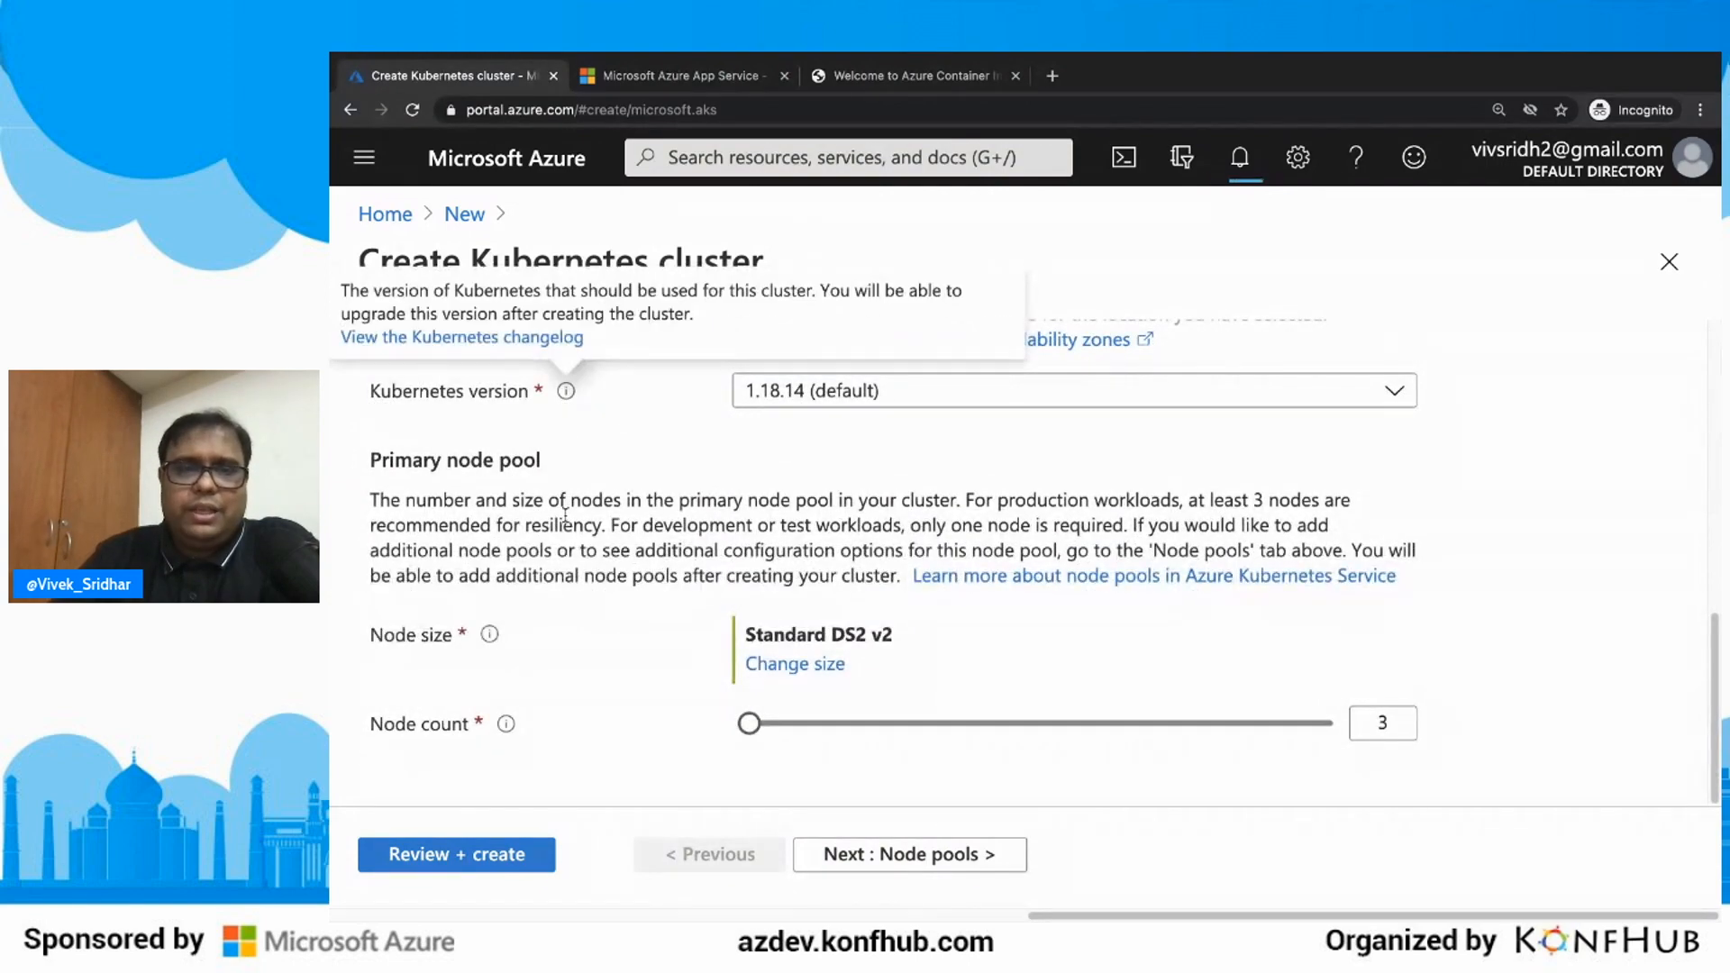
scroll(565, 515, up, 3)
scroll(664, 679, down, 1)
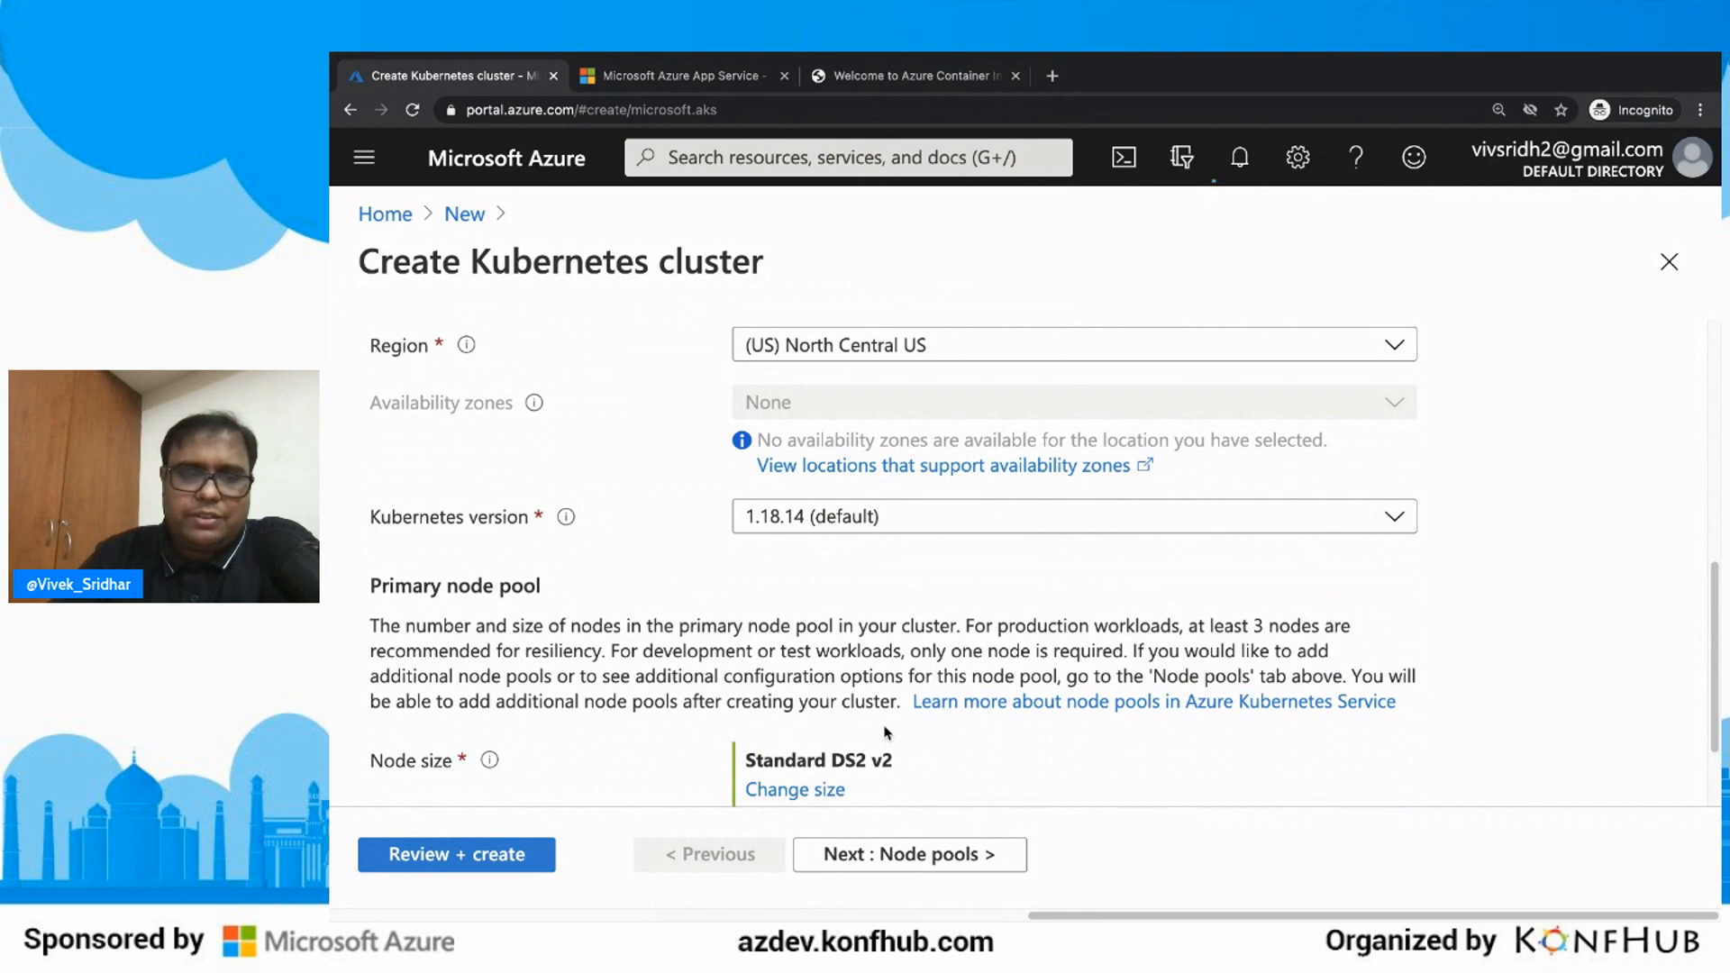
scroll(888, 733, down, 1)
scroll(883, 726, up, 6)
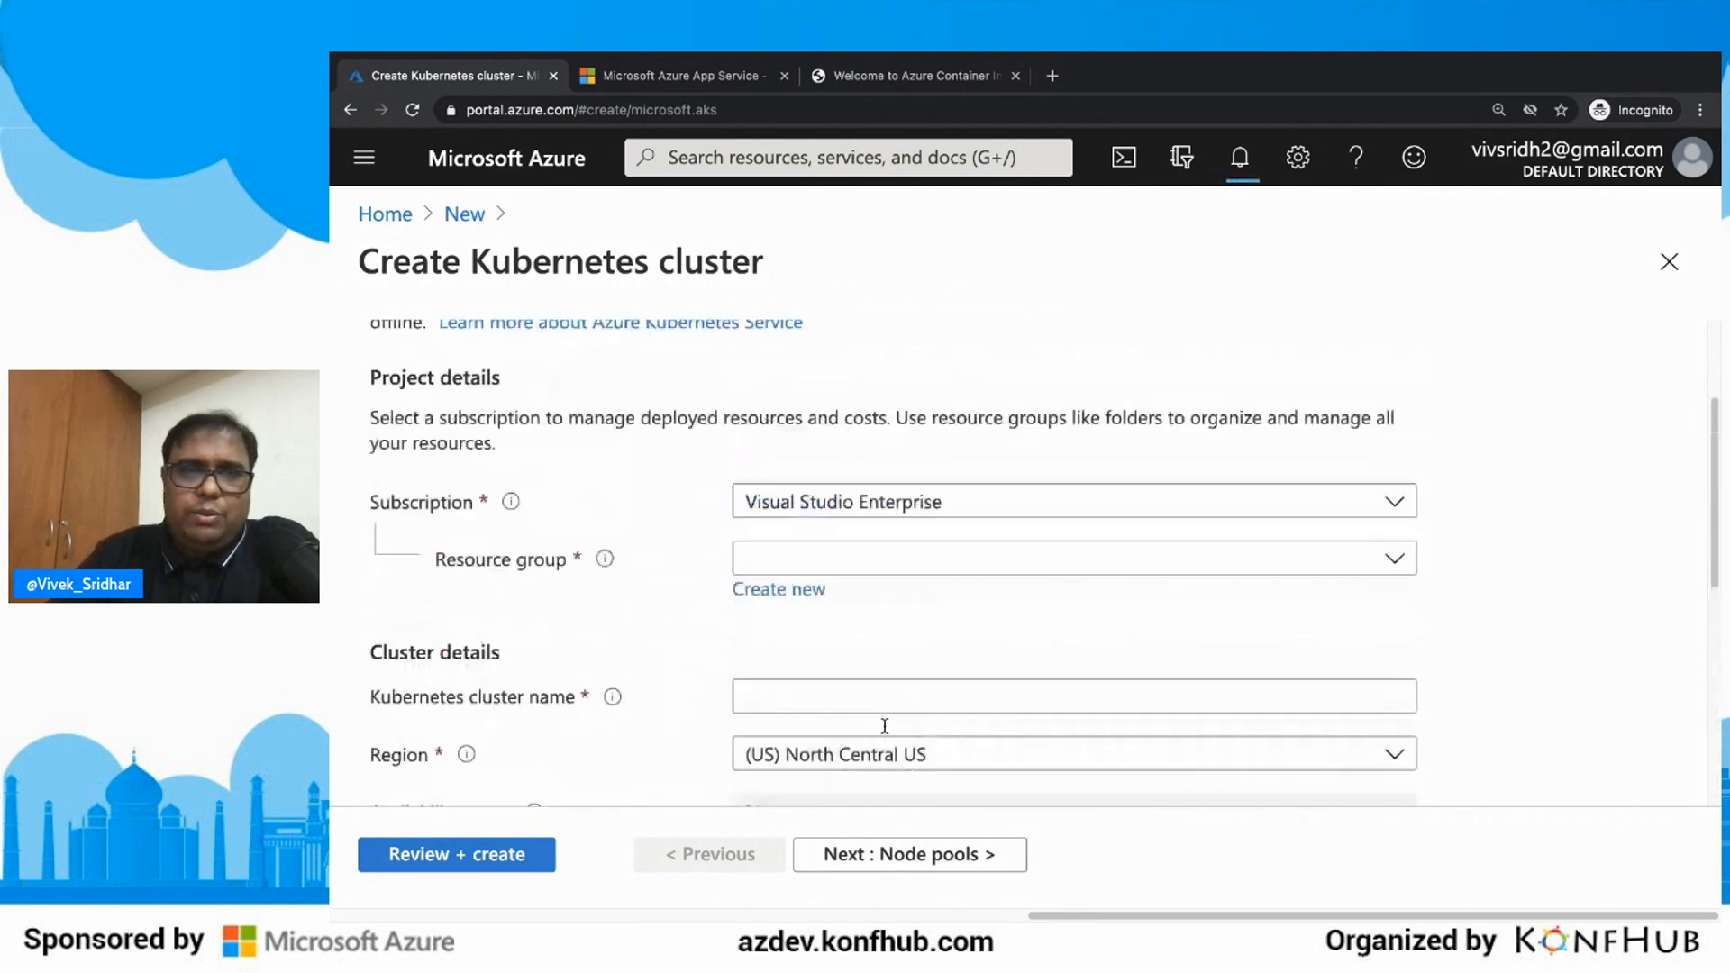
scroll(884, 726, up, 2)
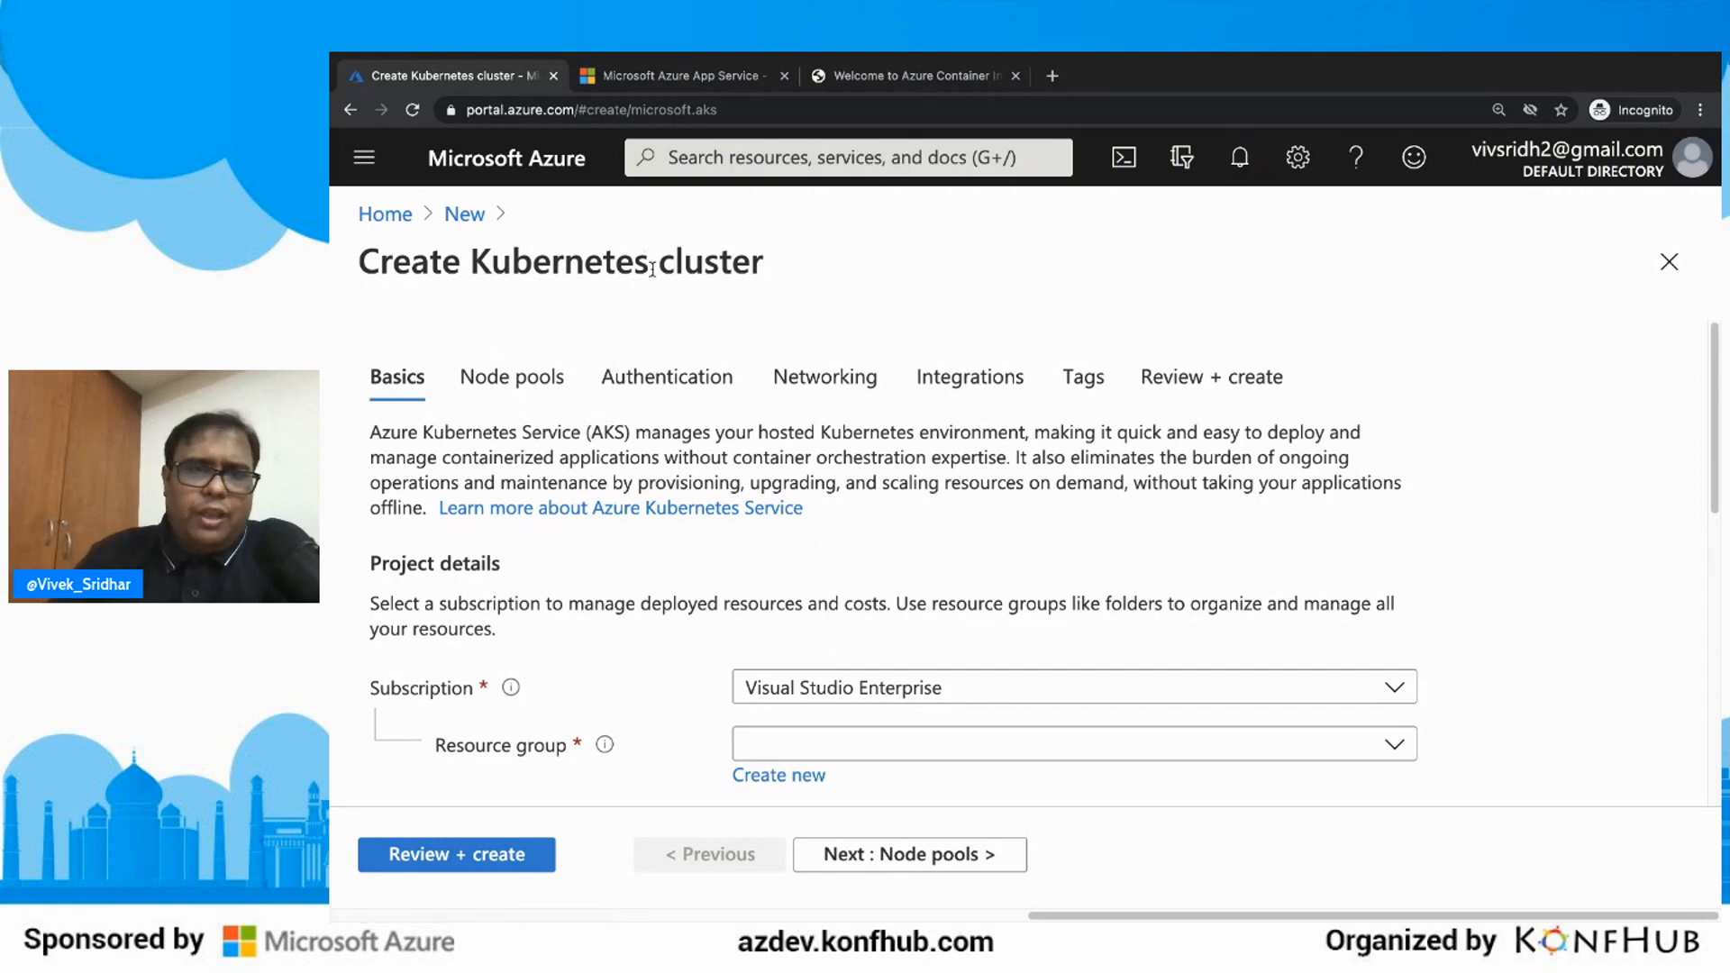
Step: Return to the presentation slide show and advance to the "Everything on GitHub!" slide
key(ctrl+Left)
key(ctrl+Left)
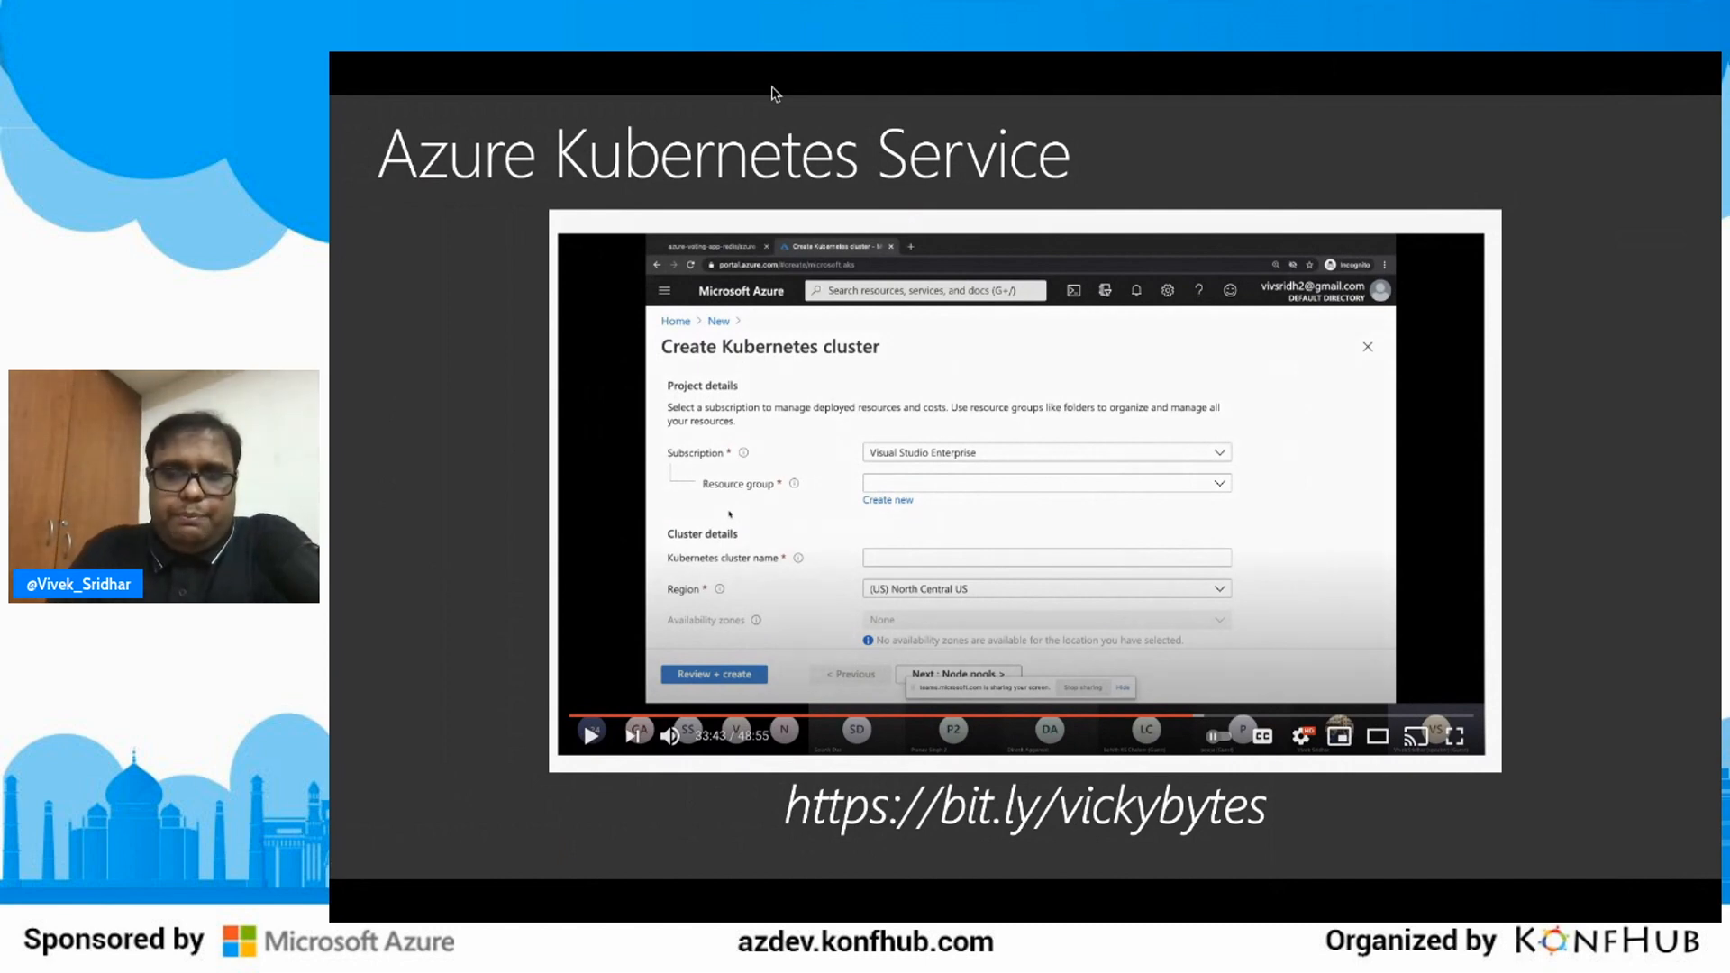
key(Right)
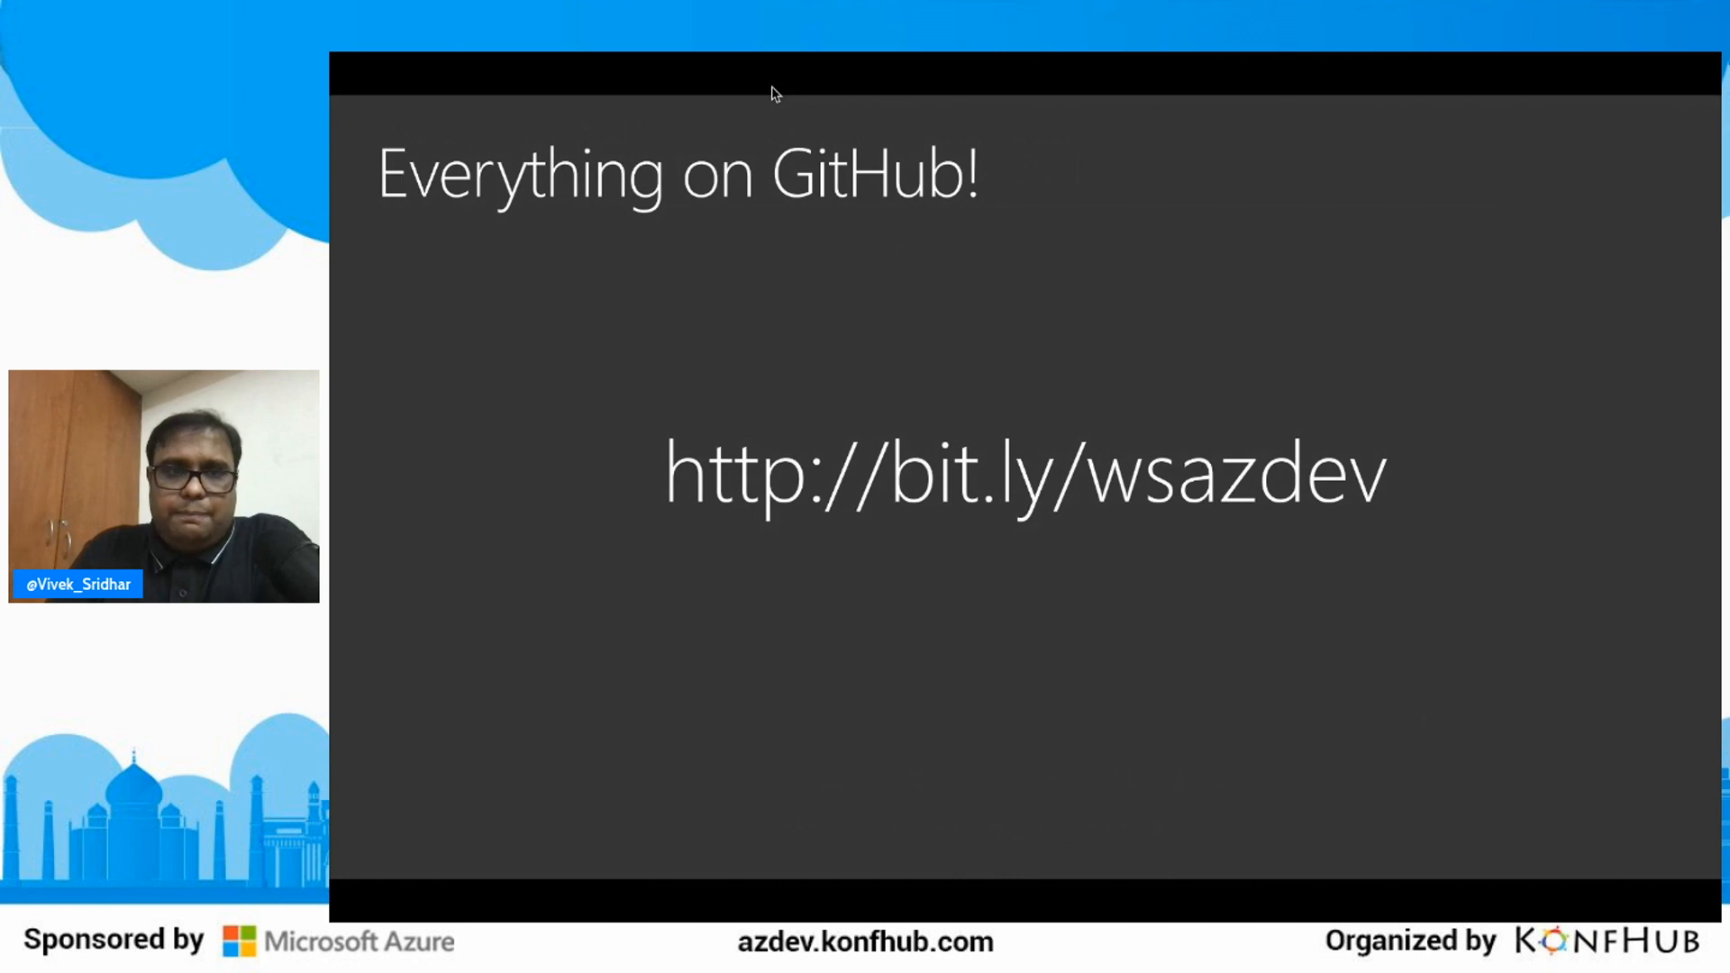